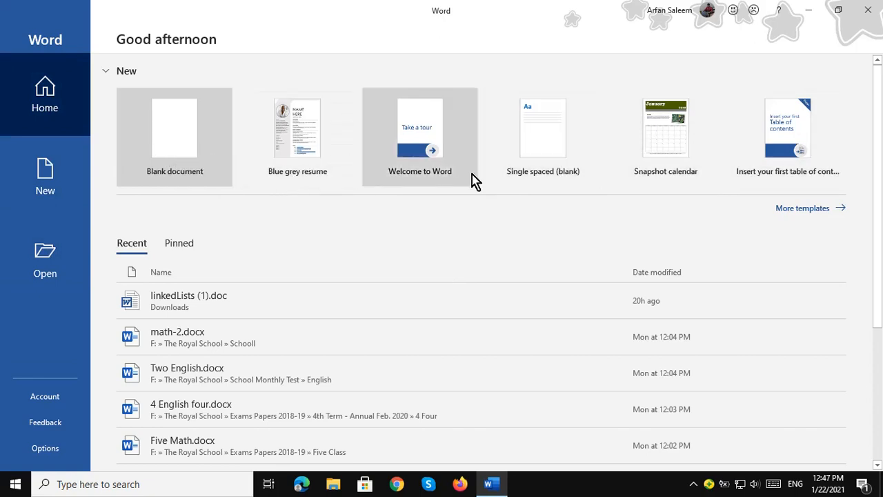
Move from the New templates gallery to the Open page and scroll the Recent files list.
left_click(61, 170)
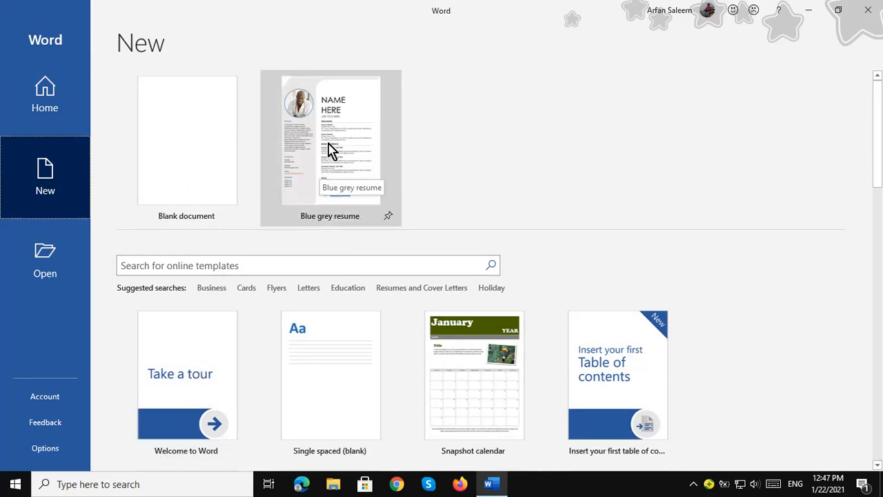
left_click(60, 255)
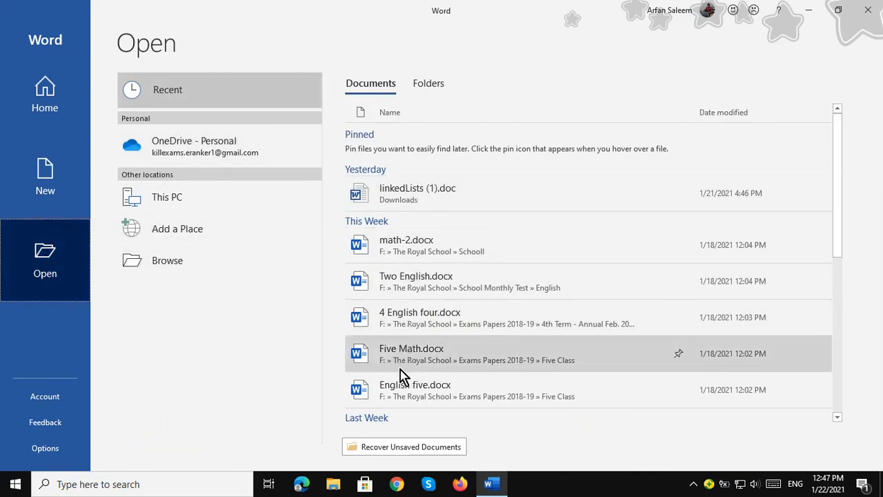
scroll(410, 243, "down", 1)
scroll(421, 309, "down", 4)
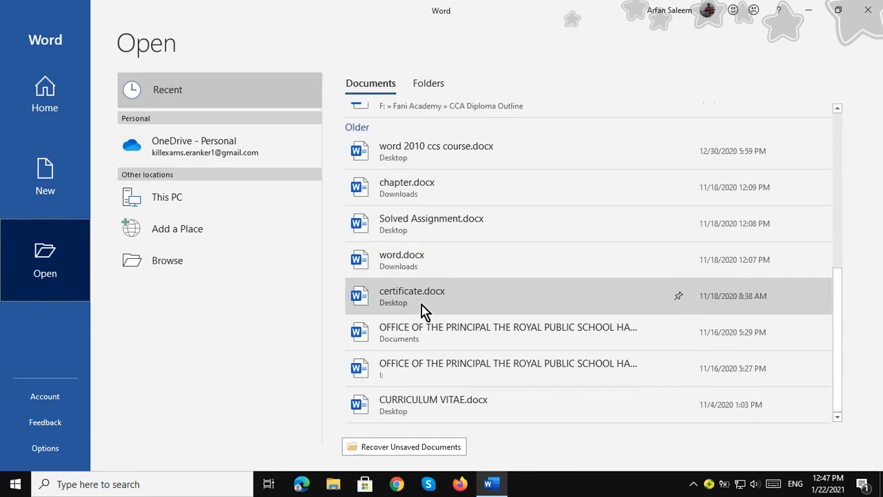
scroll(422, 310, "up", 3)
scroll(429, 183, "up", 3)
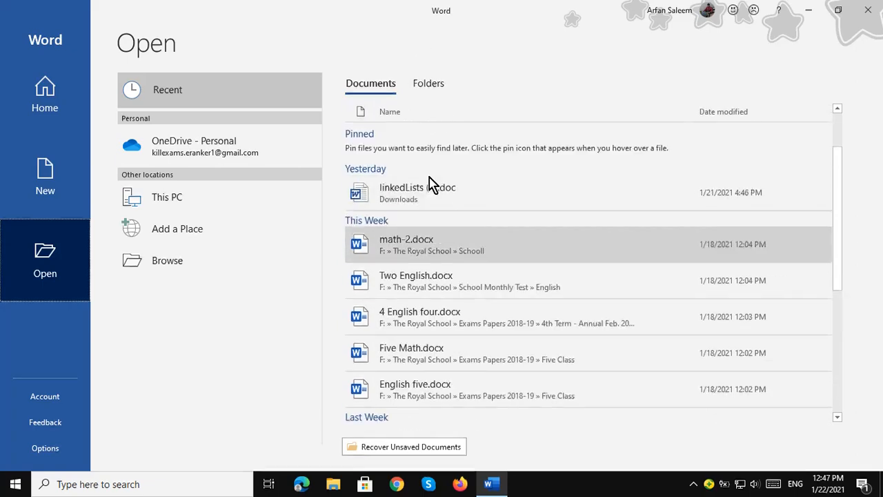
Show This PC's Documents folder, then launch the Browse file dialog.
left_click(171, 205)
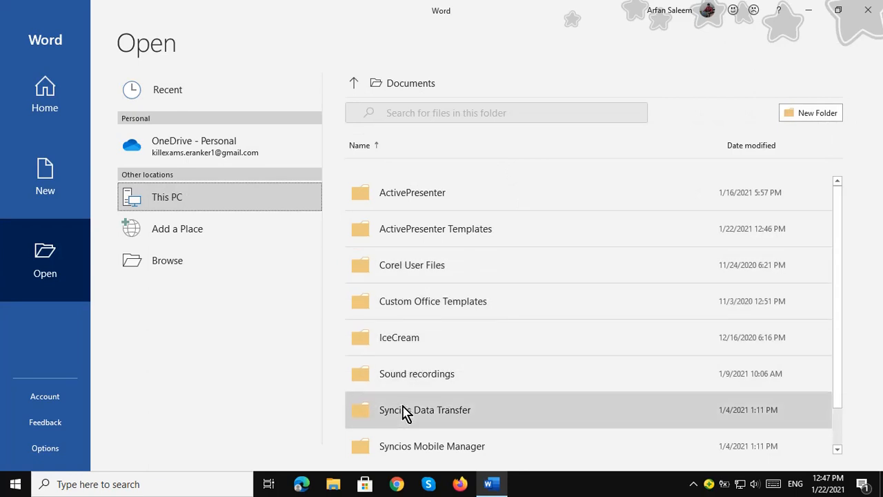
scroll(414, 400, "down", 1)
scroll(418, 359, "up", 1)
left_click(172, 265)
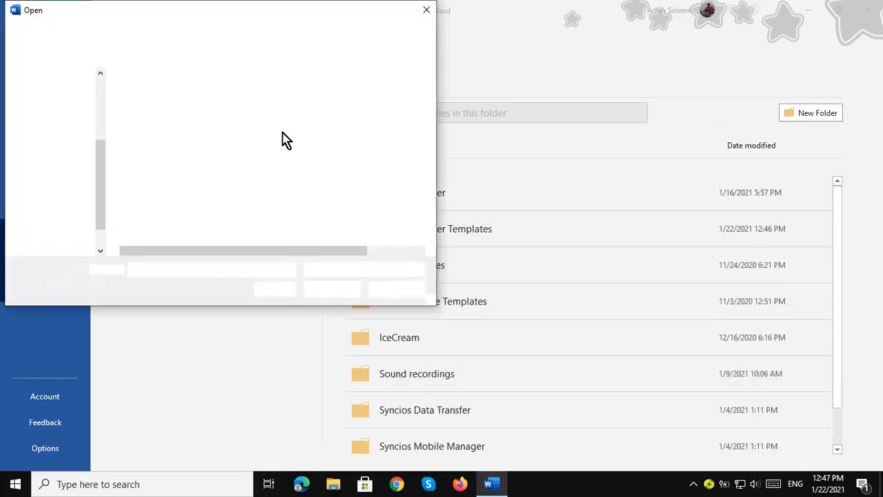
Open lesson Plan.docx from Local Disk (F:).
left_click(169, 190)
left_click(60, 234)
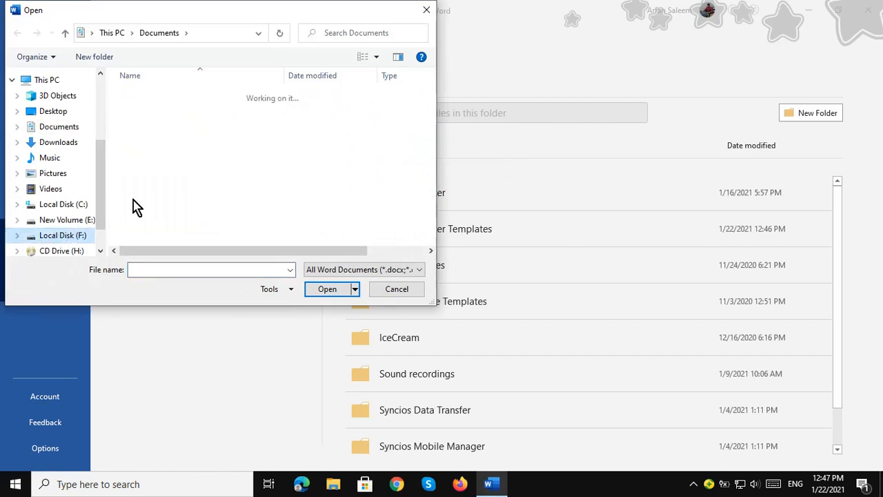
scroll(160, 172, "down", 2)
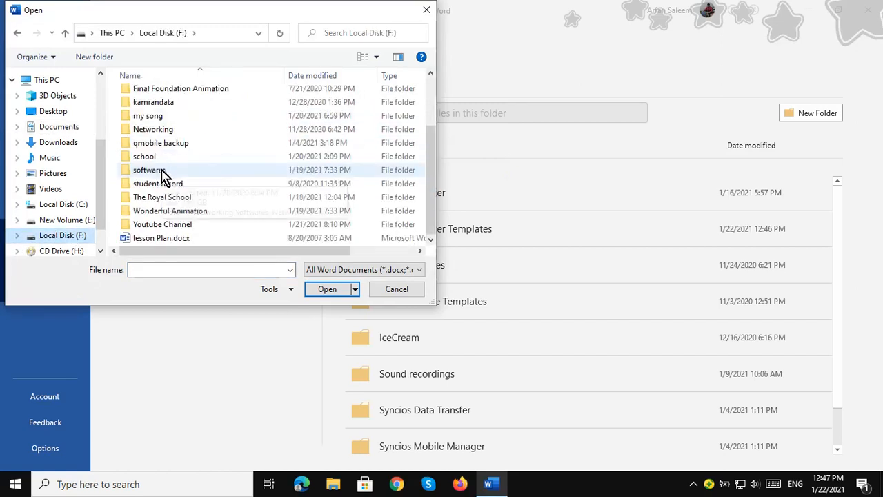
left_click(156, 238)
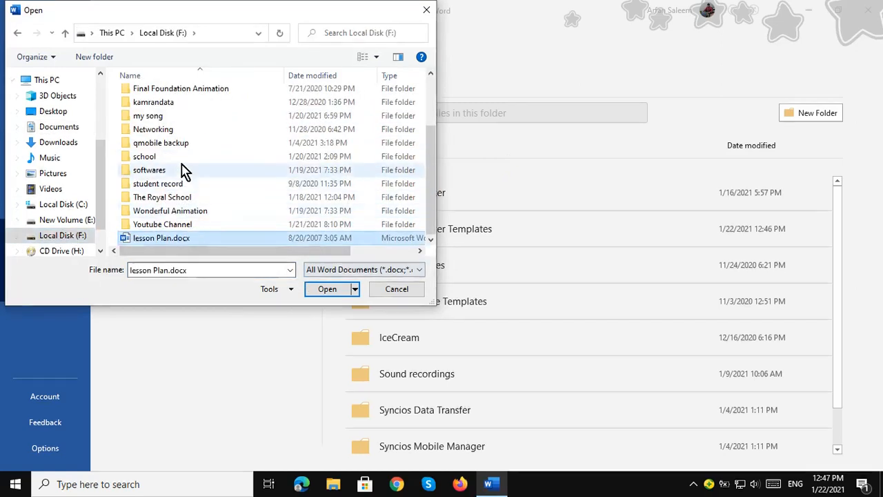
left_click(337, 290)
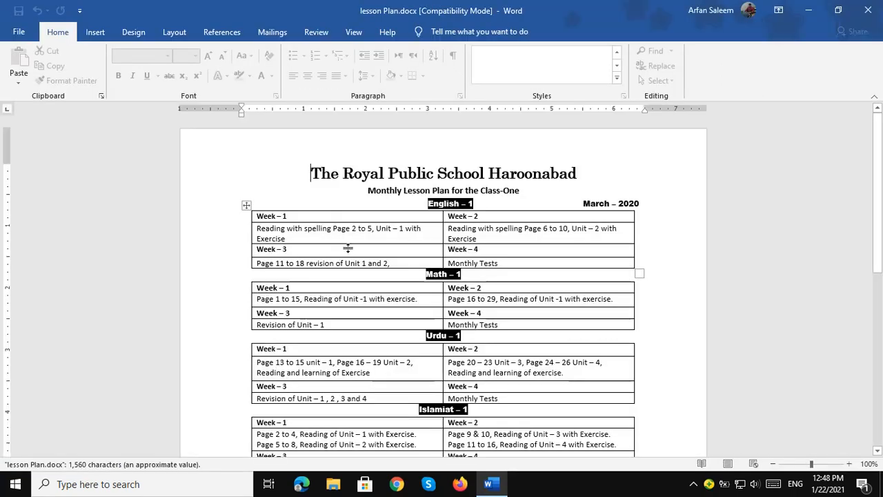
Scroll through the lesson plan, then close Word.
scroll(420, 266, "down", 15)
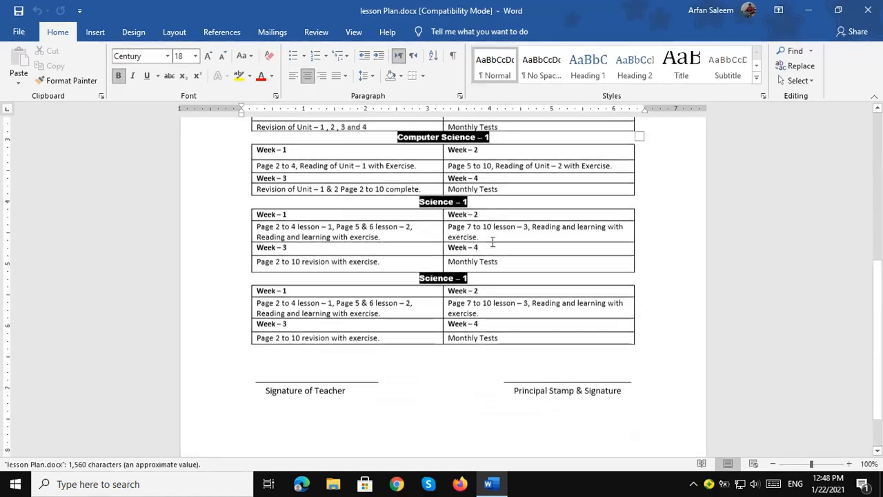
scroll(556, 198, "up", 14)
scroll(556, 198, "up", 1)
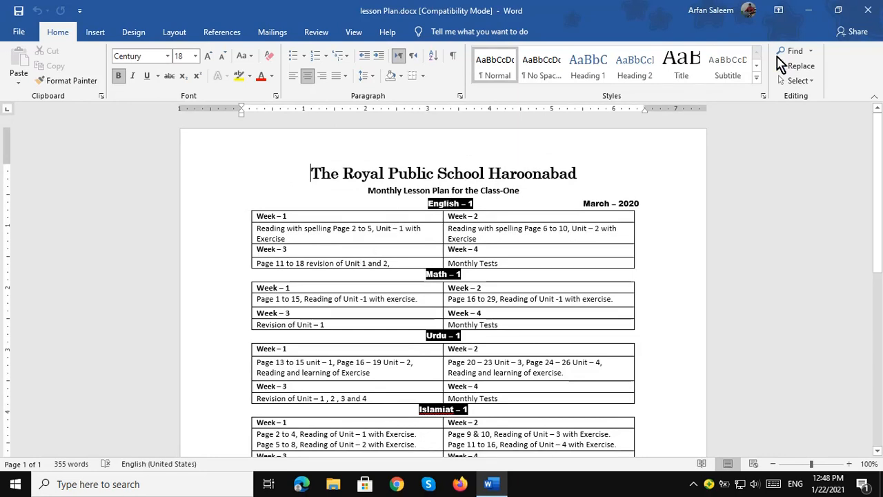
left_click(868, 10)
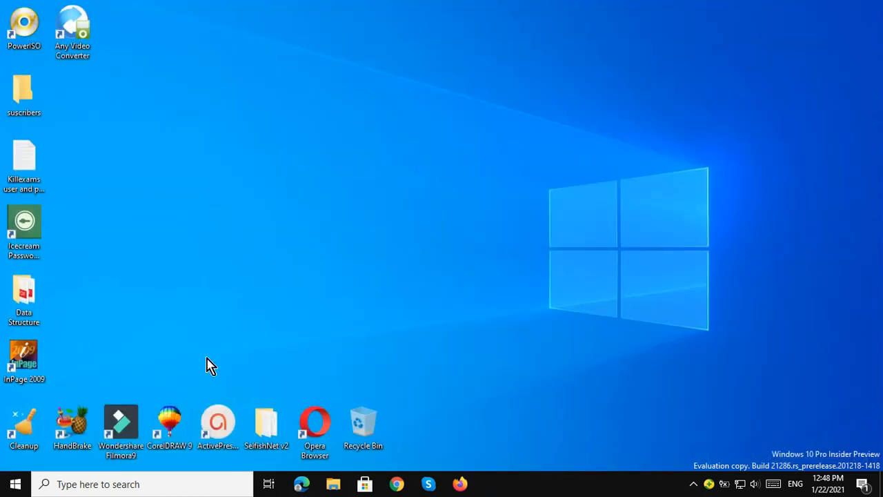
Relaunch Word by searching 'word' from the taskbar.
left_click(144, 484)
type("word")
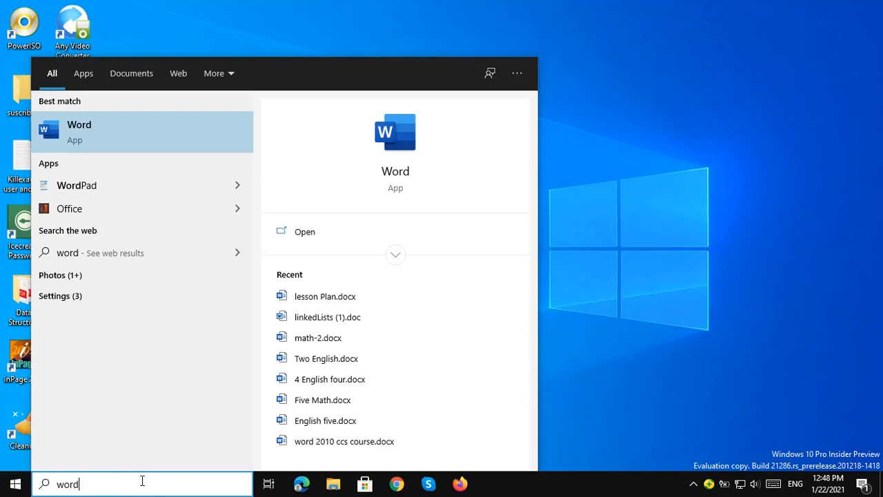
key("Return")
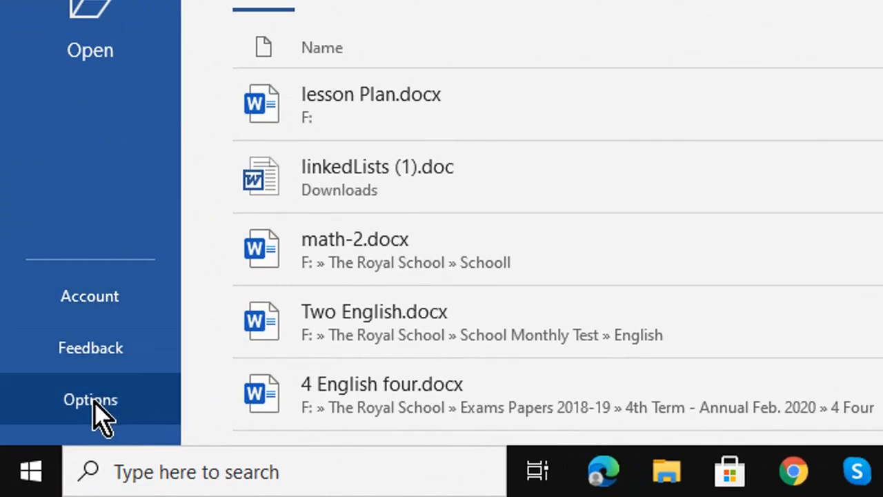
On the Account page, set the Office Background to Spring.
left_click(109, 309)
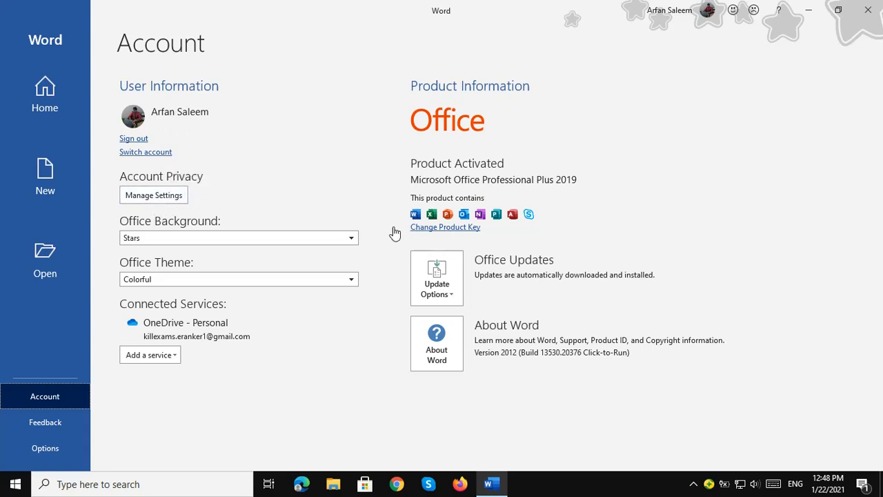
left_click(157, 239)
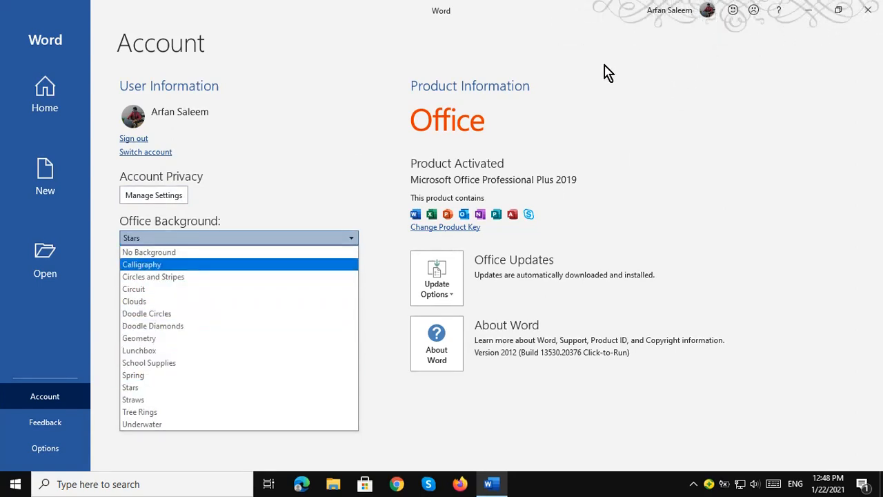
left_click(162, 381)
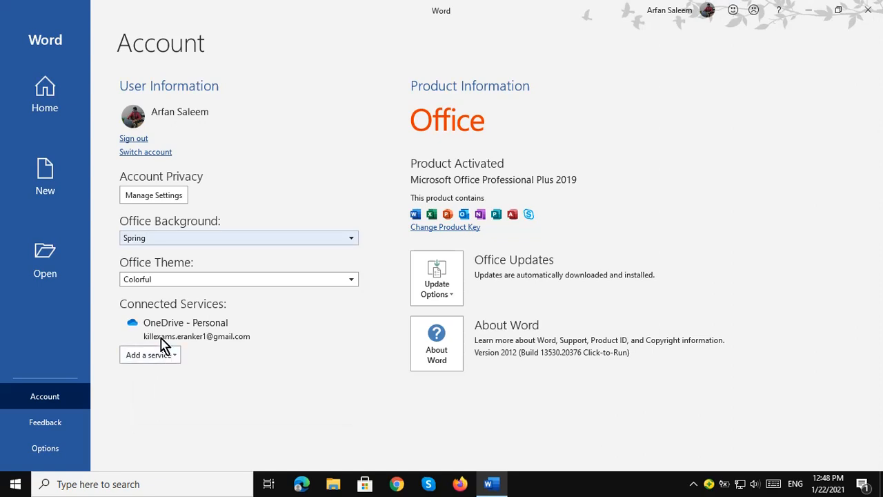
Try the Dark Gray, Black and White themes, keep Colorful, and view Feedback.
left_click(212, 281)
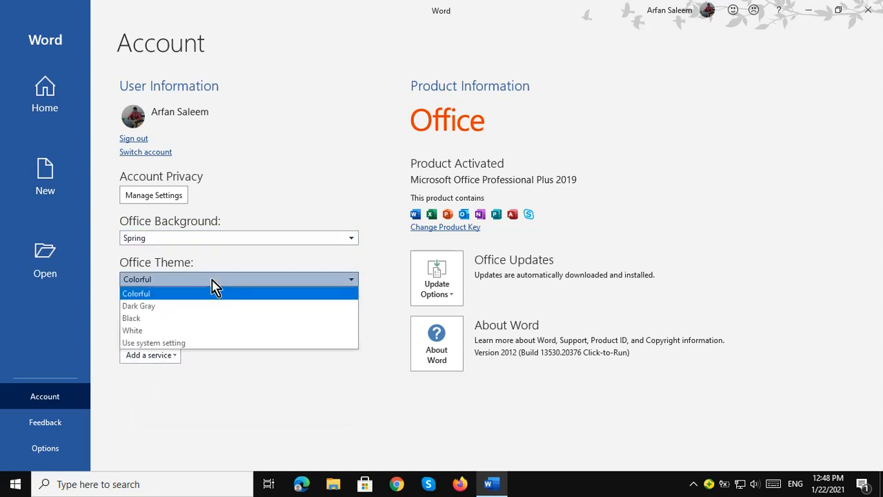
left_click(157, 306)
left_click(181, 284)
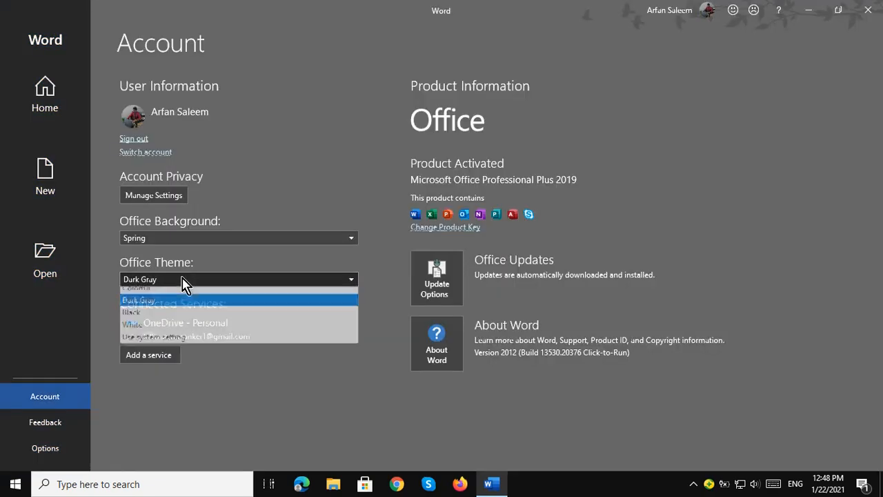
left_click(156, 319)
left_click(190, 281)
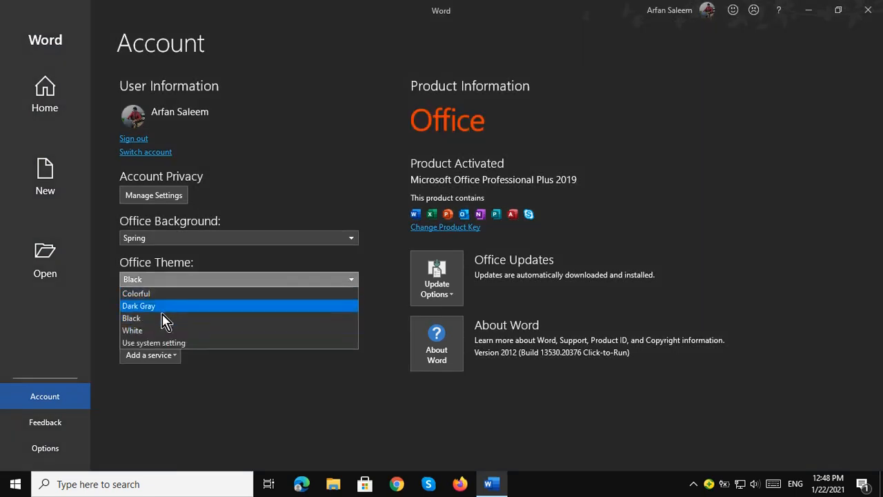
left_click(146, 334)
left_click(203, 283)
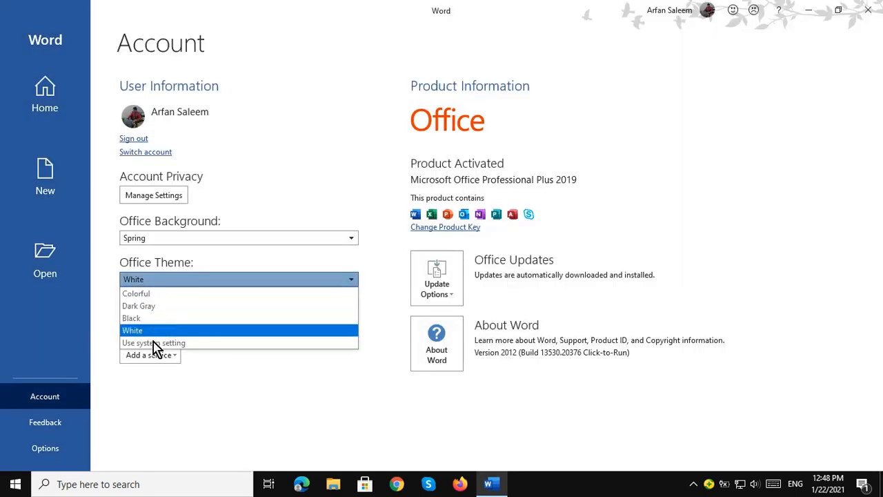
left_click(153, 295)
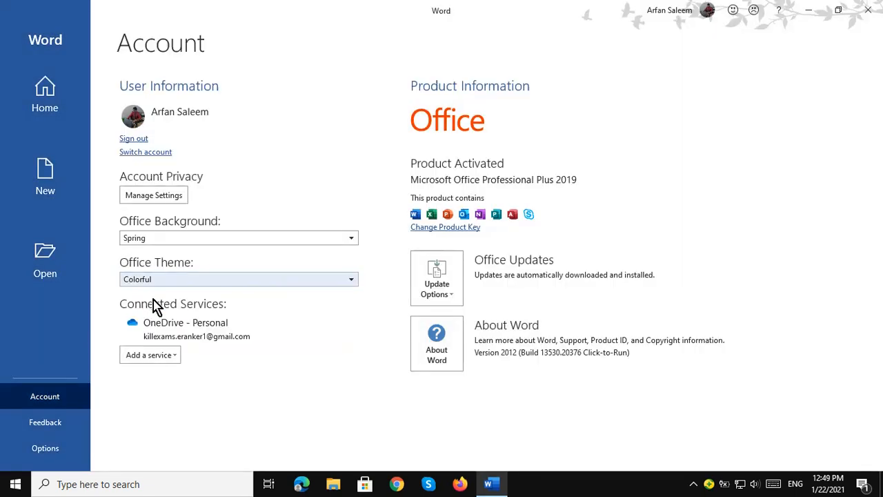
left_click(55, 425)
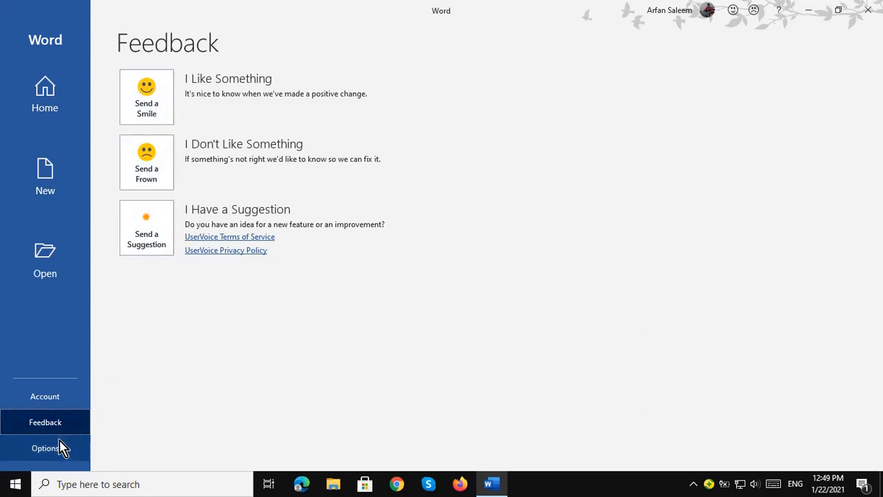
In Word Options' General page, replace the user name with the user's full name.
left_click(49, 457)
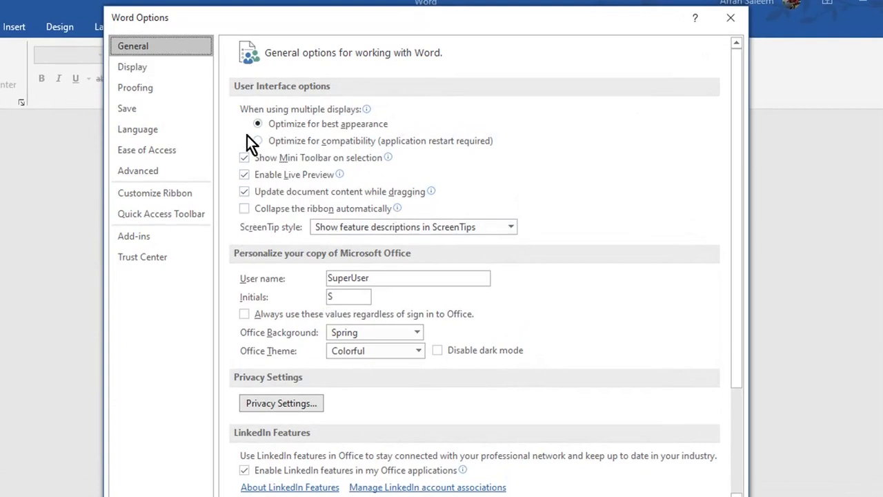
left_click_drag(373, 278, 316, 285)
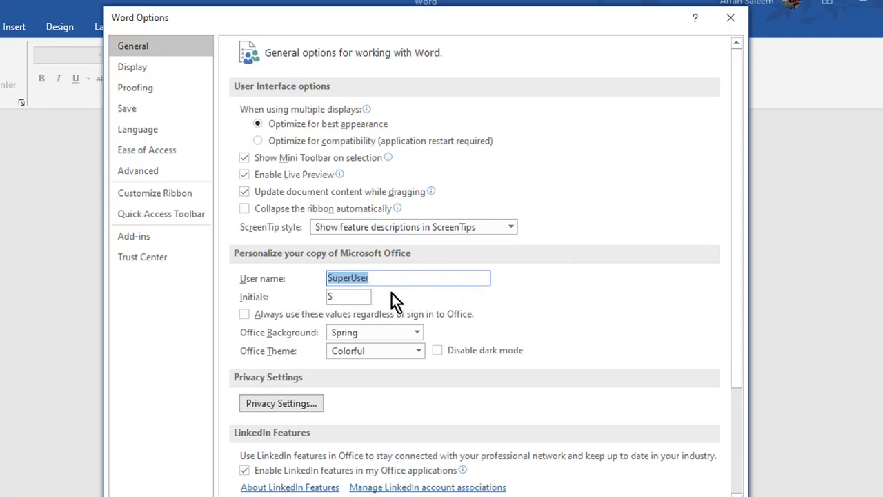
type("Ro")
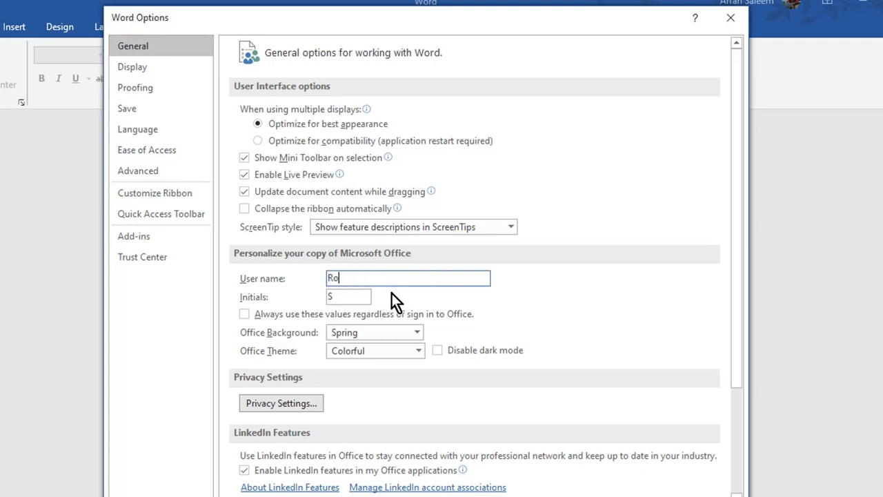
type("ya l Haider")
Keep the Spring Office background and move to the Display settings.
left_click(375, 336)
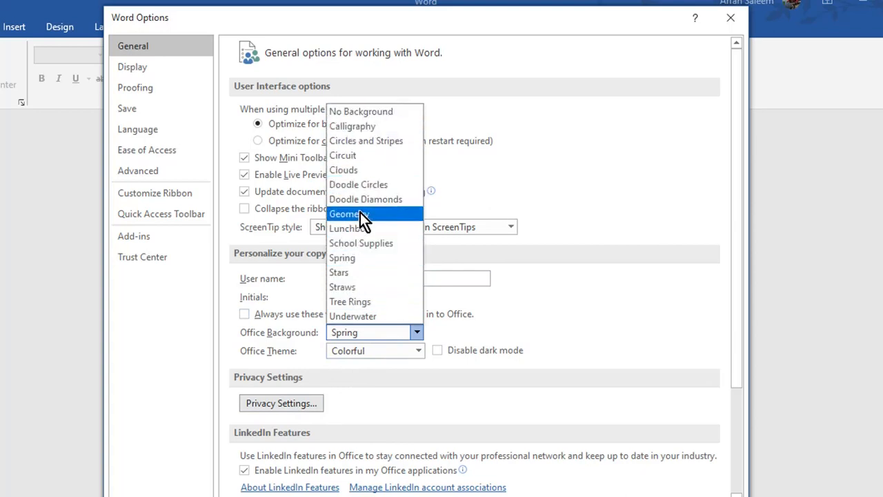
left_click(354, 260)
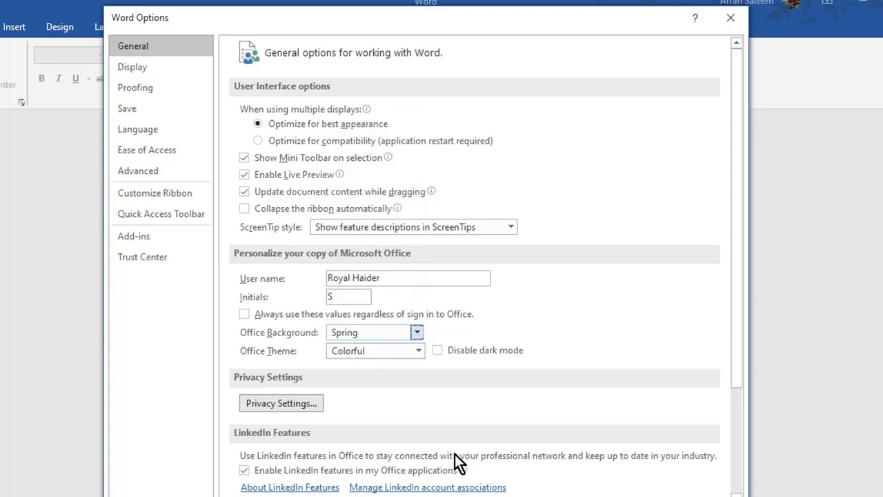
left_click(134, 69)
Review Proofing, Save (AutoRecover minutes), Language, Ease of Access and Advanced settings, then confirm with OK.
left_click(133, 90)
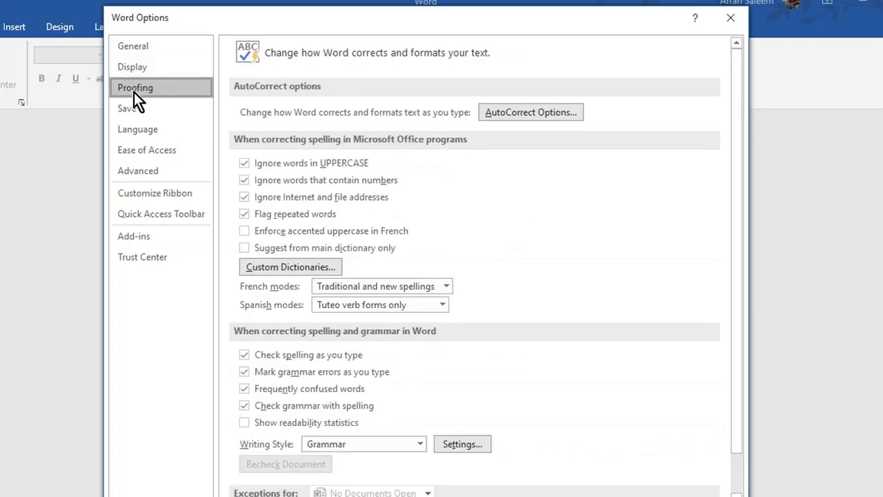
left_click(141, 109)
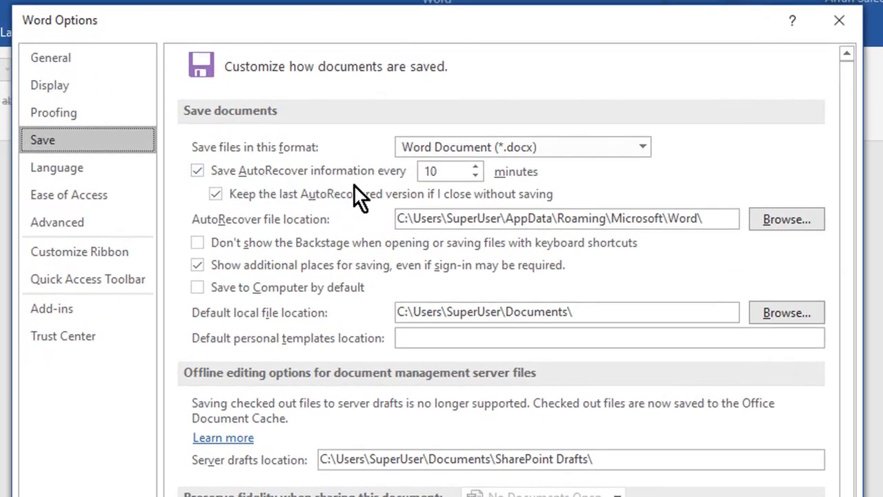
double_click(427, 171)
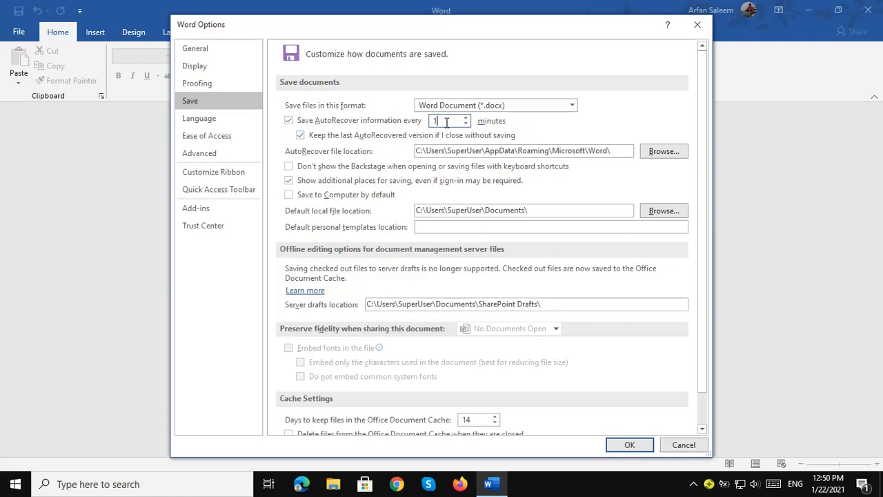
left_click(207, 122)
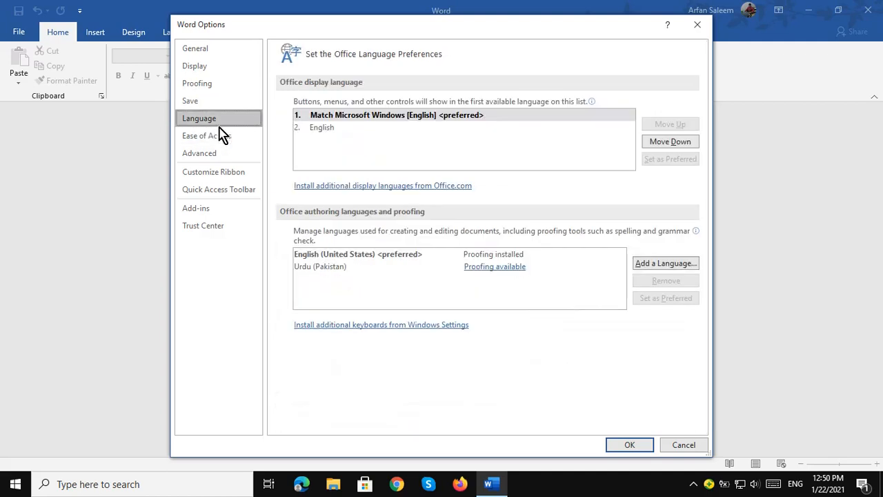
left_click(211, 138)
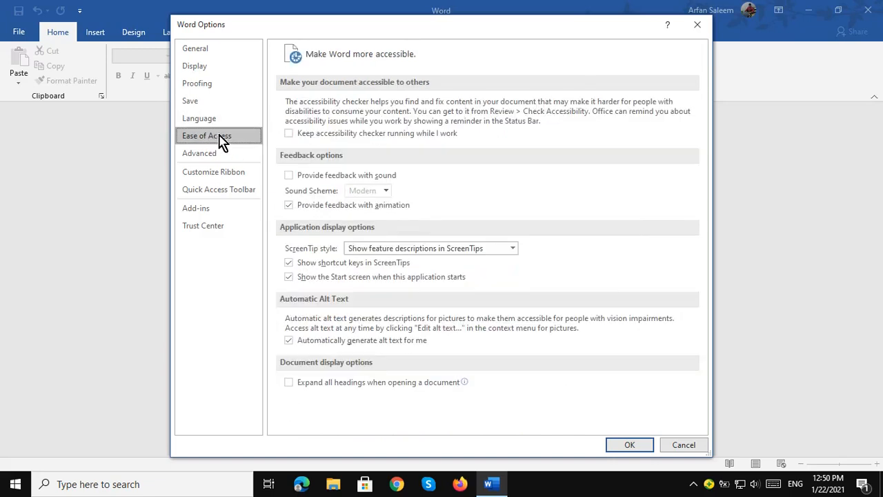
left_click(205, 154)
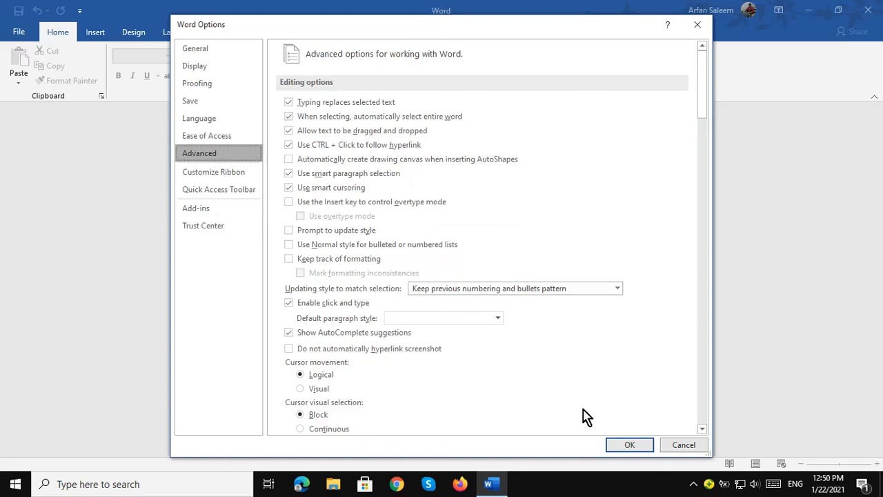
left_click(624, 445)
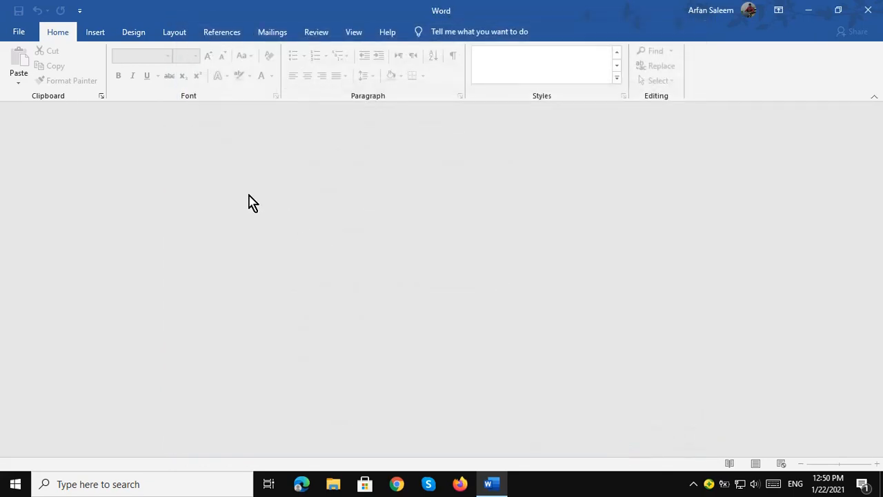
Create a blank document and type 'The quick brown fox jumps right over lazy dog'.
left_click(26, 32)
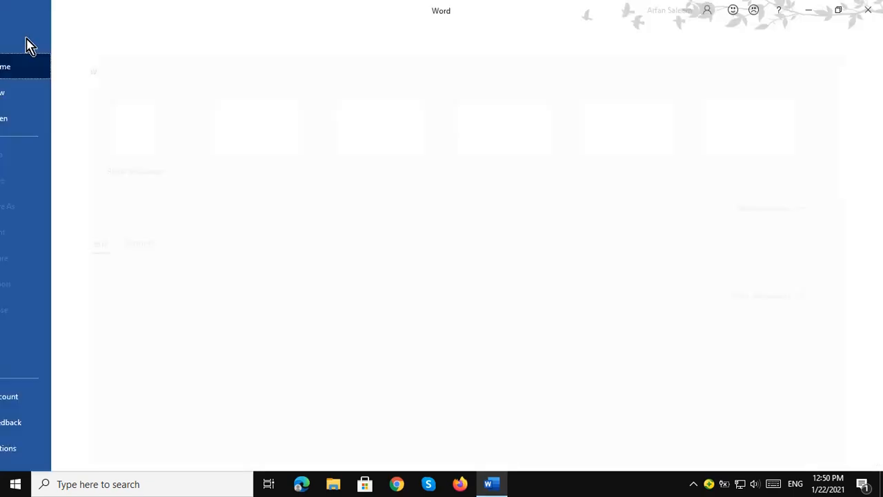
left_click(18, 38)
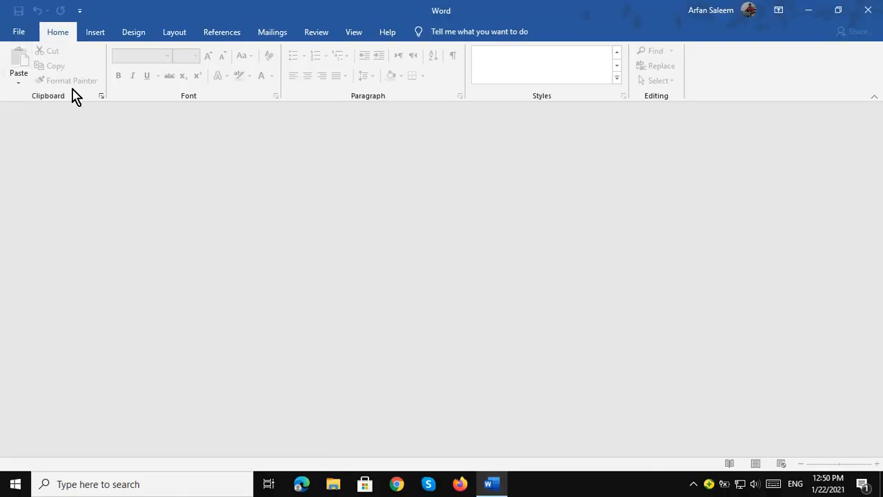
left_click(19, 32)
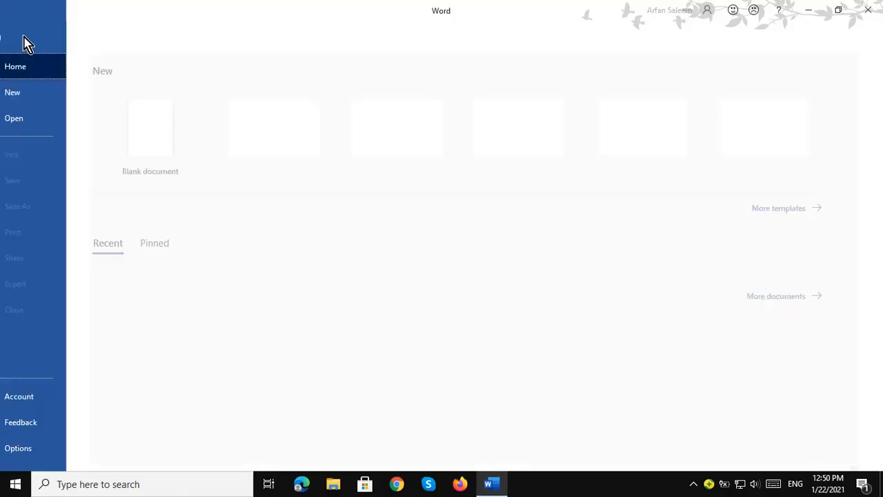
left_click(174, 138)
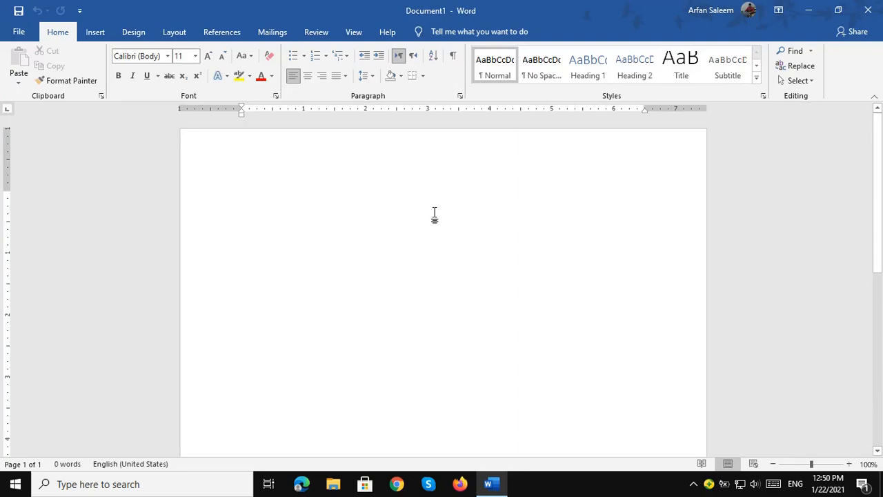
type("The quick brown fox jumps right over lazy dog")
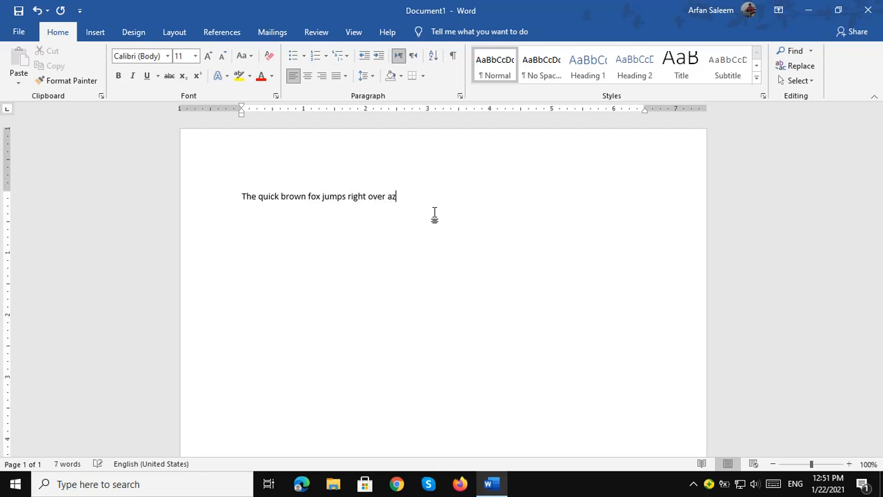
Go to File > Info and expand the Protect Document choices.
left_click(19, 35)
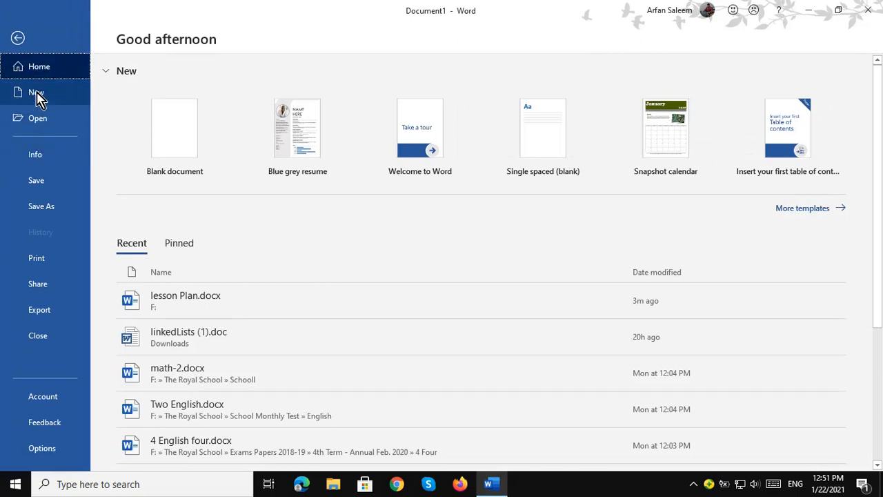
left_click(38, 162)
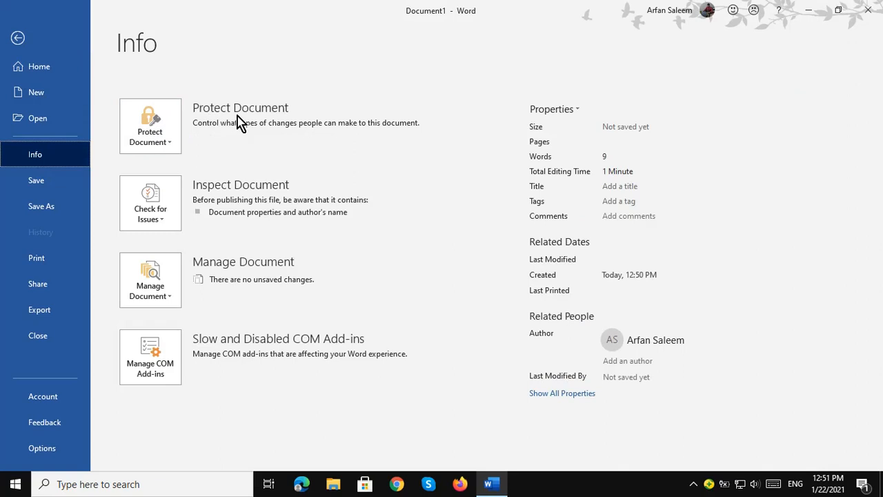
left_click(162, 141)
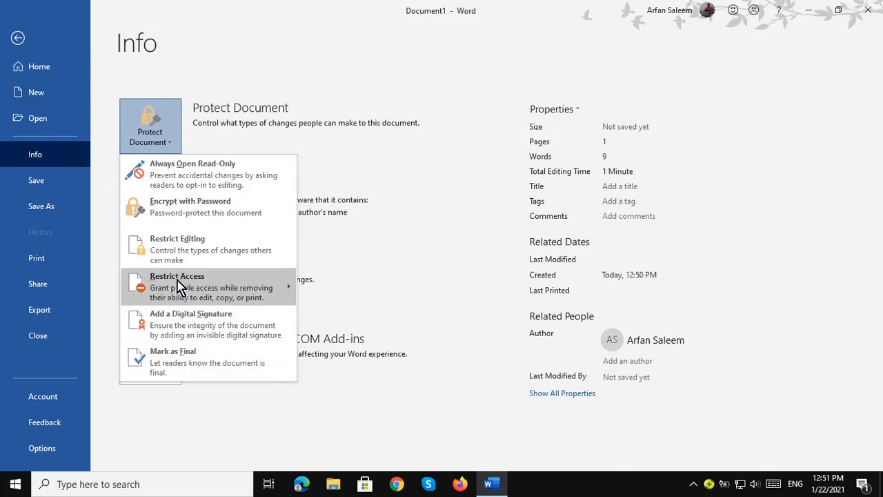
Encrypt the document with a password, entering it and then confirming it.
left_click(182, 222)
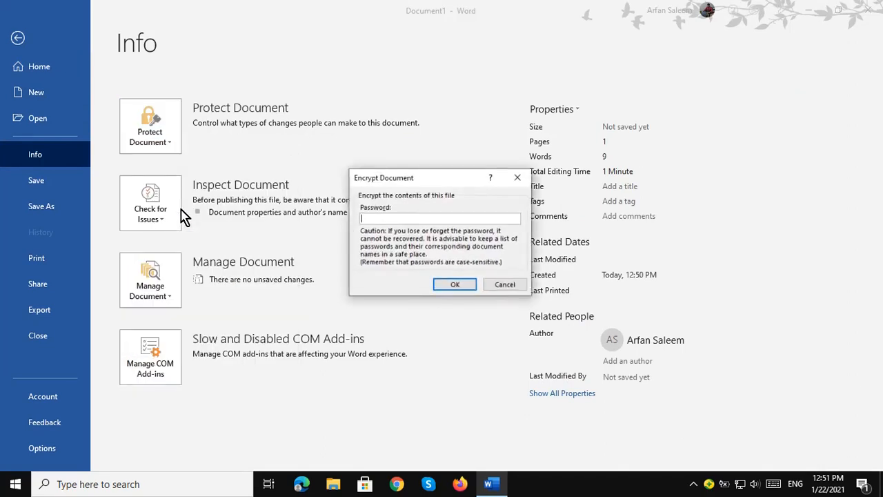
left_click_drag(446, 175, 476, 172)
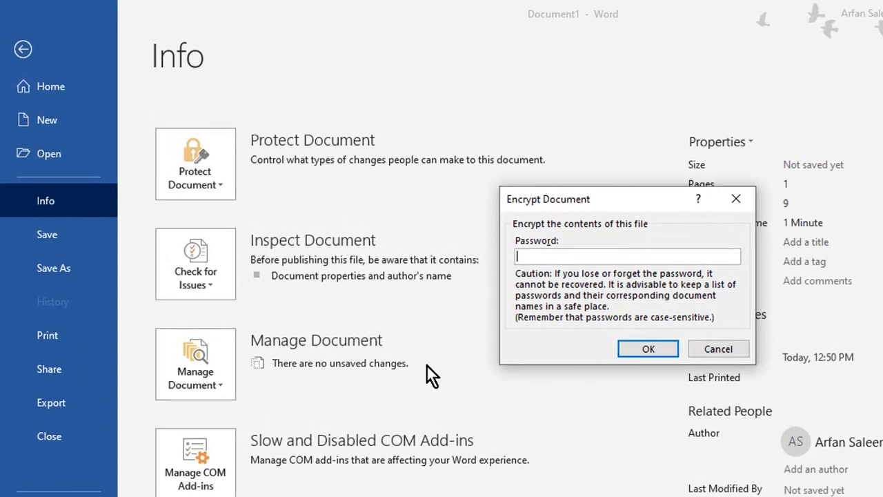
type("12")
left_click(640, 349)
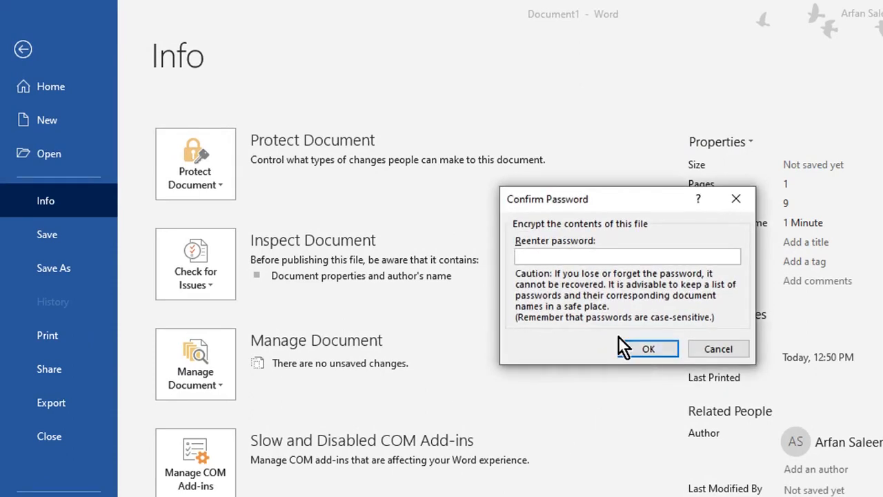
type("1234")
left_click(633, 345)
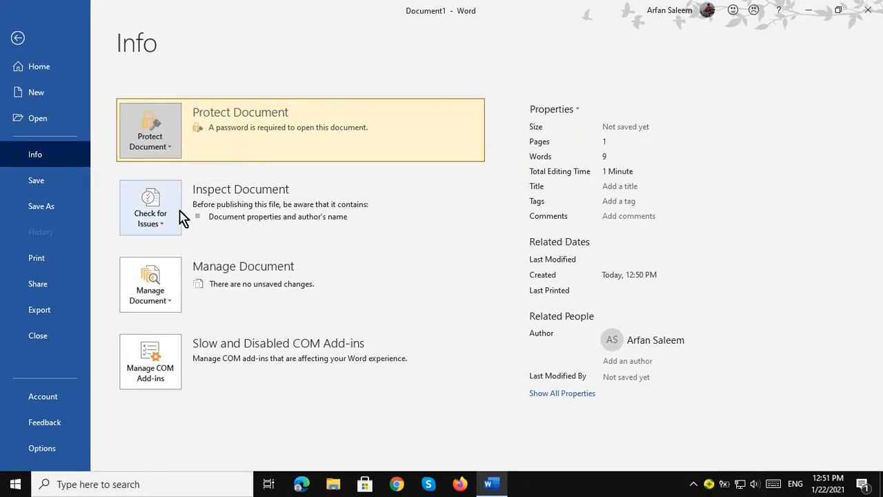
Save the document as a .docx on the Desktop under a new file name.
left_click(49, 187)
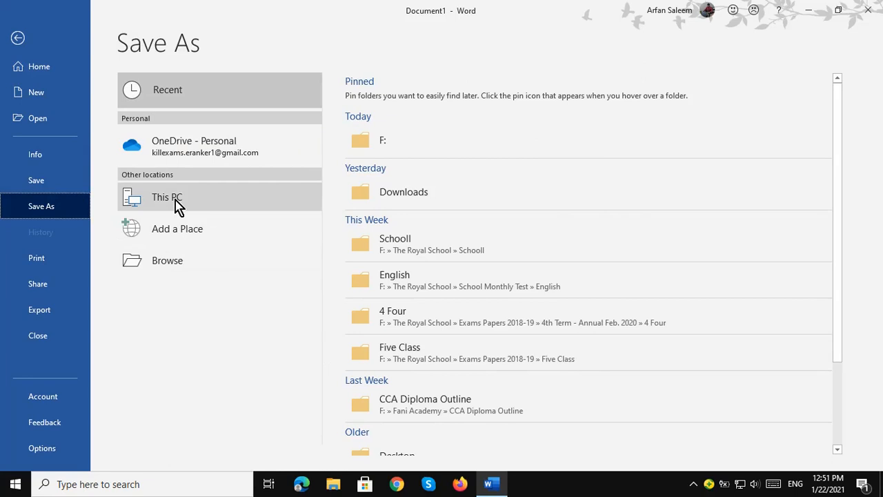
left_click(162, 257)
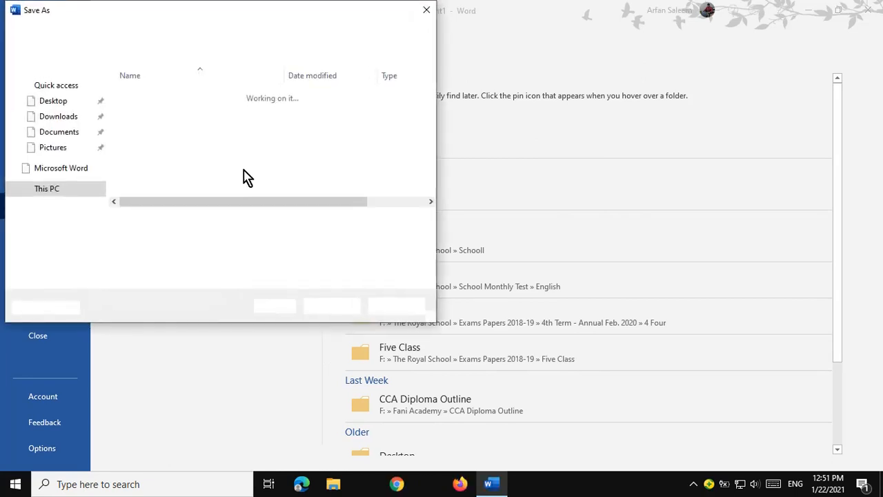
left_click(51, 114)
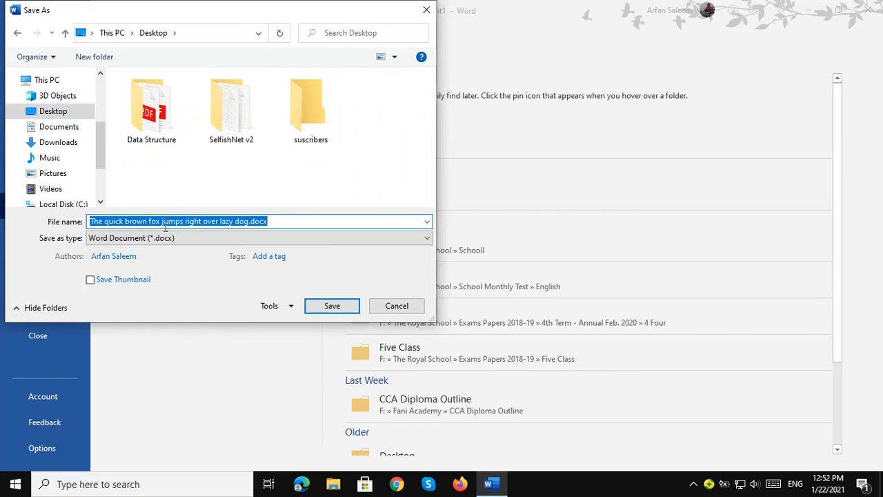
type("Royal Haider")
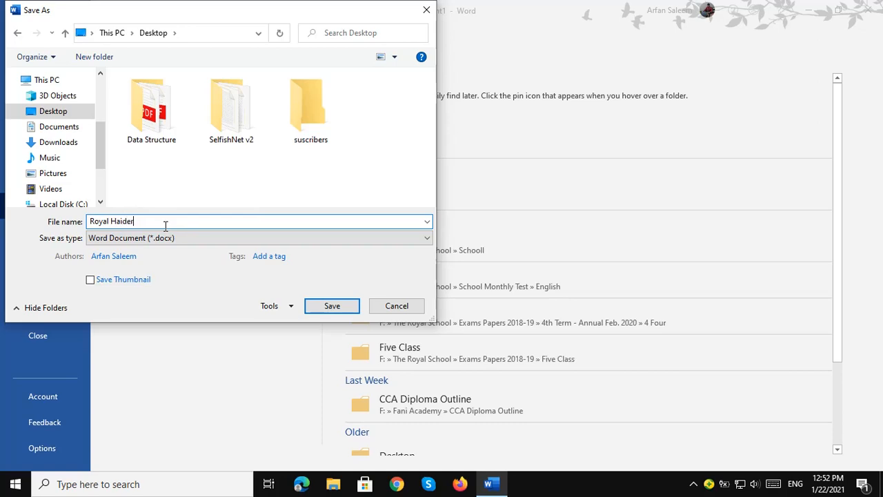
left_click(331, 306)
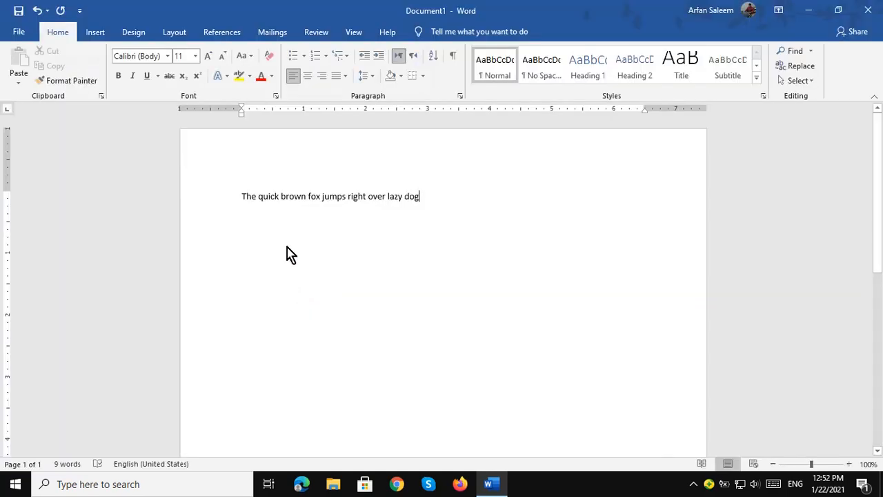
Close Word and reopen Royal Haider.docx from the Desktop, supplying its password.
left_click(872, 13)
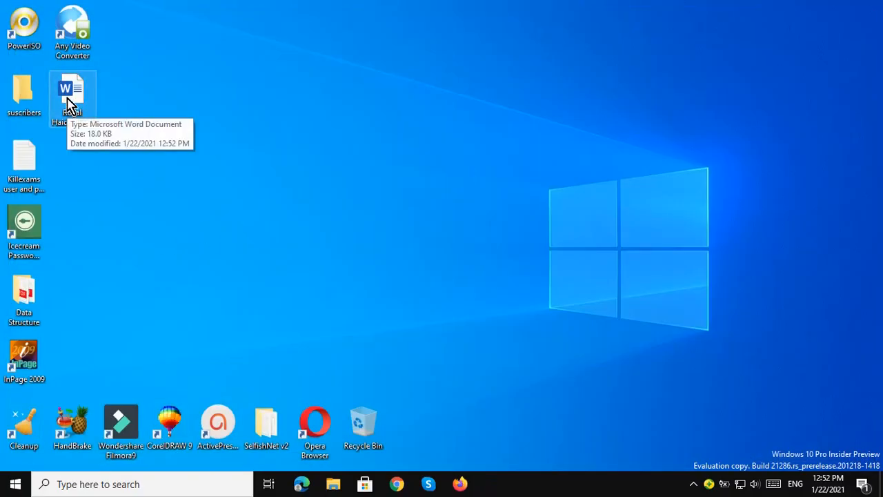
double_click(67, 105)
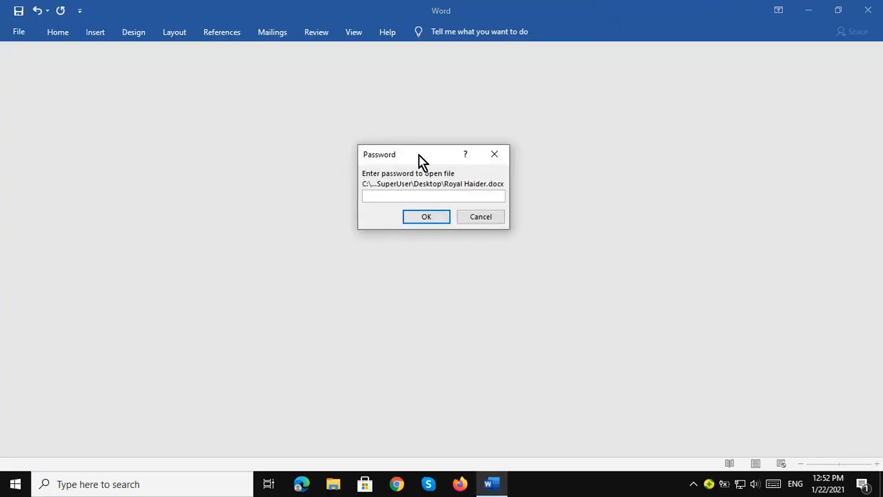
left_click(418, 219)
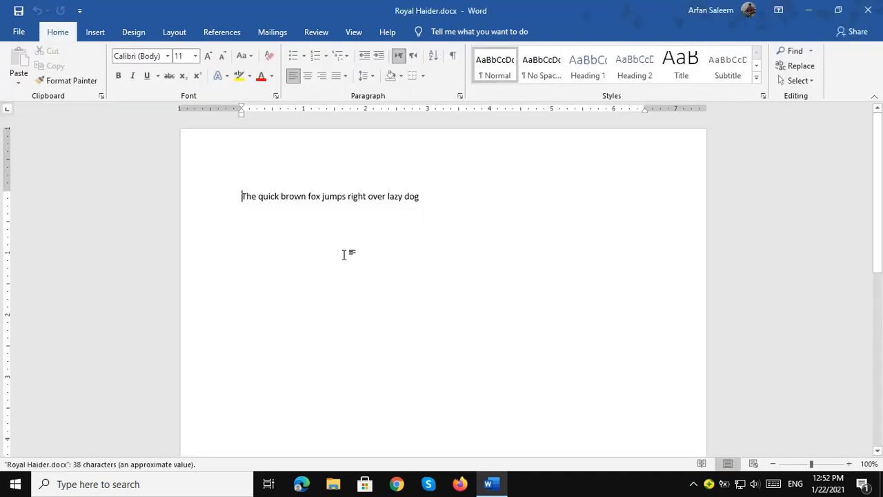
left_click(15, 32)
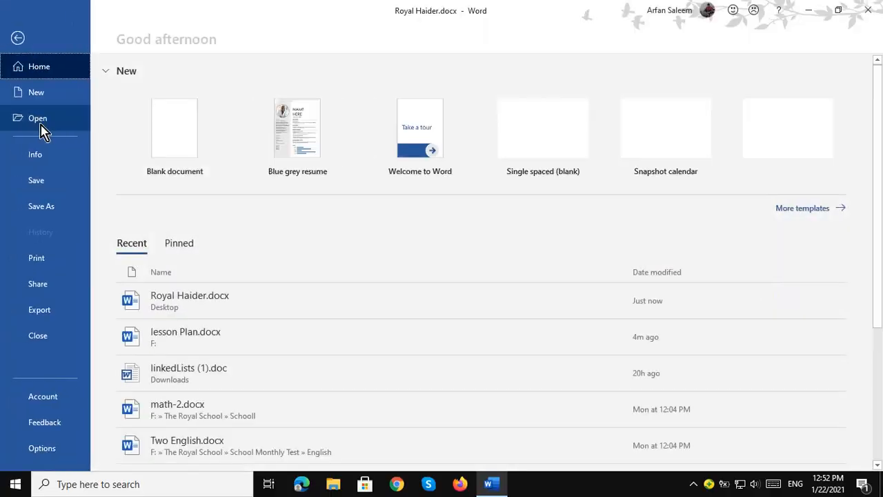
Clear the password in Protect Document > Encrypt with Password so Royal Haider.docx opens freely.
left_click(39, 160)
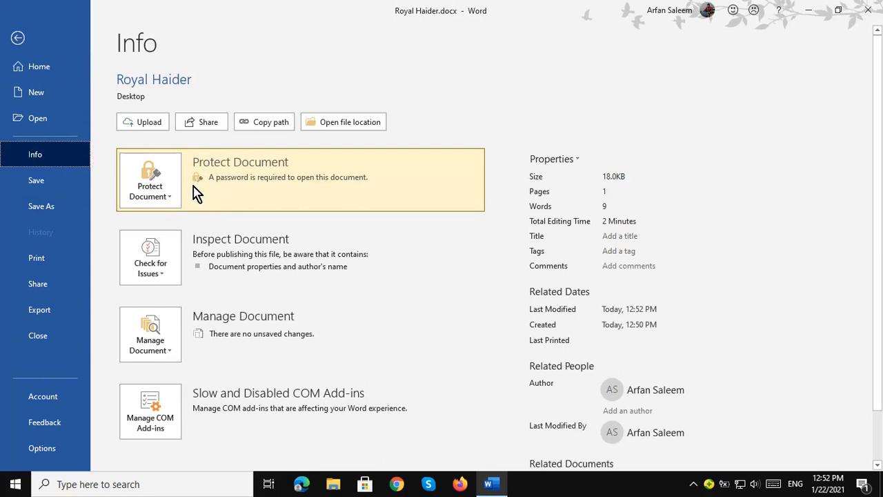
left_click(173, 197)
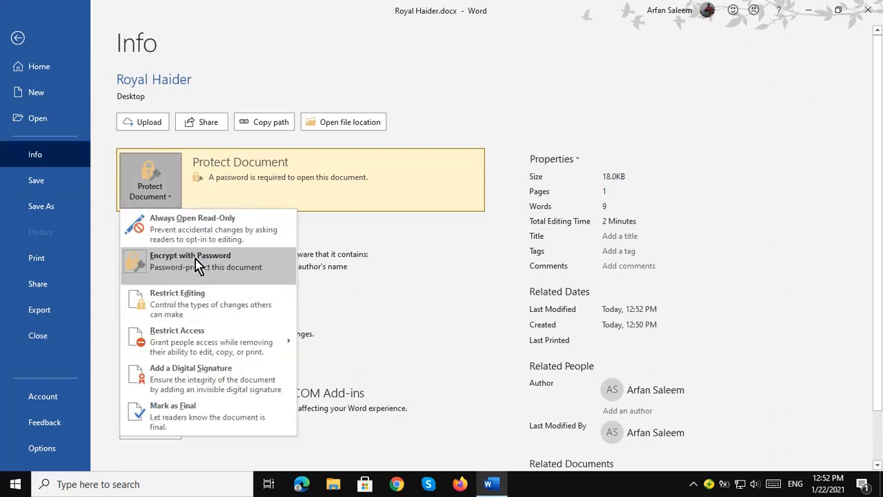
left_click(197, 264)
type("1234")
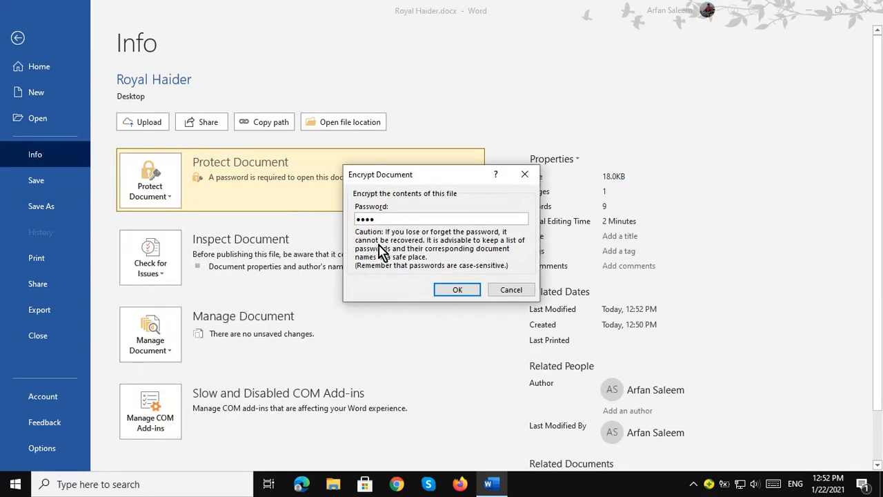
left_click_drag(386, 219, 352, 220)
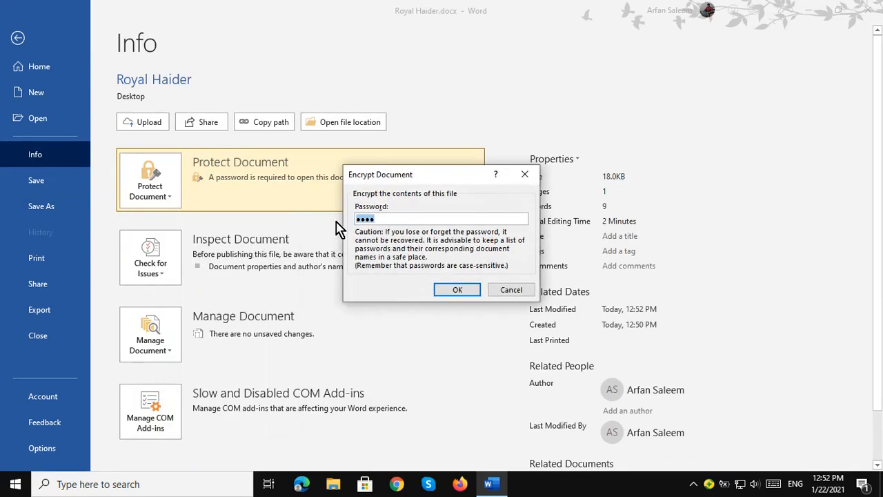
key("BackSpace")
left_click(456, 290)
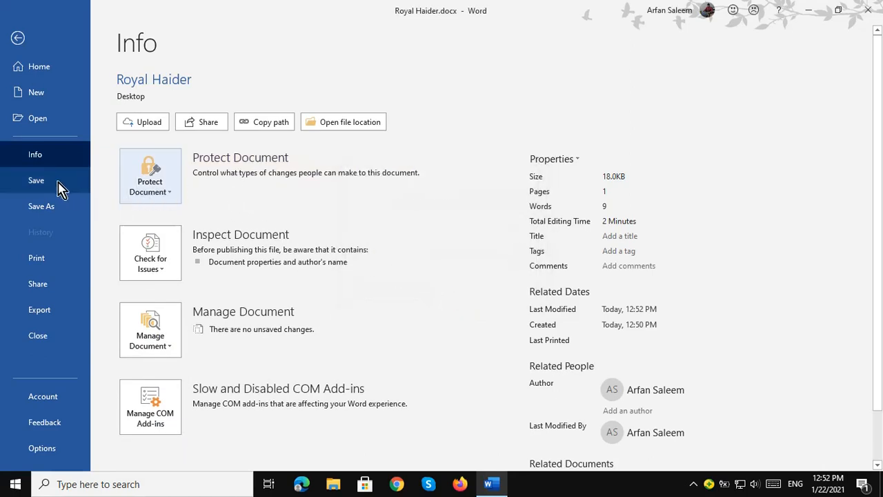
left_click(43, 211)
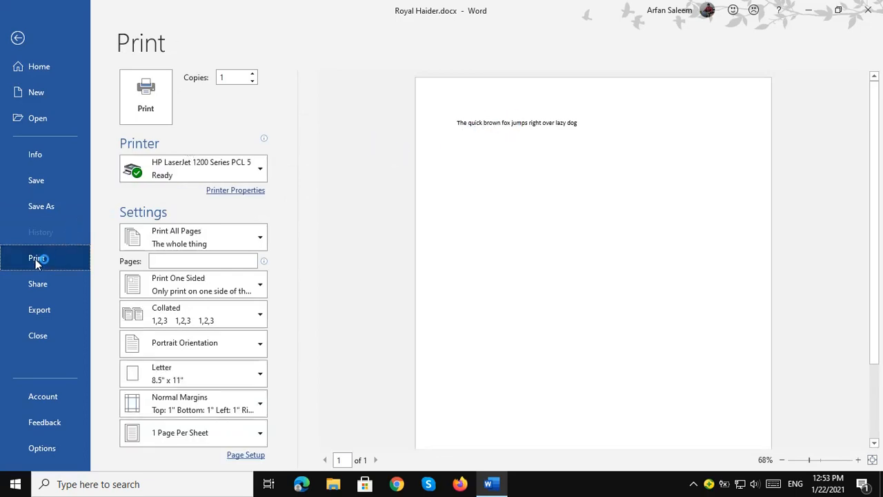
Keep the HP LaserJet 1200 printer and set printing to Print Current Page only.
left_click(173, 179)
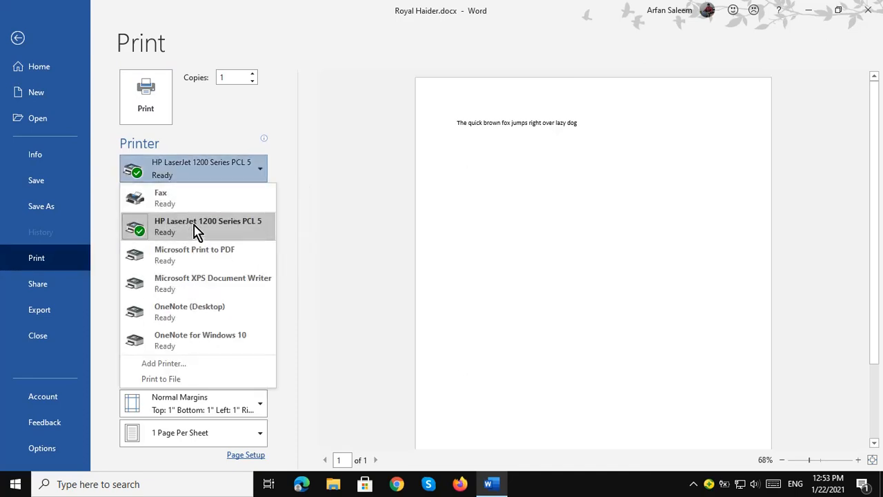
left_click(193, 232)
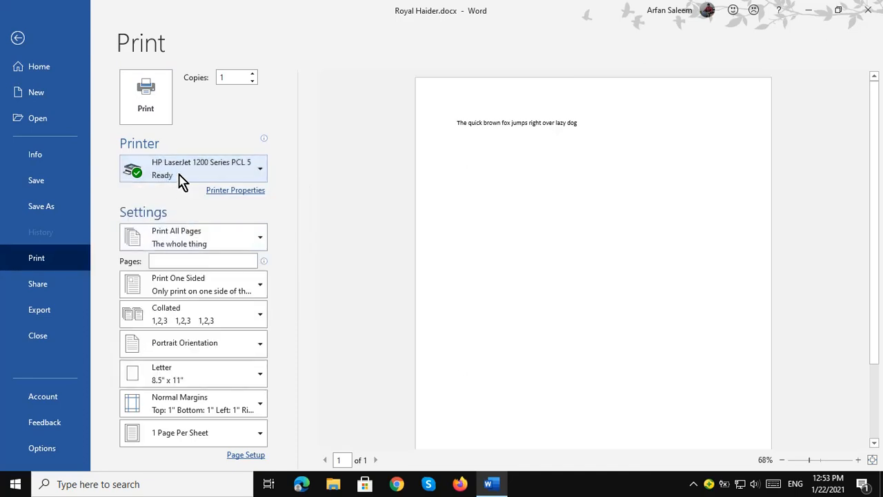
left_click(170, 261)
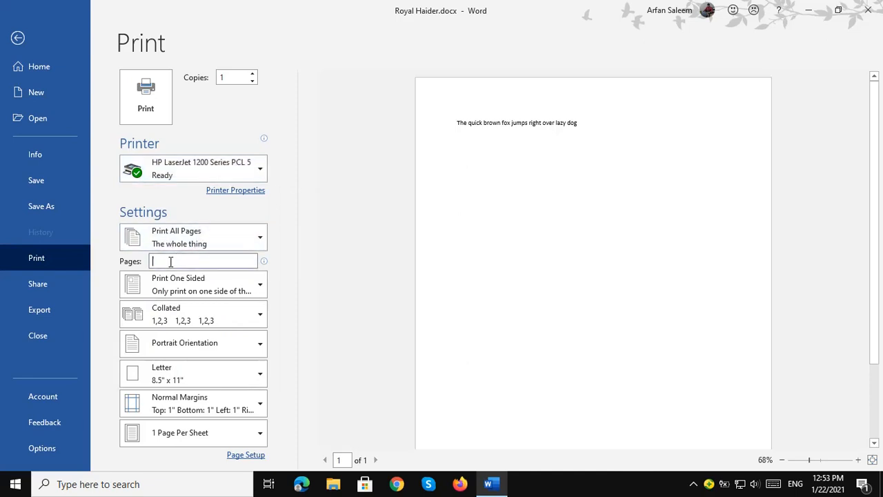
type("1")
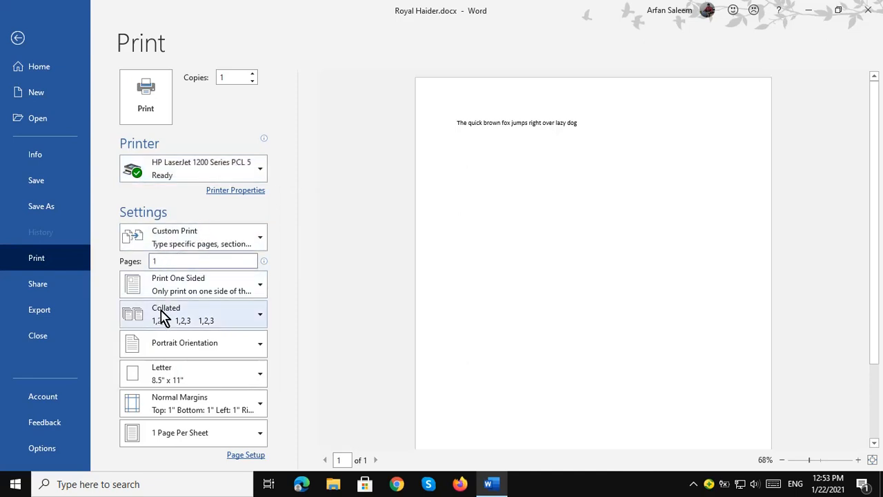
type("-1")
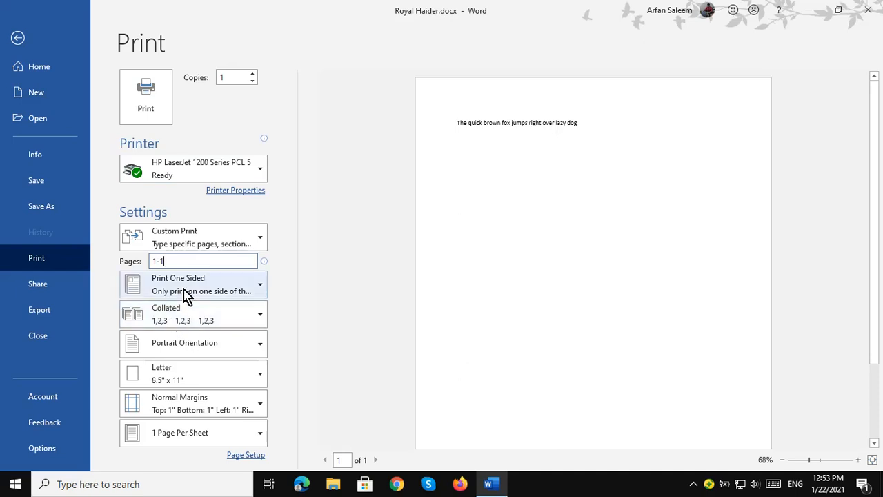
left_click(260, 241)
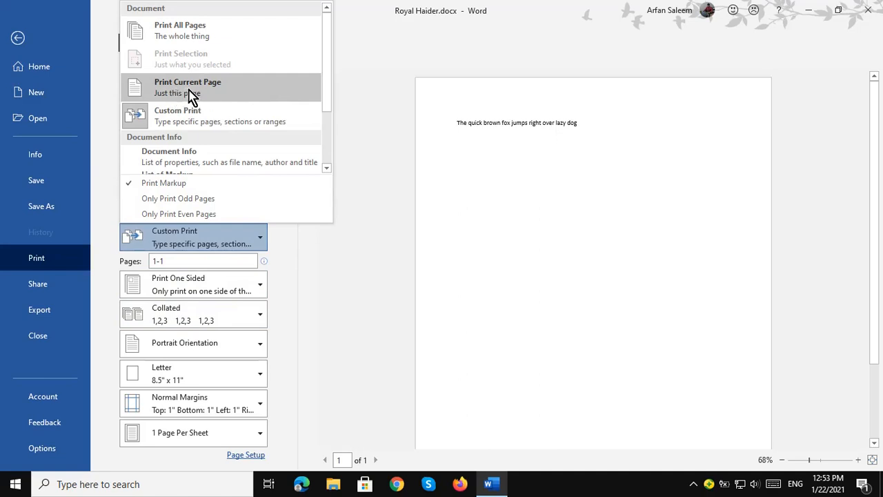
left_click(191, 96)
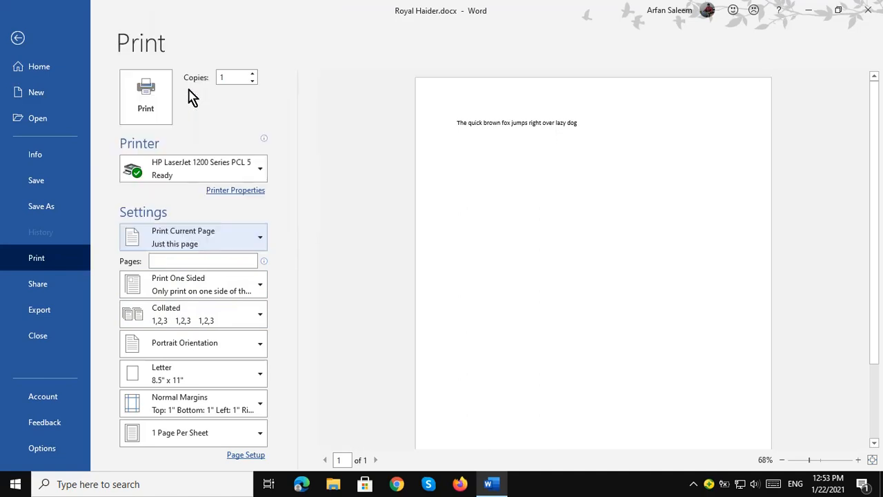
left_click(209, 242)
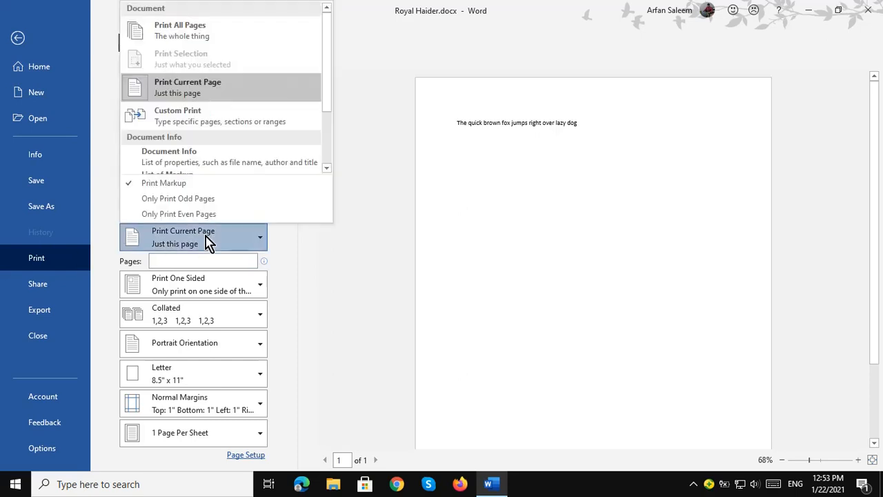
left_click(173, 93)
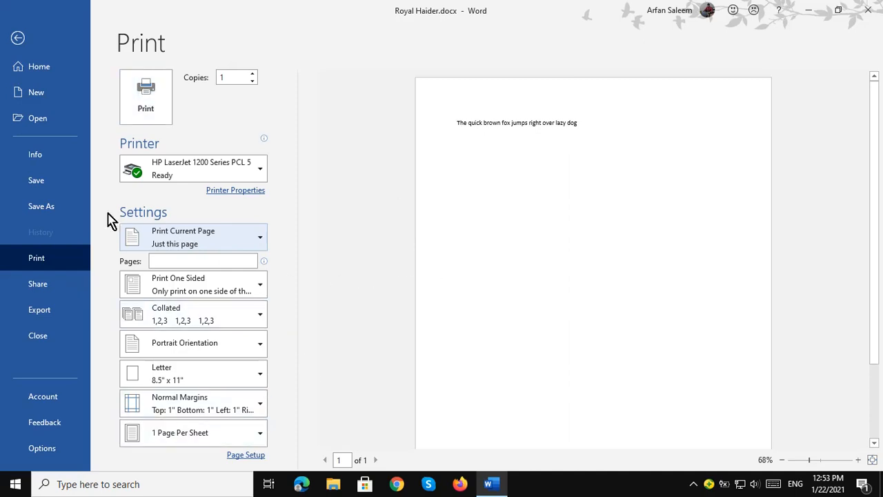
left_click(246, 455)
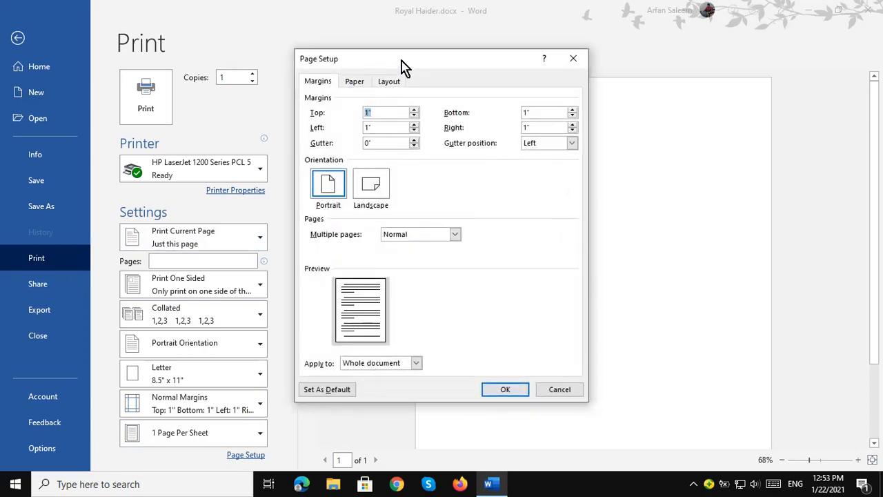
Set the top margin to 1.5" and the left and right margins to 1".
left_click_drag(400, 62, 458, 65)
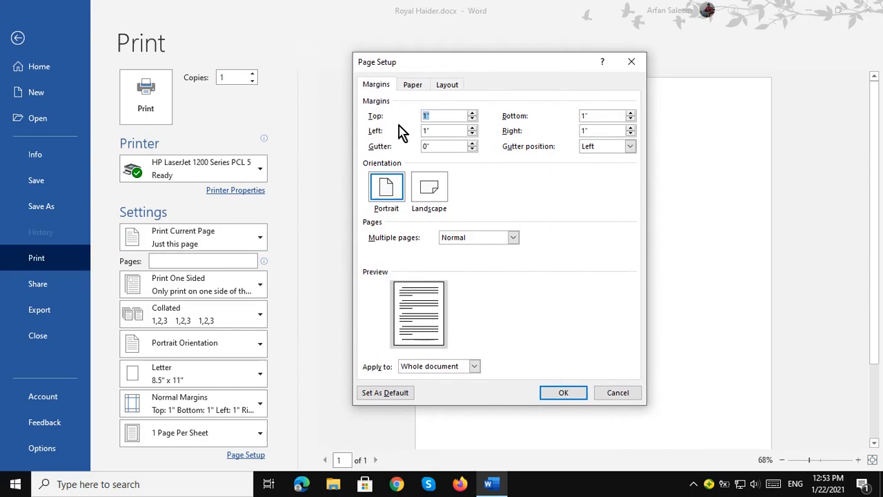
type("1.5")
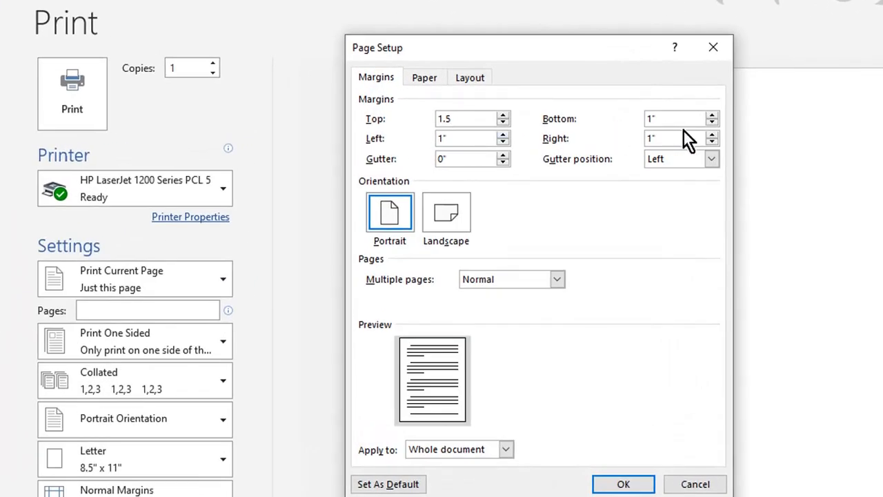
double_click(641, 119)
type("1")
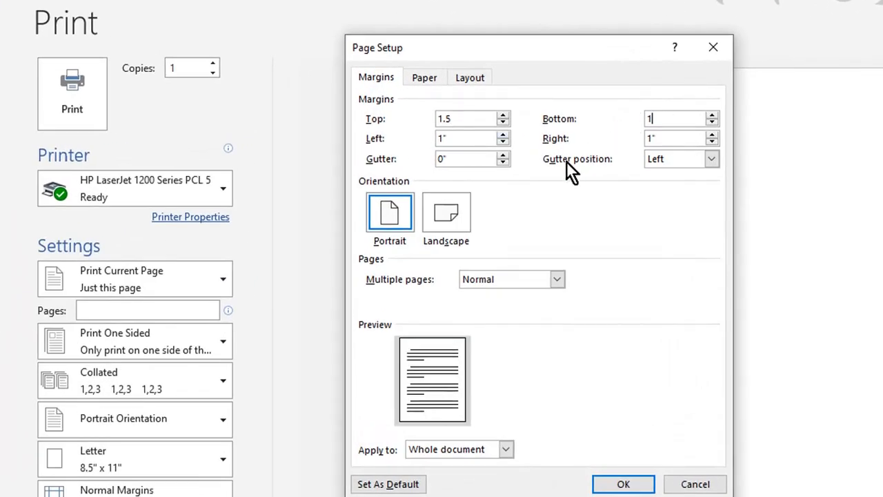
double_click(457, 138)
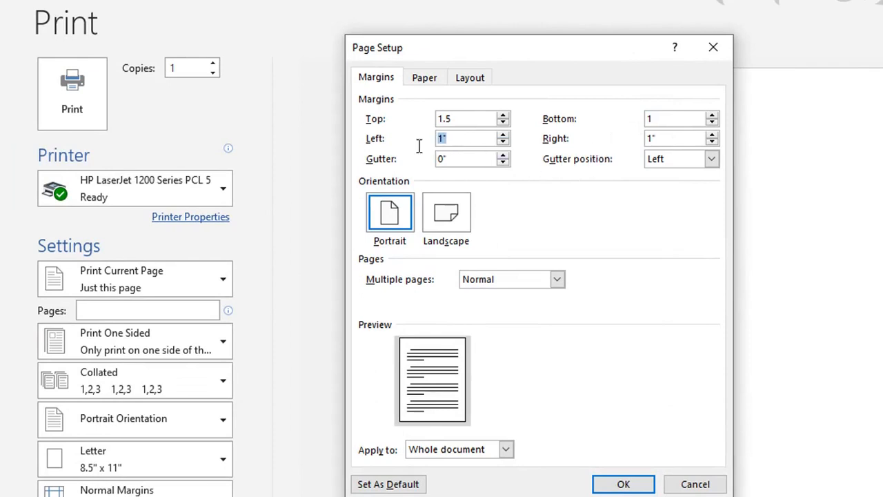
double_click(666, 138)
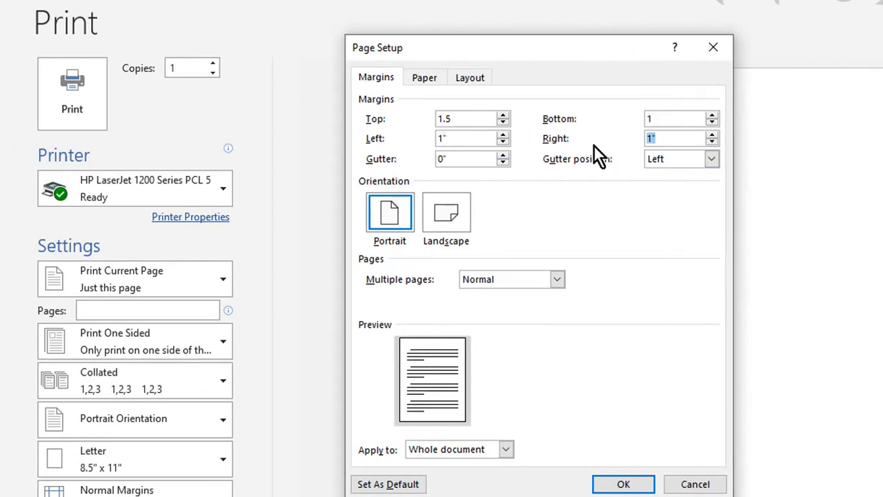
Leave the page in Portrait orientation after toggling to Landscape and back.
left_click(388, 222)
left_click(444, 218)
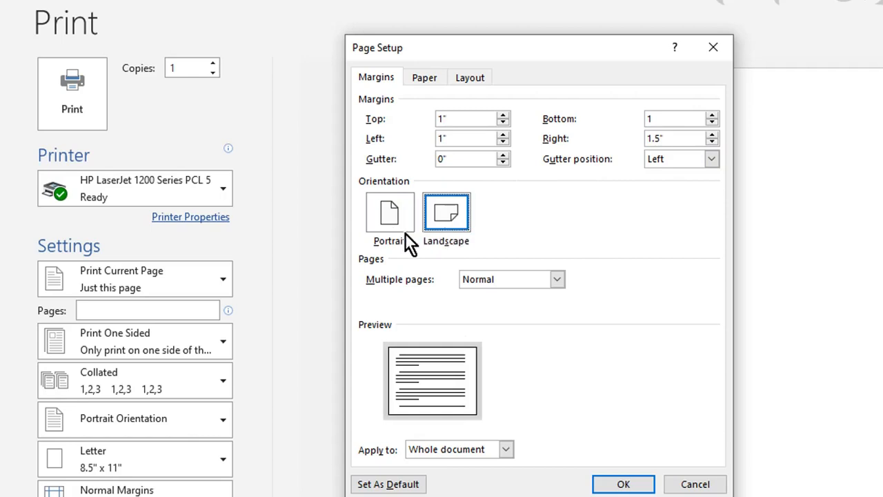
left_click(391, 213)
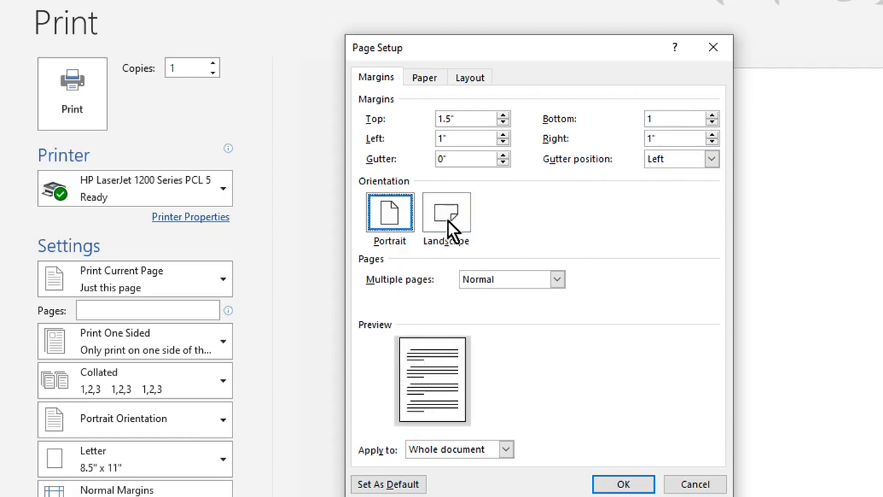
left_click(447, 217)
left_click(391, 208)
left_click(455, 200)
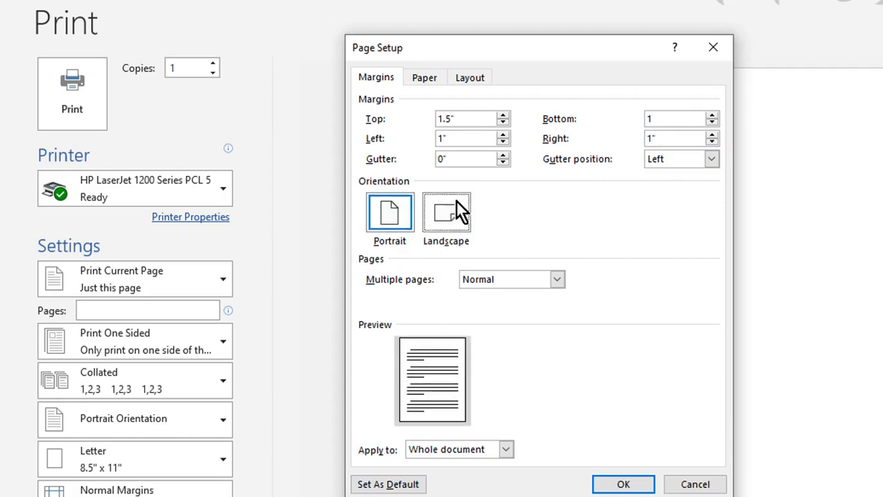
left_click(398, 209)
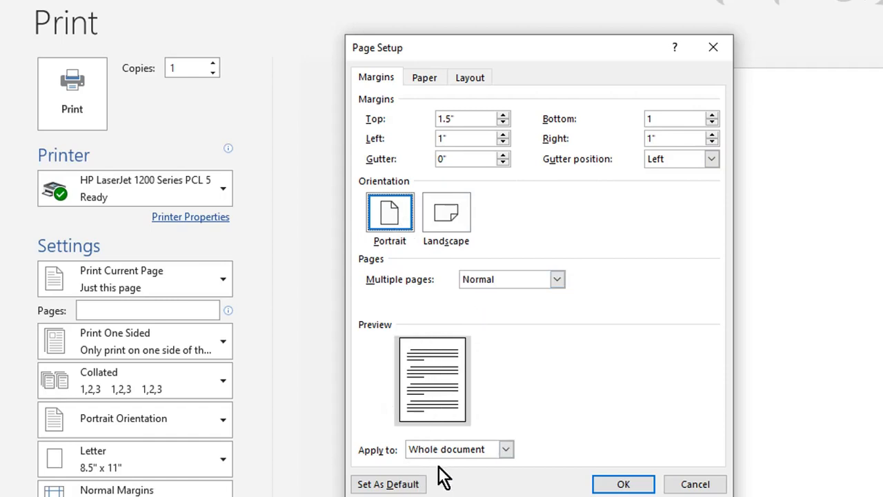
Apply the margin settings to the Whole document and confirm Page Setup.
left_click(481, 452)
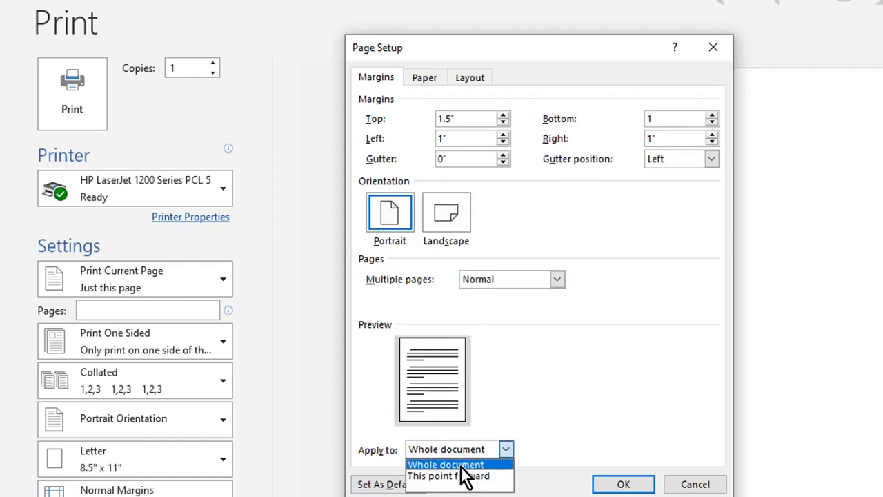
left_click(462, 464)
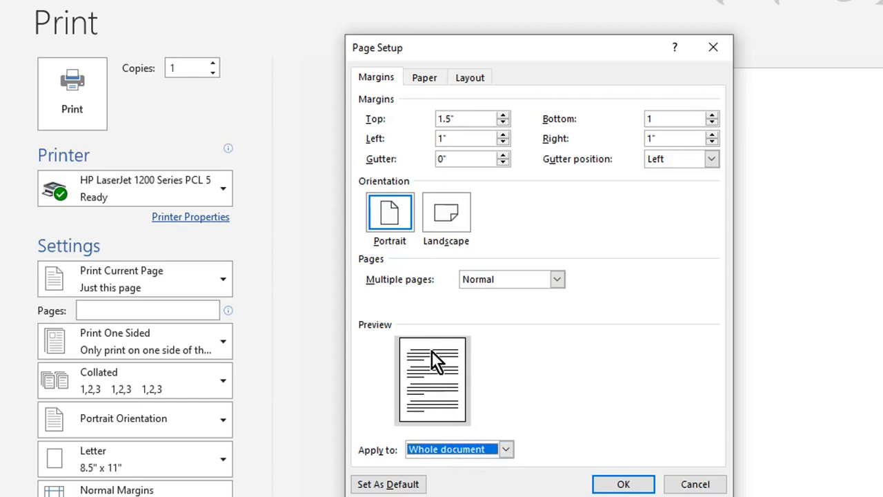
left_click(445, 450)
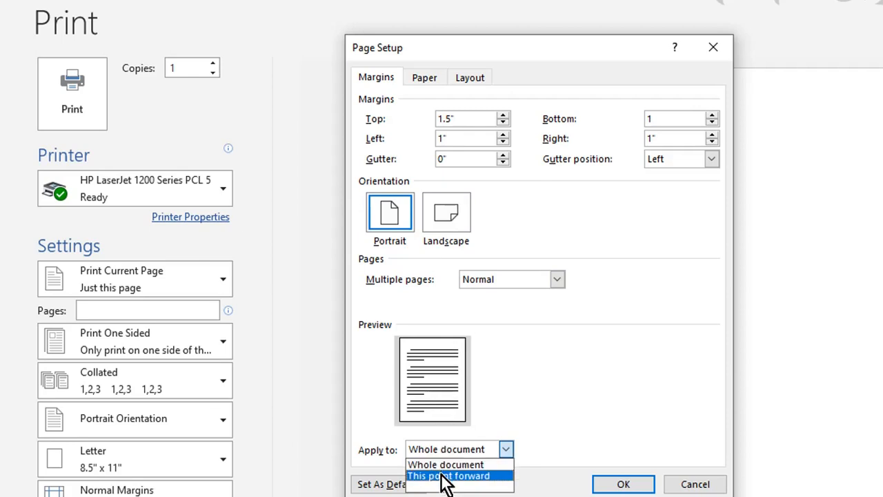
left_click(483, 464)
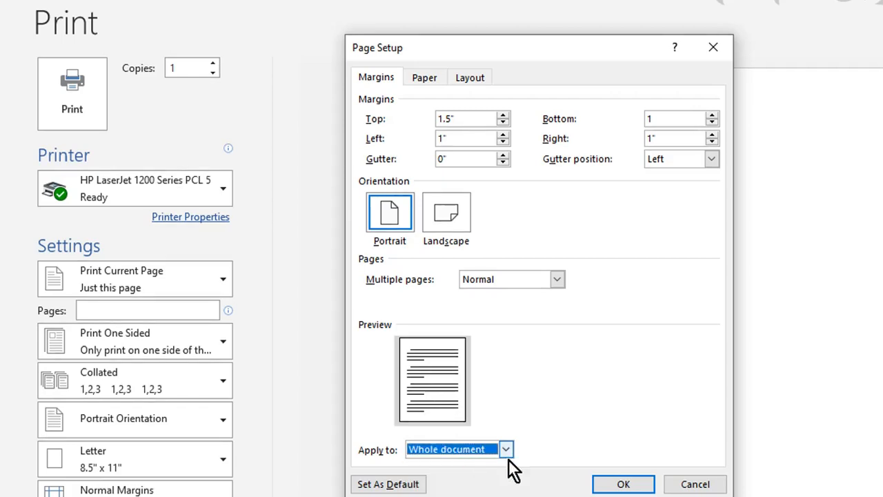
left_click(621, 484)
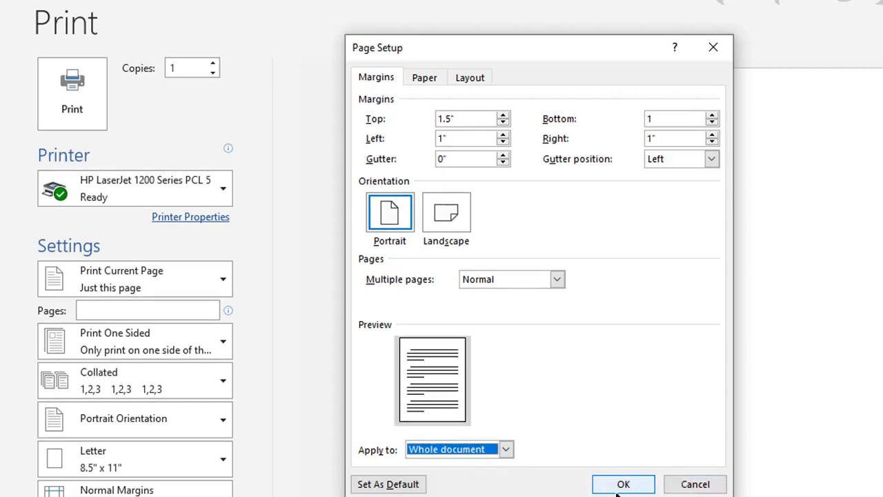
left_click(623, 484)
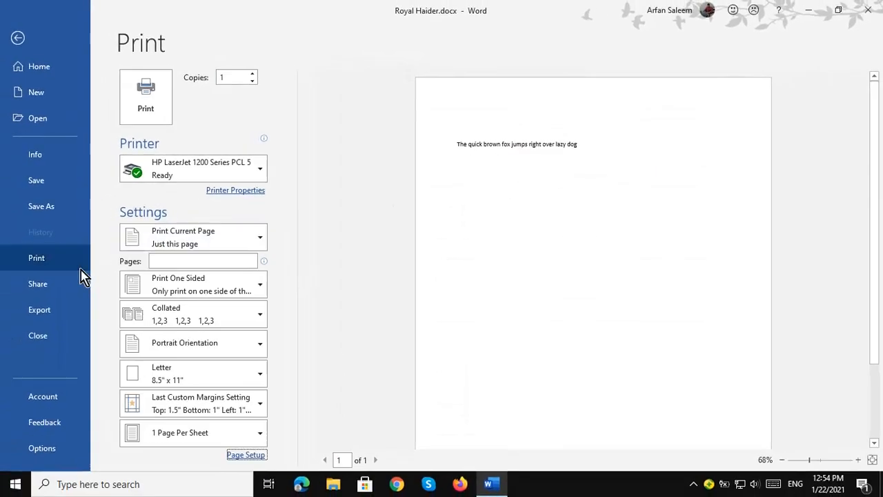
Look over the Share and Export pages, then go back to the document.
left_click(43, 284)
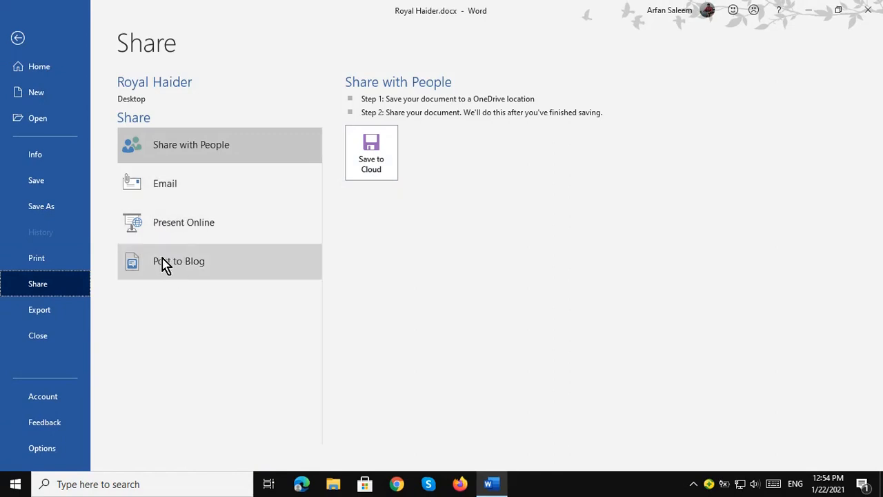
left_click(53, 319)
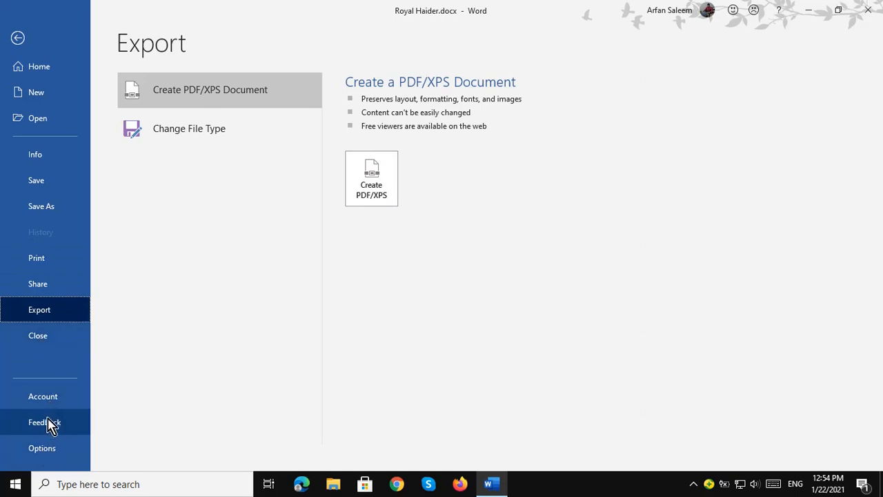
left_click(19, 50)
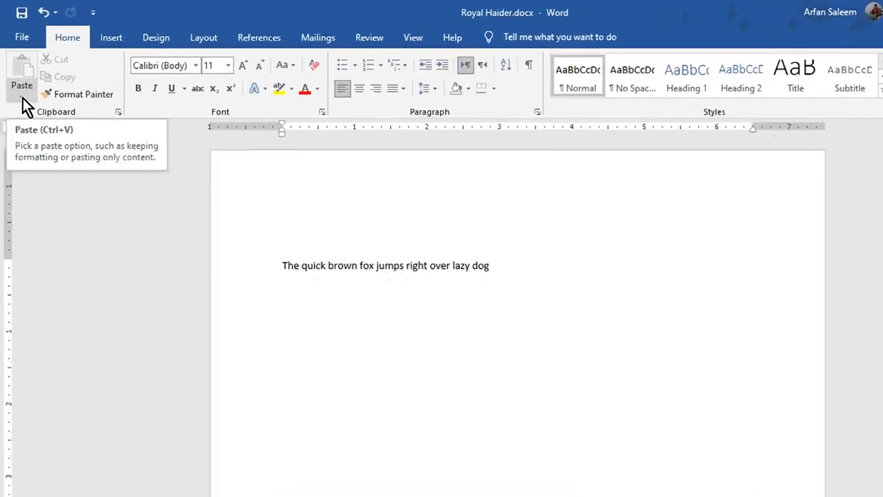
After trying Format Painter on the fox sentence, give it a yellow text highlight.
left_click(18, 84)
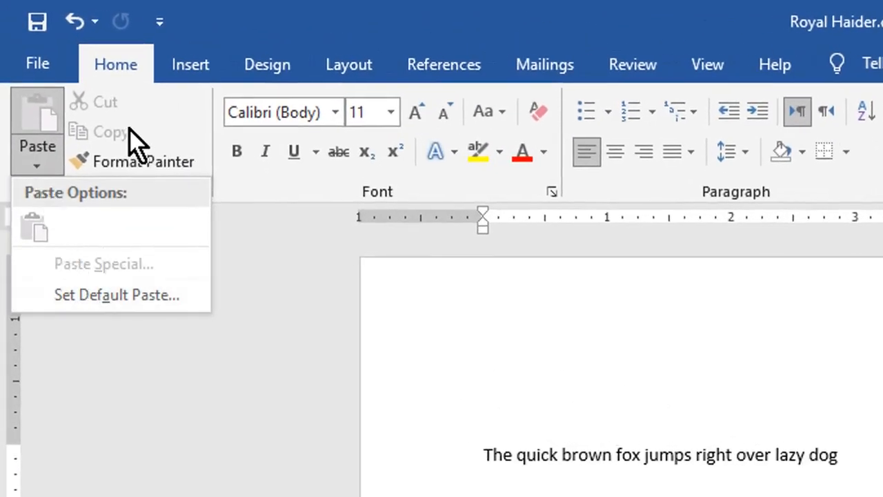
left_click(248, 196)
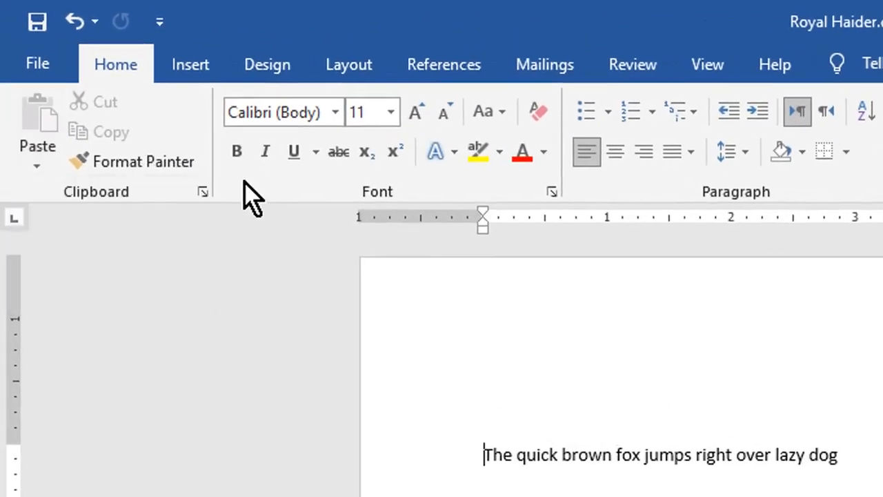
left_click(163, 166)
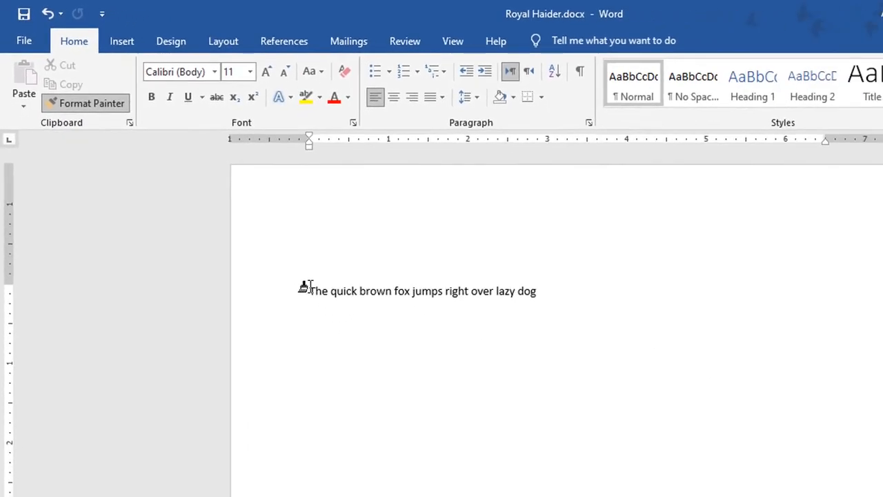
left_click_drag(303, 286, 549, 284)
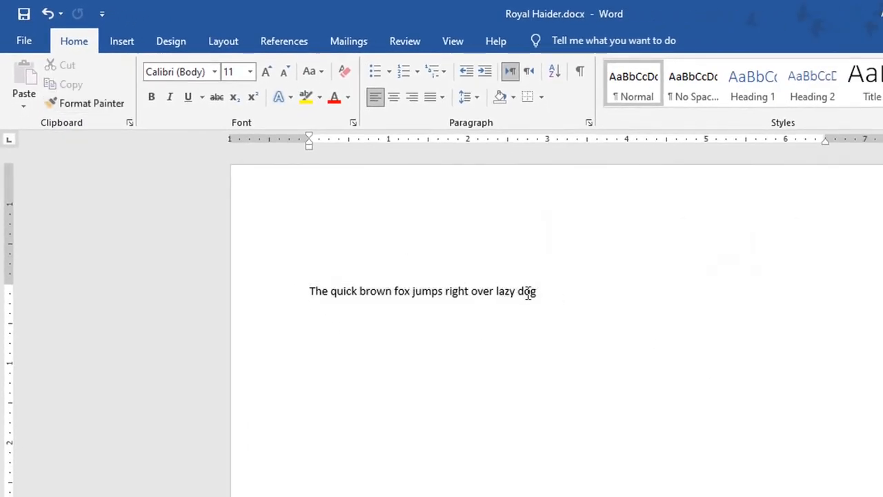
left_click(69, 103)
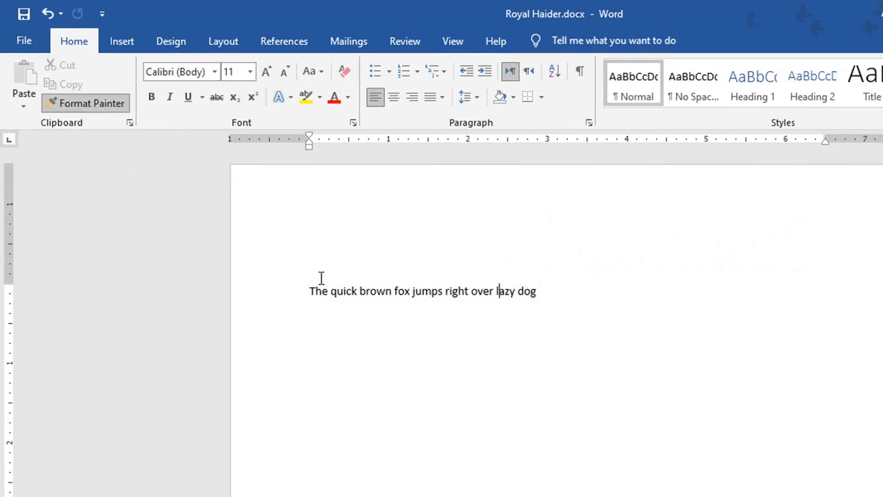
left_click_drag(310, 290, 544, 293)
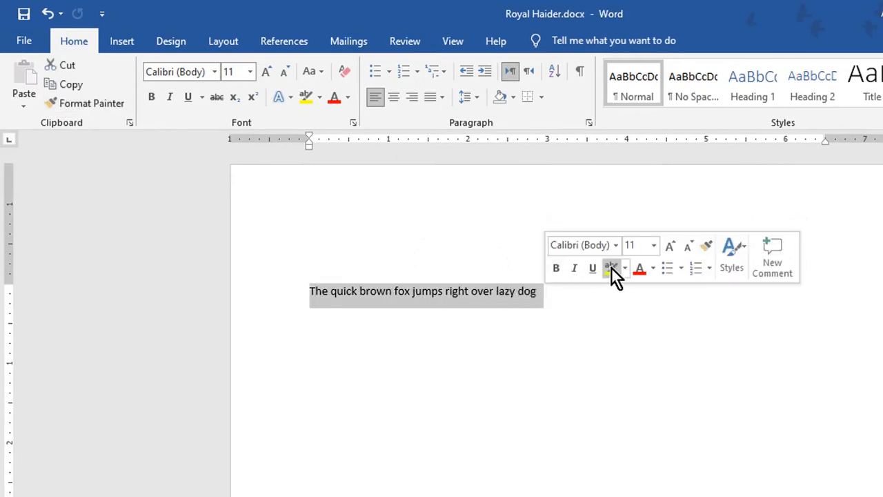
left_click(611, 267)
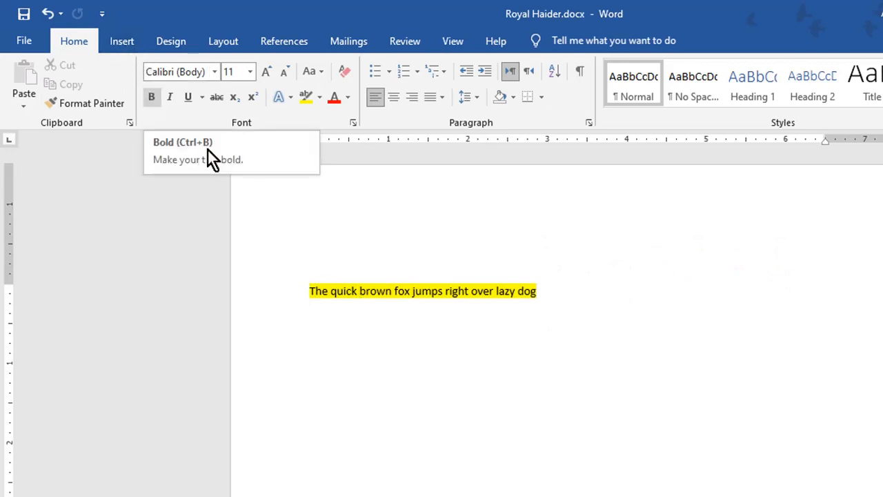
Apply Bold, Italic and Underline to the highlighted fox sentence.
left_click_drag(311, 291, 541, 291)
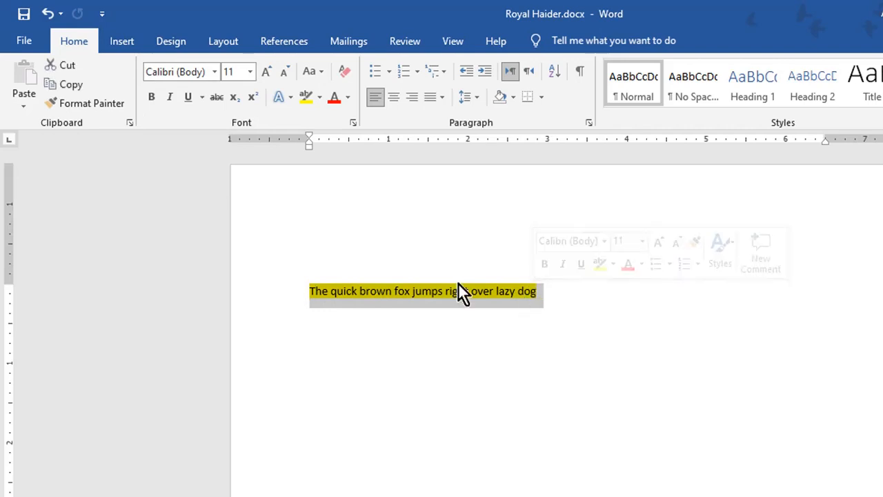
left_click(152, 100)
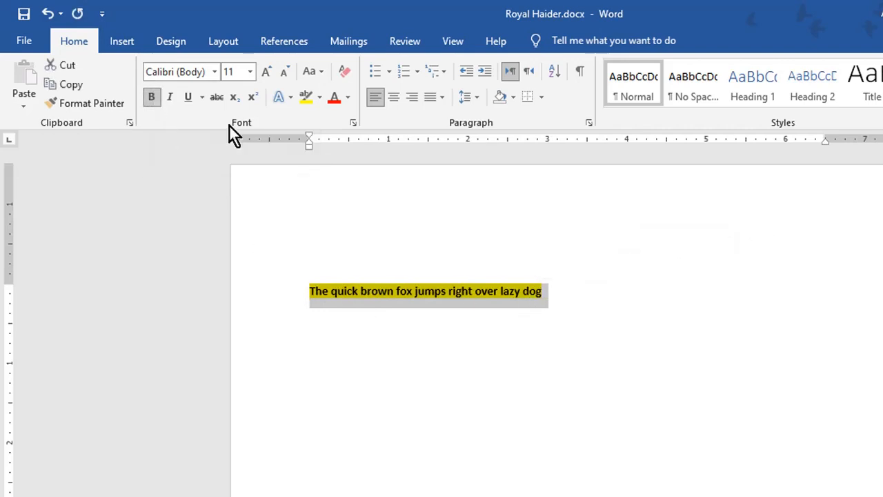
left_click(170, 98)
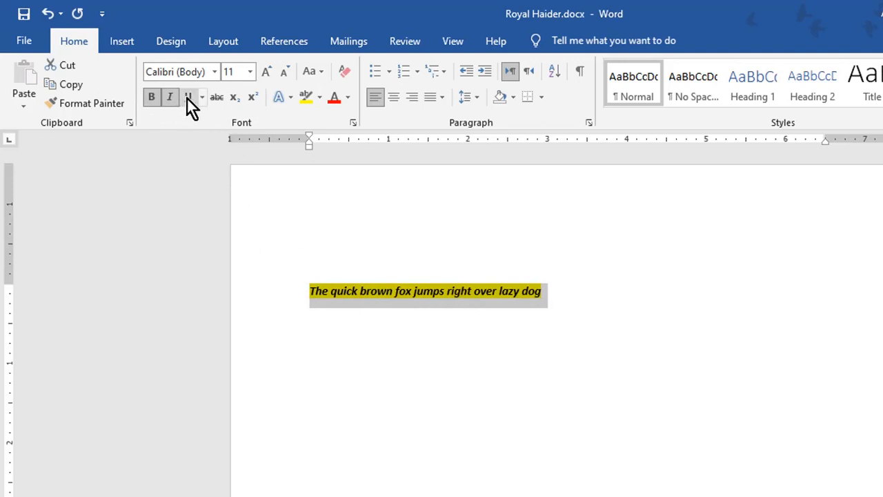
left_click(188, 97)
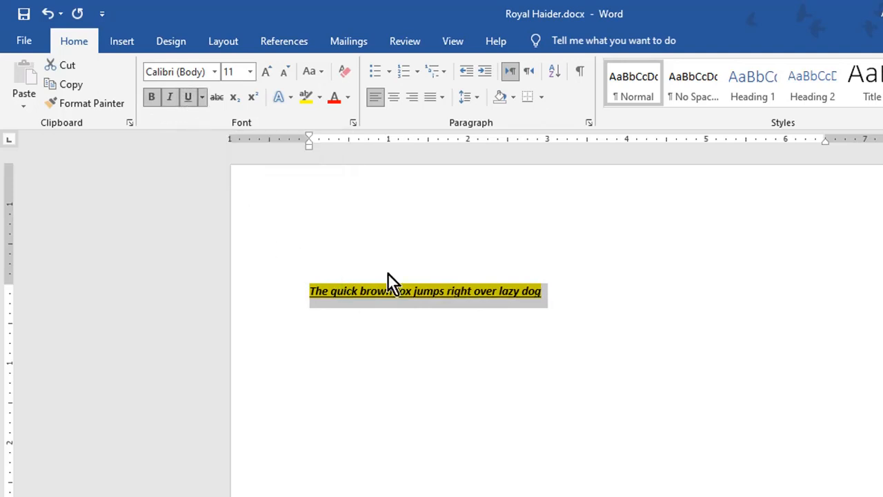
left_click(557, 288)
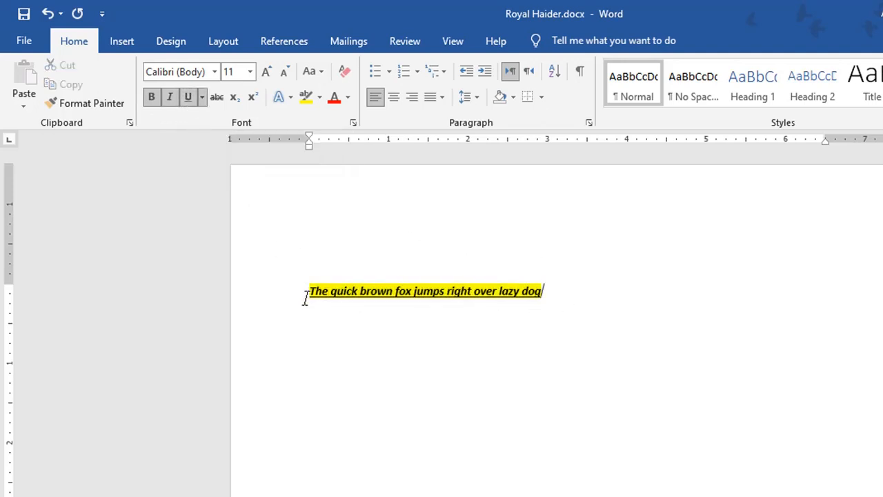
Change the fox sentence to the Algerian font and size it to 26 point.
left_click_drag(310, 291, 545, 303)
left_click(215, 72)
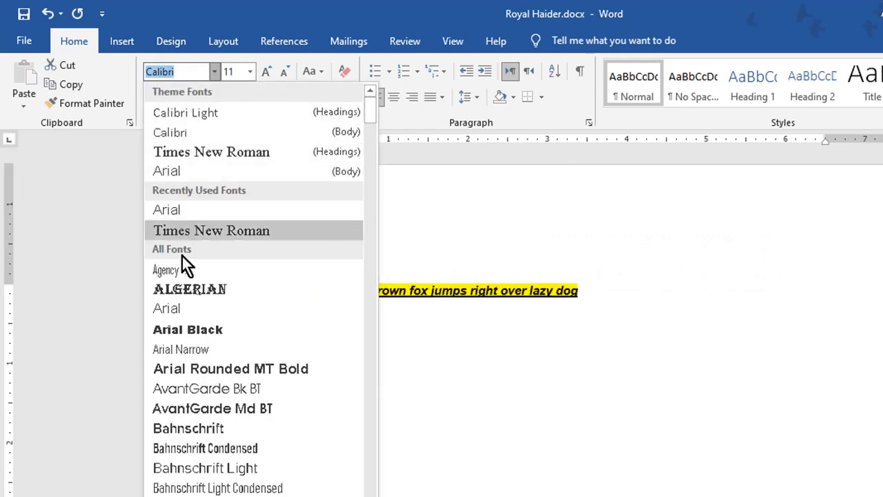
left_click(184, 288)
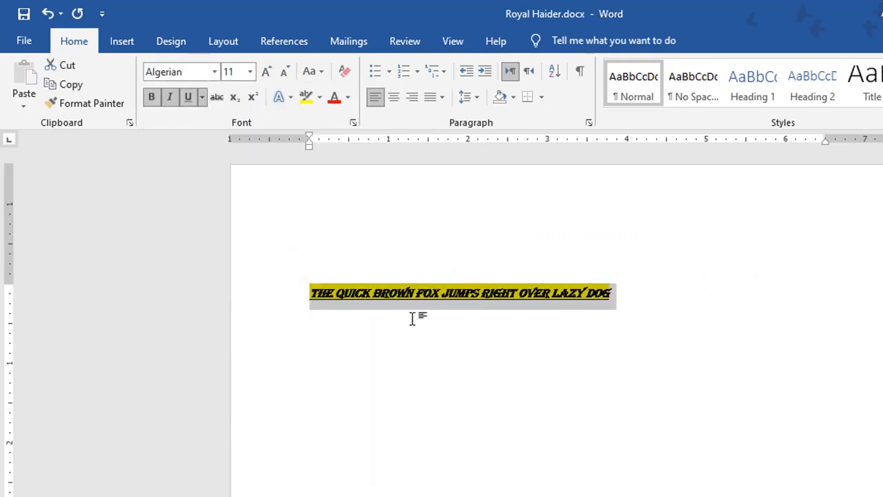
key("ctrl+bracketright")
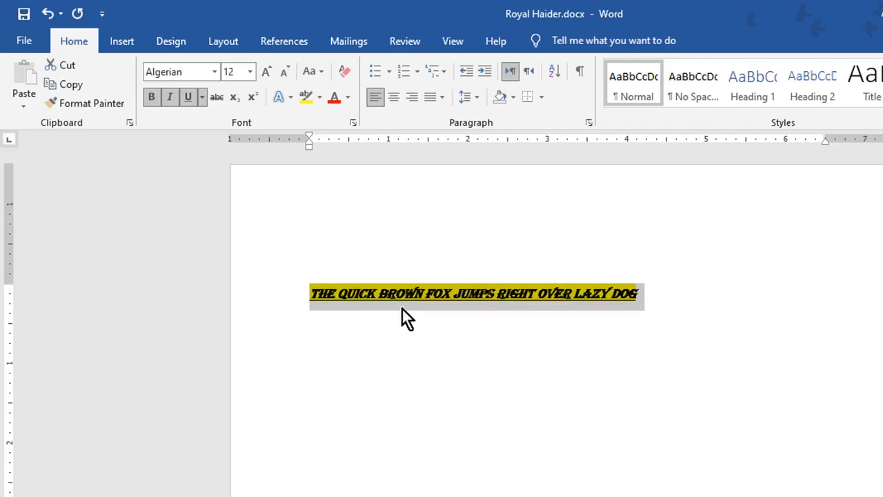
key("ctrl+bracketright")
key("ctrl+bracketright")
key("ctrl+bracketright")
key("ctrl+bracketright")
key("ctrl+bracketright")
key("ctrl+bracketright")
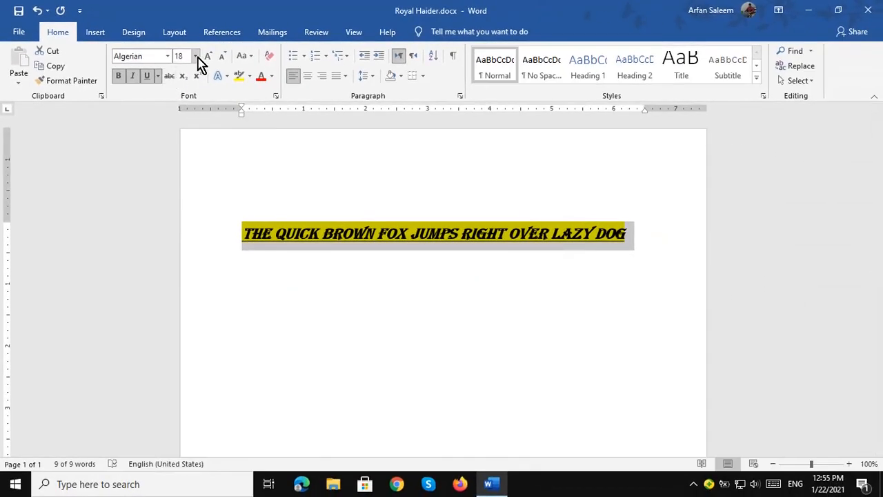
left_click(245, 70)
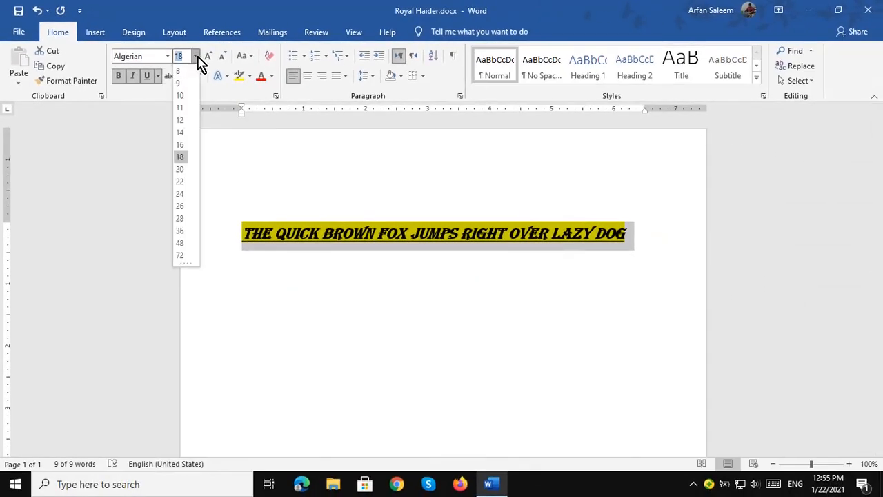
left_click(181, 219)
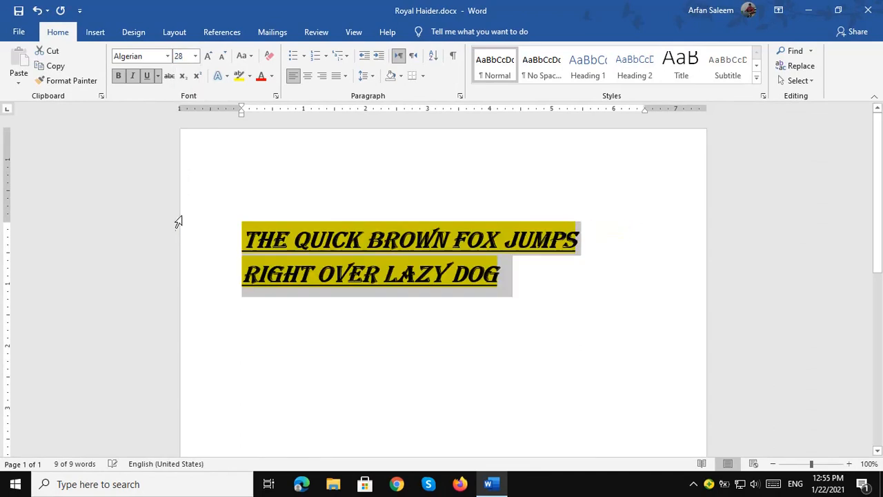
left_click(209, 57)
left_click(222, 58)
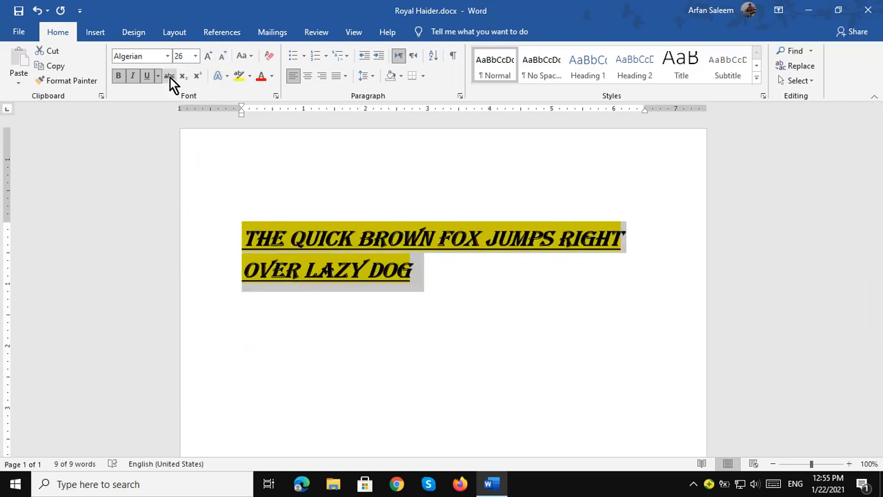
Turn off underline on the fox sentence, toggling strikethrough on and back off.
left_click(147, 80)
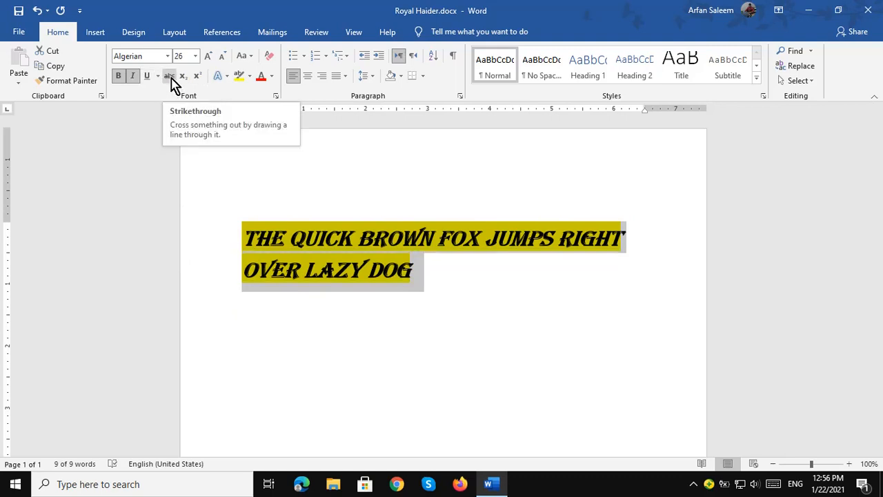
left_click(172, 80)
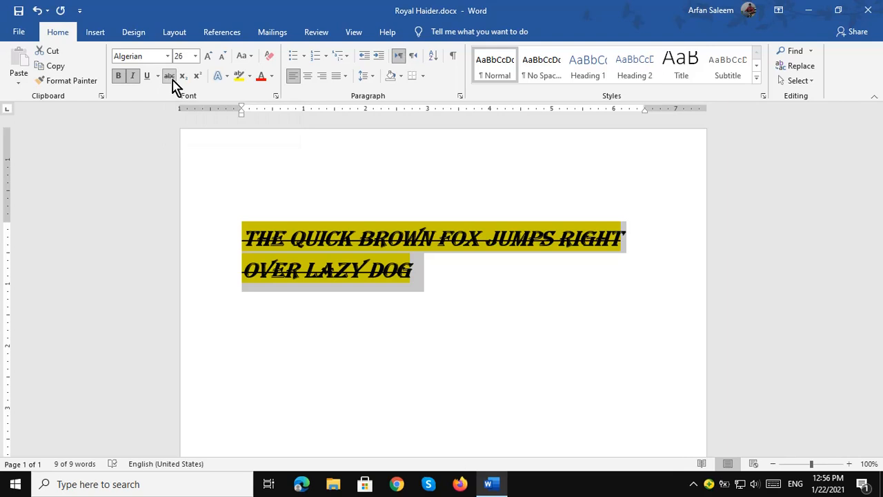
left_click(172, 80)
left_click(274, 183)
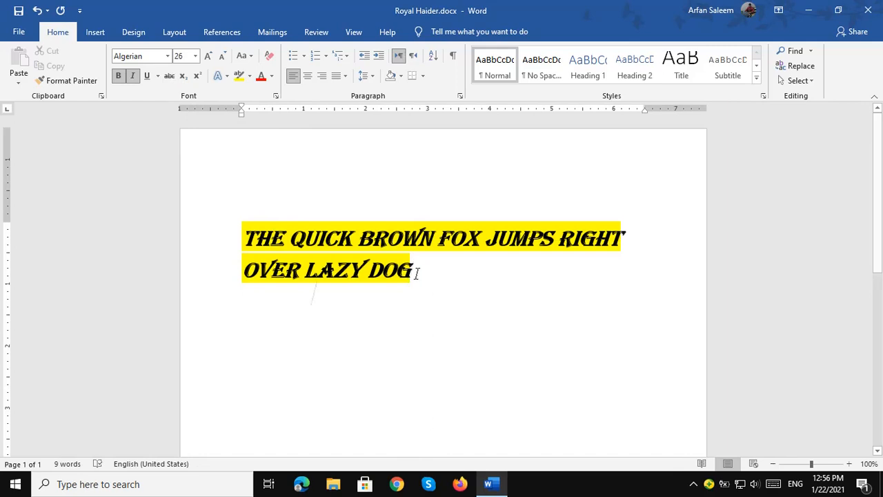
Type H20 below the sentence and make its 2 a subscript.
type("H2")
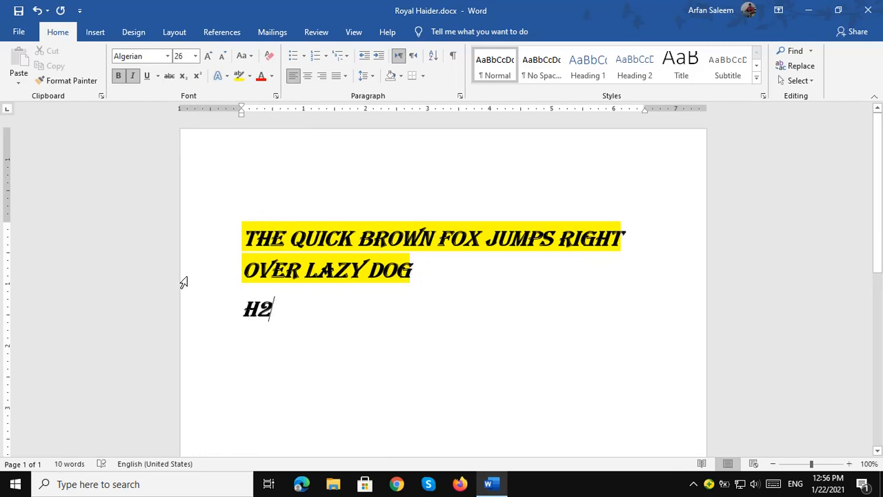
type("0")
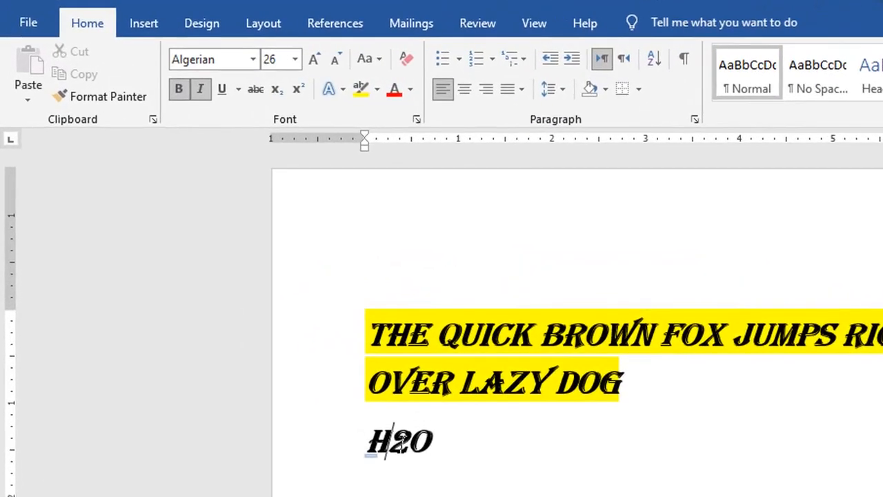
left_click_drag(388, 442, 408, 443)
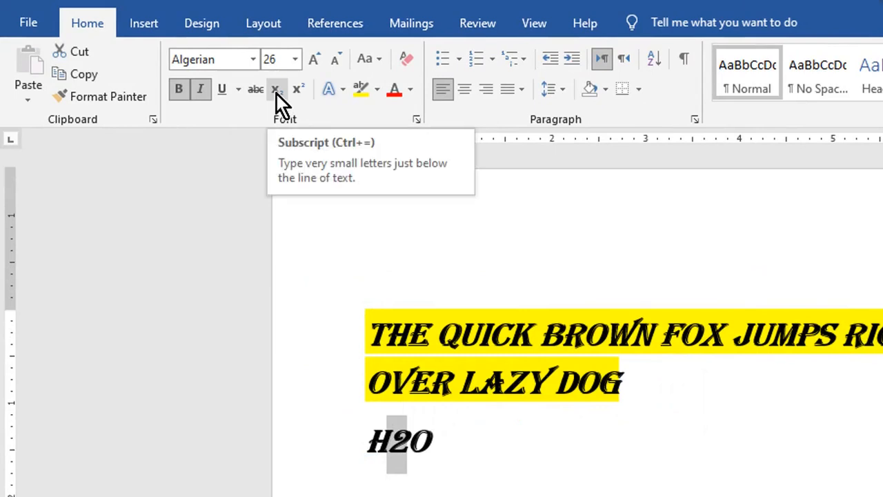
left_click(277, 94)
left_click(428, 450)
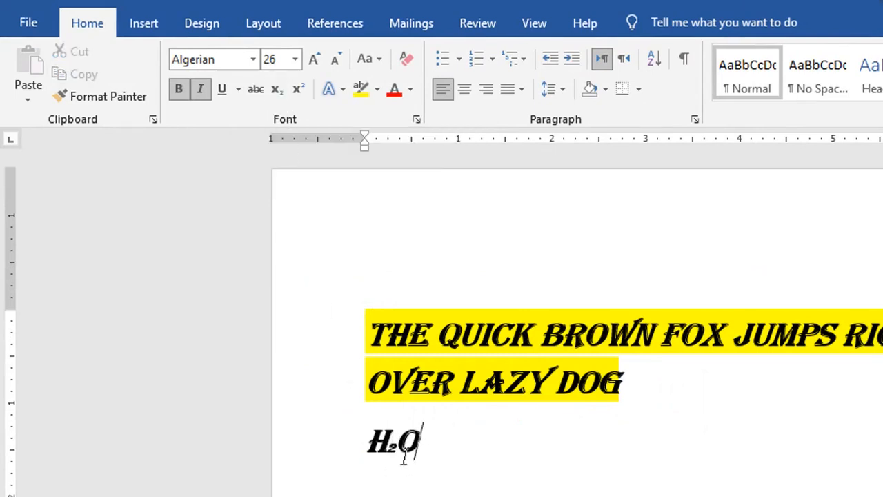
left_click_drag(396, 447, 390, 448)
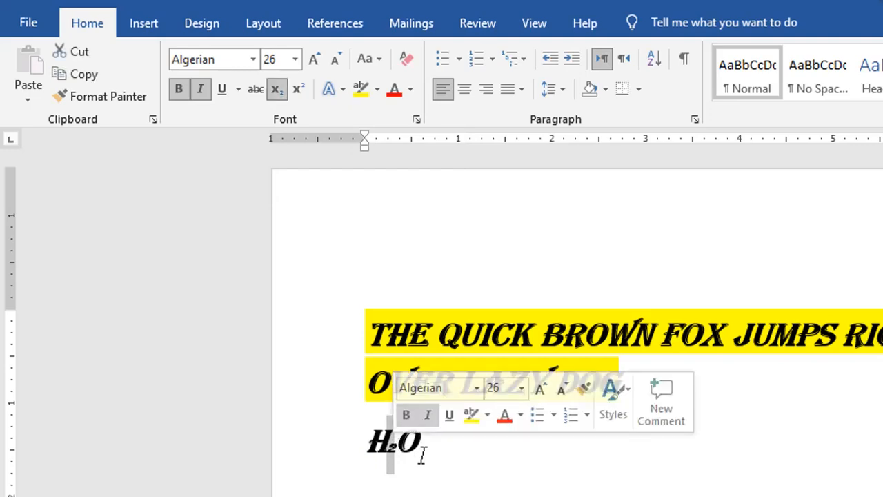
Add X2 on a new line and make its 2 a superscript, giving X².
left_click(491, 468)
key("Return")
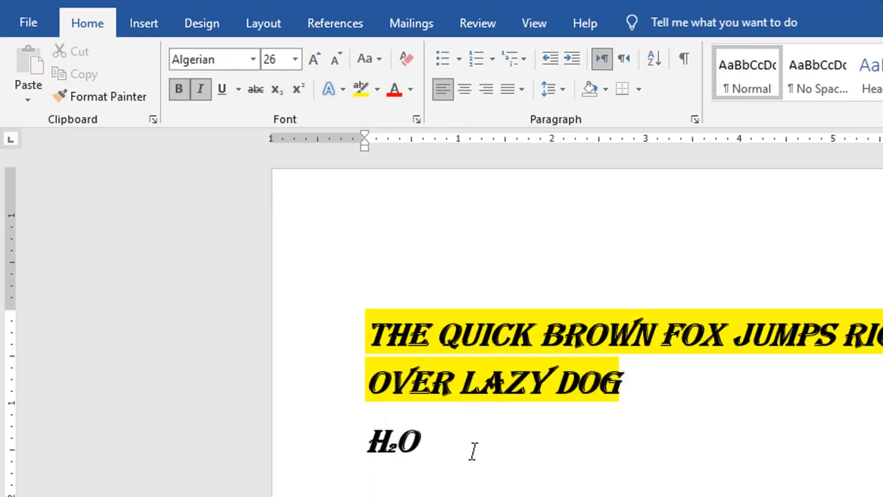
type("X2")
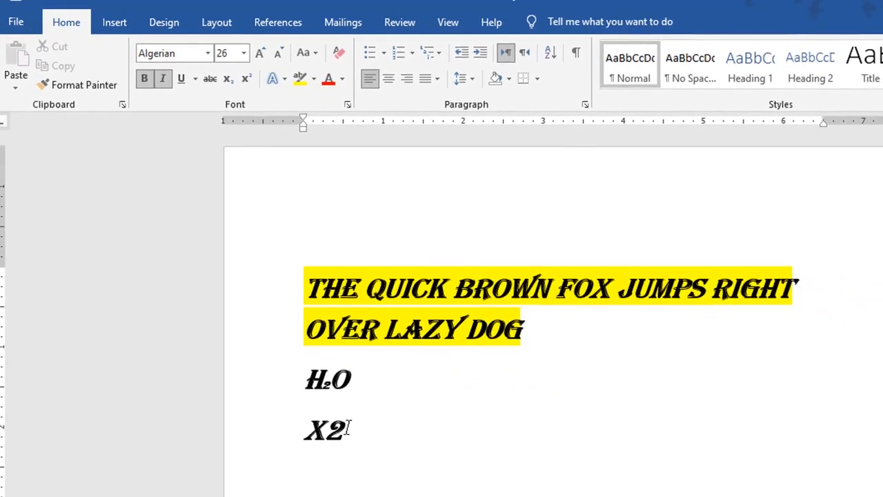
key("shift+Left")
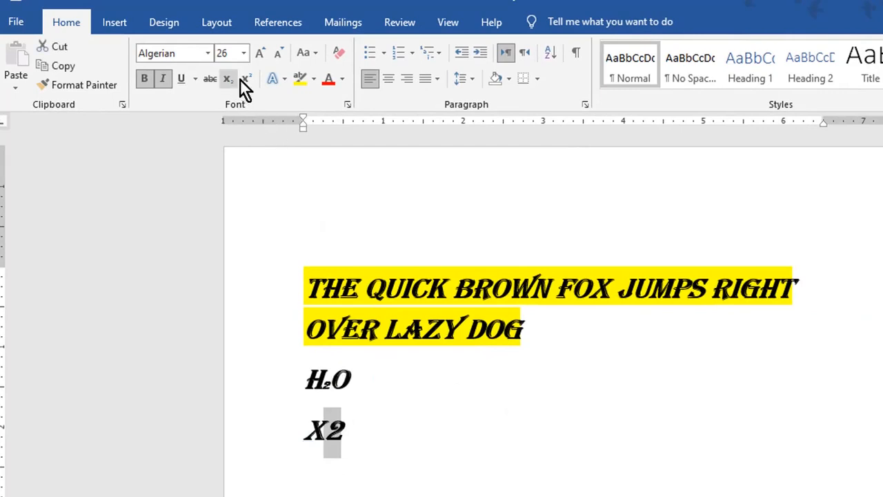
left_click(245, 80)
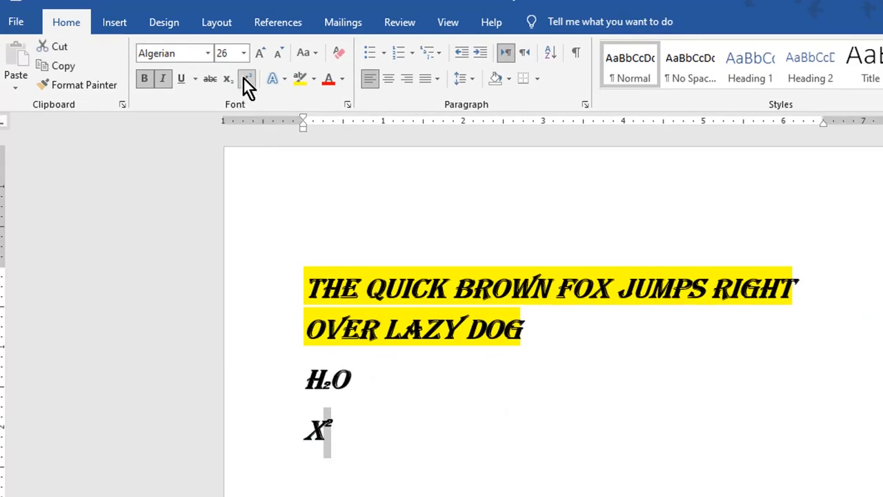
left_click(356, 445)
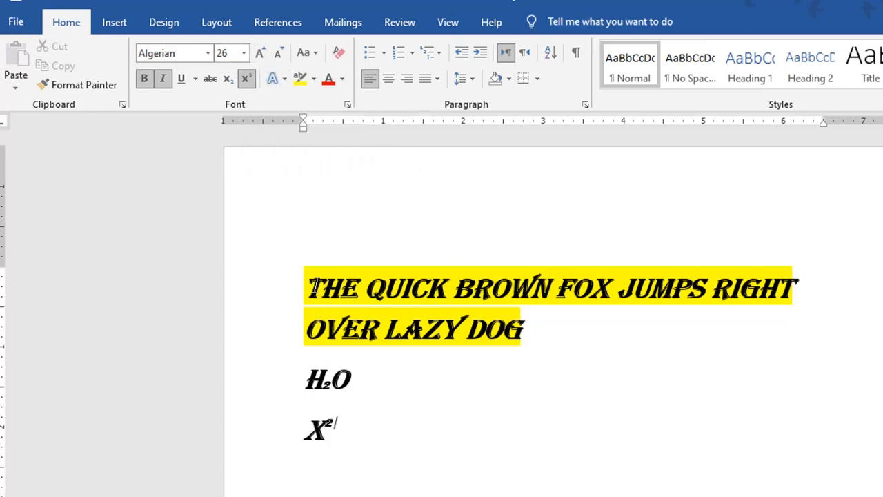
Give the two-line heading the Fill: White; Outline Blue; Glow Blue text effect.
left_click_drag(308, 286, 534, 331)
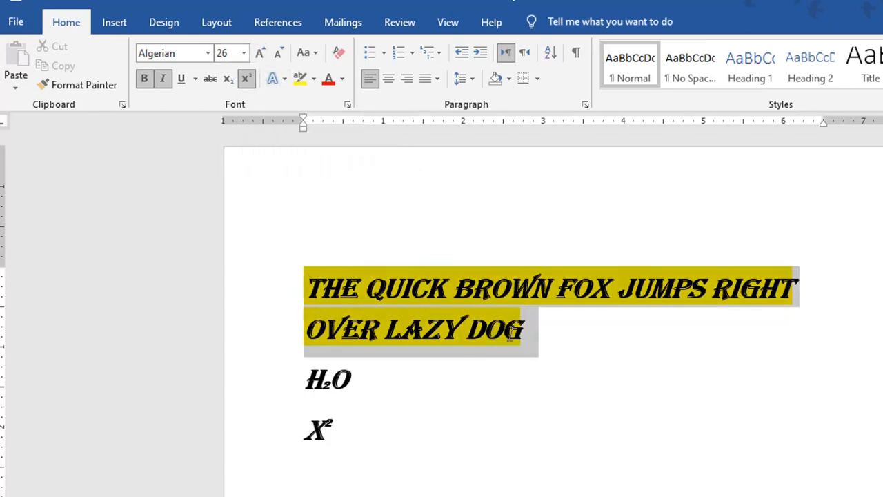
left_click(284, 81)
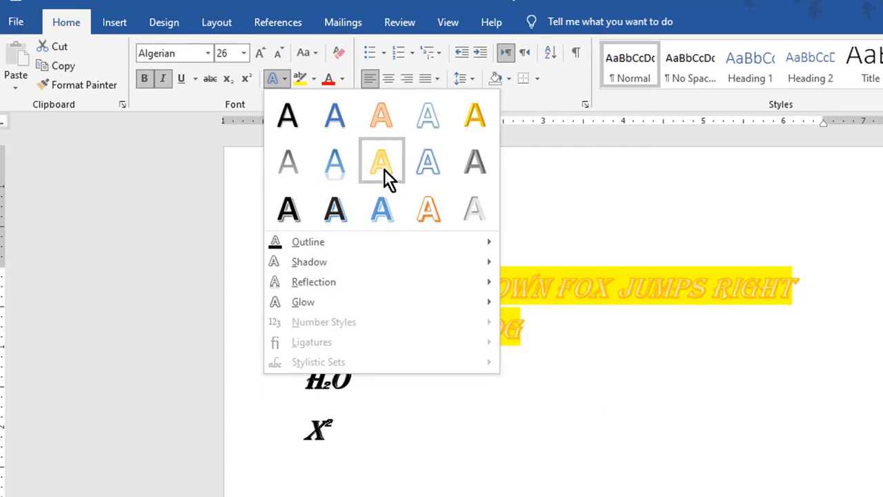
left_click(420, 168)
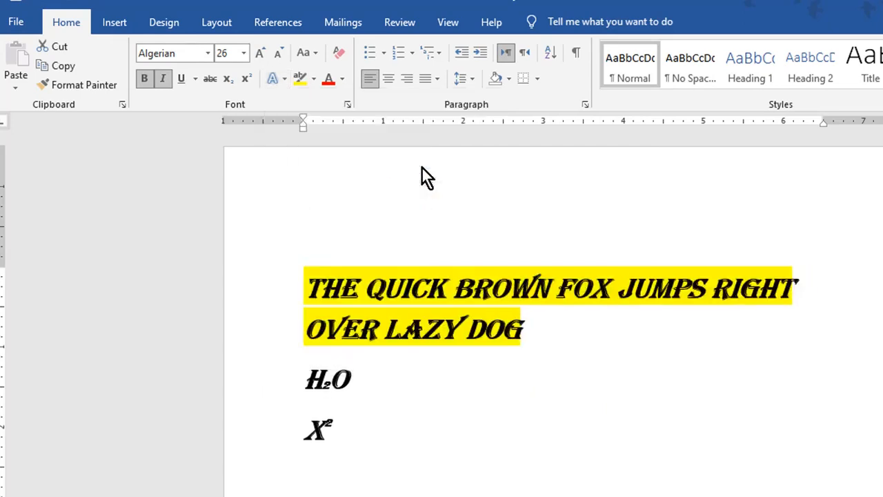
left_click(371, 400)
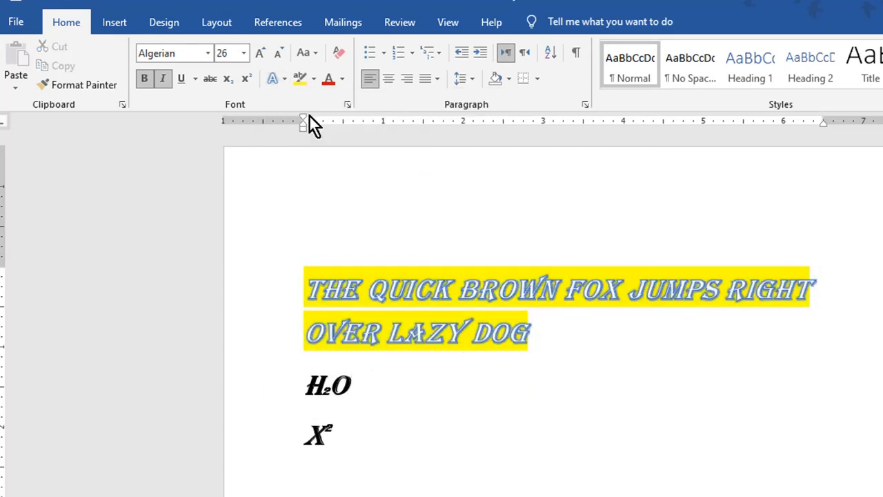
Colour the H₂O text red.
left_click_drag(355, 388, 306, 390)
left_click(343, 79)
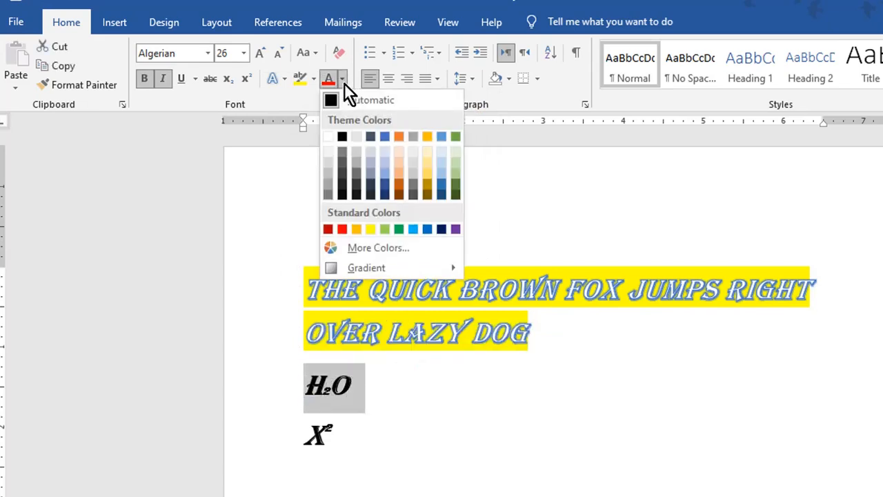
left_click(344, 229)
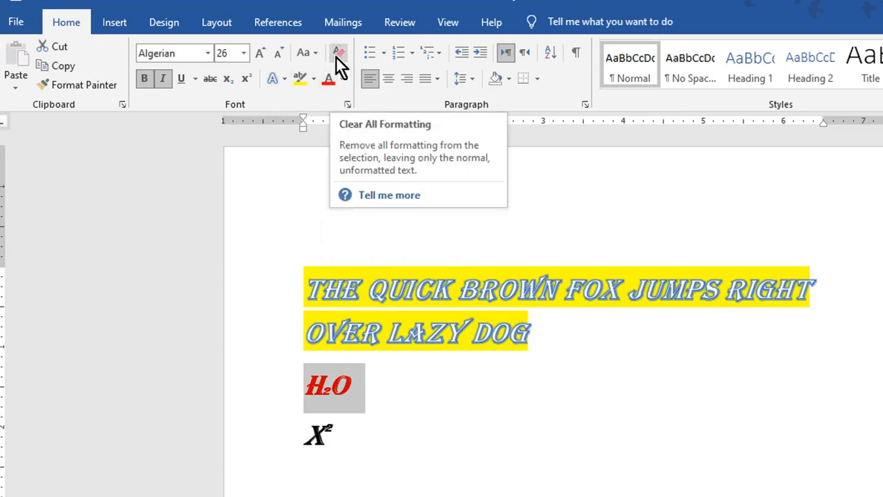
left_click(316, 53)
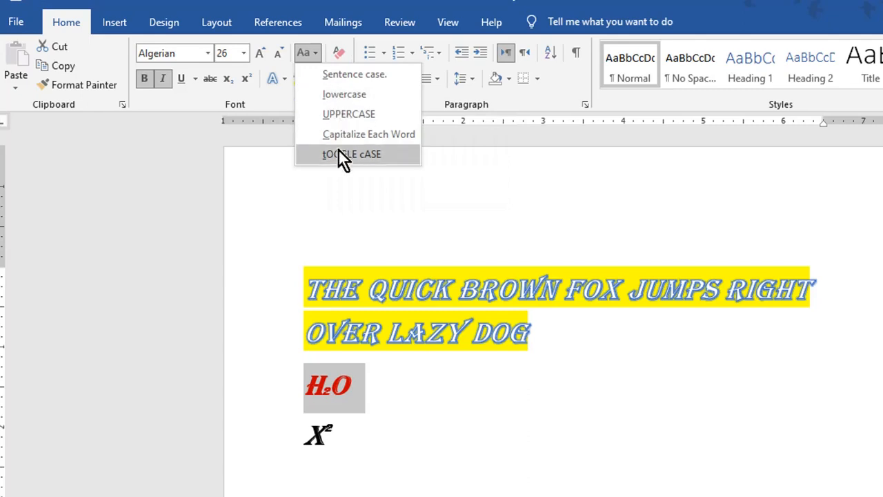
left_click(364, 342)
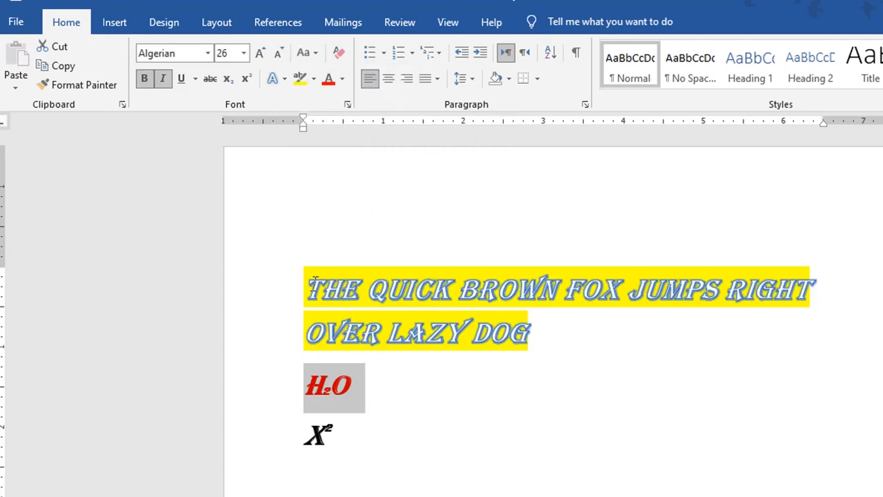
Check the heading's Change Case options without changing them, leaving the cursor after LAZY DOG.
left_click_drag(305, 288, 519, 318)
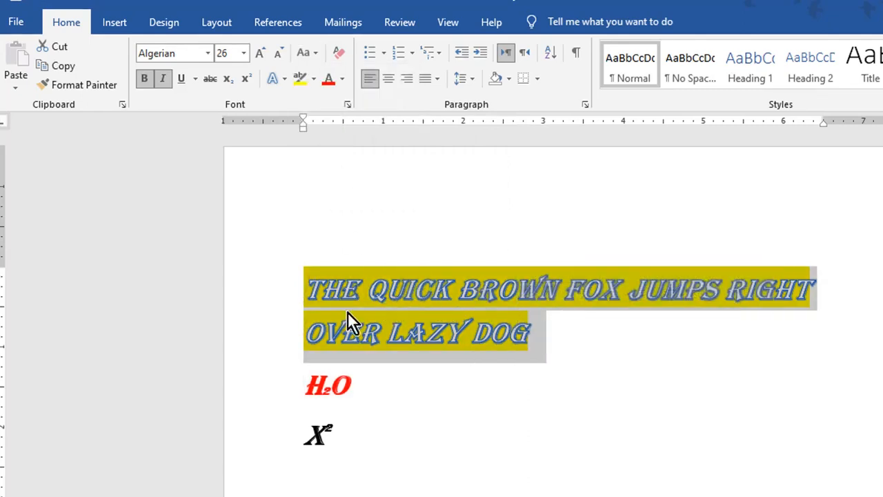
left_click(317, 53)
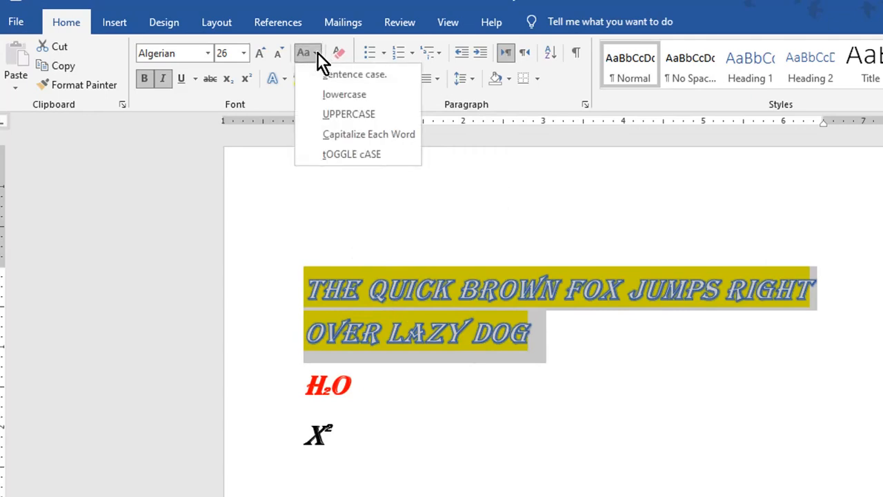
left_click(333, 94)
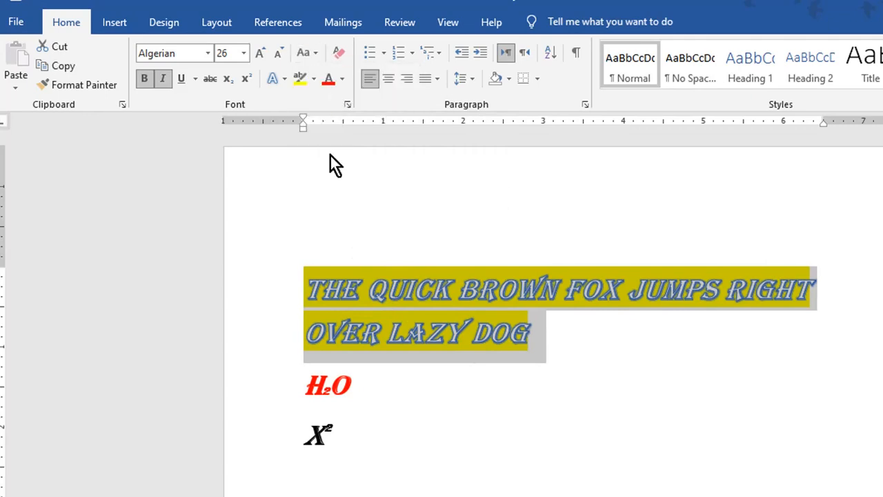
left_click(356, 440)
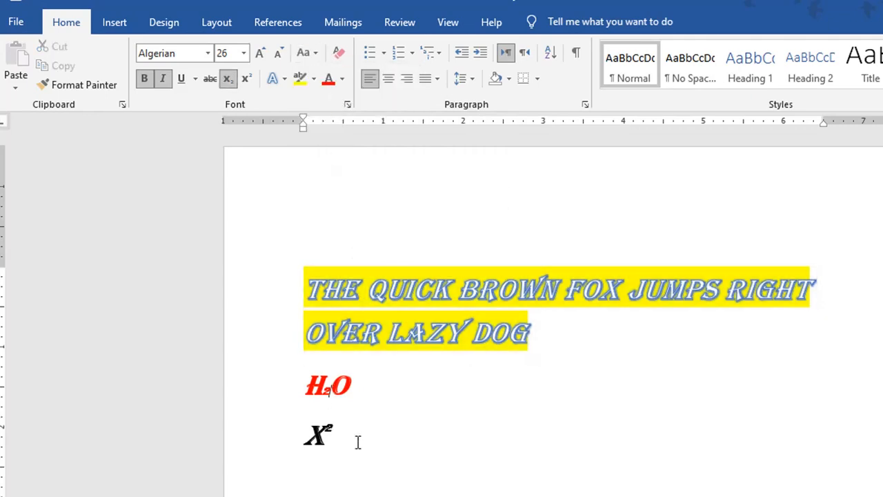
left_click(366, 393)
left_click(561, 344)
Add a new line reading ABS below the heading, set in Calibri Light.
key("Return")
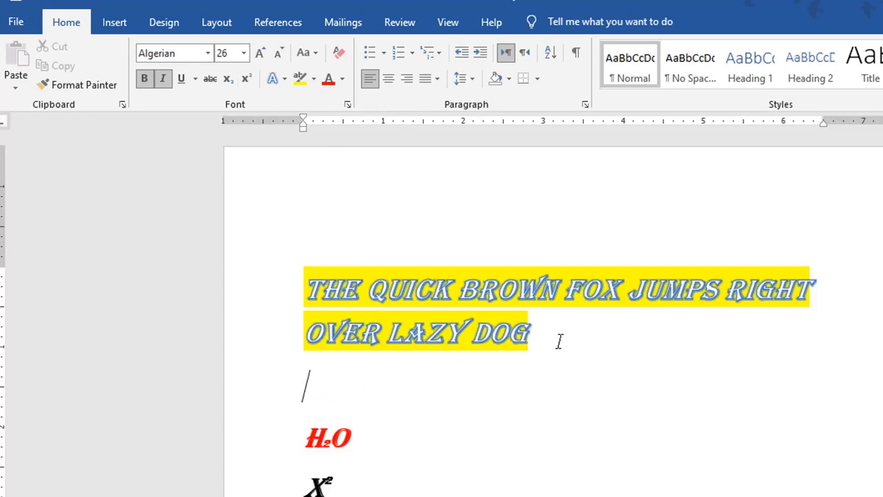
type("ABS")
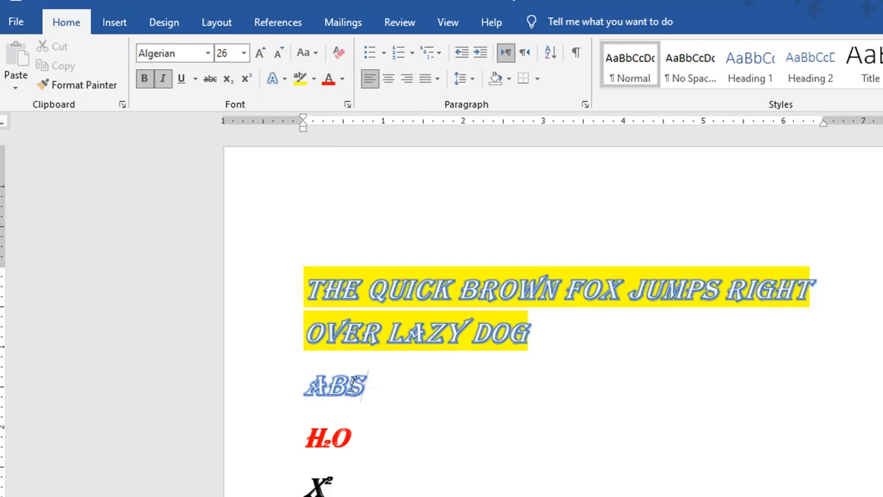
left_click_drag(360, 386, 307, 387)
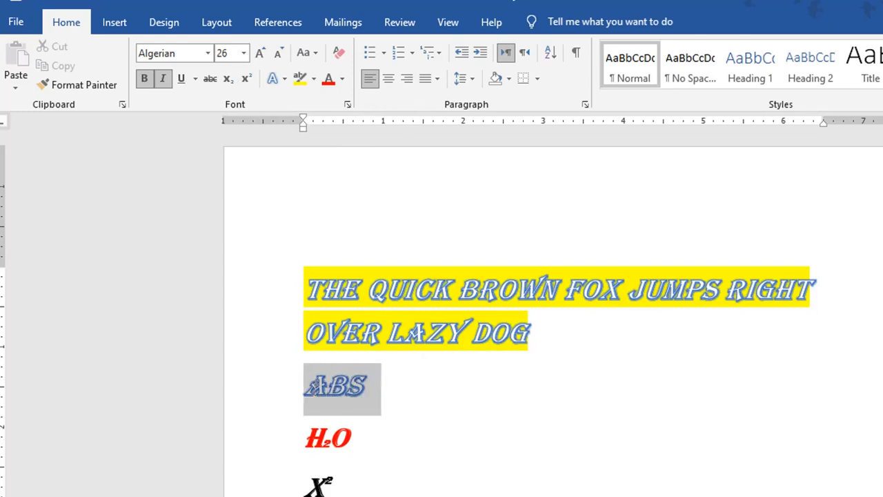
left_click(207, 53)
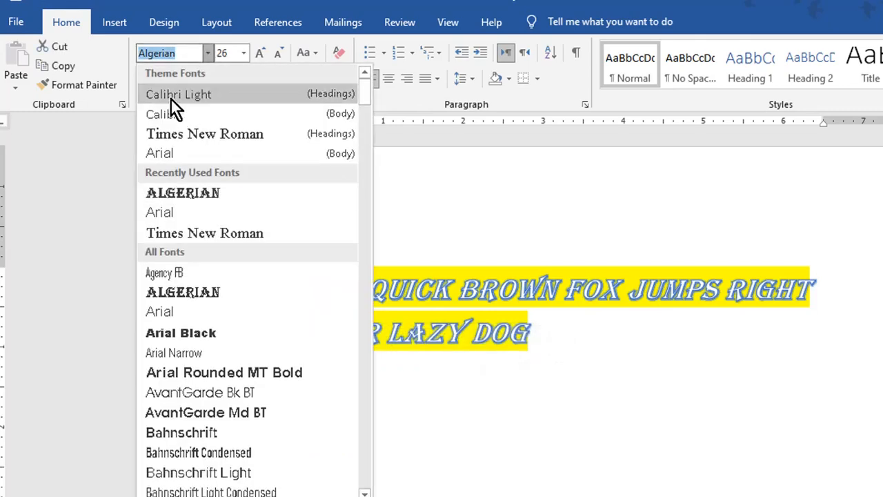
left_click(170, 98)
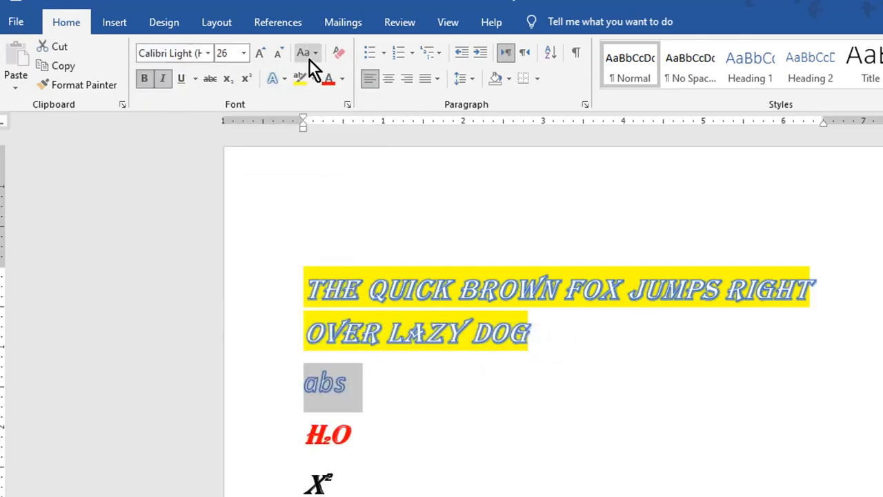
Cycle the word through Change Case until it reads Abs in sentence case, then show bullet styles.
left_click(352, 383)
left_click_drag(352, 383, 308, 385)
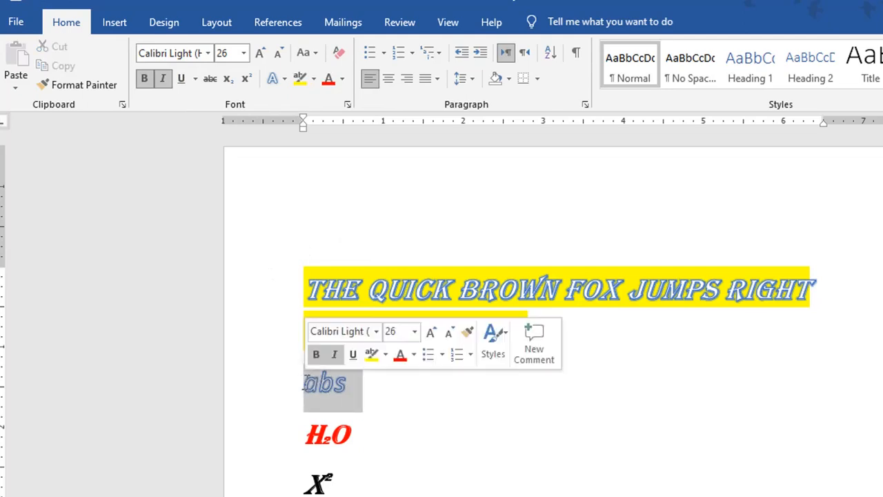
left_click(317, 56)
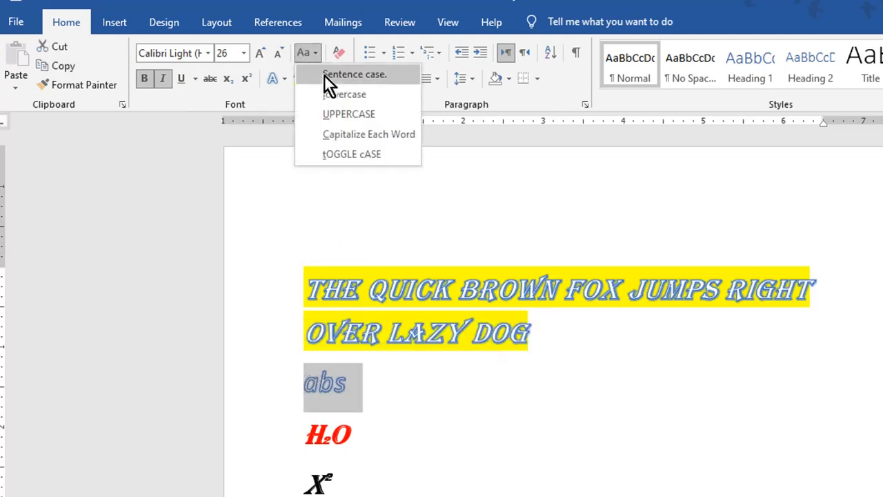
left_click(346, 116)
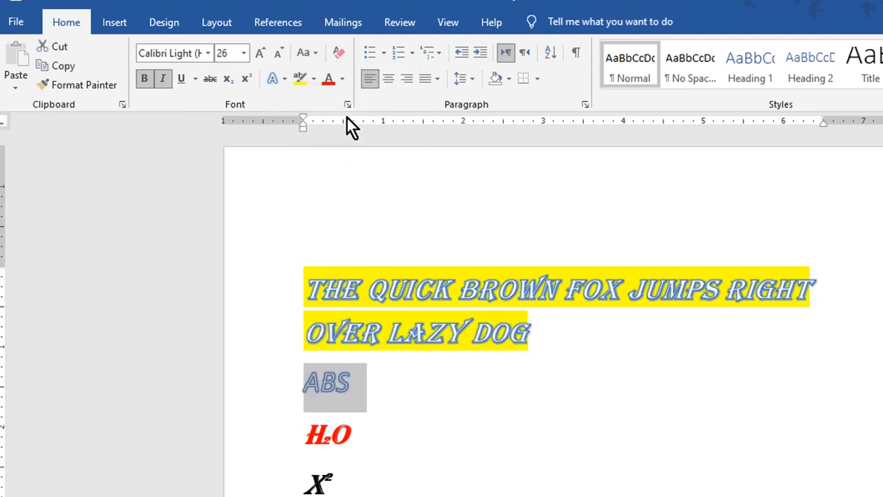
left_click(318, 55)
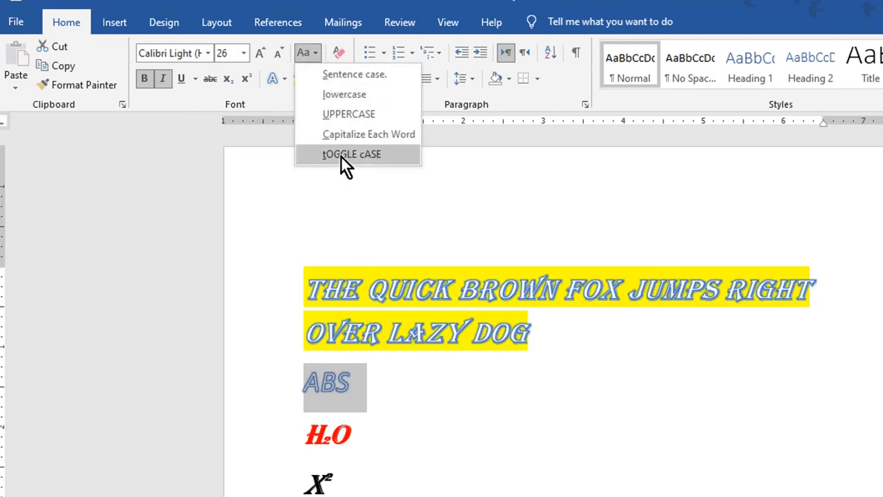
left_click(341, 155)
left_click(316, 59)
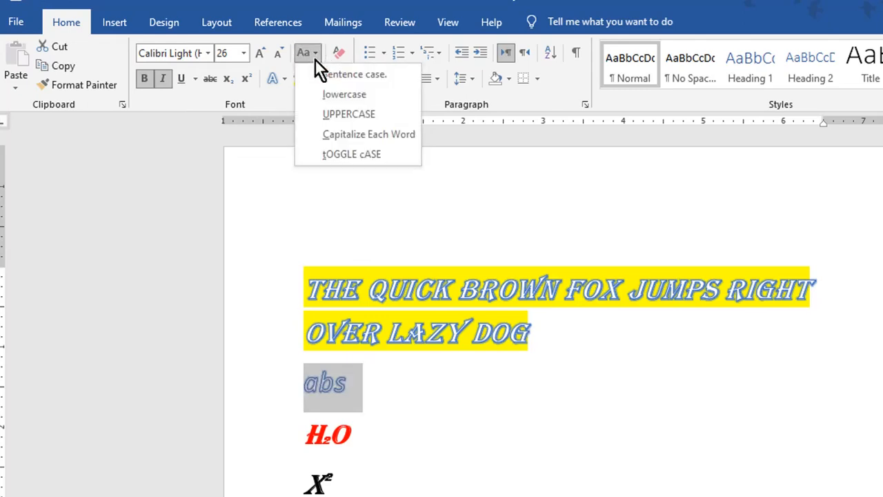
left_click(342, 132)
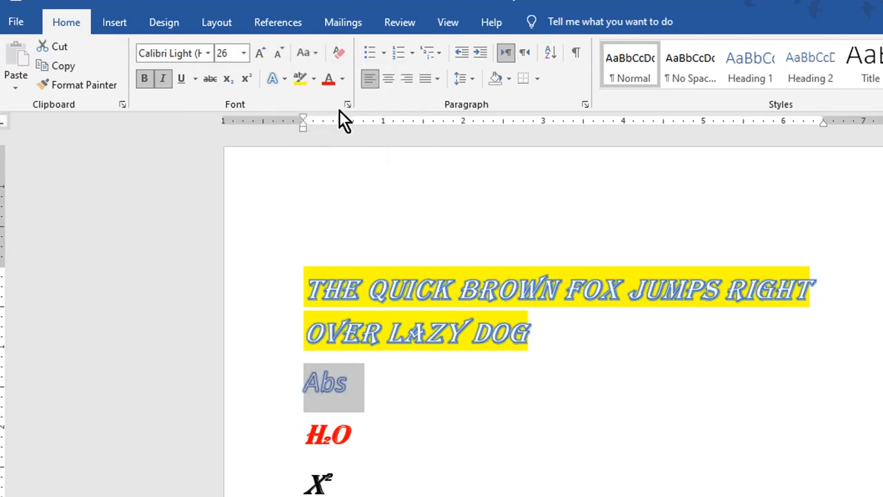
left_click(317, 52)
left_click(357, 75)
left_click(385, 53)
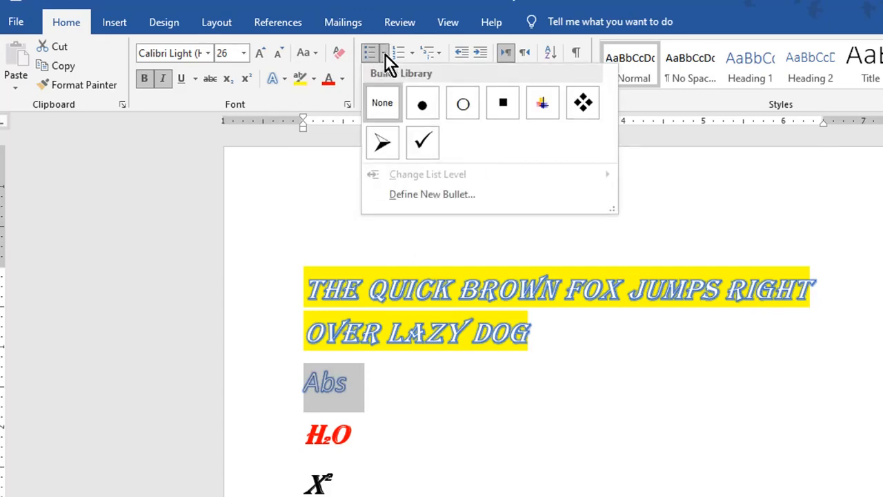
Try an arrow bullet and 1. 2. 3. numbering, then apply the 1) a) i) multilevel list.
left_click(386, 142)
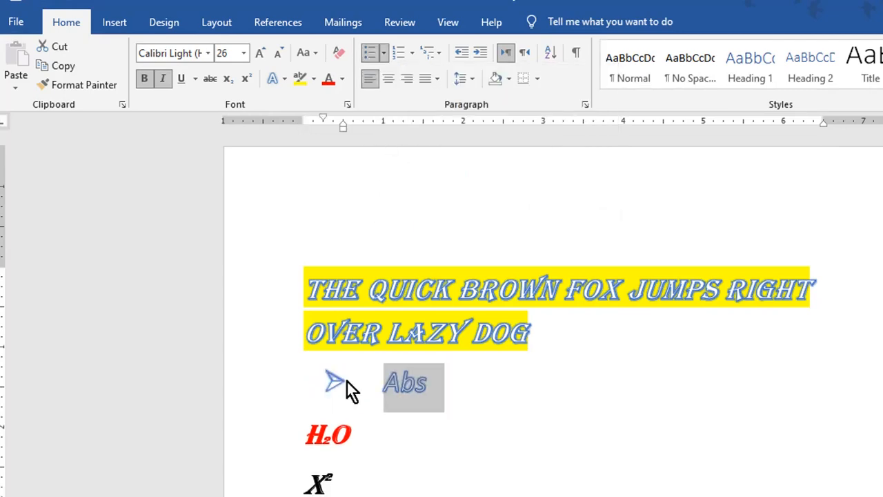
left_click(411, 54)
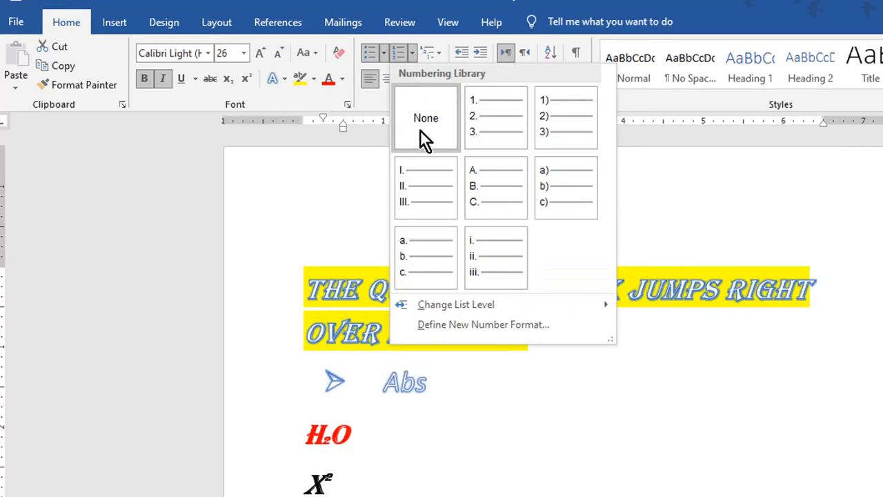
left_click(480, 127)
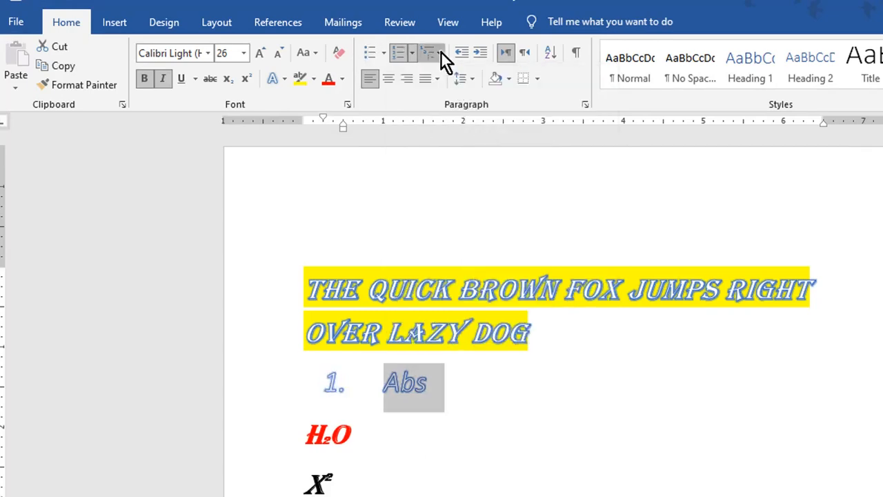
left_click(441, 51)
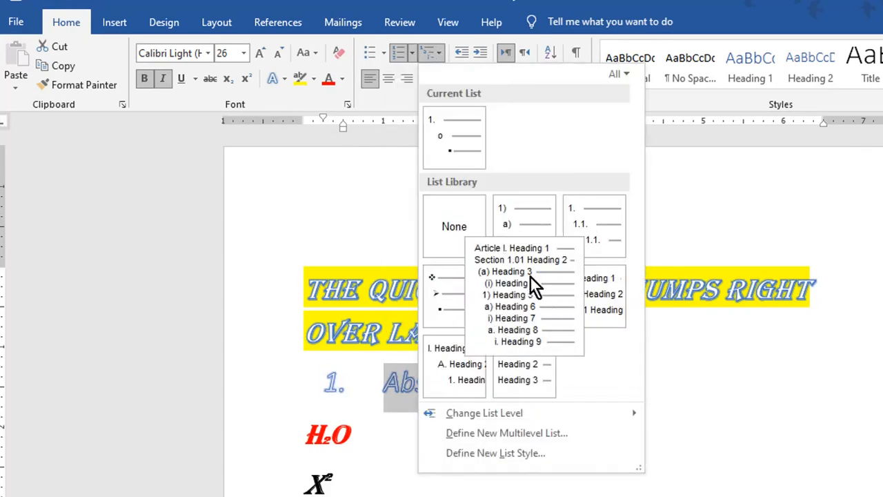
left_click(513, 218)
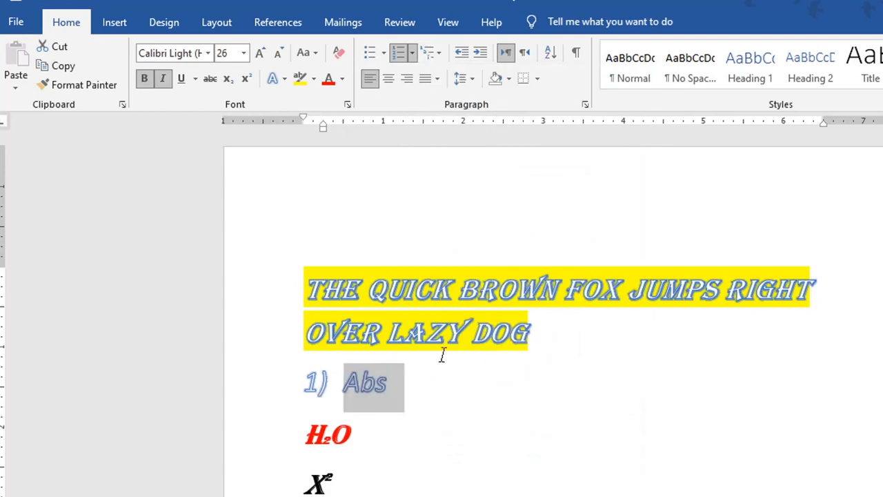
Try centre and right alignment, then justify the 1) Abs line.
left_click(391, 79)
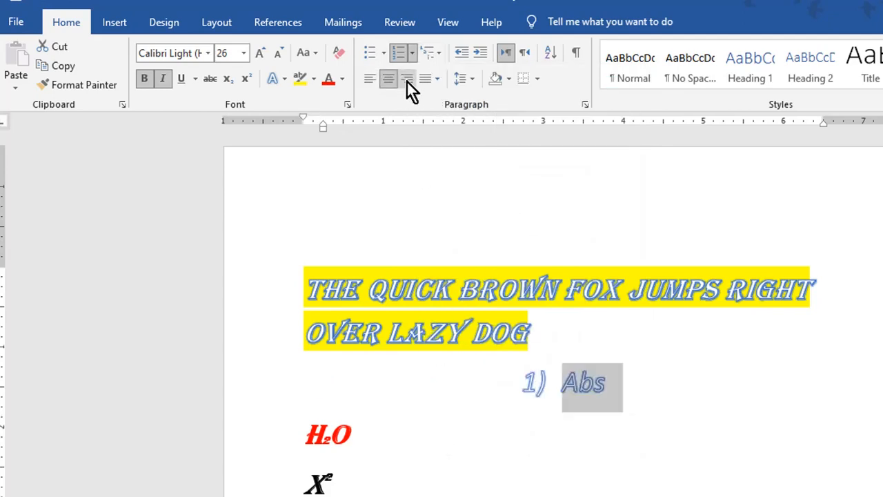
left_click(407, 81)
left_click(430, 81)
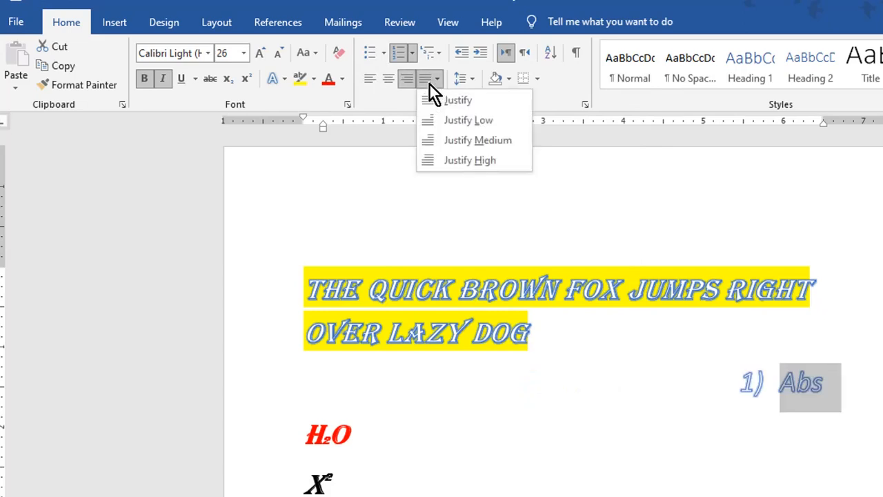
left_click(463, 103)
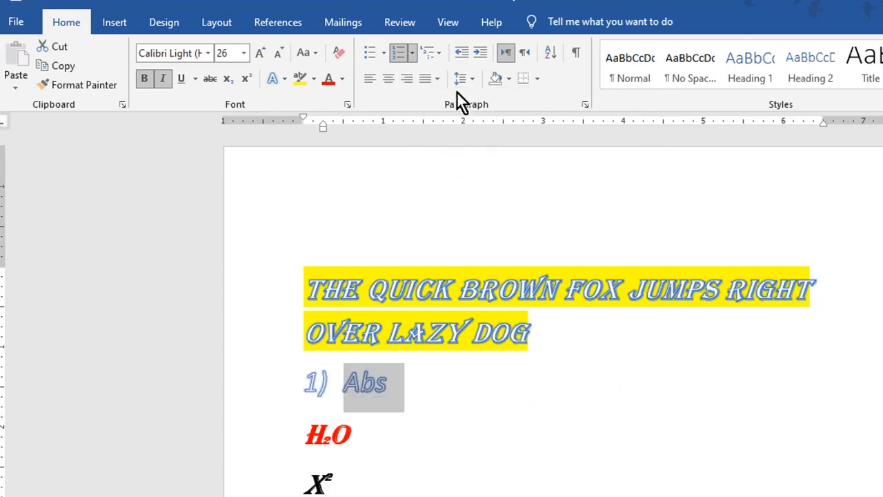
Indent the 1) Abs line three steps, then bring it back to the left margin.
left_click(482, 53)
left_click(483, 54)
left_click(482, 54)
left_click(482, 54)
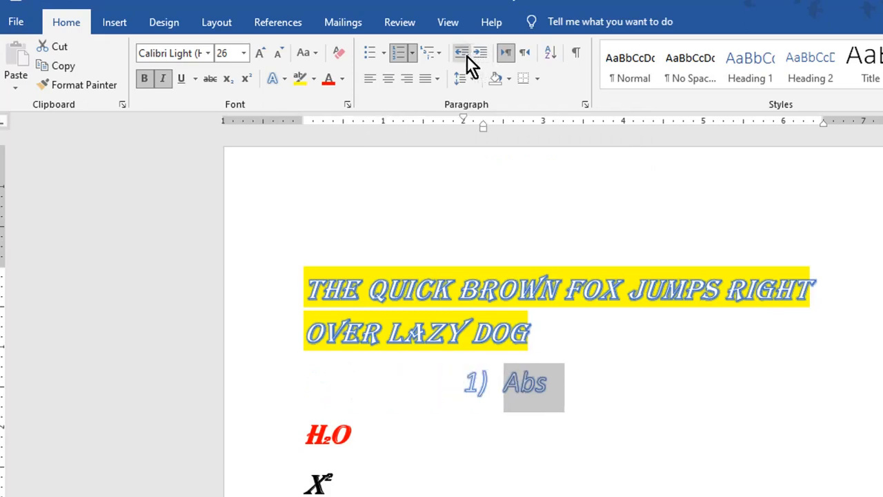
left_click(462, 53)
left_click(463, 53)
left_click(462, 54)
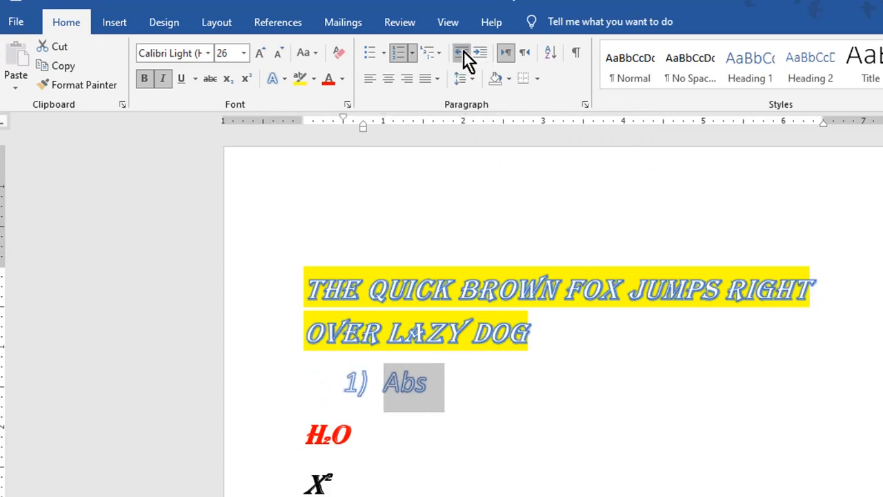
left_click(462, 53)
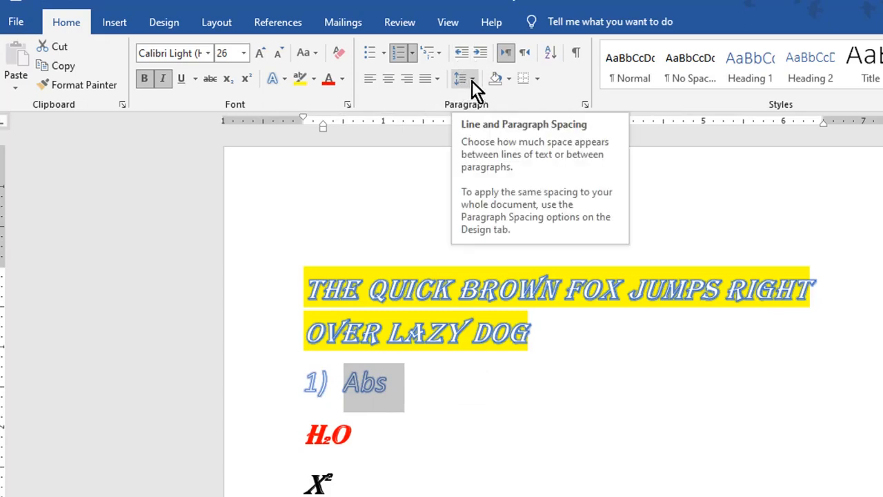
Set the two-line heading's line spacing to 1.5.
left_click_drag(349, 282, 358, 332)
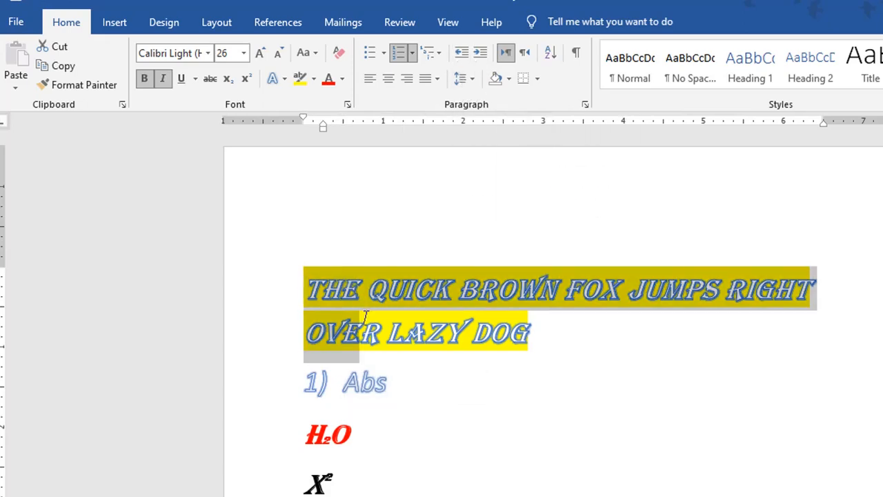
left_click(472, 81)
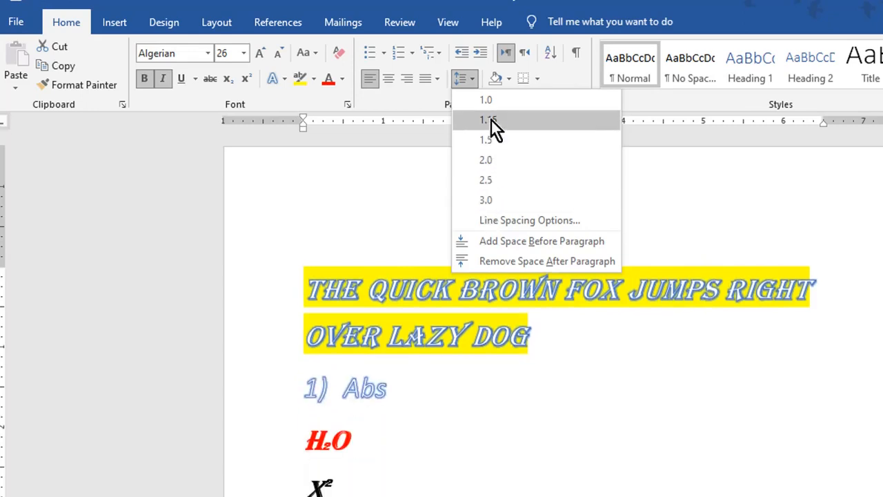
left_click(491, 138)
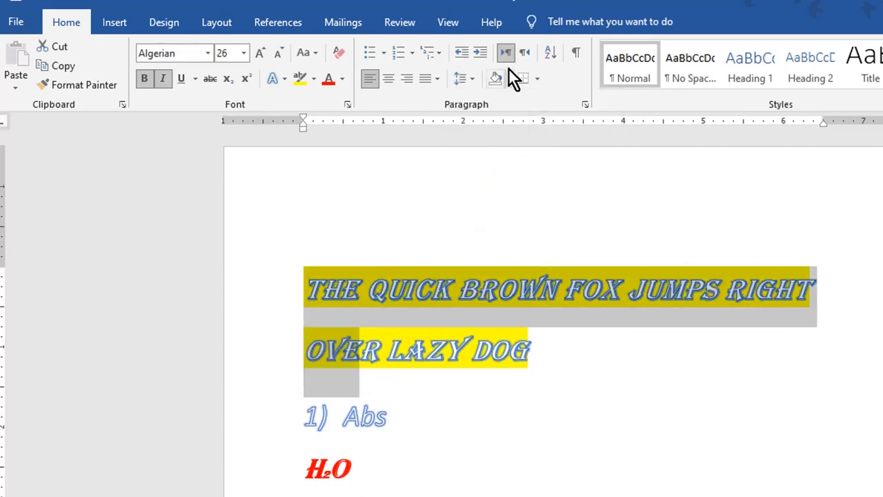
left_click(544, 339)
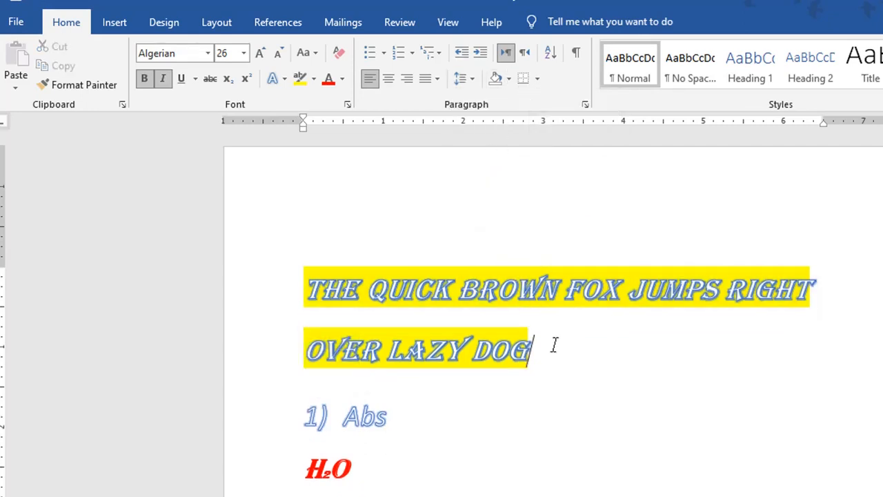
Open and close the Shading palette without a colour, then select the 1) Abs line.
left_click(508, 82)
left_click(508, 82)
triple_click(400, 417)
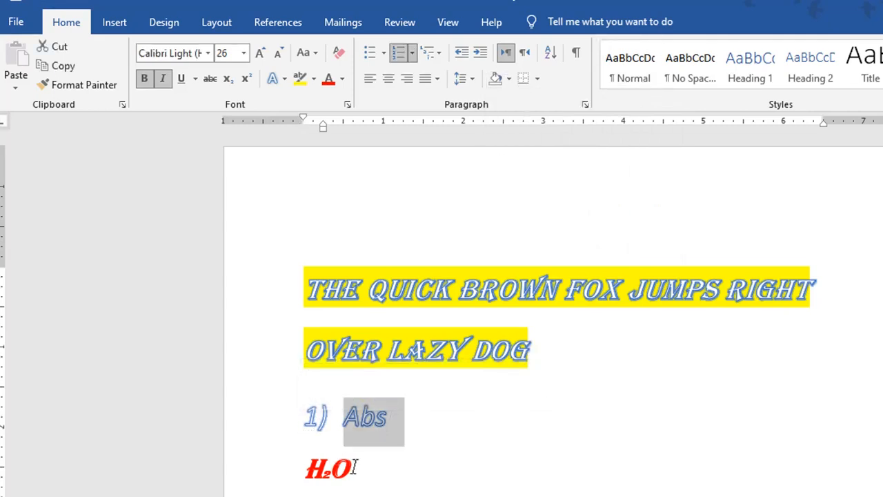
Shade the H₂O line with Orange, Accent 2, Darker 25% paragraph shading.
left_click(376, 475)
left_click_drag(376, 476, 304, 470)
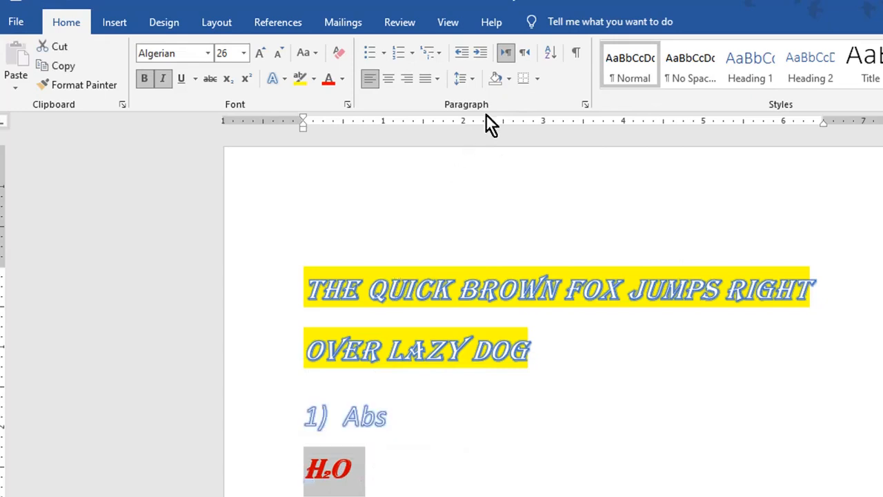
left_click(508, 80)
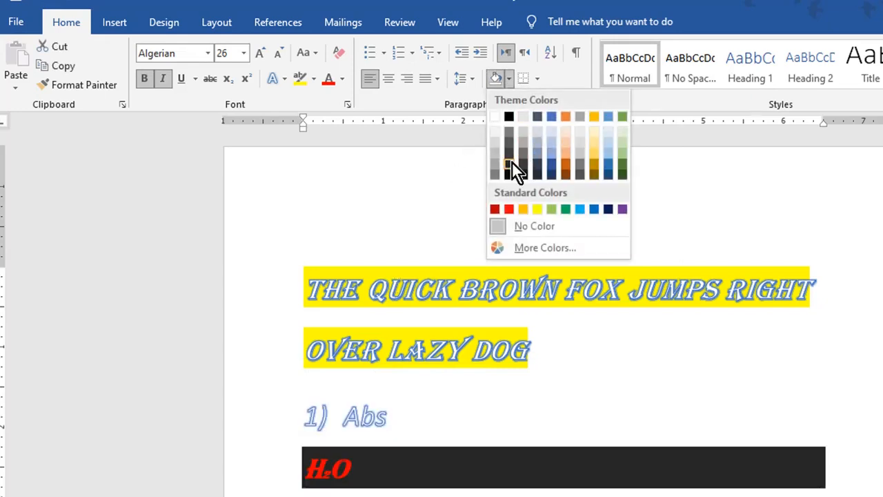
left_click(564, 166)
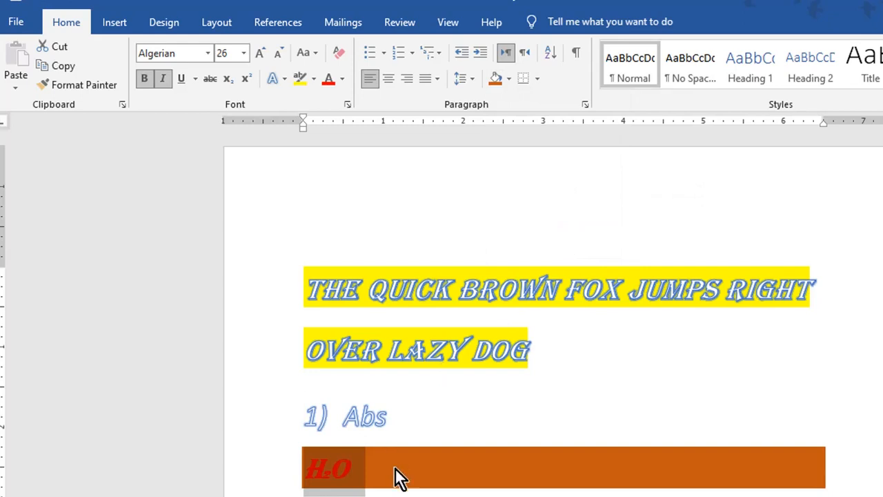
left_click(427, 429)
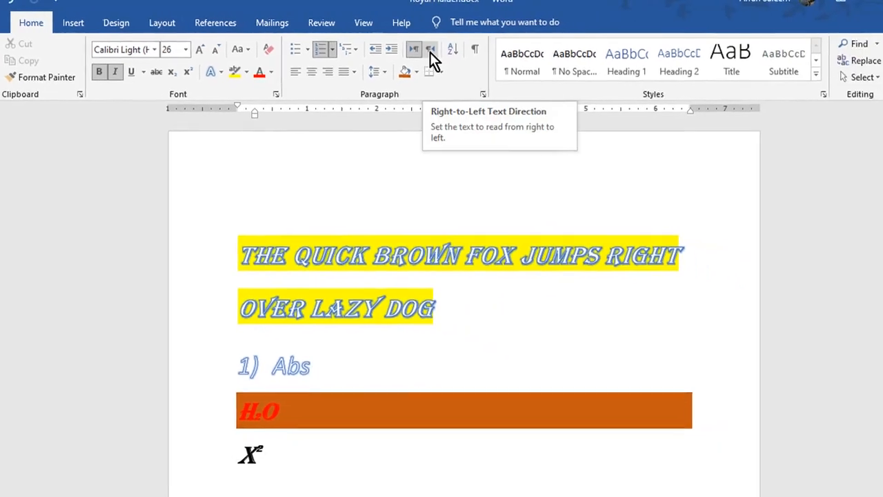
Make the list right-to-left and add a second numbered item containing a name.
left_click(429, 52)
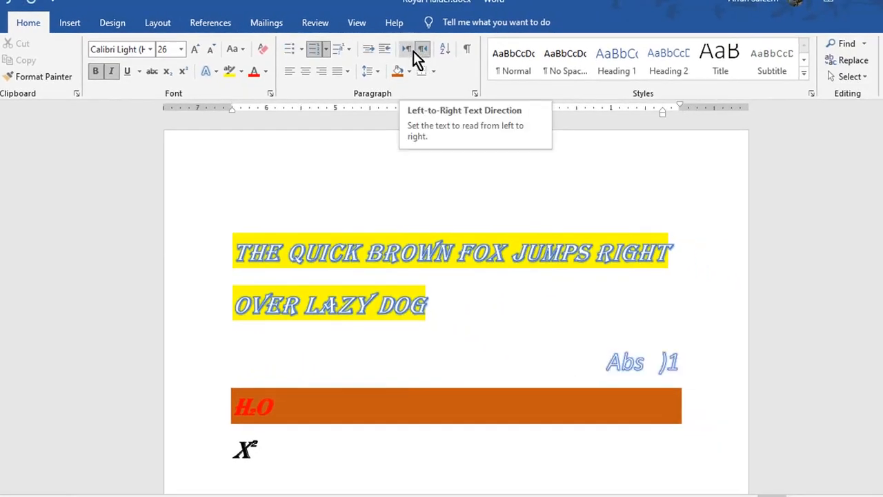
type("ar")
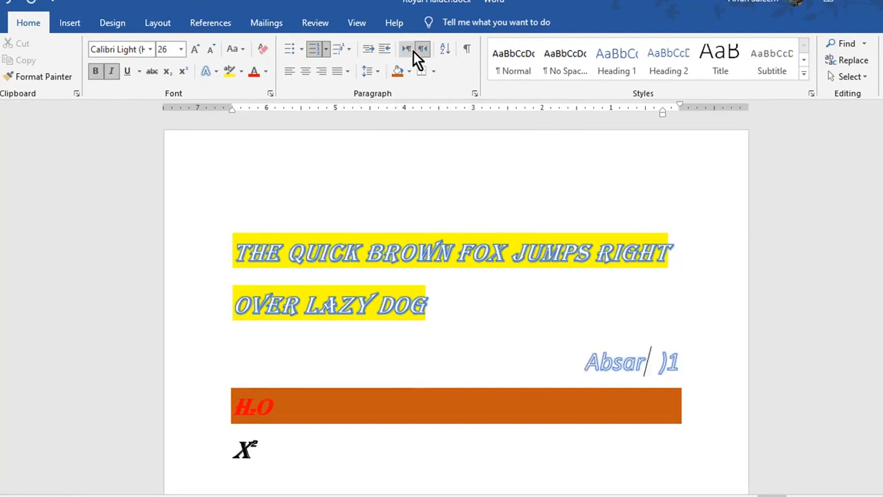
key("BackSpace")
key("BackSpace")
key("Return")
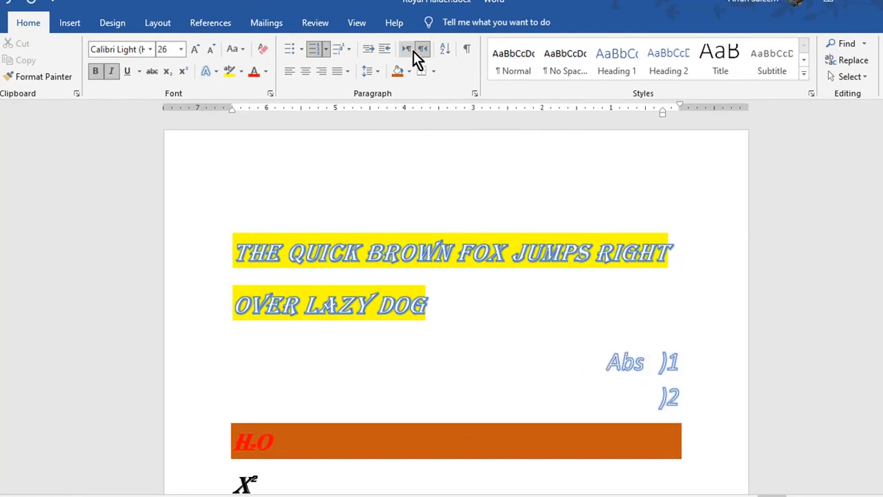
type("Royal Hai")
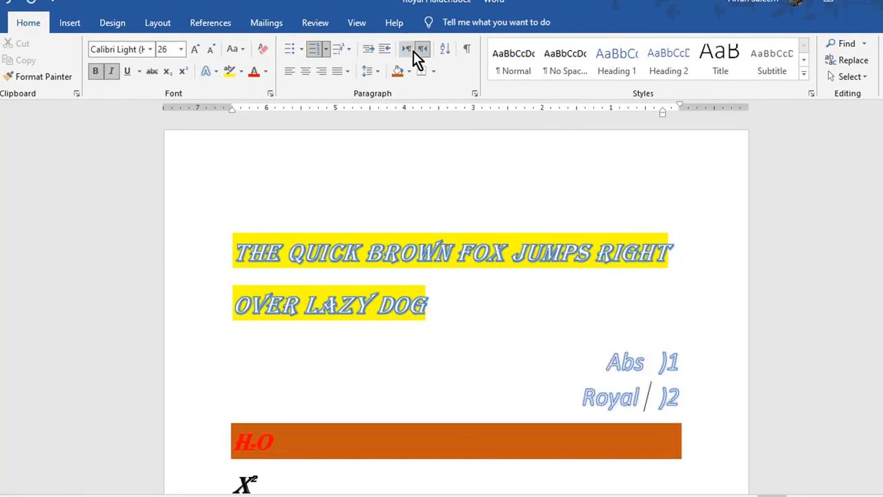
type("der")
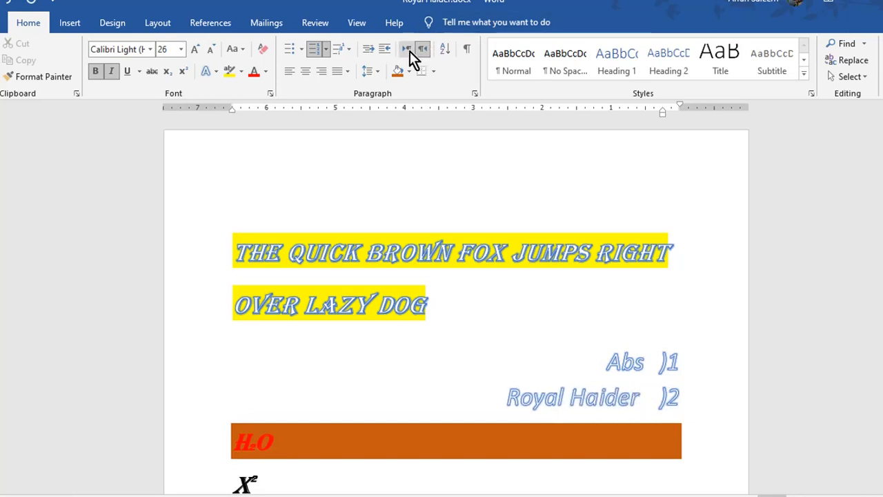
Add a third left-to-right numbered item starting with 'the' followed by the same name.
key("Return")
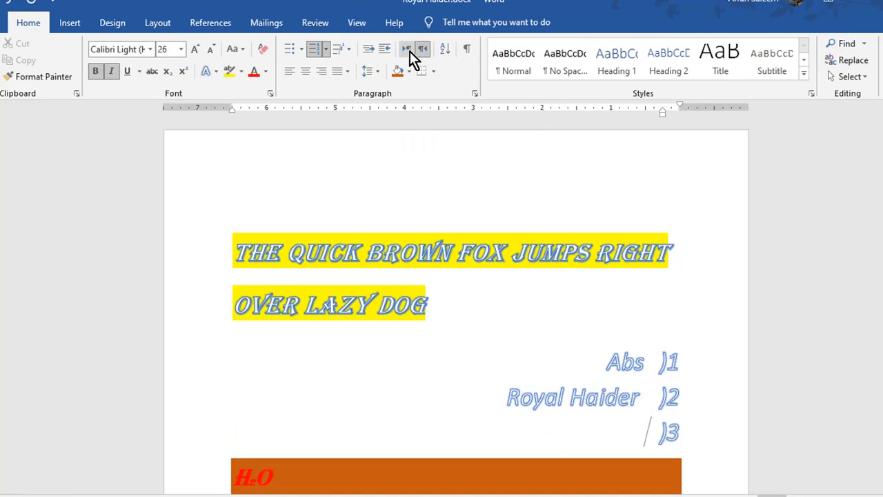
left_click(410, 51)
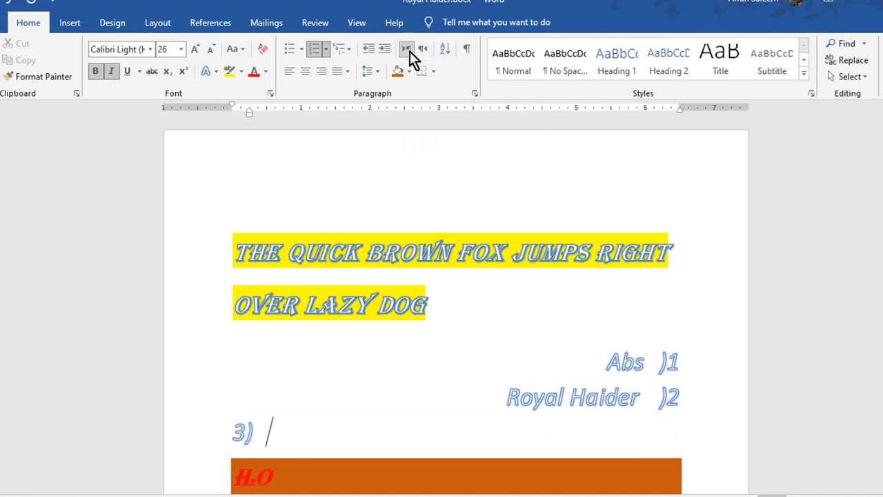
type("the R")
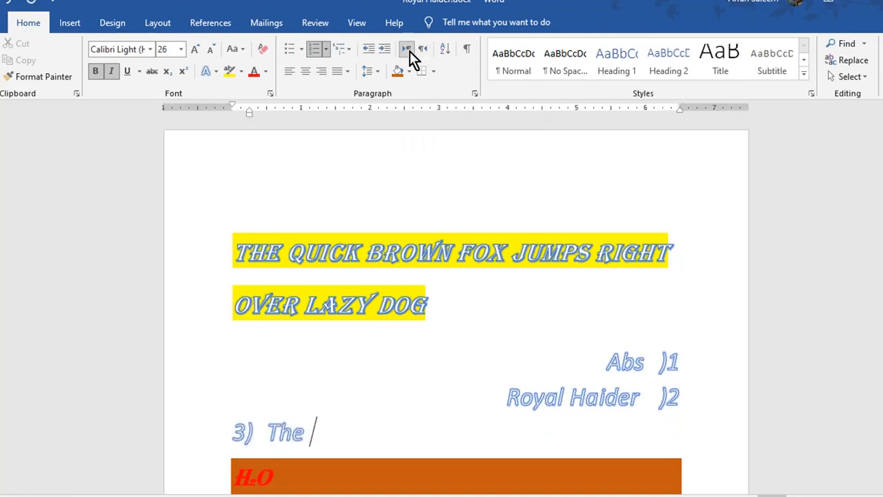
type("oyal H")
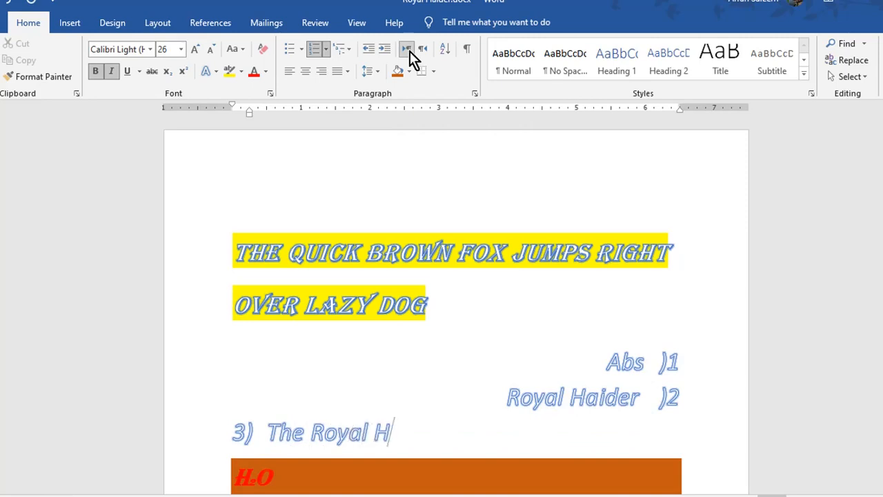
type("aider")
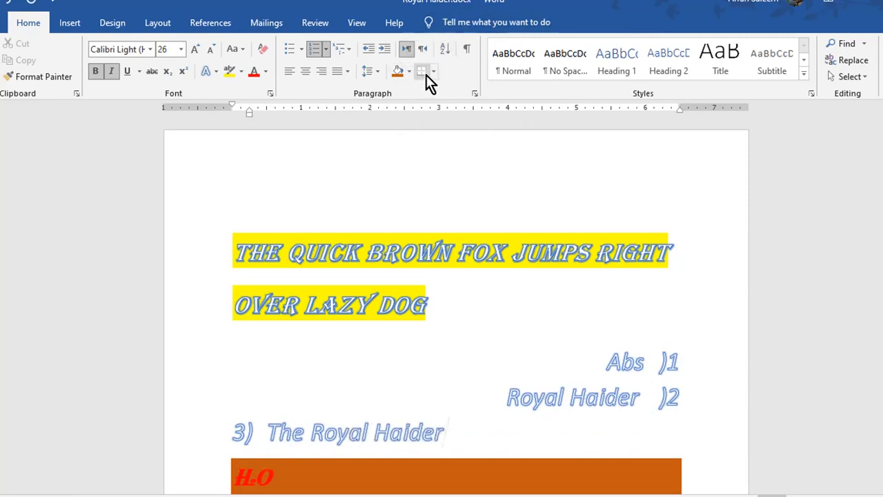
Box the third list item with All Borders.
left_click(434, 72)
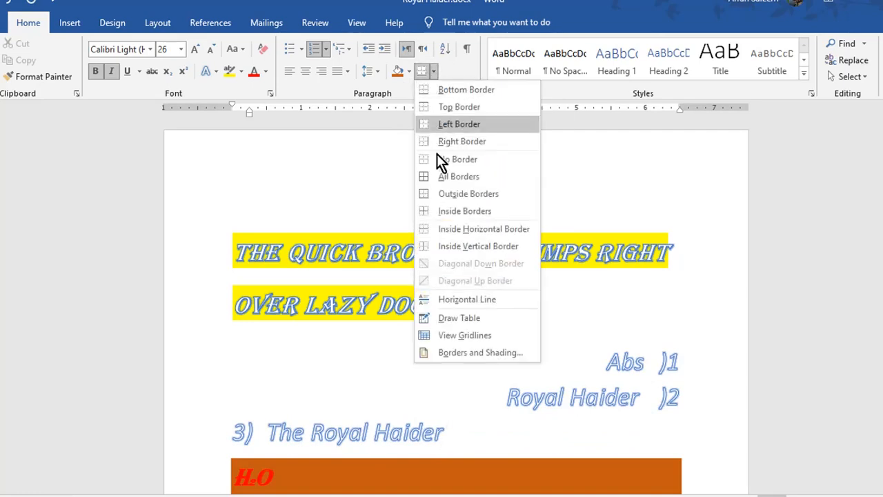
left_click(436, 176)
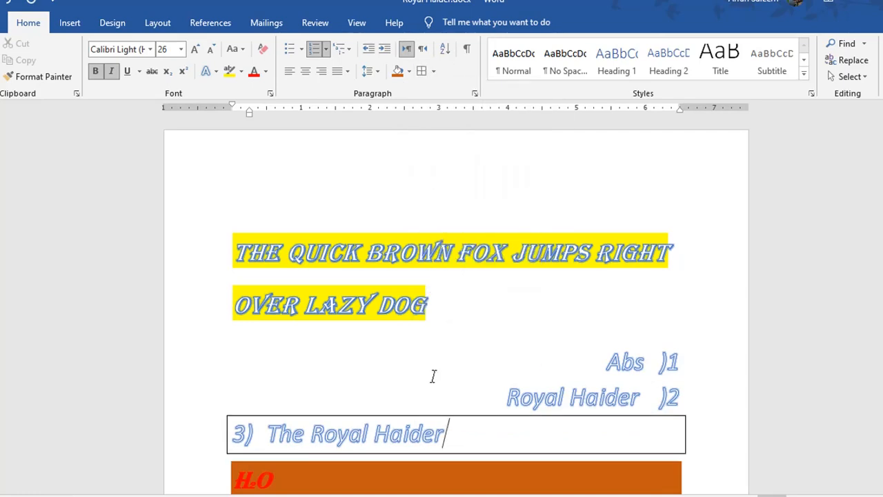
scroll(442, 355, "down", 3)
Replace the X² line below the orange bar with AFASF.
left_click(390, 412)
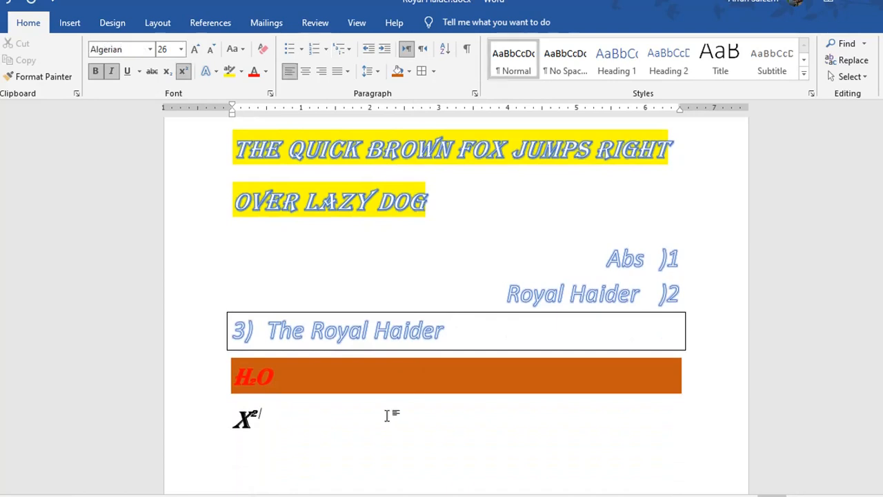
key("Return")
left_click_drag(288, 443, 242, 418)
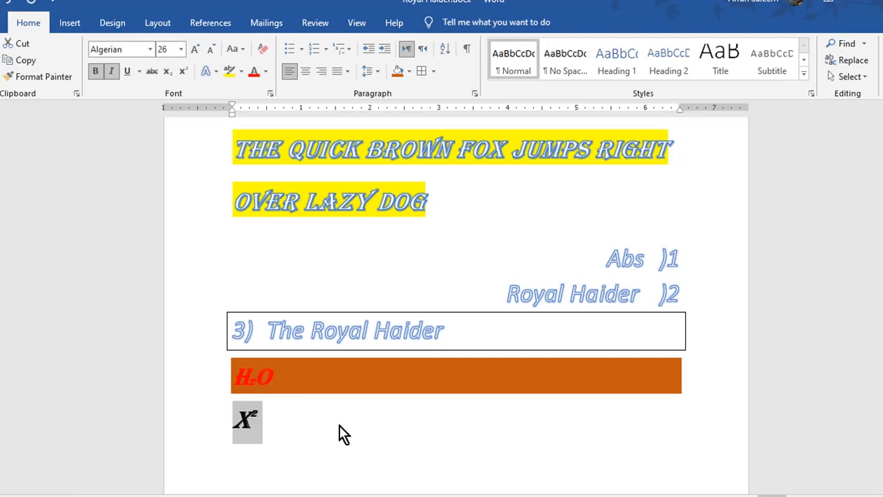
type("AFASF")
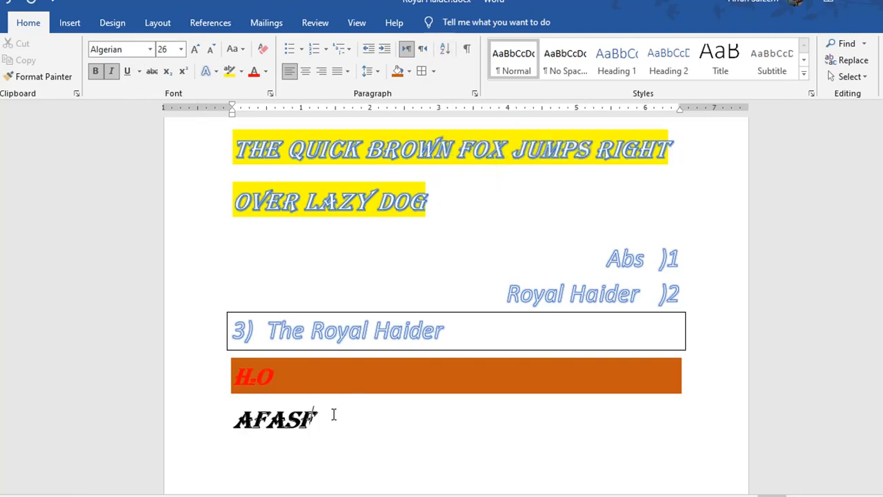
left_click_drag(331, 417, 233, 426)
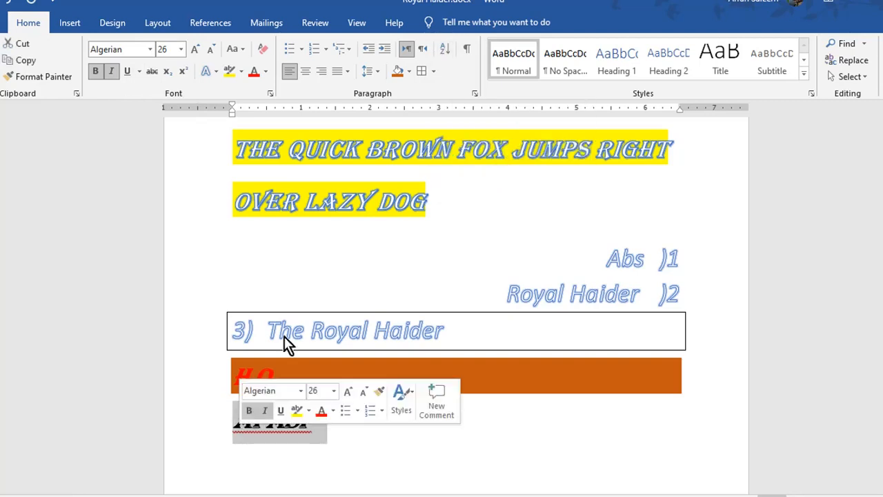
left_click(445, 52)
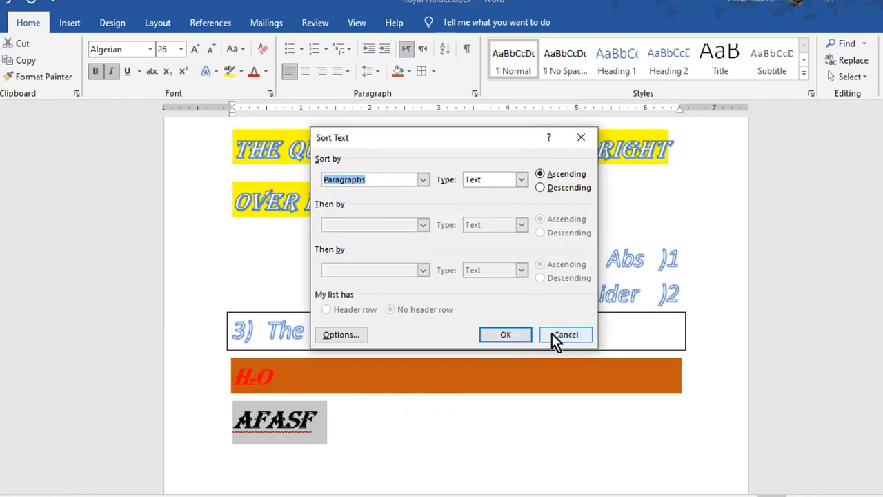
left_click(556, 336)
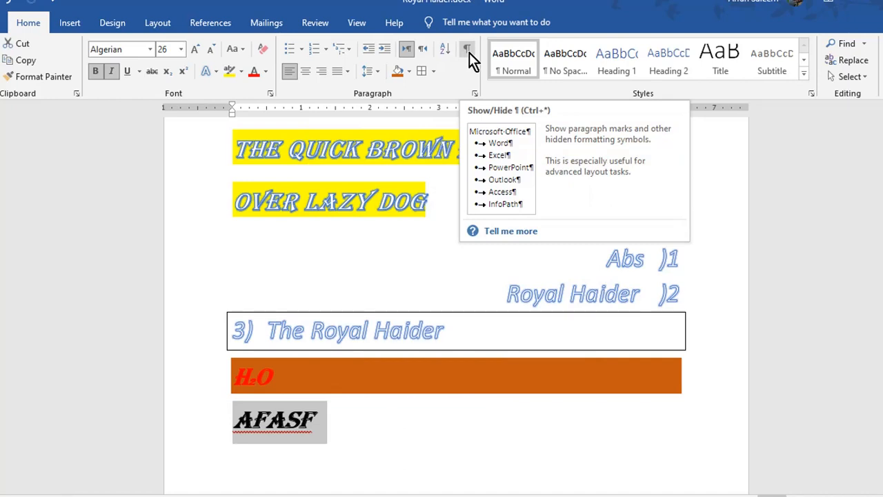
With formatting marks shown, add a dotted line, a tab and empty paragraphs below AFASF, then hide the marks.
left_click(469, 52)
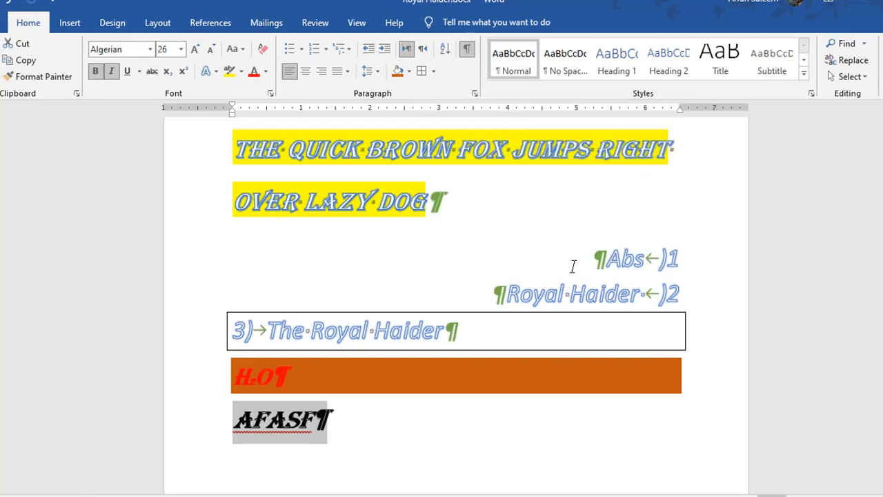
left_click(605, 262)
left_click(650, 261)
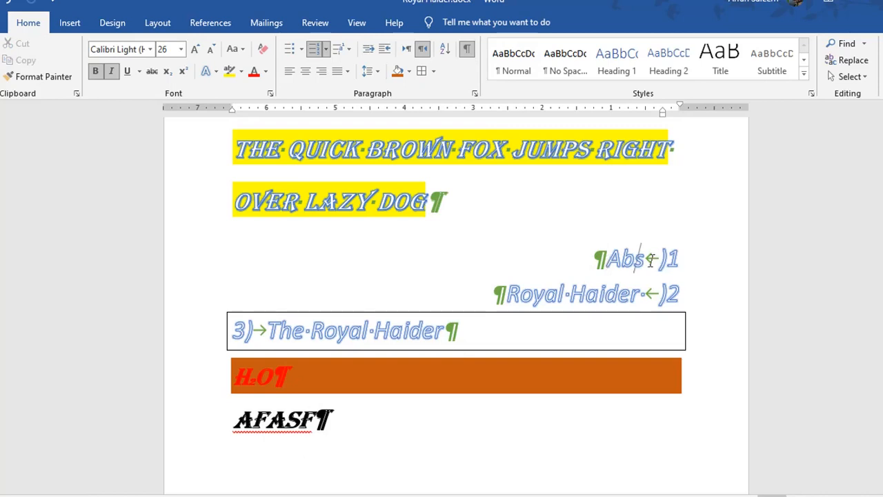
scroll(481, 341, "down", 1)
left_click(356, 356)
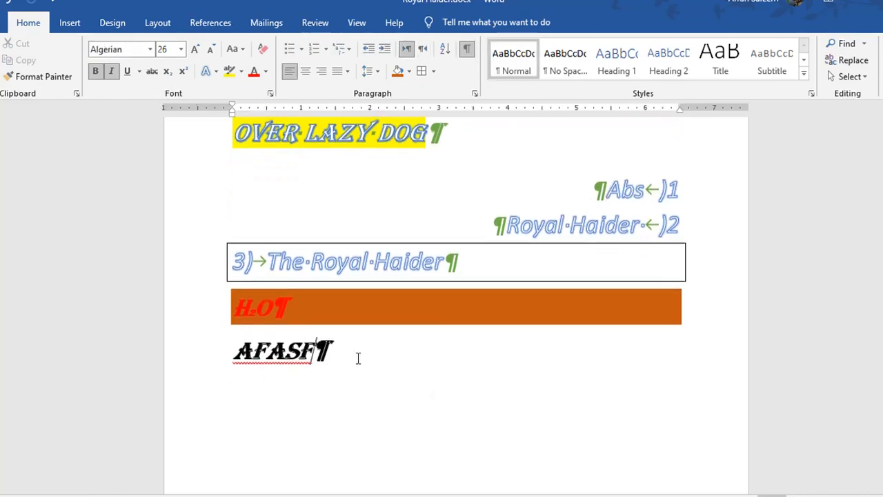
key("Return")
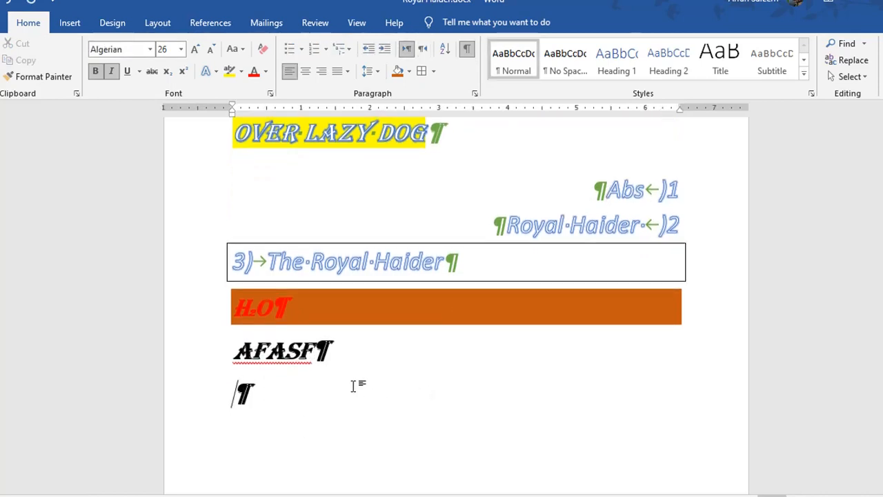
type("........")
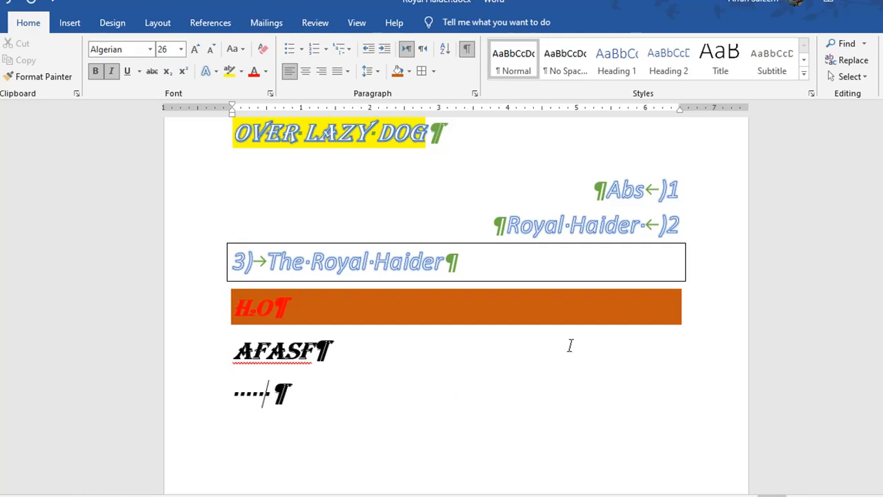
type("........")
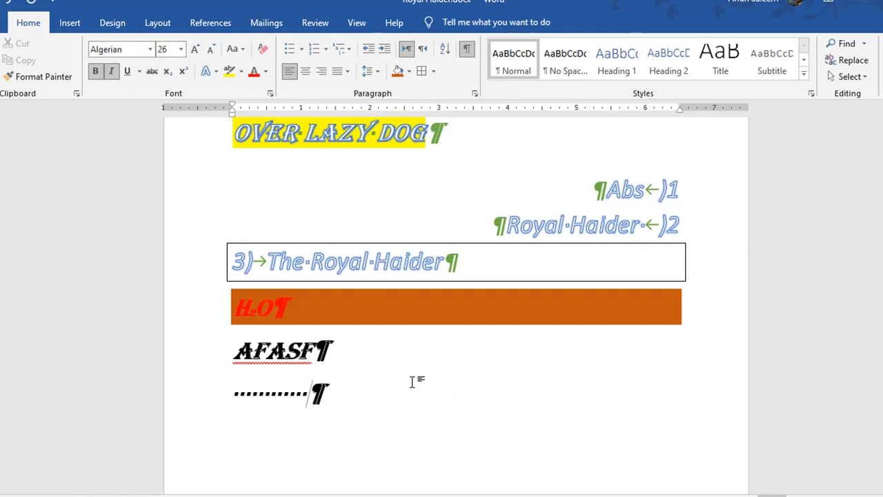
key("Tab")
key("Tab")
key("Tab")
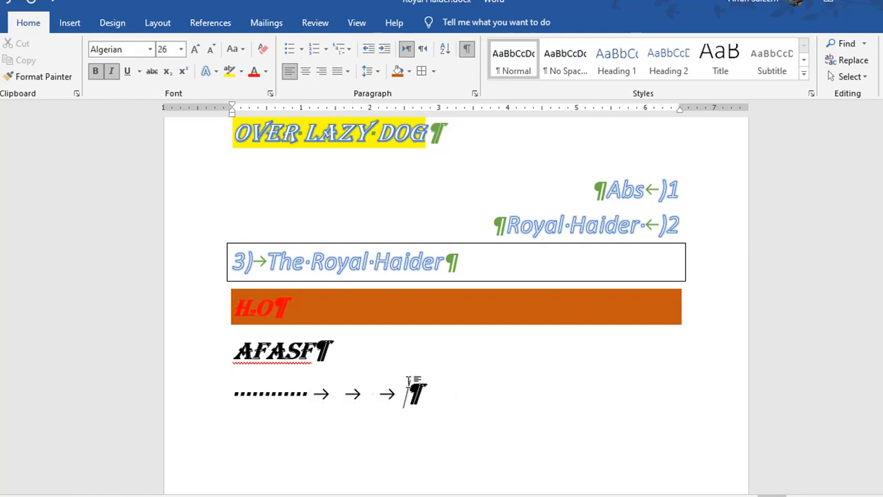
key("Return")
key("Return")
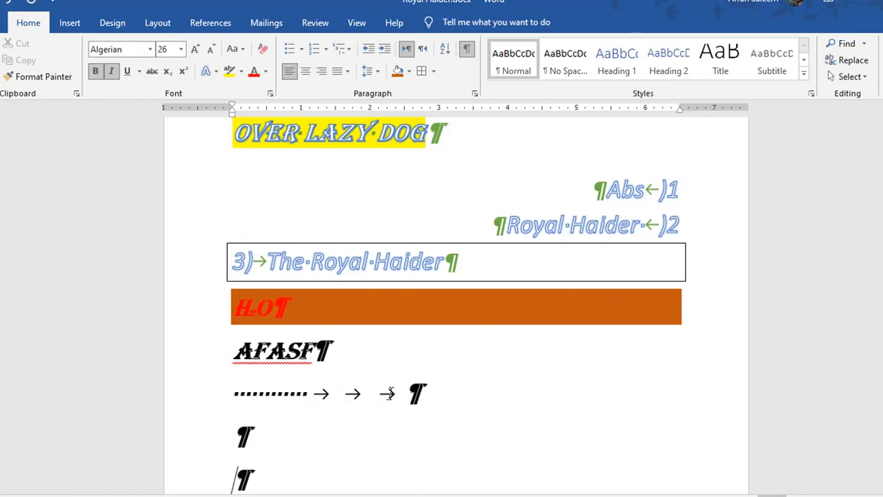
scroll(355, 403, "up", 1)
scroll(357, 402, "down", 2)
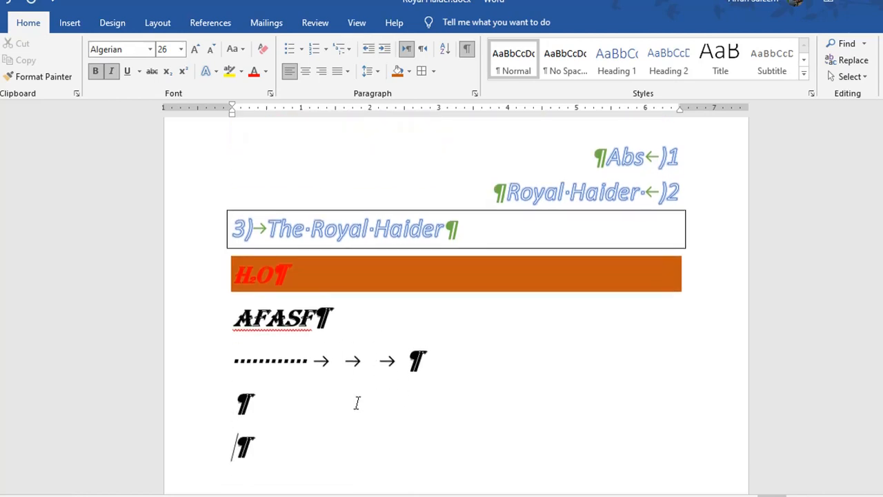
left_click(465, 50)
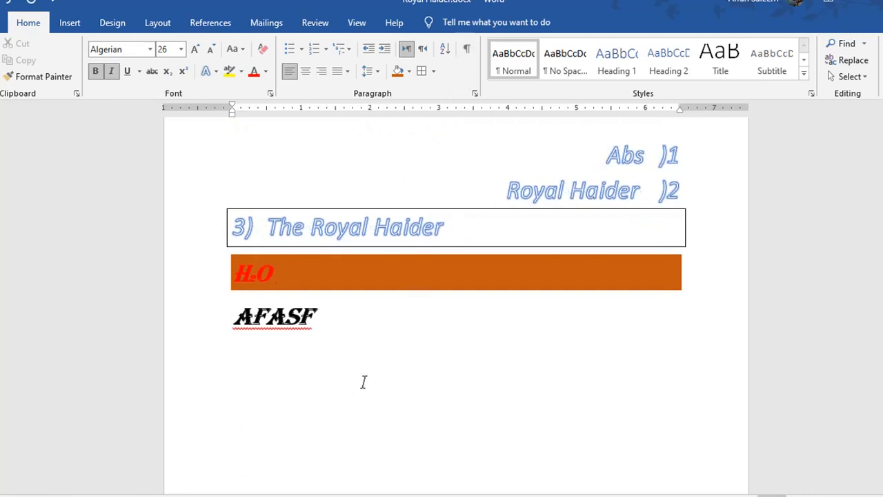
Make the AFASF paragraph right-to-left and try No Spacing, Heading 1 and Heading 2 styles.
scroll(363, 381, "up", 1)
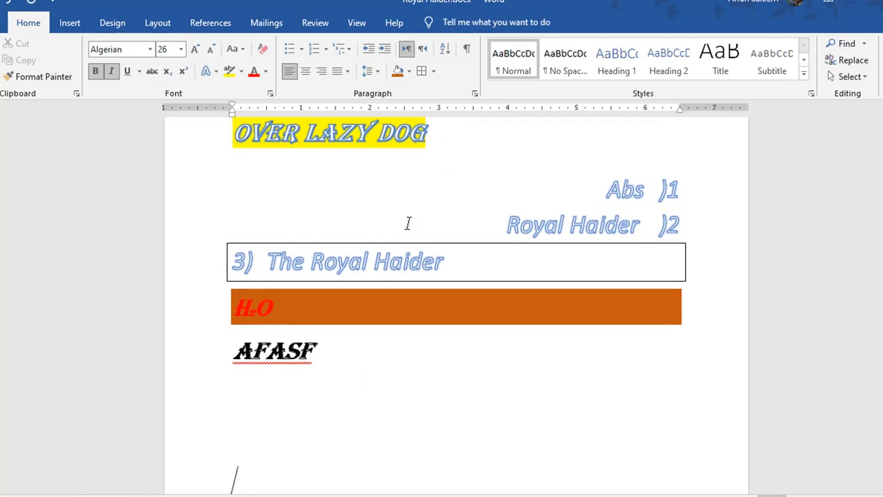
key("ctrl+Shift_R")
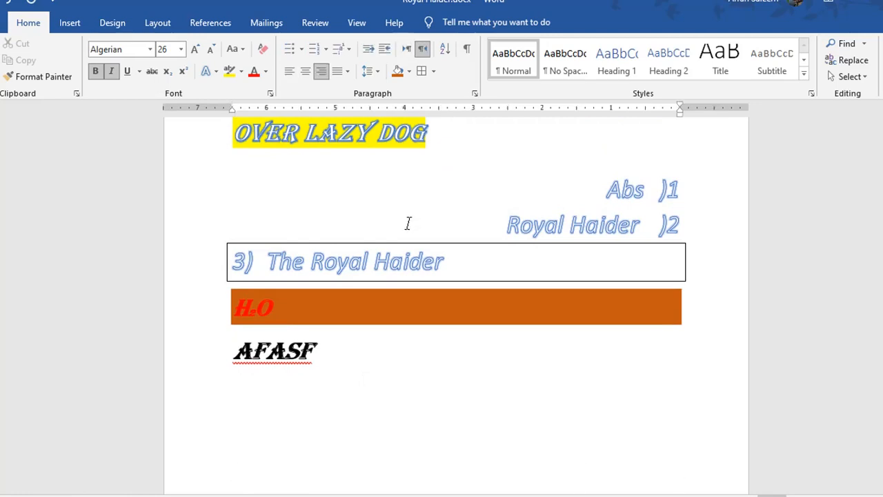
key("BackSpace")
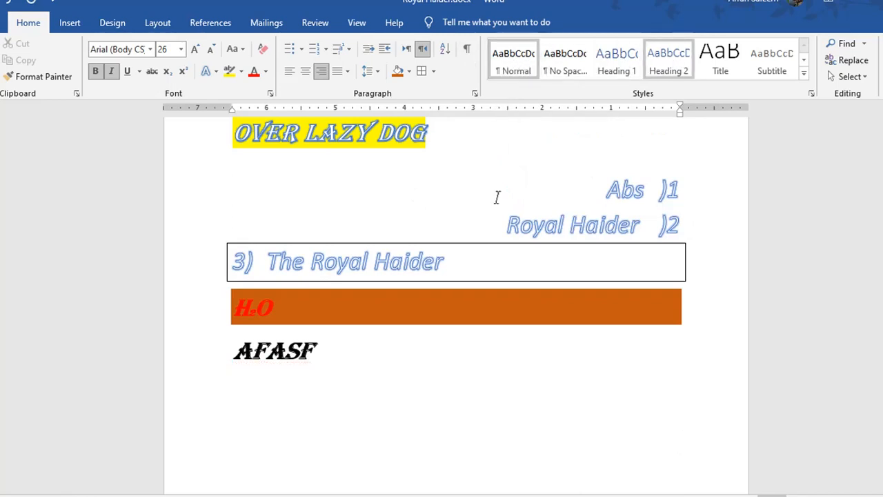
left_click_drag(317, 352, 251, 352)
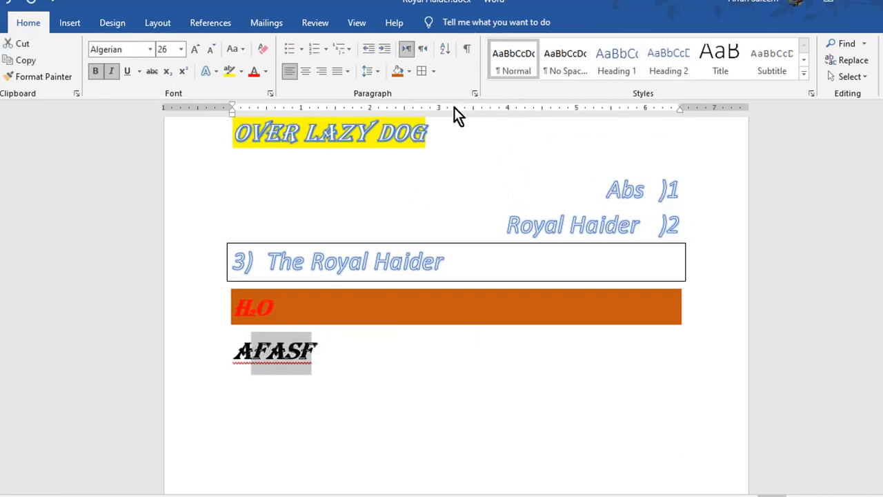
left_click(585, 60)
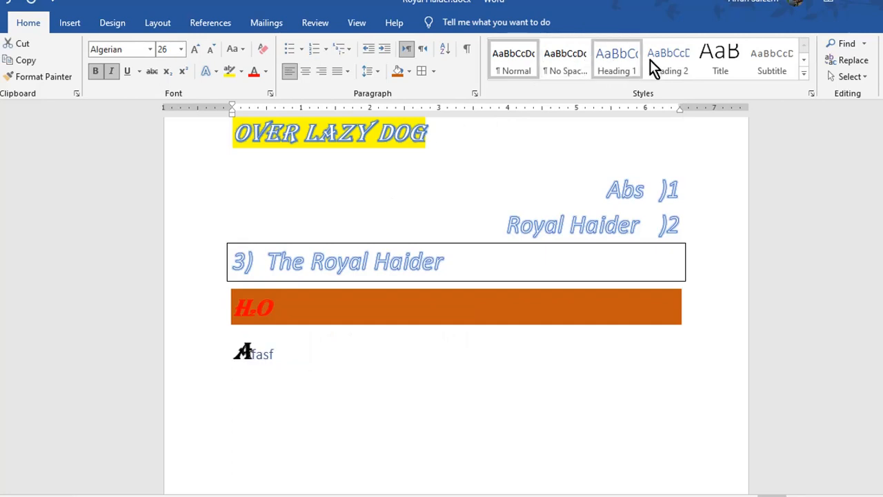
left_click(627, 63)
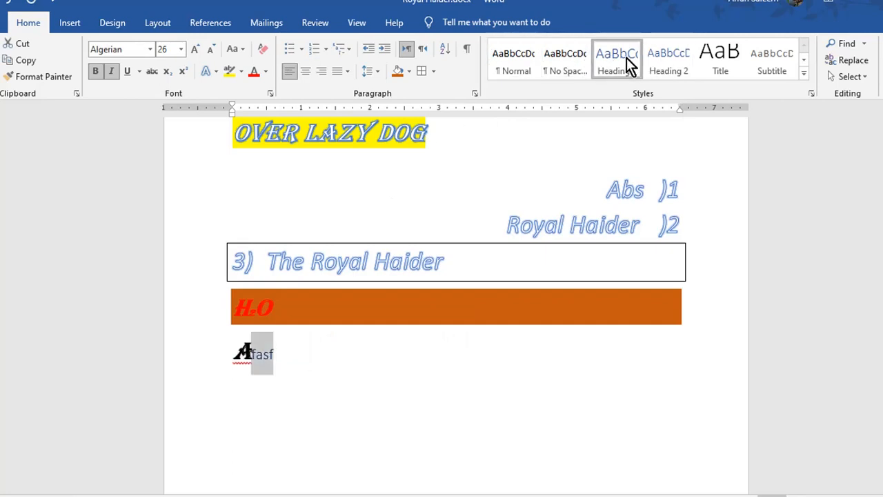
left_click(668, 62)
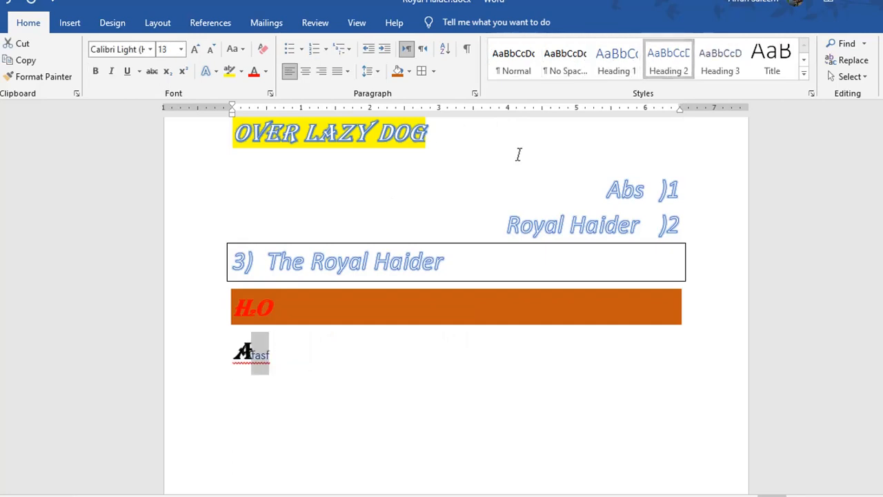
Apply the Intense Reference style to the Afasf line from the full Styles gallery.
double_click(249, 363)
left_click(804, 75)
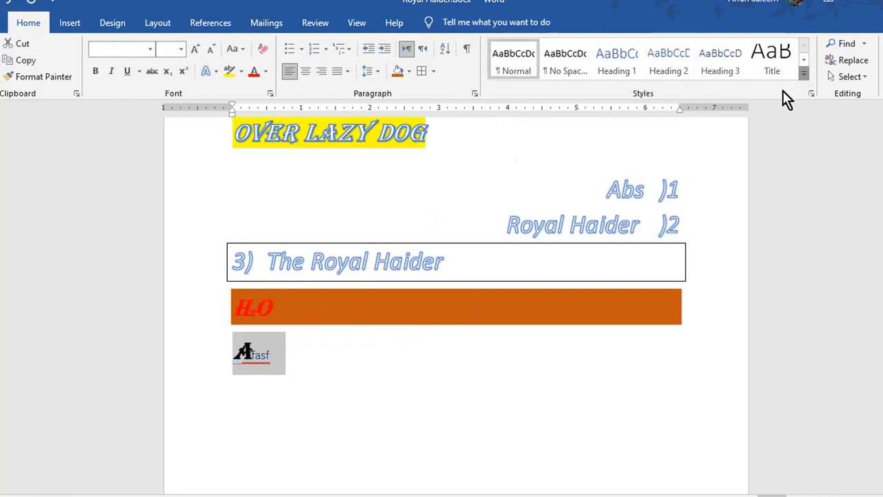
left_click(616, 142)
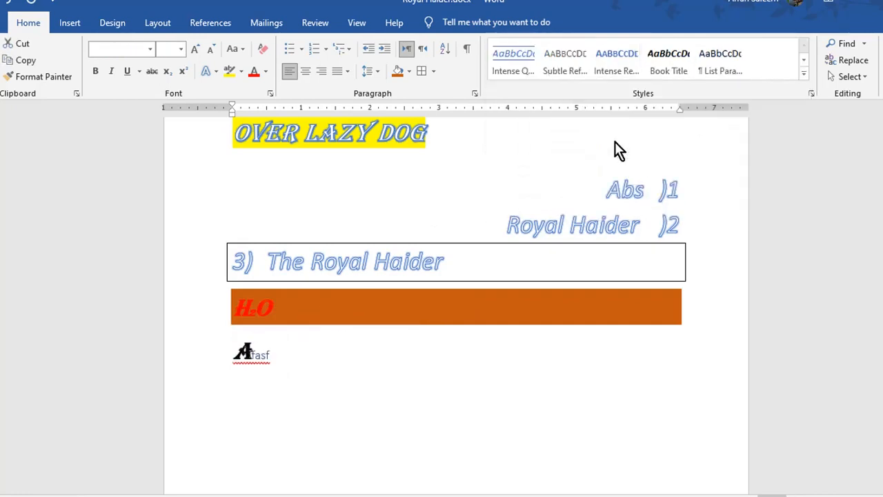
left_click(254, 369)
scroll(283, 317, "up", 5)
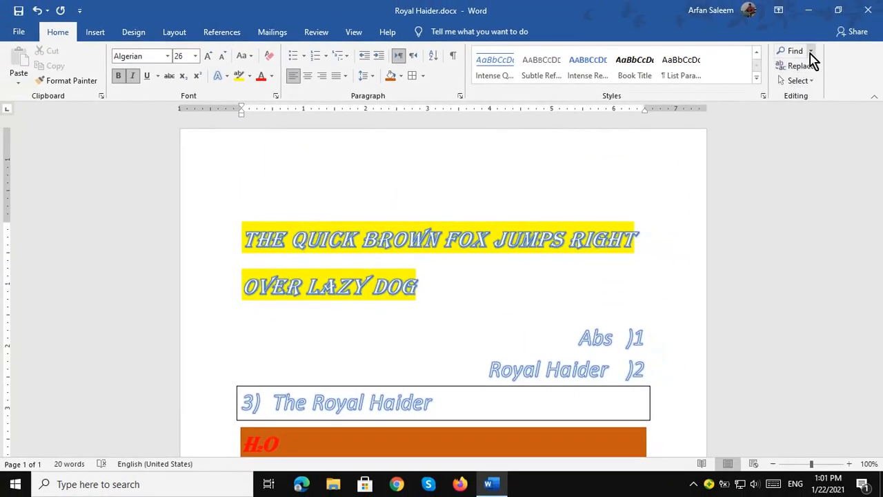
scroll(436, 269, "down", 1)
scroll(436, 268, "down", 2)
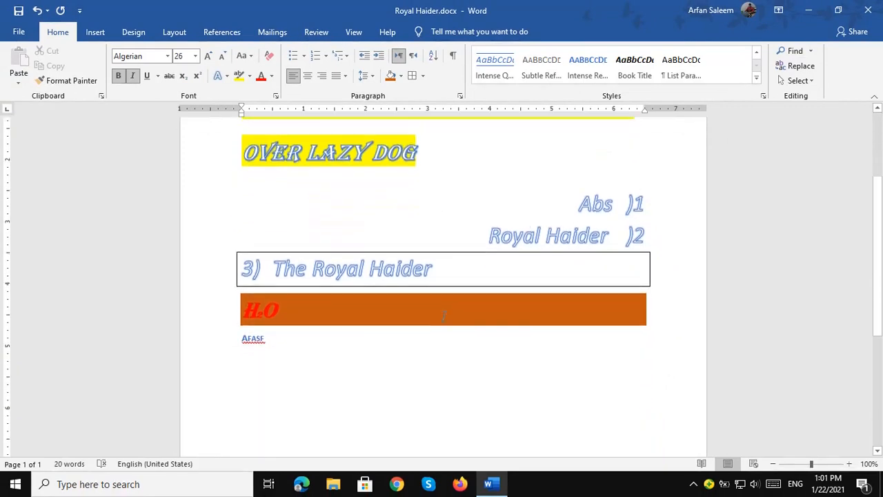
scroll(436, 268, "up", 2)
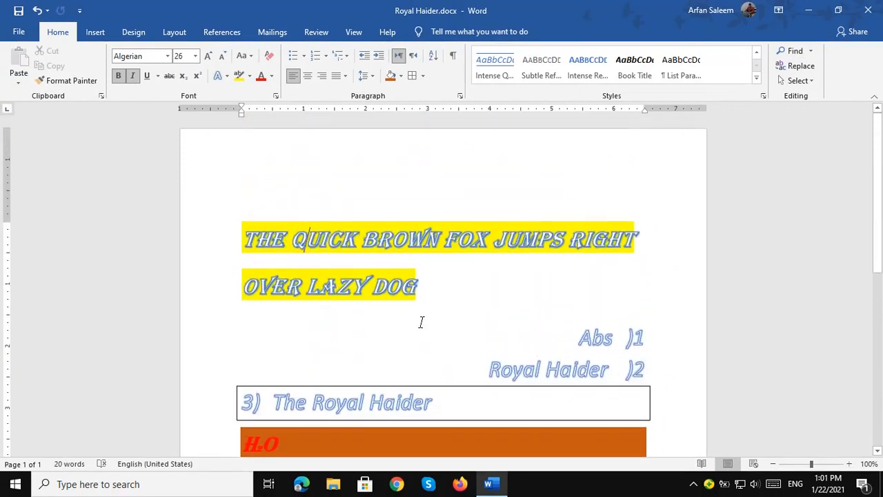
left_click(793, 52)
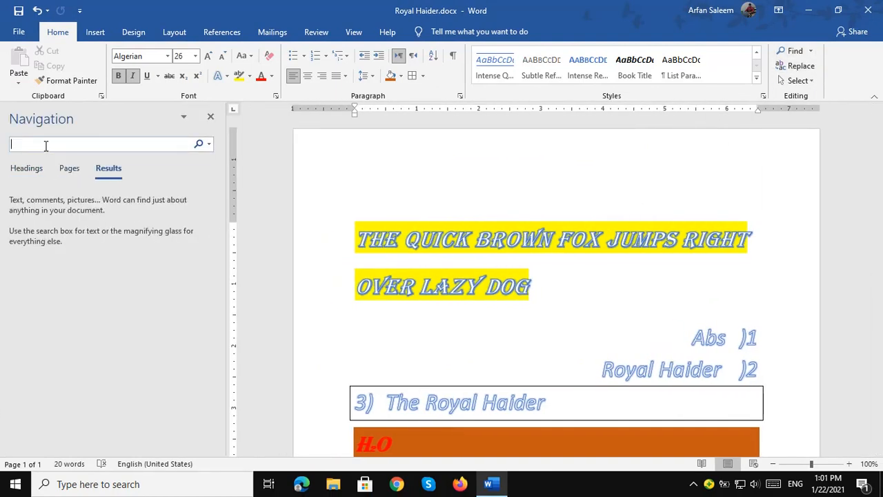
type("fox")
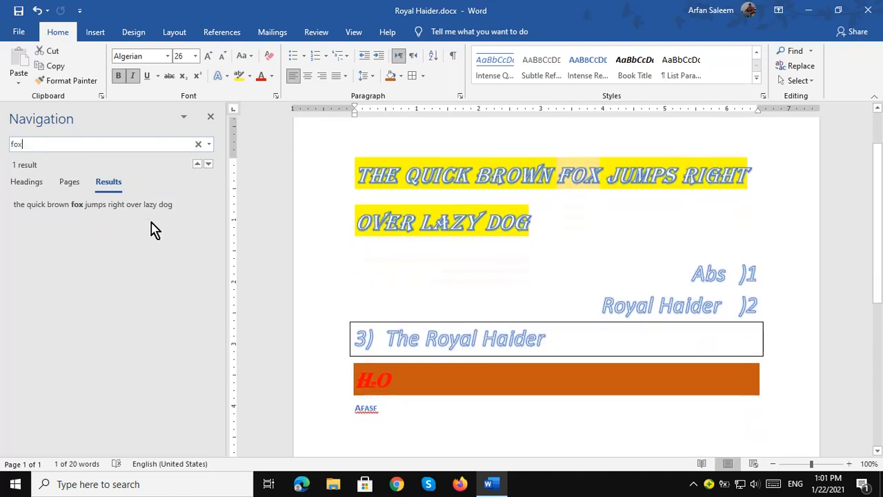
left_click(151, 220)
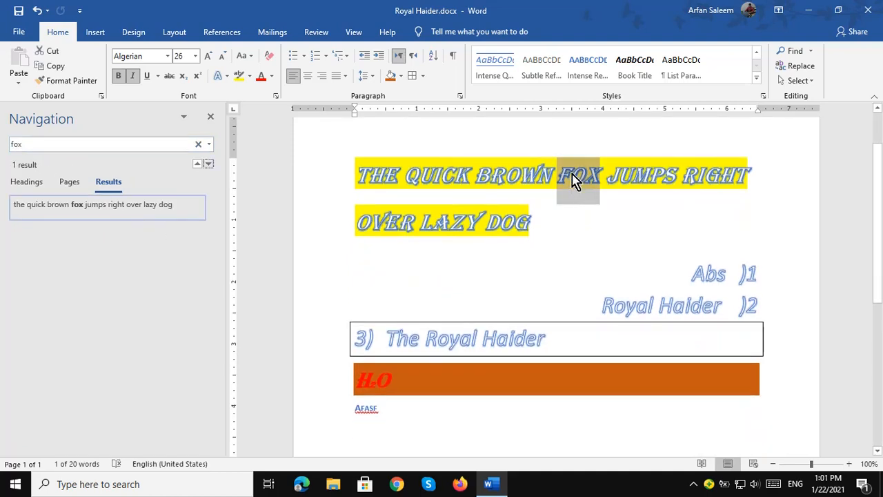
left_click(211, 118)
left_click(479, 191)
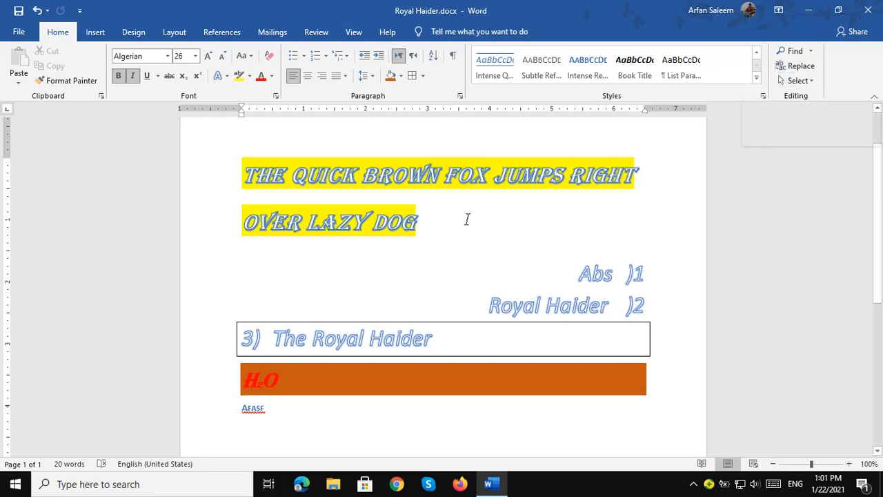
Select and then deselect the word FOX in the heading.
left_click_drag(486, 189, 444, 196)
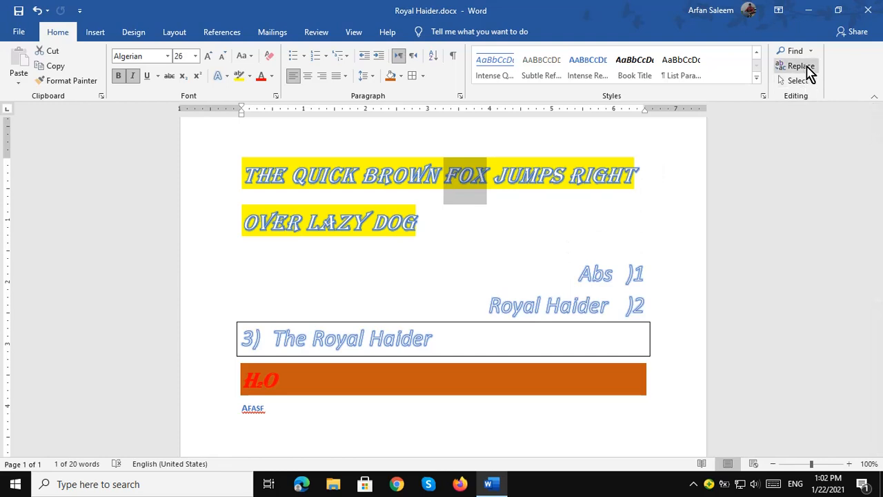
left_click(516, 233)
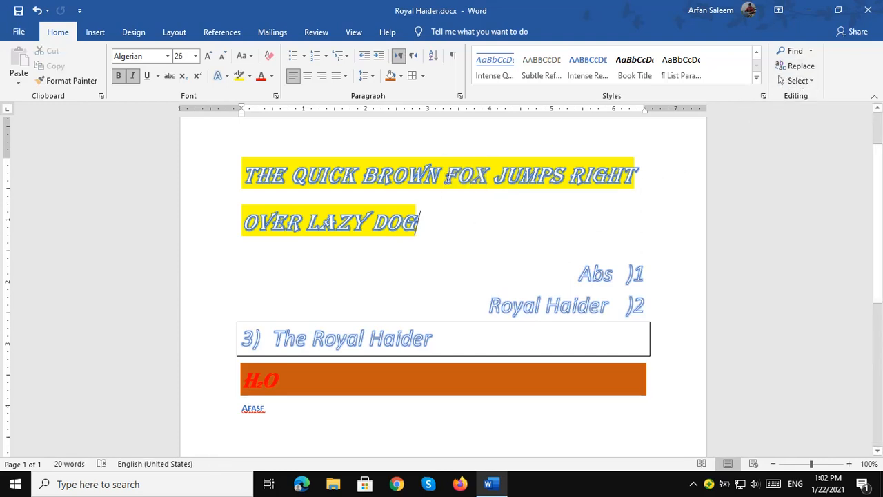
left_click_drag(443, 177, 486, 180)
left_click(574, 206)
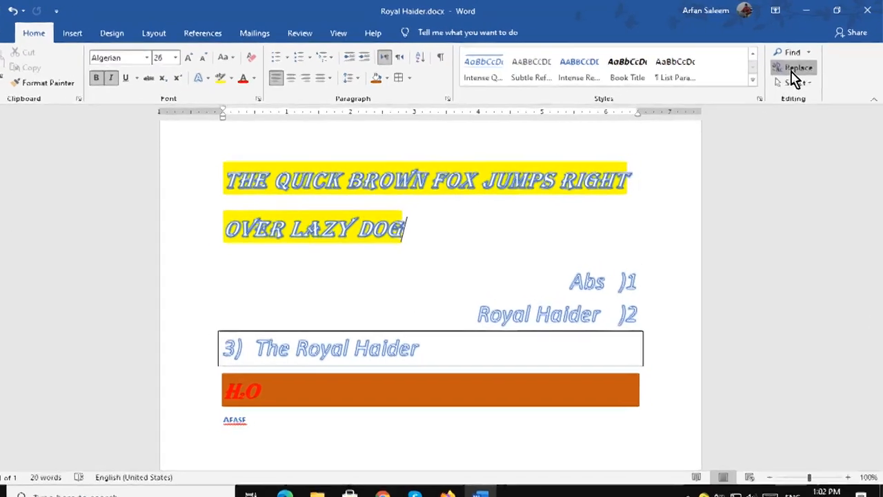
Replace every occurrence of fox with vixen using Find and Replace.
left_click(794, 69)
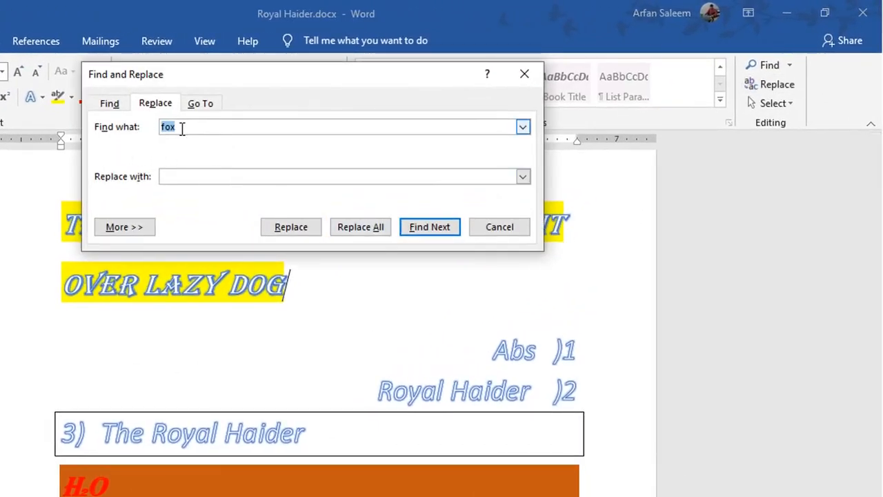
type("f")
left_click(162, 177)
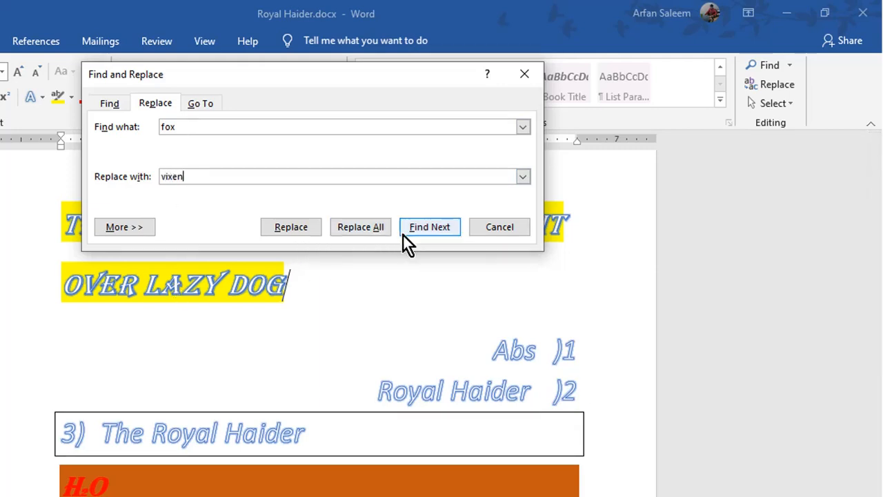
left_click(365, 231)
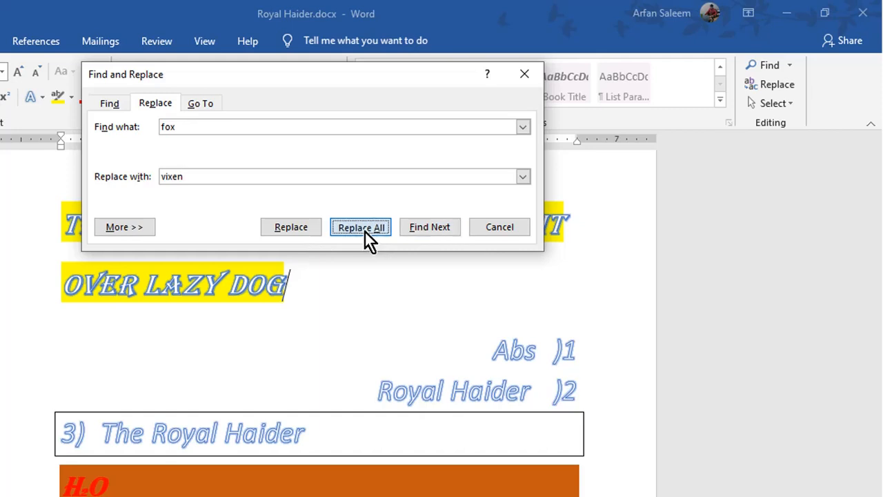
left_click(324, 356)
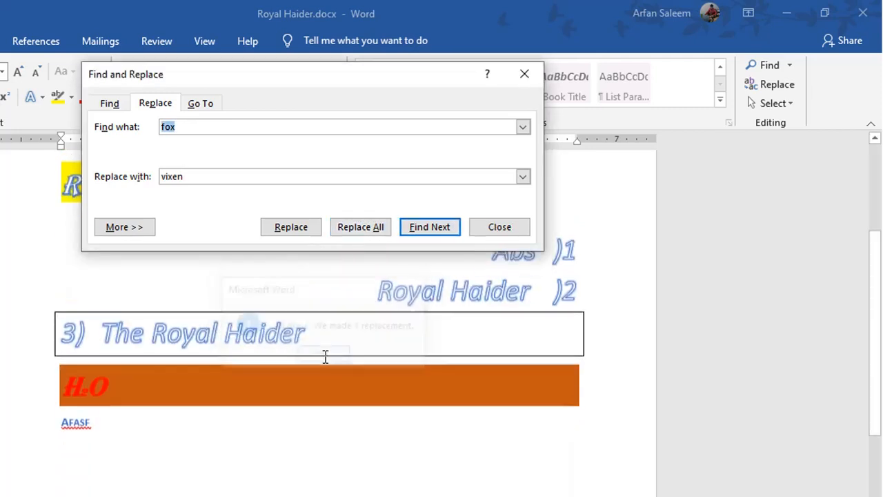
left_click(498, 229)
scroll(445, 308, "up", 3)
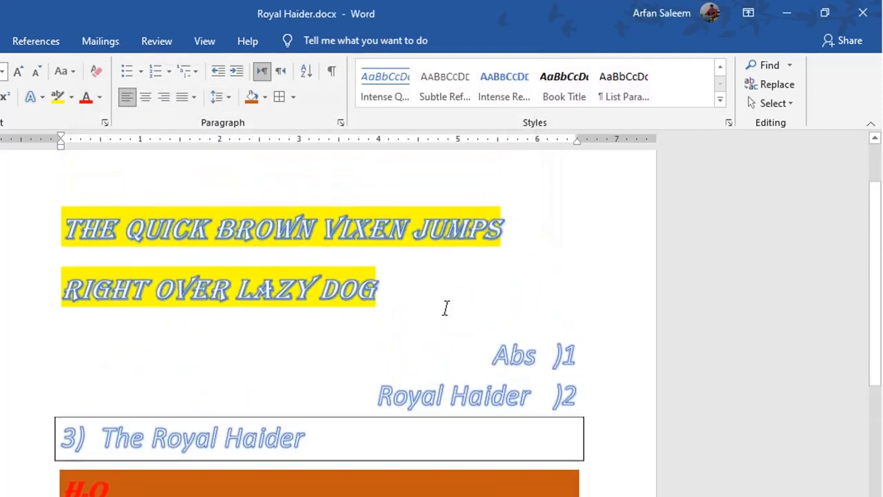
left_click_drag(411, 236, 332, 238)
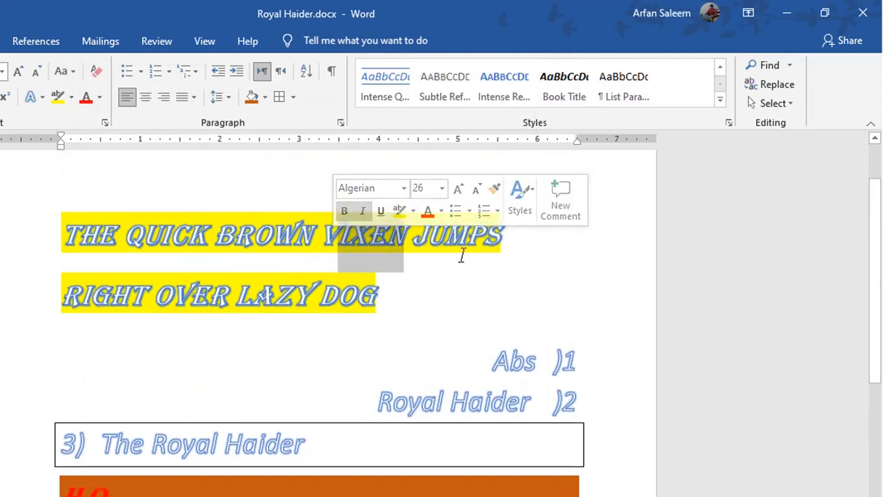
left_click(774, 104)
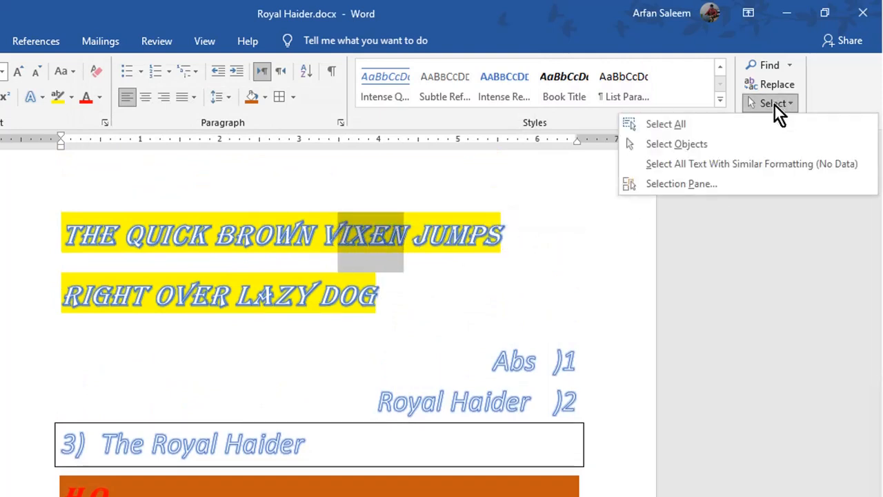
left_click(676, 144)
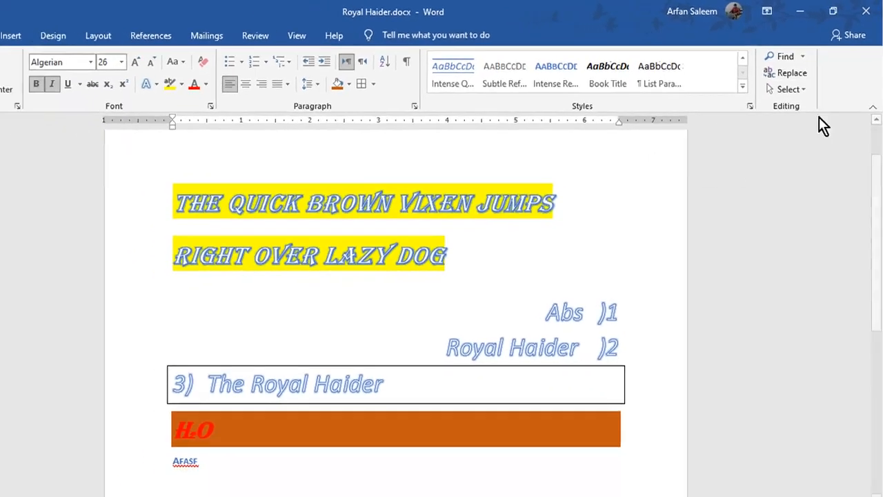
left_click(780, 105)
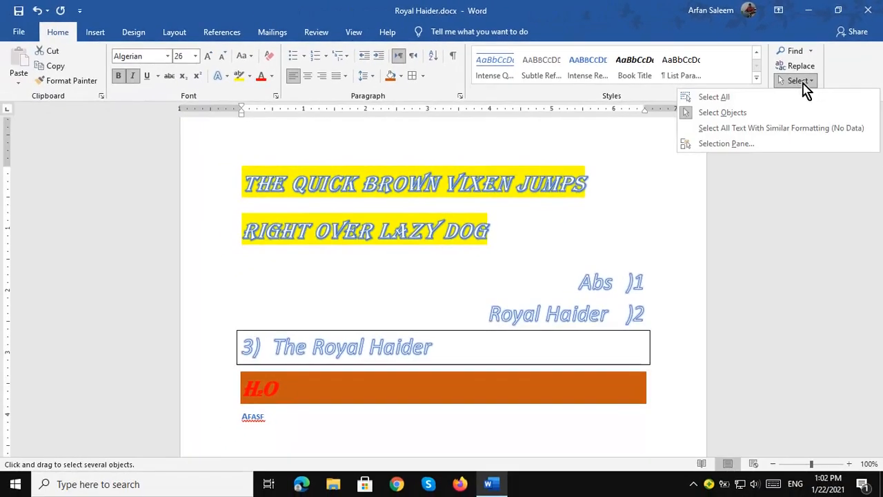
left_click(717, 113)
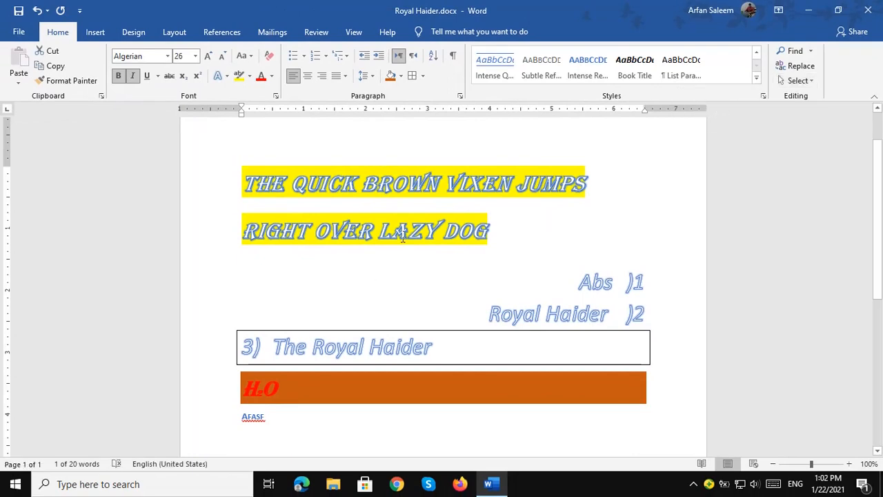
left_click(319, 280)
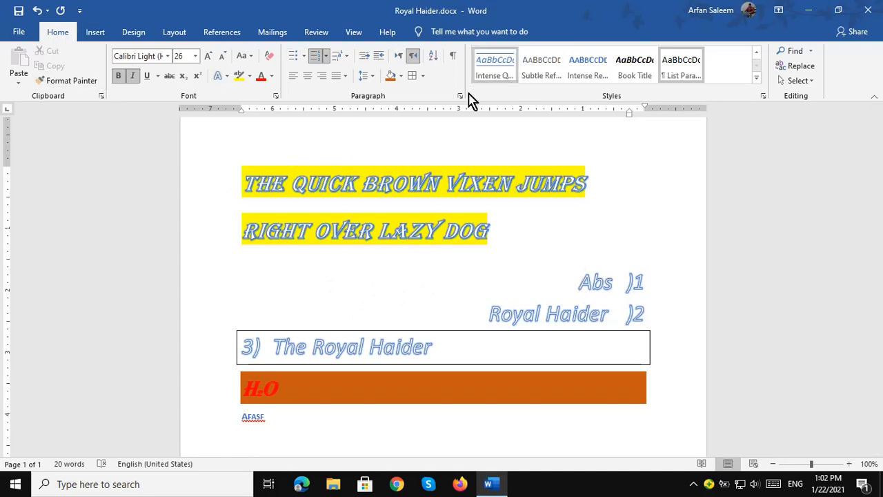
Insert the Filigree cover page ahead of the content and review its title, subtitle, date and company placeholders.
left_click(95, 33)
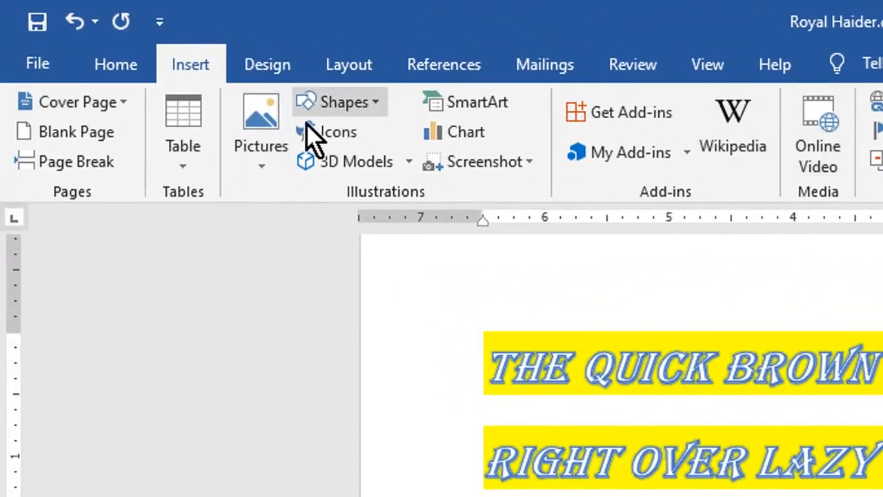
left_click(122, 101)
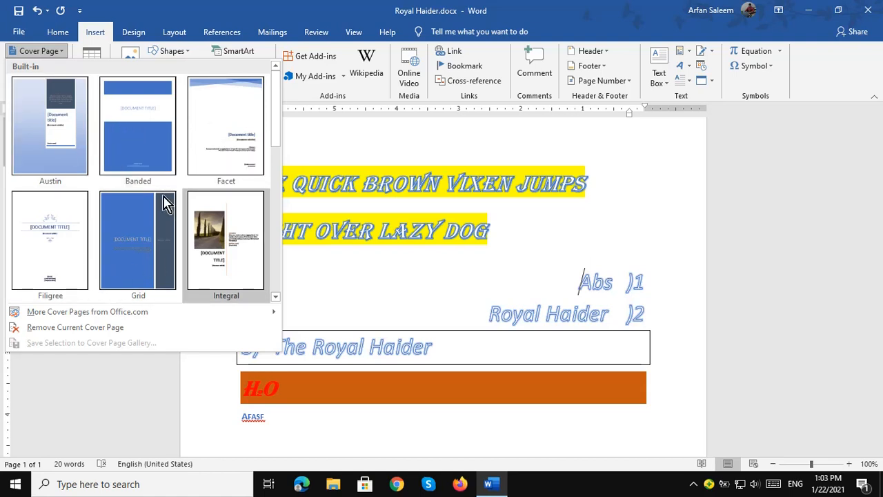
key("Escape")
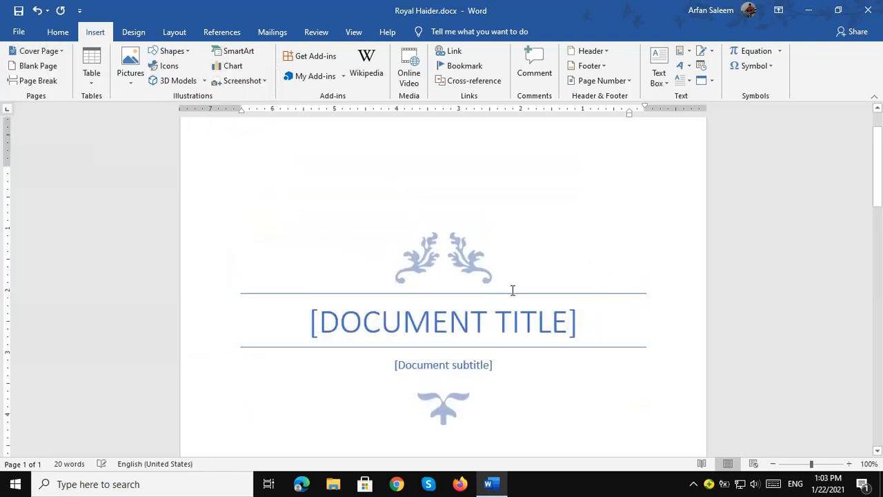
scroll(496, 278, "down", 3)
scroll(476, 265, "up", 6)
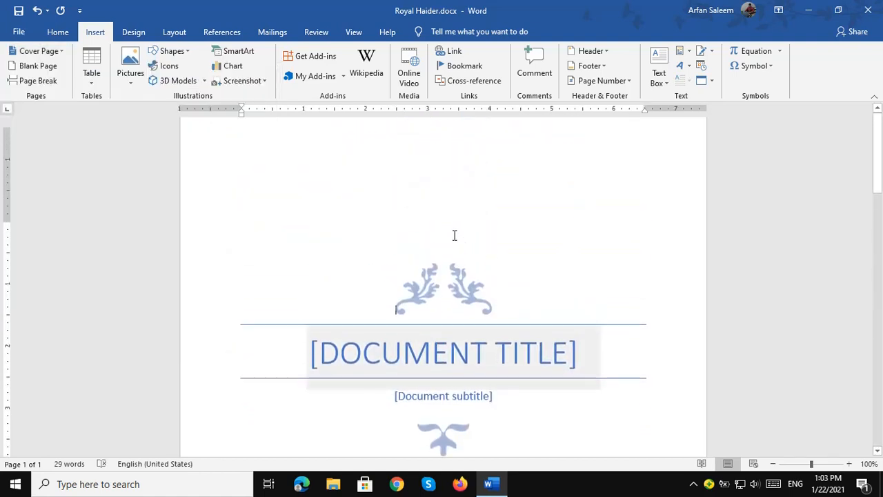
scroll(453, 238, "down", 5)
scroll(453, 241, "down", 15)
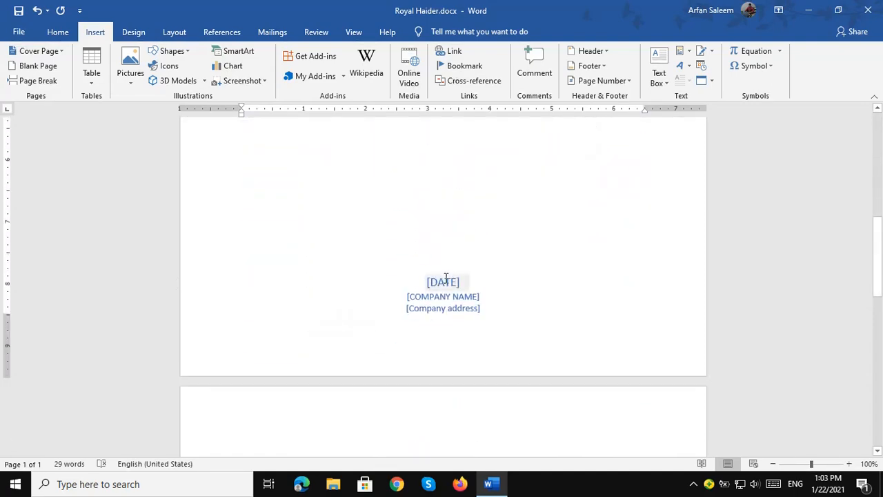
scroll(443, 276, "down", 5)
scroll(444, 276, "up", 6)
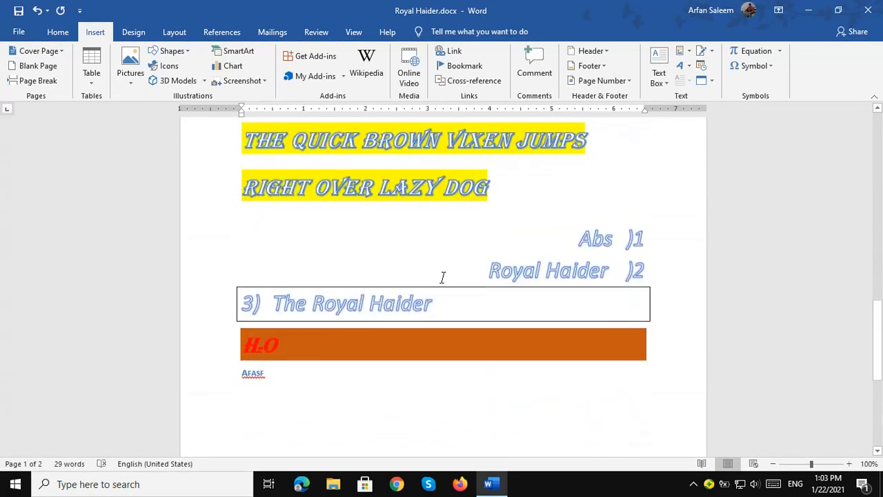
Insert a page break after the content and scroll through the resulting pages.
left_click(38, 81)
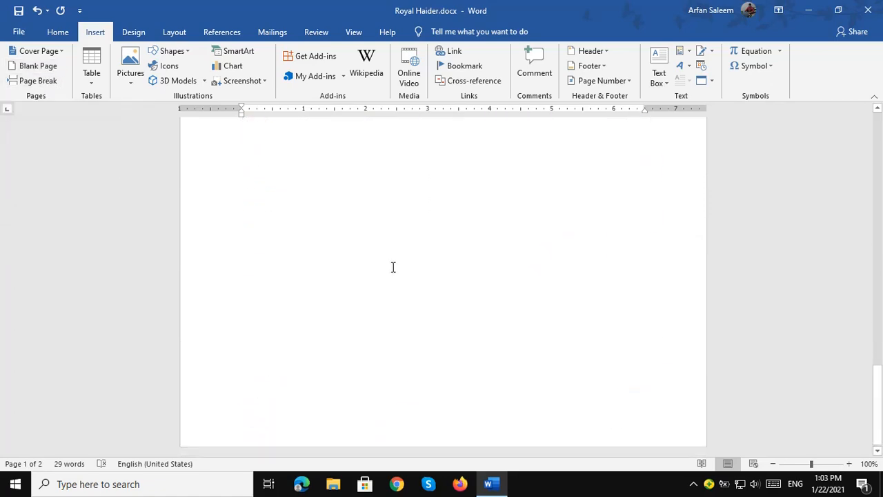
scroll(384, 262, "up", 8)
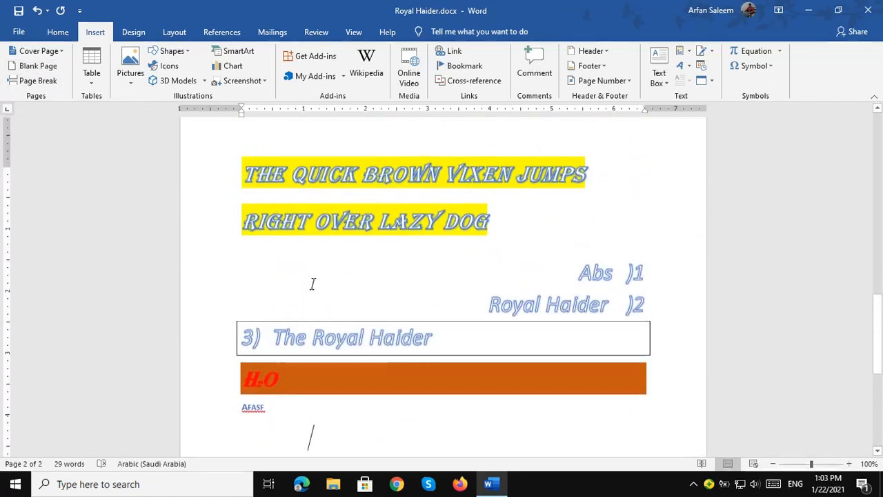
scroll(405, 168, "up", 2)
scroll(406, 171, "down", 4)
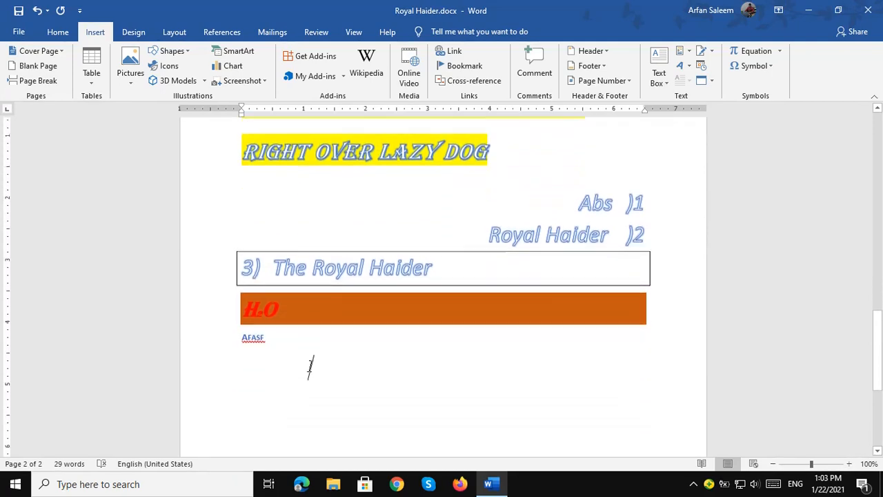
scroll(322, 322, "down", 3)
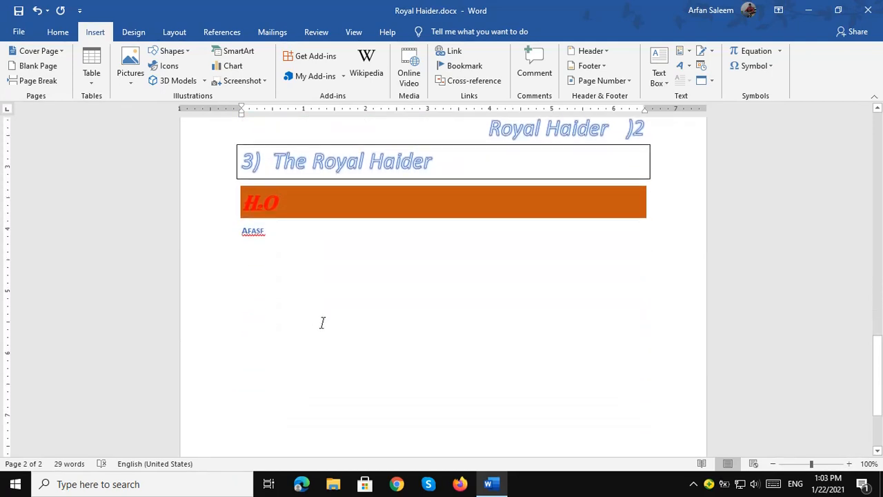
scroll(347, 272, "down", 5)
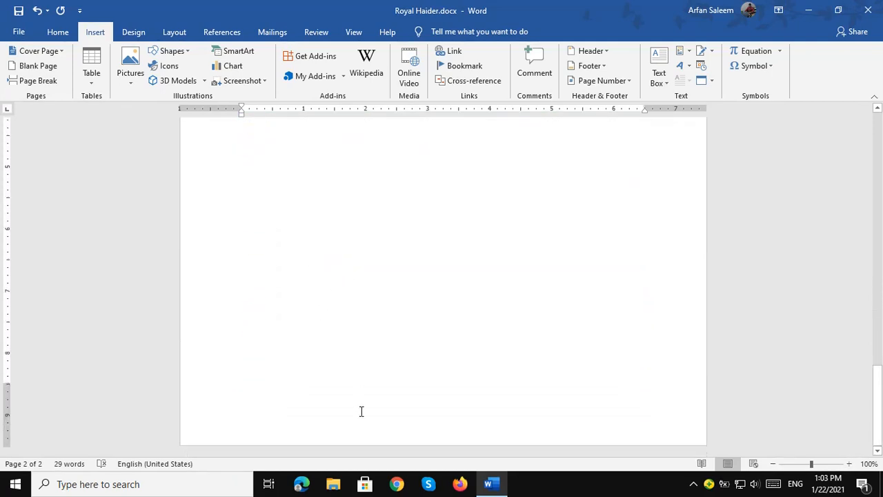
scroll(359, 400, "up", 4)
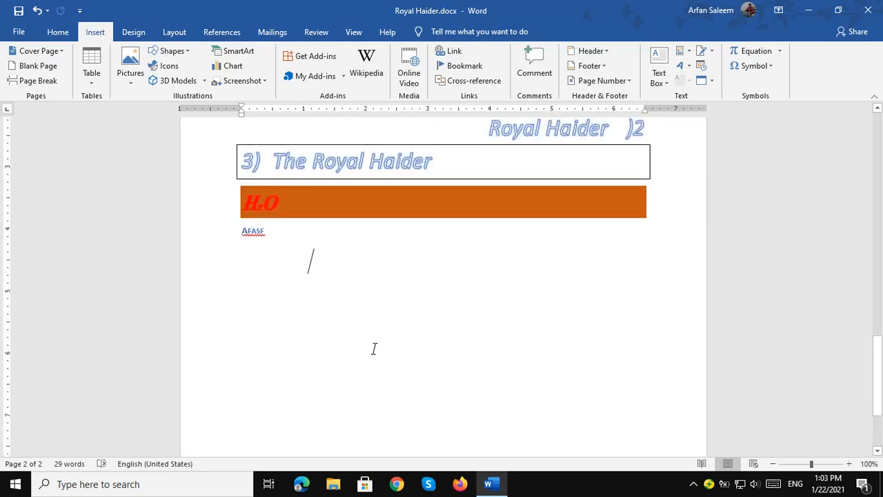
scroll(374, 348, "down", 5)
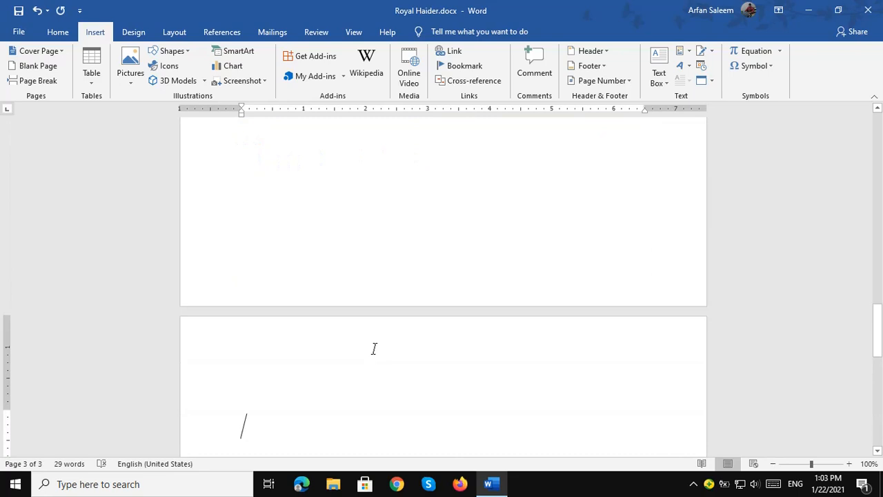
scroll(375, 349, "down", 3)
scroll(374, 348, "up", 1)
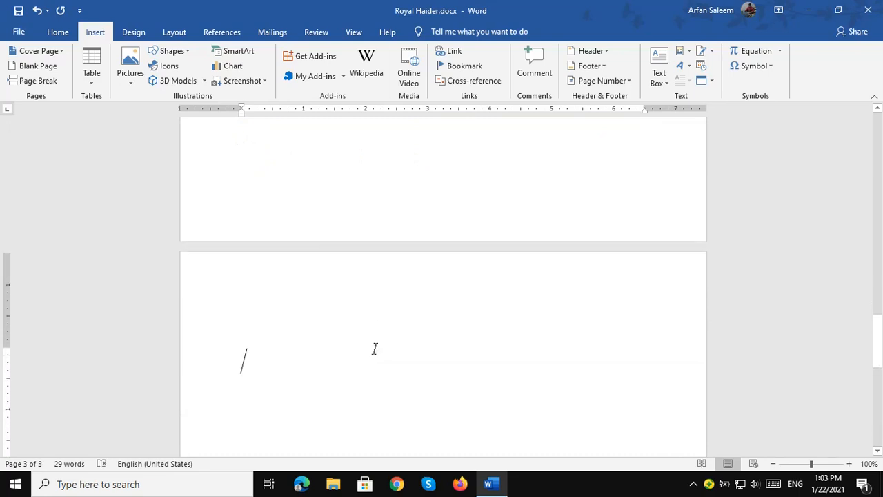
Delete the stray blank page and add a page break after the AFASF text to start page 3.
key("BackSpace")
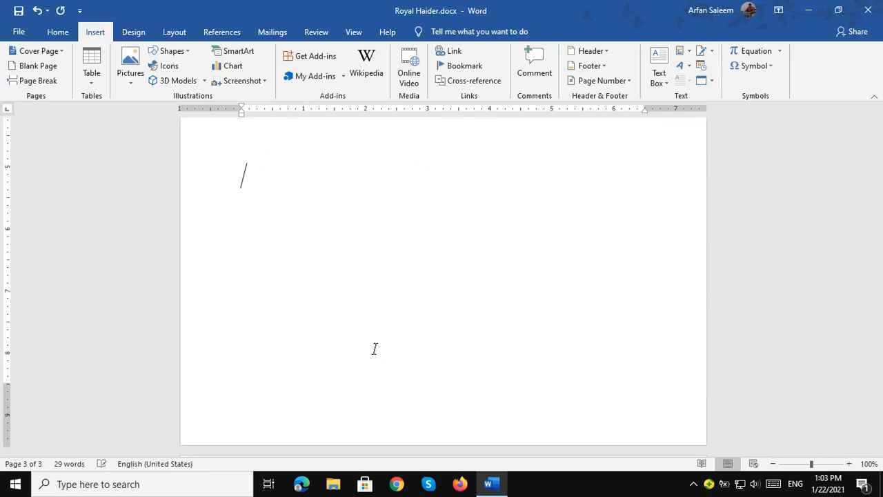
scroll(374, 349, "up", 3)
scroll(375, 349, "down", 1)
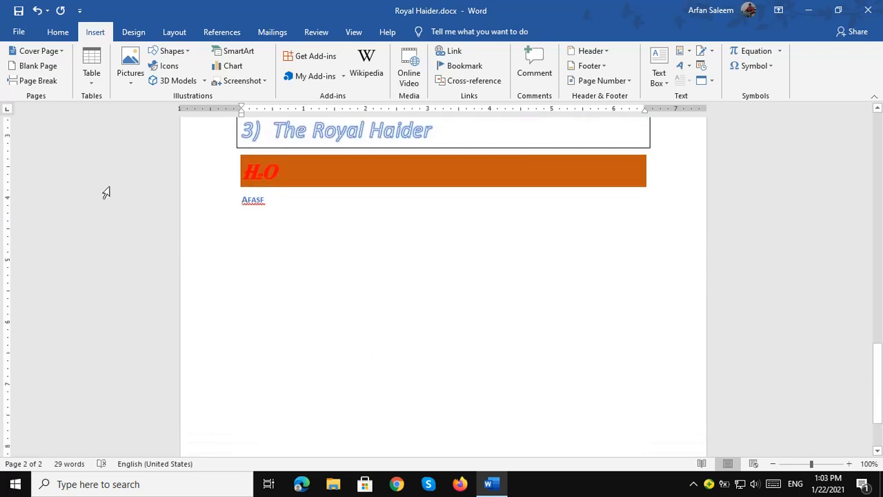
left_click(39, 82)
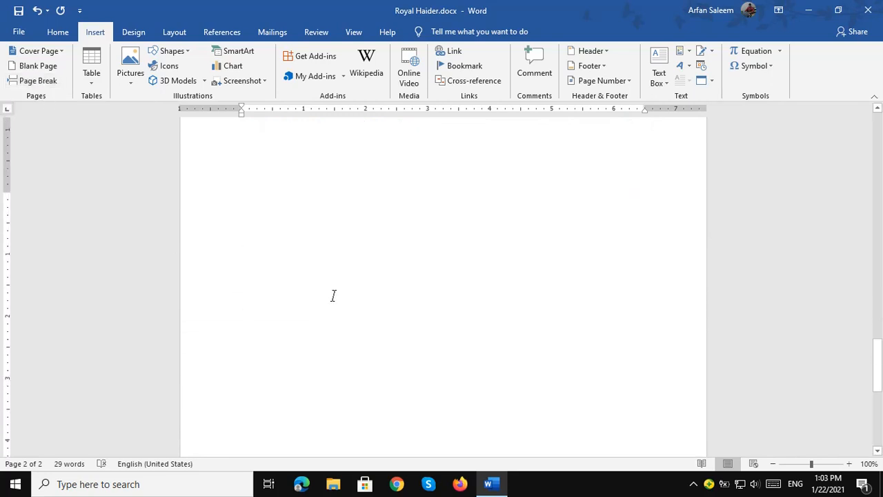
left_click(92, 87)
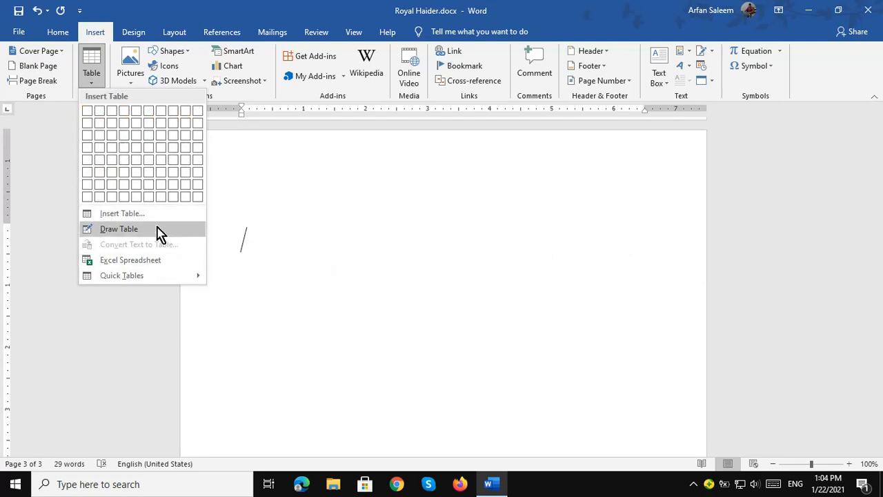
Insert a table with 7 columns and 10 rows on page 3 using the Insert Table dialog.
left_click(122, 215)
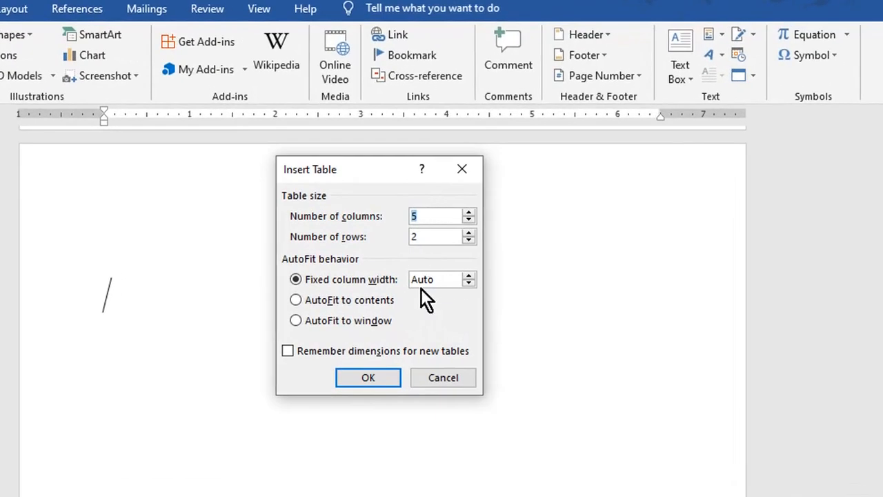
type("6")
key("BackSpace")
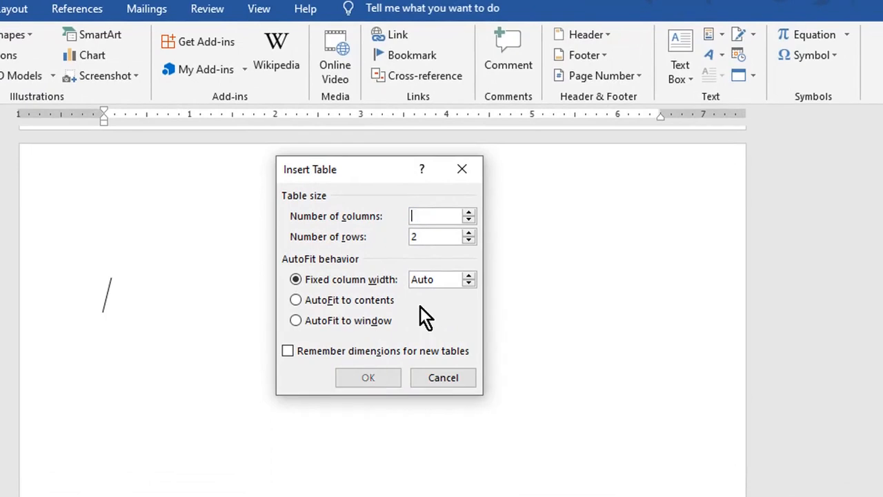
type("7")
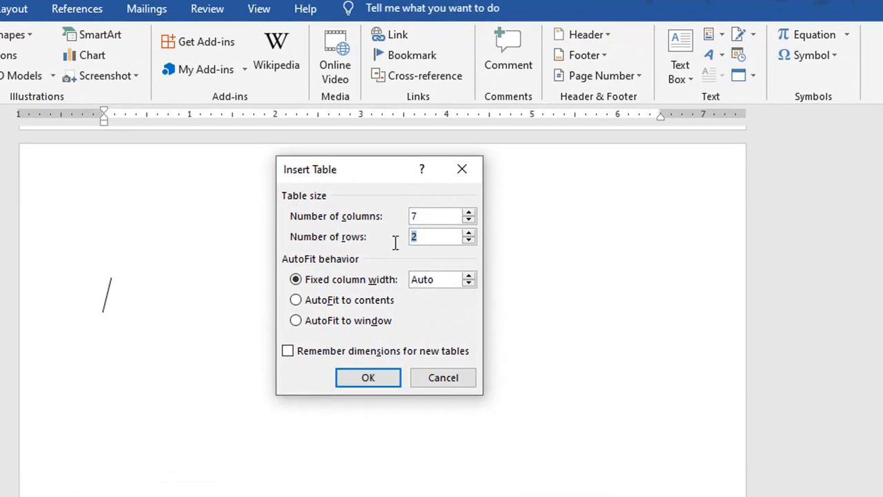
type("10")
left_click(364, 378)
scroll(262, 354, "down", 5)
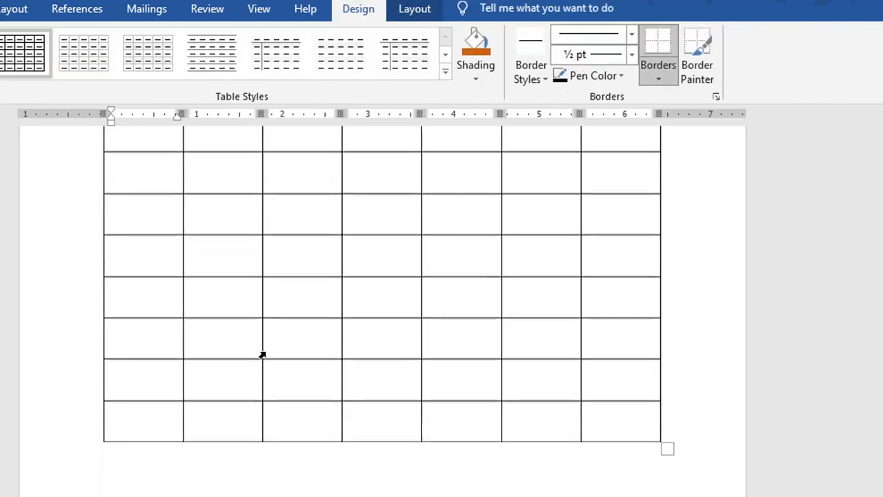
scroll(262, 354, "up", 5)
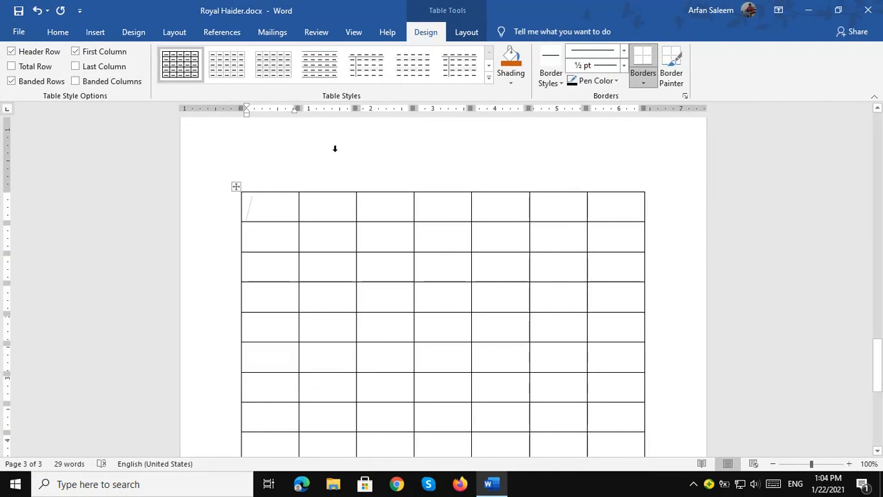
Place the insertion point on the empty line below the table.
left_click(56, 36)
left_click(96, 34)
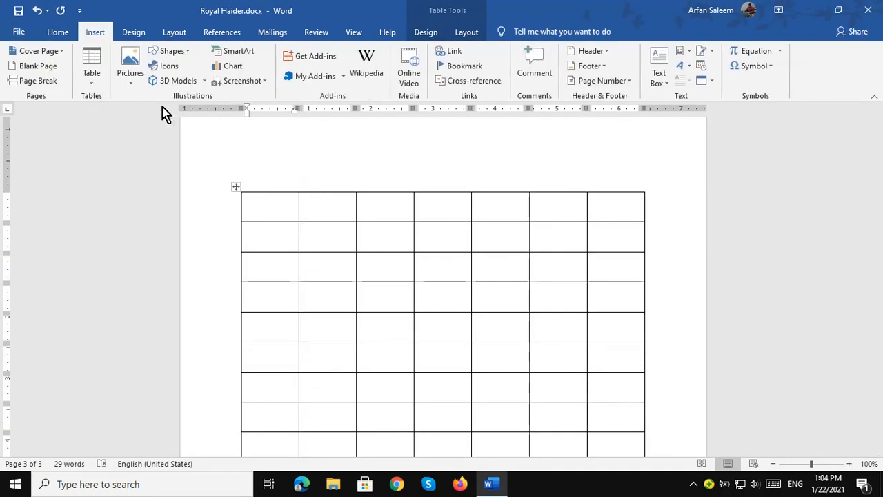
scroll(282, 226, "down", 1)
scroll(282, 226, "down", 5)
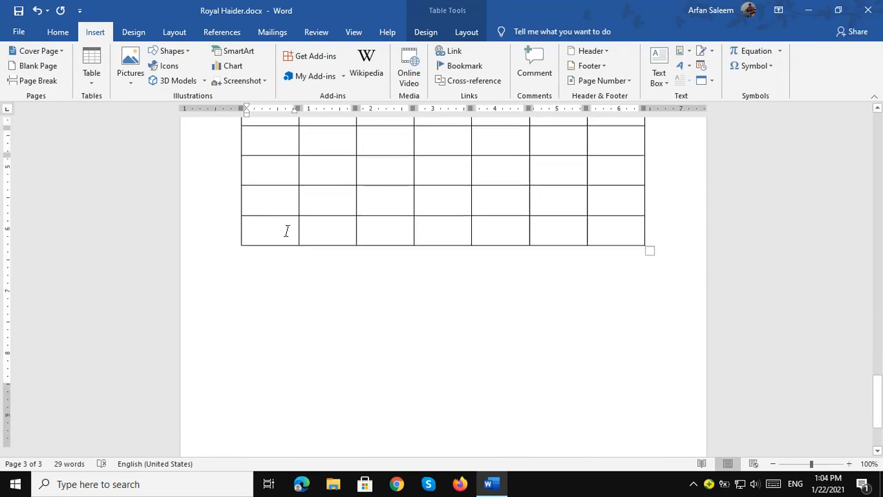
left_click(296, 247)
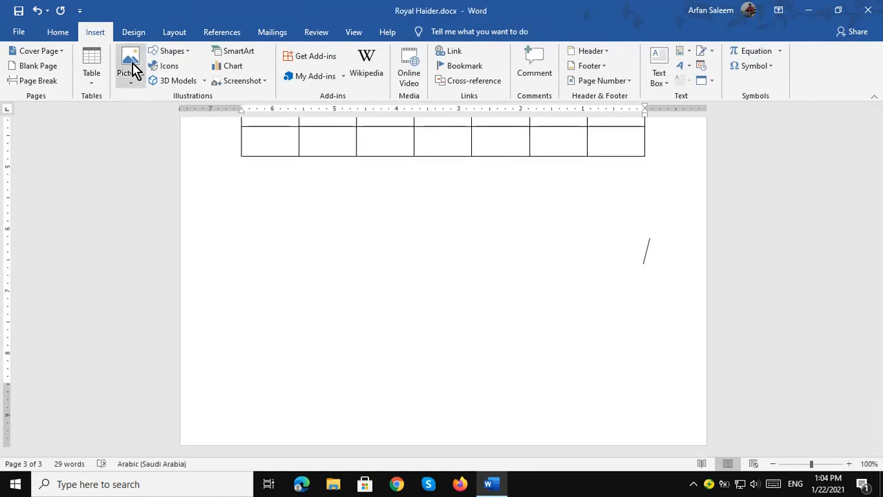
Insert 'boot camp - Kill Exams Certifications.jpg' from E:\killexams-image and enlarge it to 2.2" by 3.47".
left_click(131, 86)
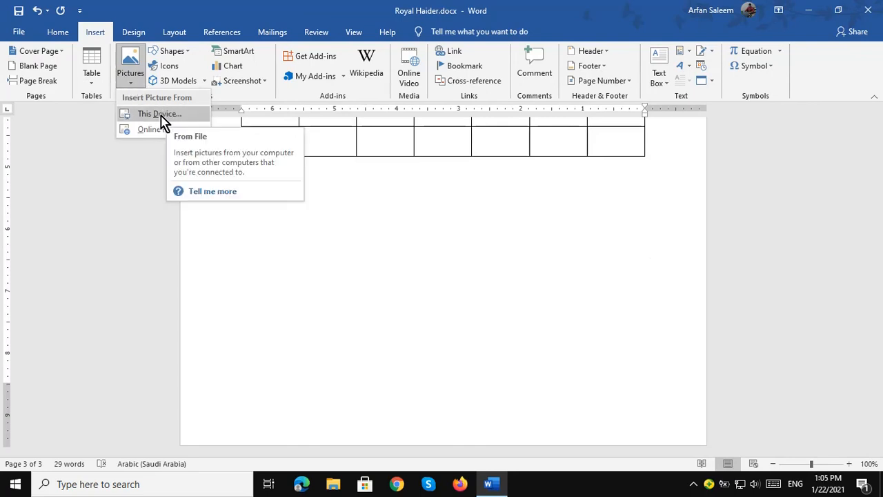
left_click(160, 116)
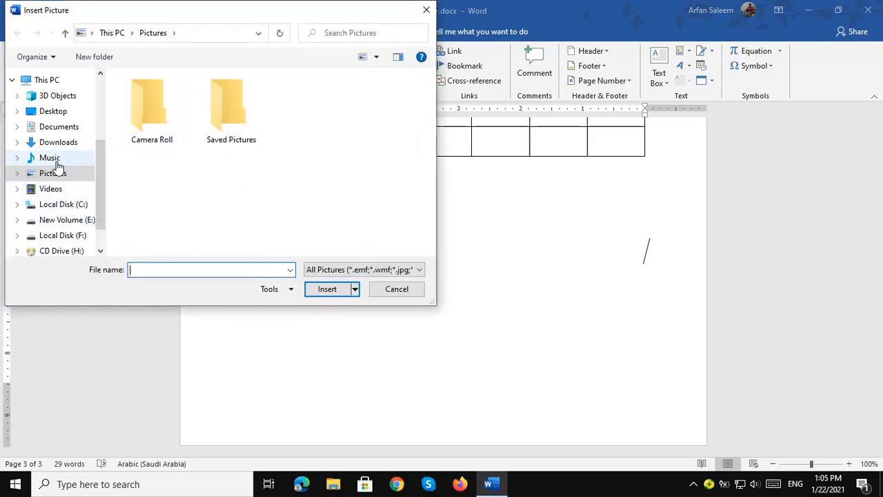
left_click(229, 119)
double_click(230, 118)
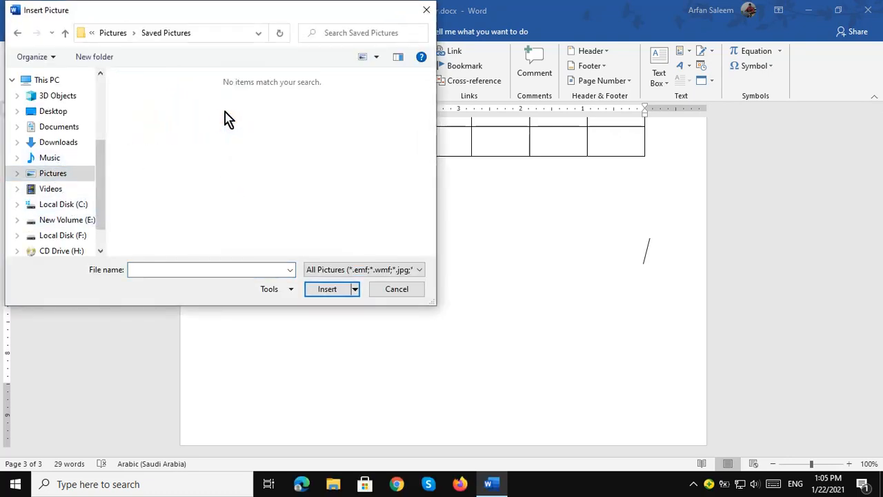
left_click(67, 223)
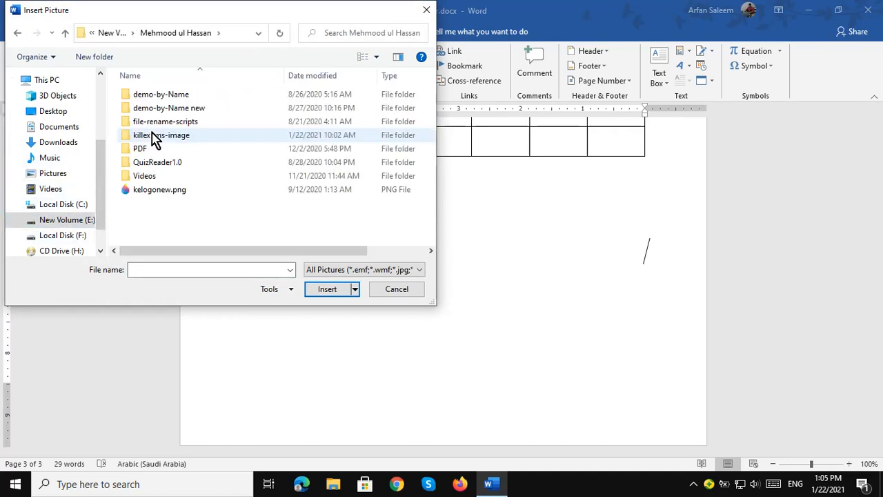
double_click(165, 135)
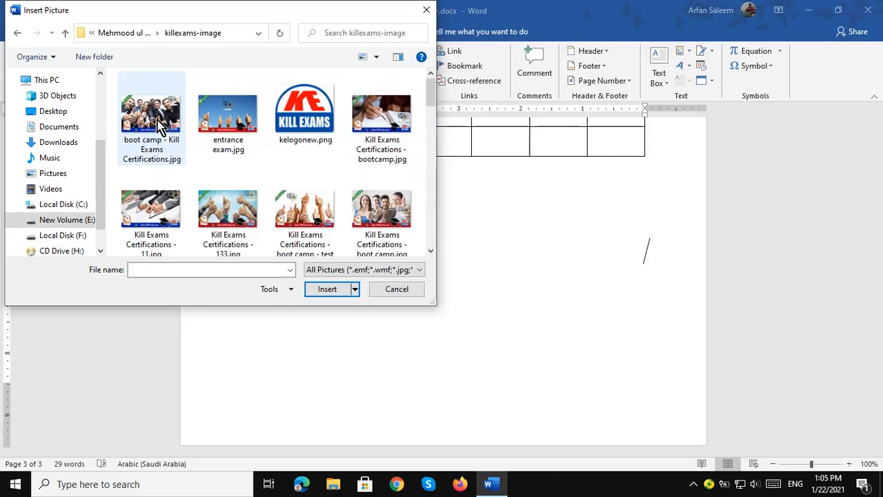
double_click(160, 126)
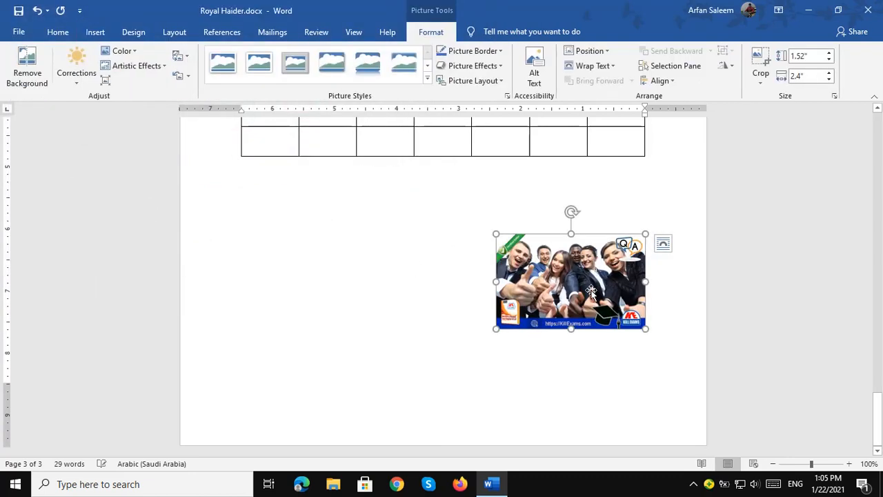
left_click_drag(493, 229, 456, 193)
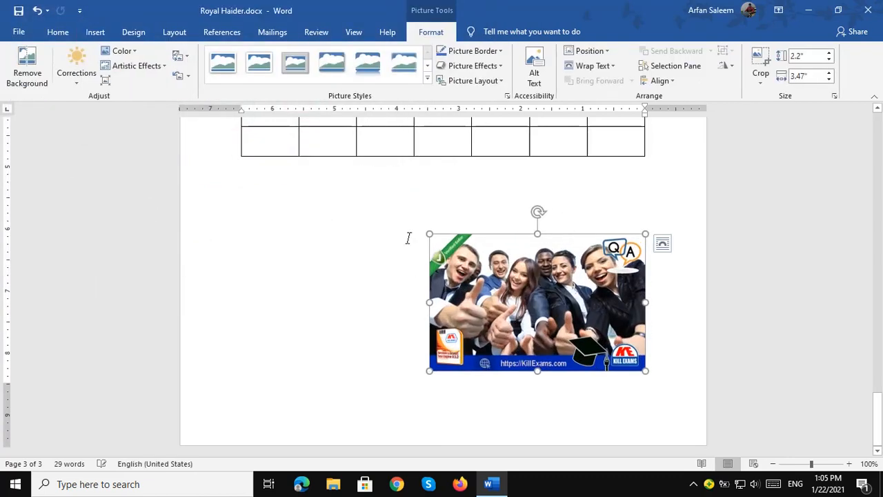
left_click(351, 296)
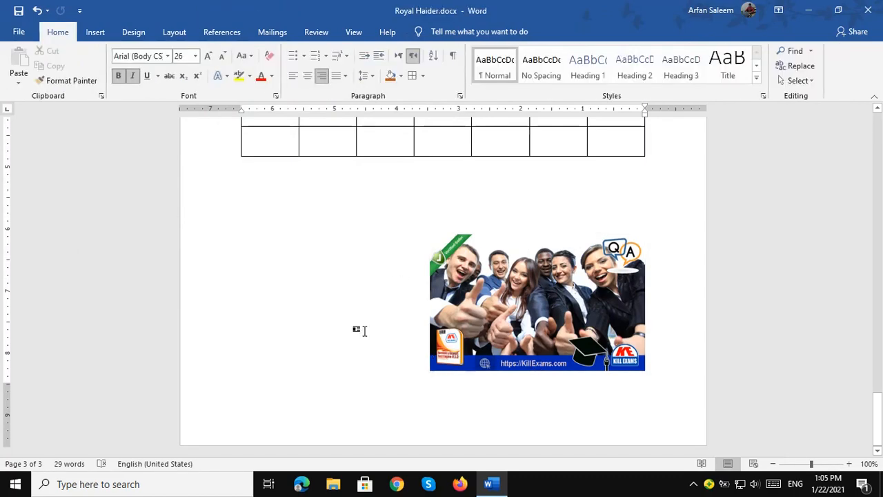
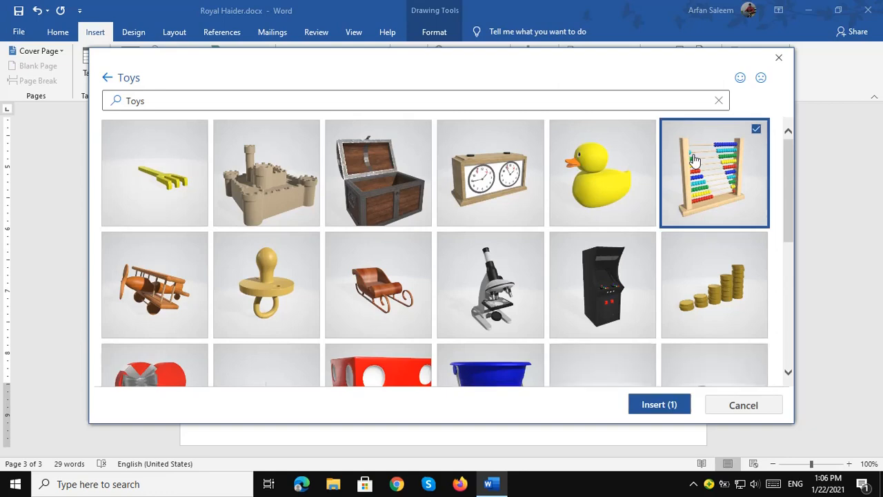
Insert the checked abacus 3D model from Toys, sized 2.31" by 2.48", over the photo.
scroll(664, 345, "down", 5)
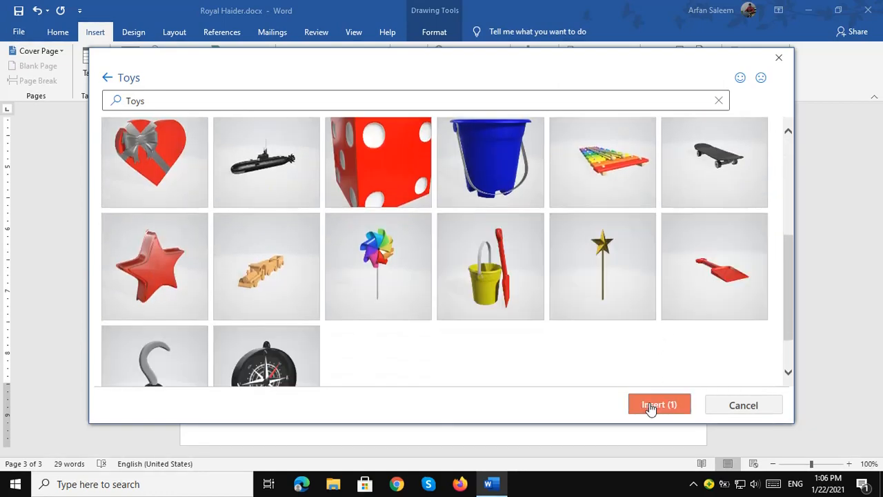
left_click(652, 405)
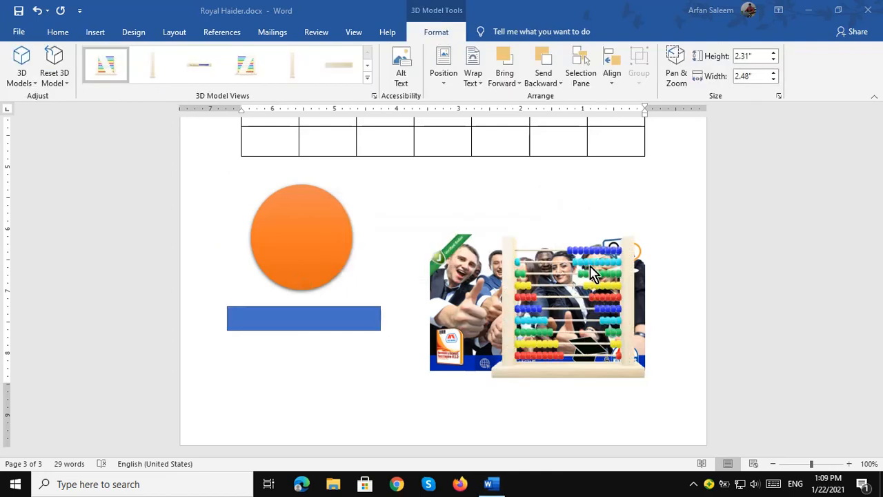
Drag the abacus model up-left so it overlaps the orange circle and the photo's top-left corner.
left_click_drag(597, 268, 354, 203)
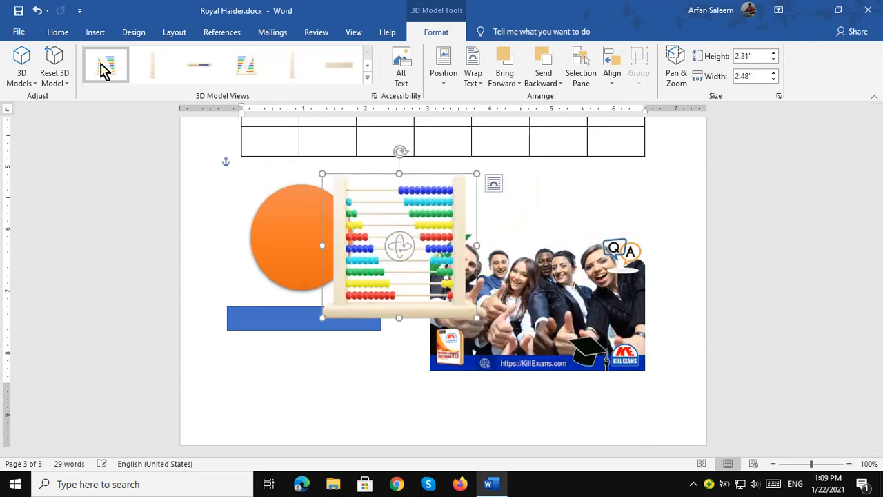
left_click(95, 34)
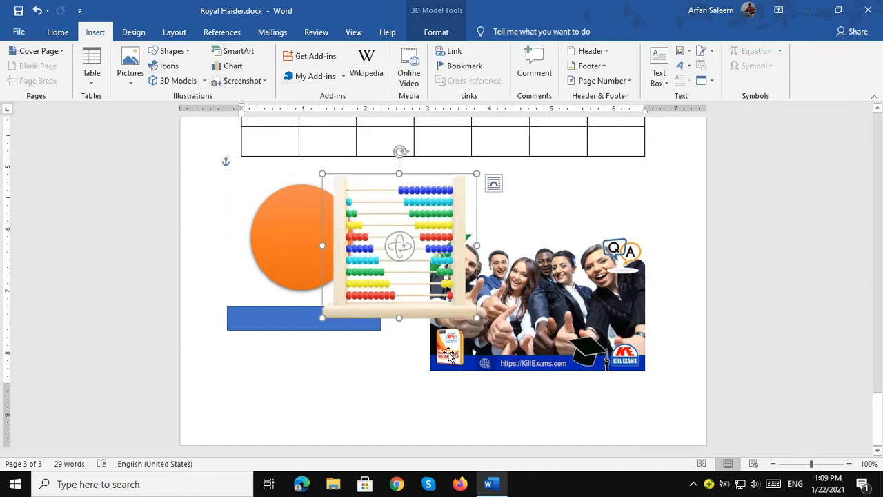
scroll(467, 238, "up", 10)
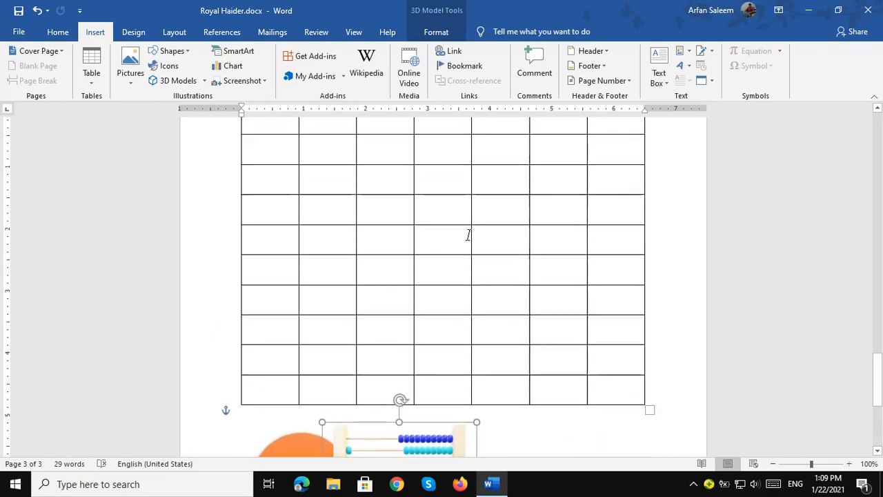
scroll(472, 223, "down", 4)
scroll(473, 222, "down", 5)
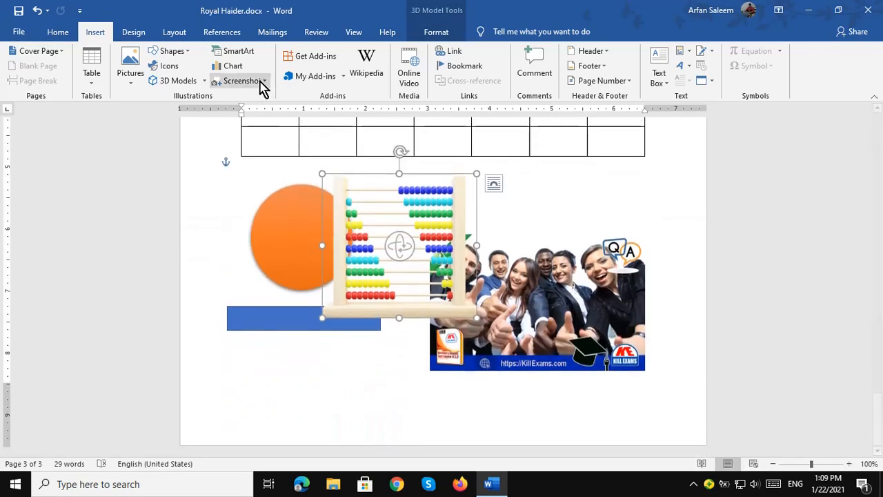
Check the Screenshot window options, close them, and move on through the ribbon tabs.
left_click(264, 82)
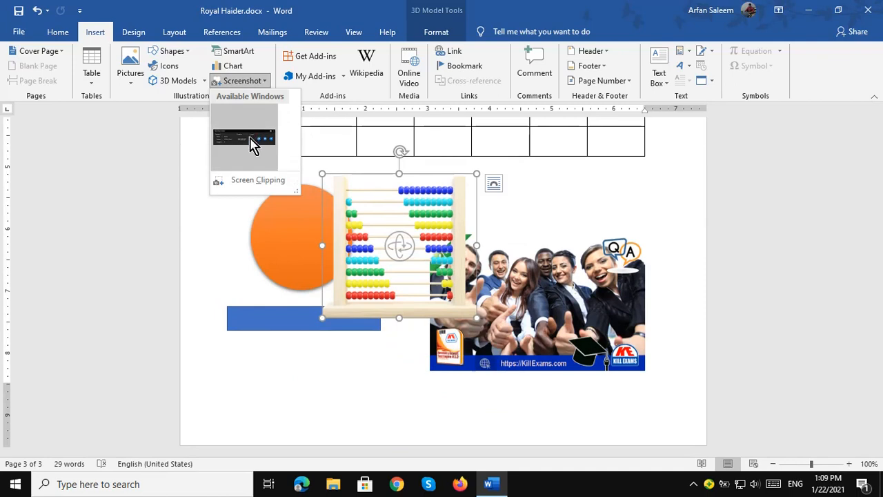
left_click(241, 86)
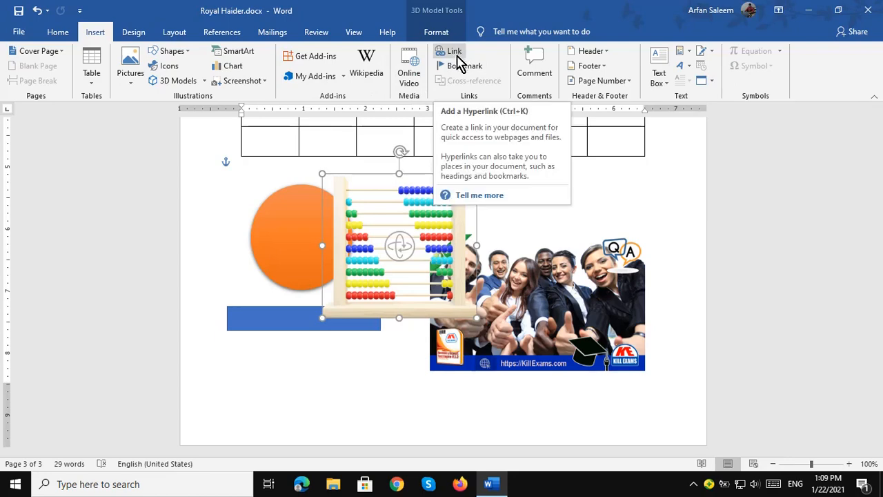
scroll(481, 377, "down", 3)
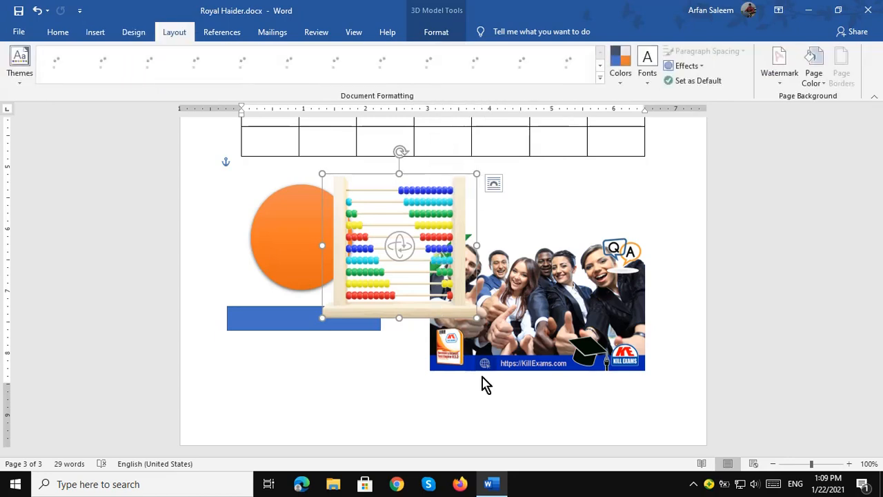
left_click(544, 395)
Select and delete the blank lines beside the pictures below the table.
left_click(96, 36)
double_click(618, 404)
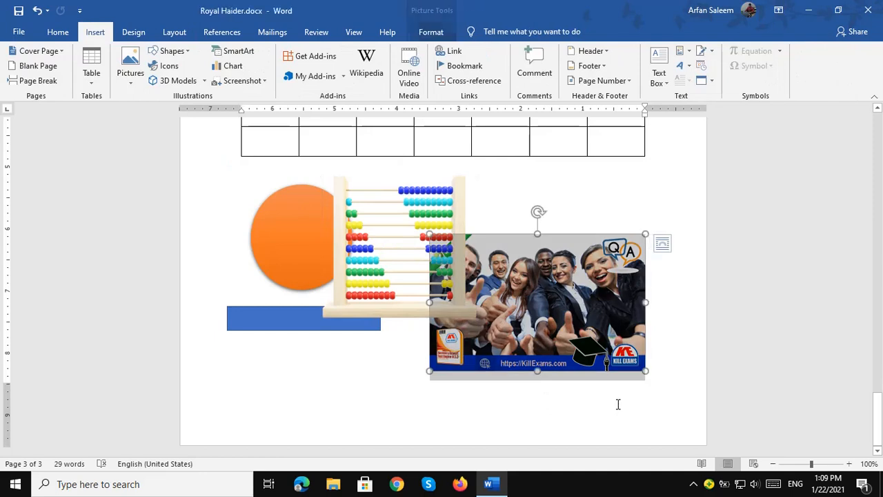
left_click(656, 169)
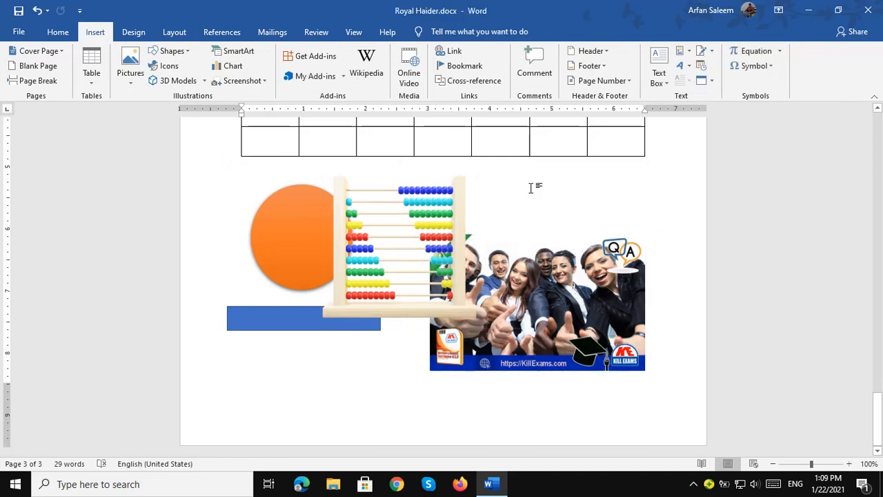
left_click_drag(276, 173, 508, 379)
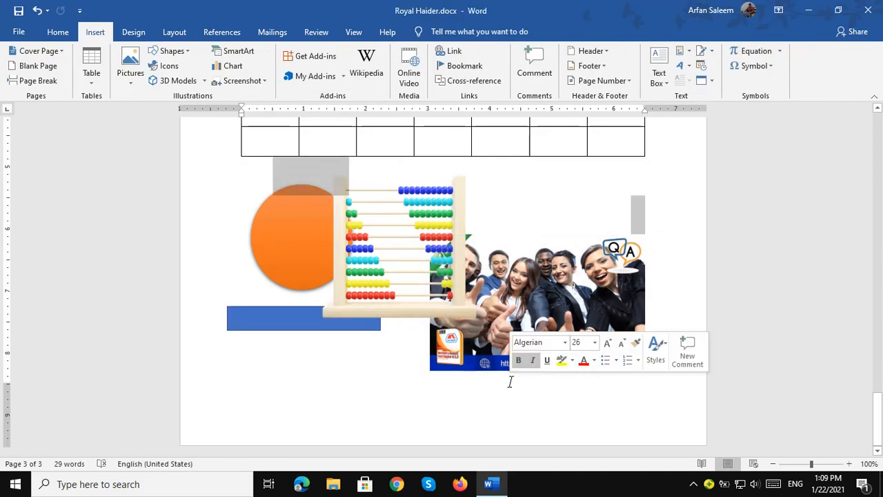
key("Delete")
Delete the people photo, abacus model, orange circle and blue rectangle, leaving a fresh empty line.
left_click(555, 326)
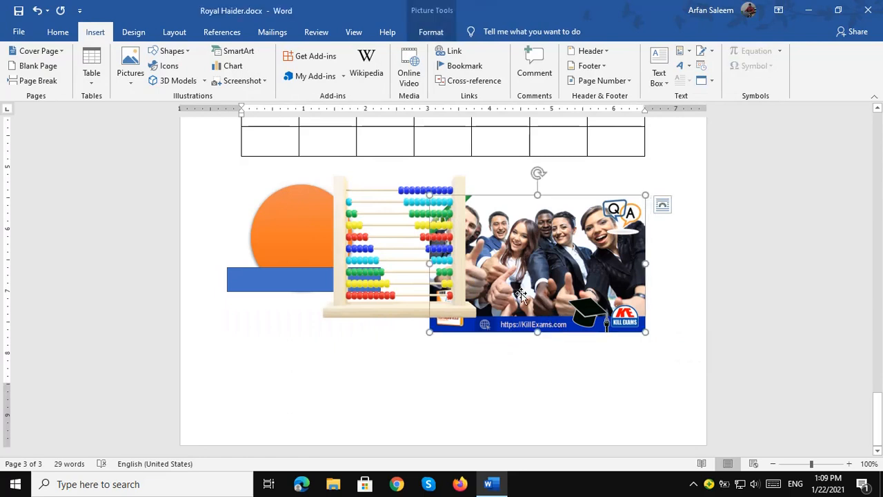
key("Delete")
left_click(438, 275)
key("Delete")
left_click(309, 249)
key("Delete")
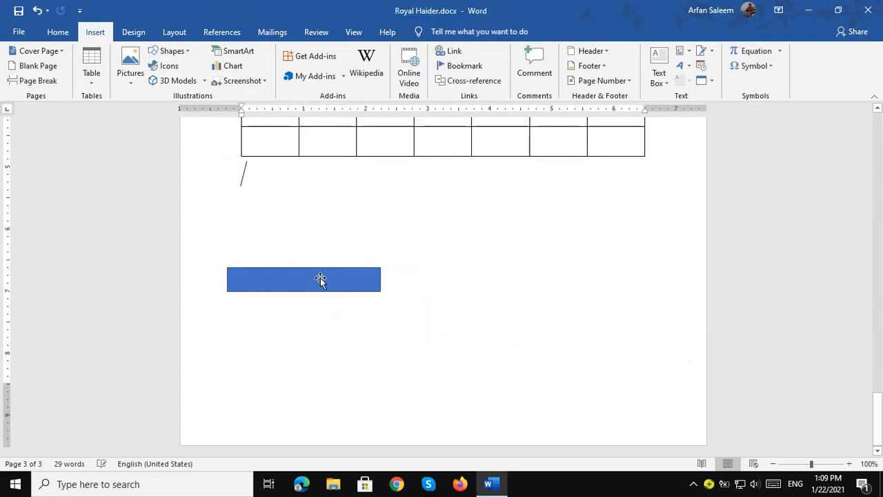
left_click(320, 278)
key("Delete")
key("Return")
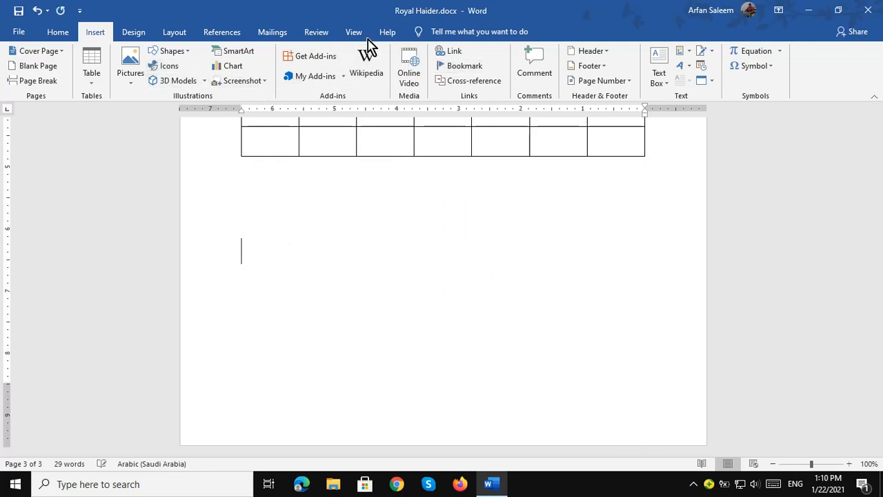
Start a hyperlink below the table, first picking a desktop text file as the target.
left_click(454, 54)
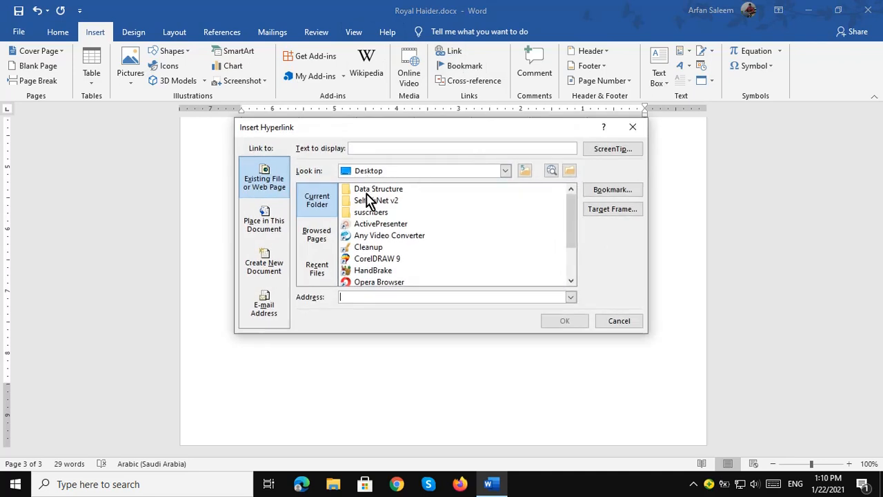
scroll(379, 225, "down", 2)
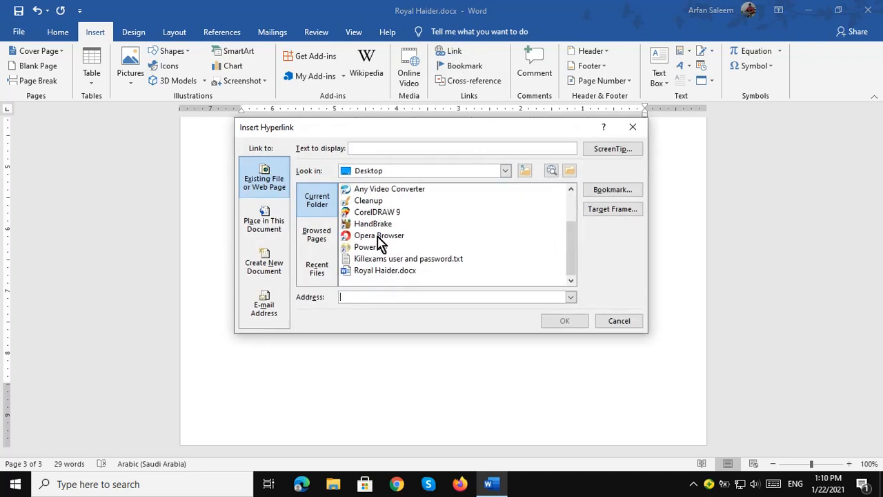
scroll(372, 276, "up", 1)
scroll(373, 276, "down", 1)
left_click(374, 262)
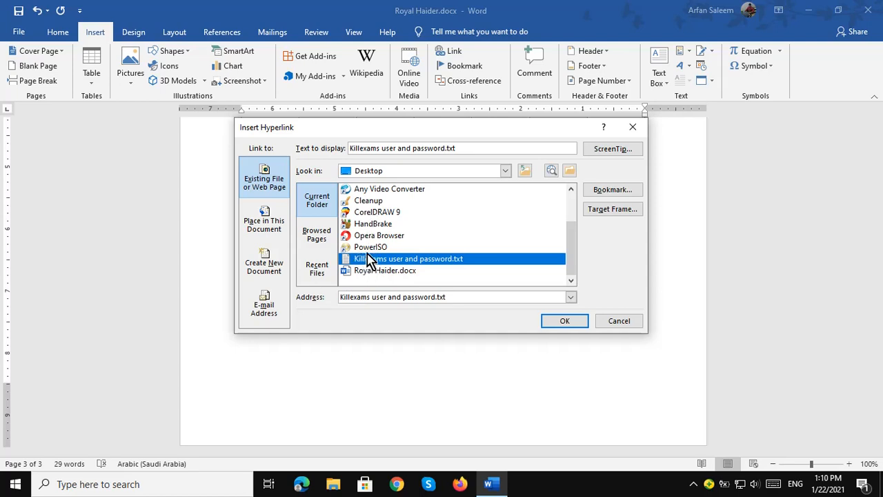
Link to 'Kill Exams Certifications - 11.jpg' in E:\killexams-image and select the link text.
left_click(506, 173)
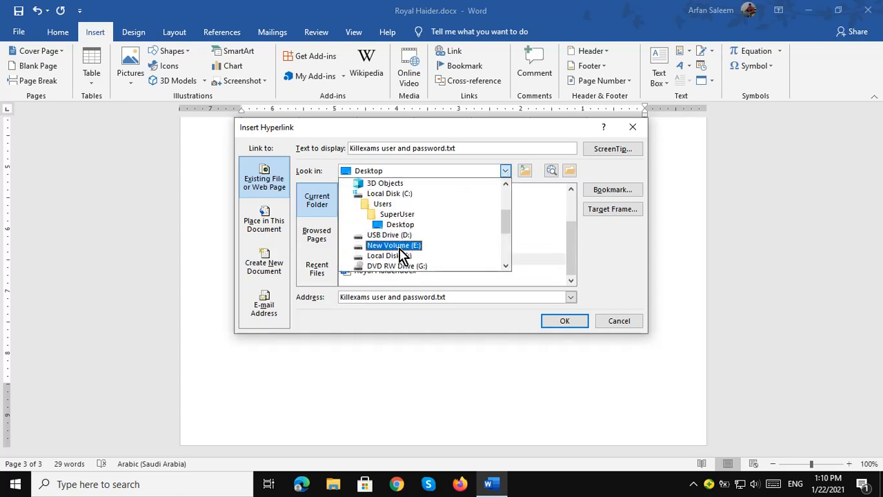
left_click(396, 246)
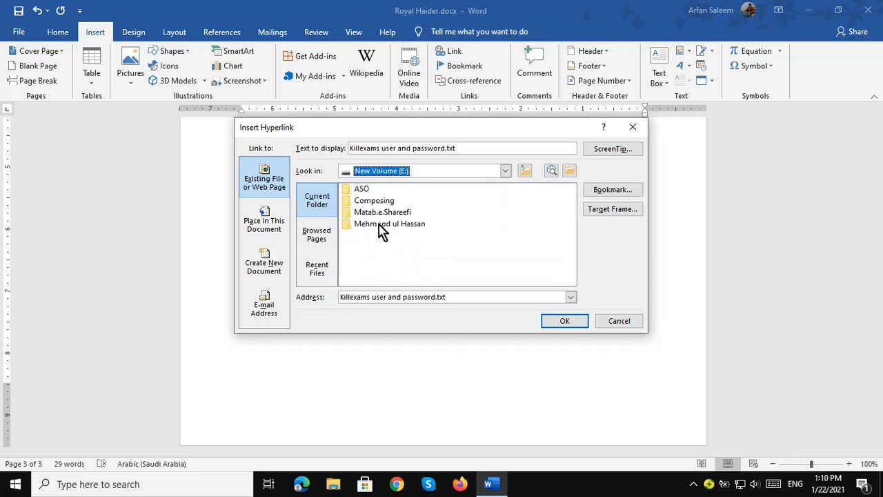
double_click(382, 228)
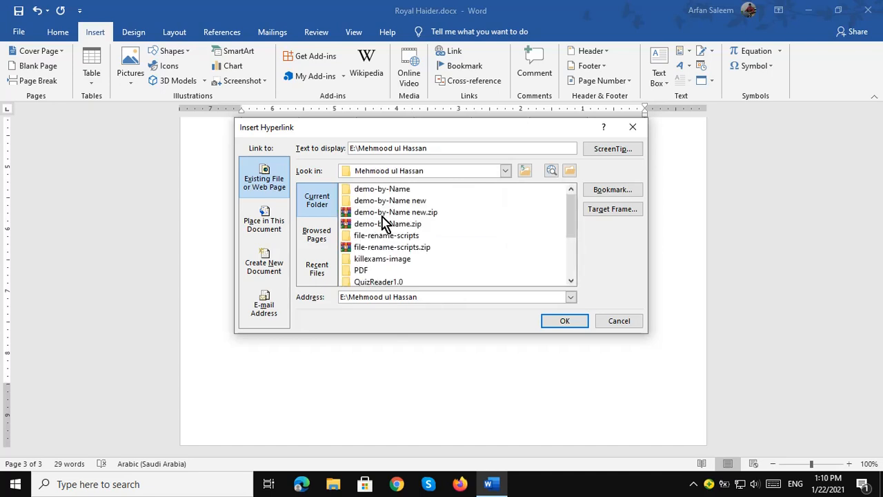
double_click(379, 259)
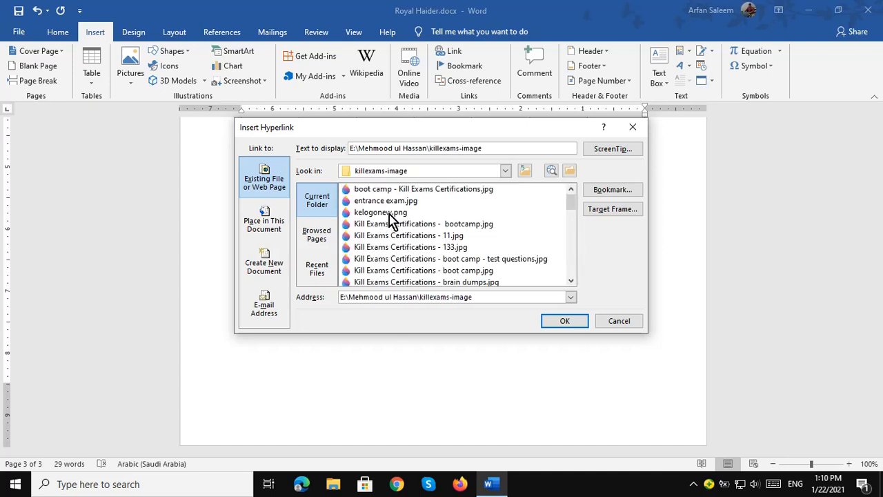
left_click(390, 215)
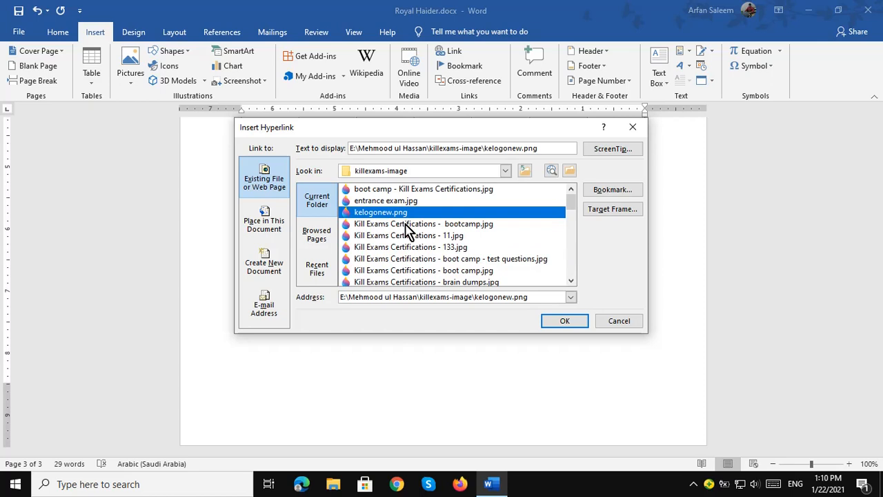
left_click(407, 236)
left_click(558, 324)
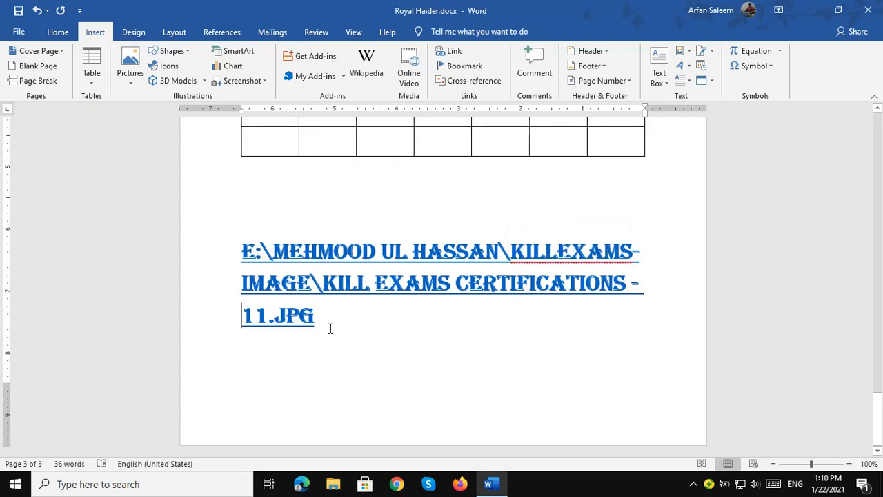
left_click_drag(330, 329, 223, 249)
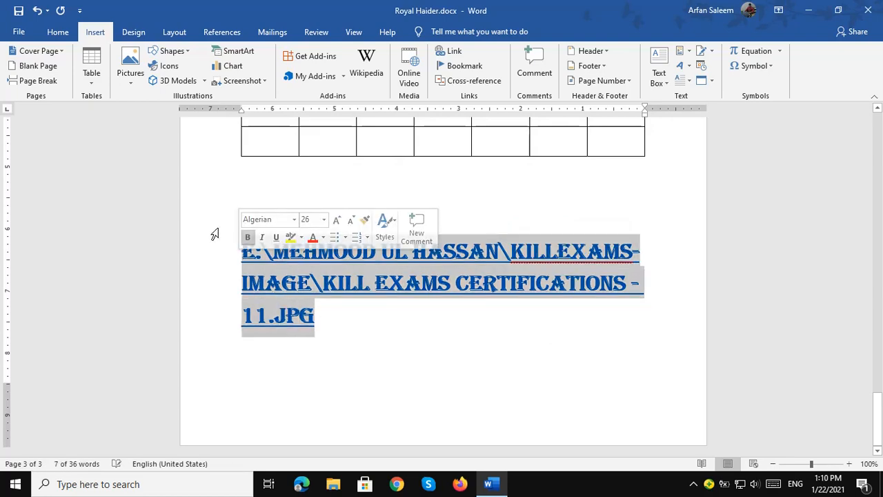
Shrink the hyperlink text to size 11 and set it in Calibri Light (Headings).
key("ctrl+bracketleft")
key("ctrl+bracketleft")
key("ctrl+bracketleft")
key("ctrl+bracketleft")
key("ctrl+bracketleft")
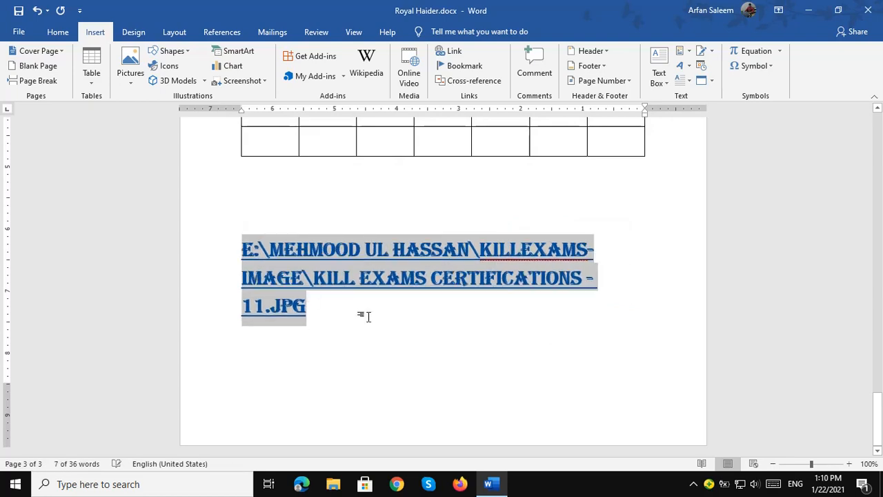
key("ctrl+bracketleft")
key("ctrl+bracketleft")
key("ctrl+bracketleft")
key("ctrl+bracketleft")
key("ctrl+bracketleft")
key("ctrl+bracketleft")
key("ctrl+bracketleft")
key("ctrl+bracketleft")
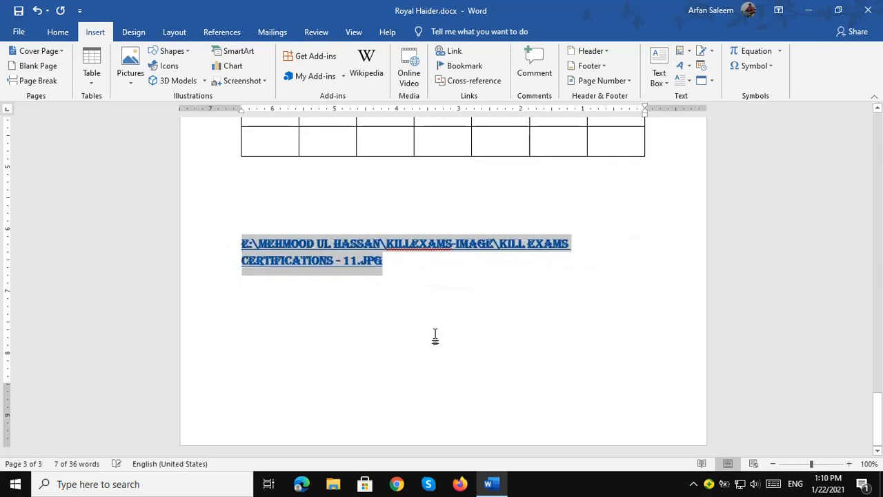
key("ctrl+bracketleft")
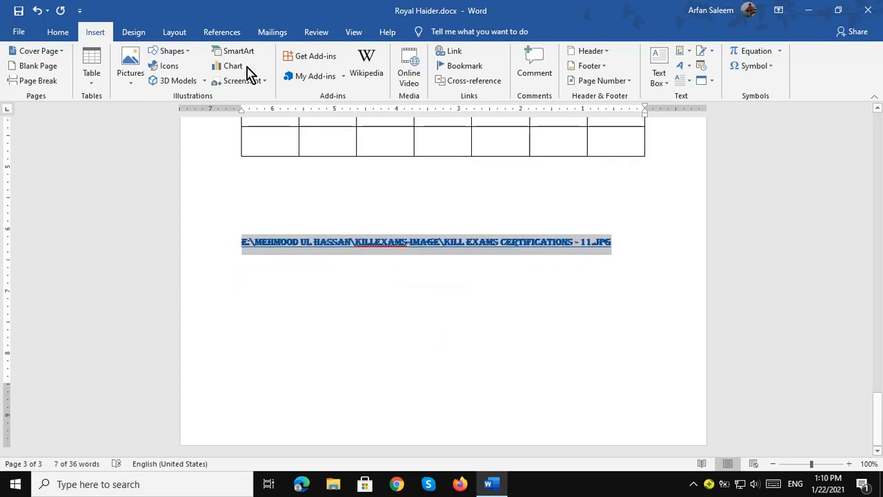
left_click(59, 35)
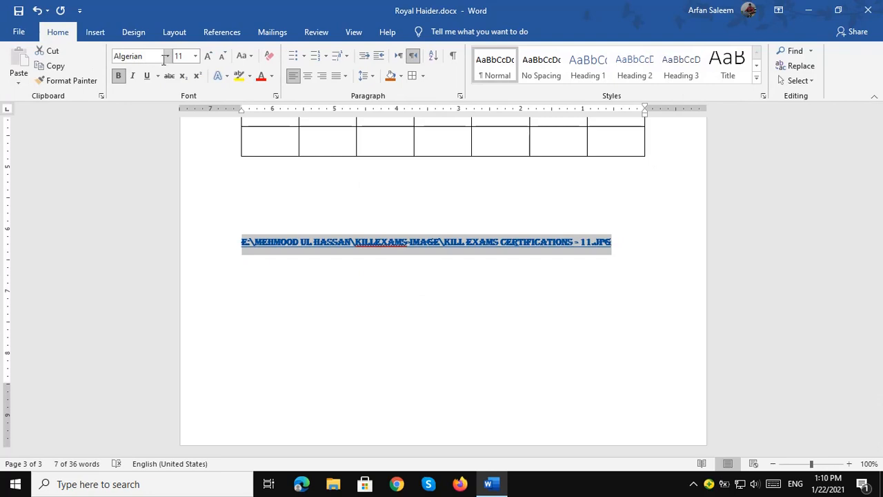
left_click(166, 57)
left_click(168, 89)
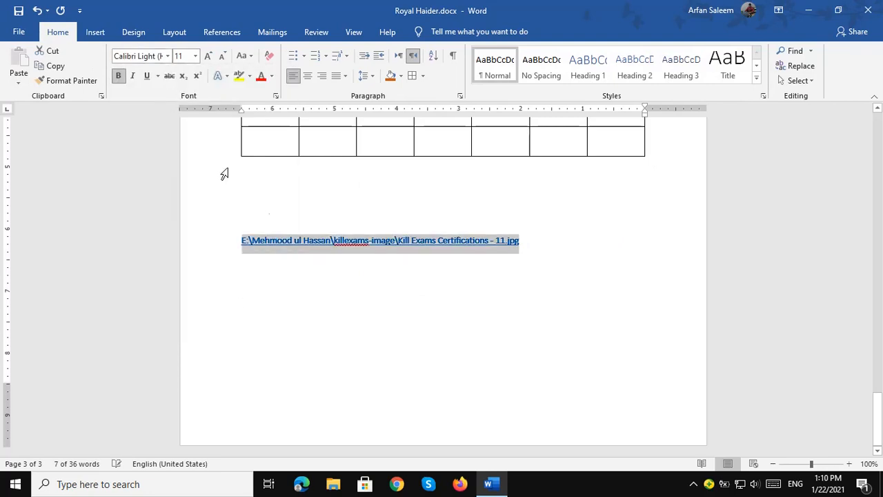
Deselect the link and place the insertion point on the empty line below it.
left_click(413, 290)
left_click(543, 247)
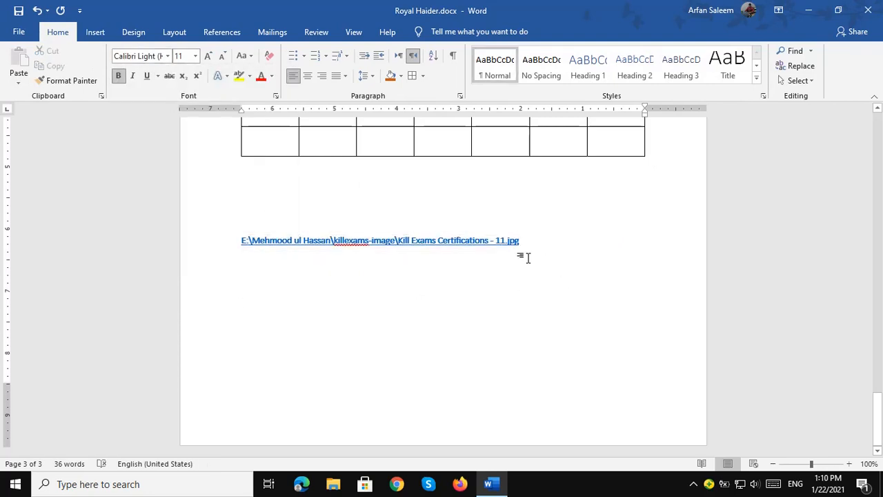
left_click(523, 256)
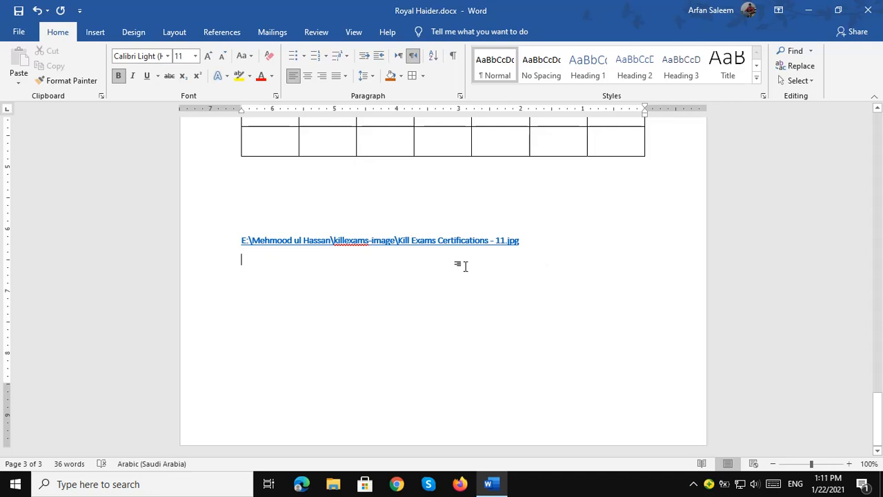
left_click(427, 249, "ctrl")
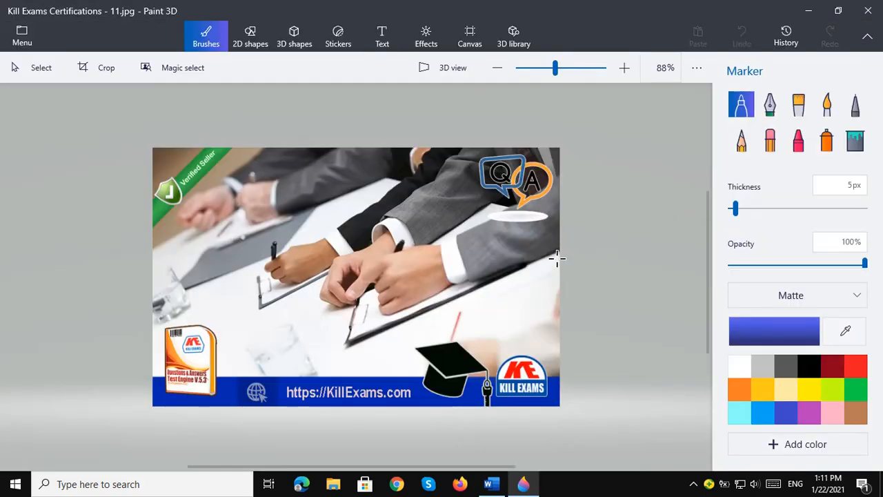
left_click(867, 11)
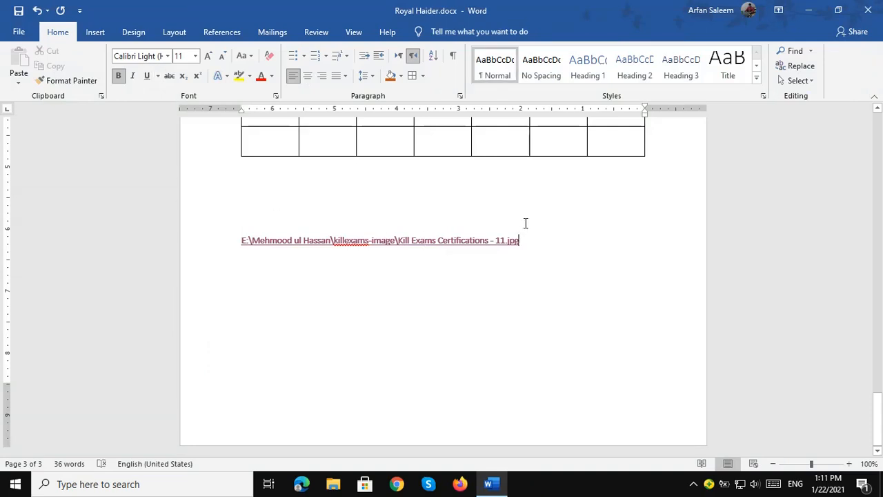
Add the comment 'This is an image link for clients' to the image-link line.
key("Return")
key("Return")
left_click(95, 31)
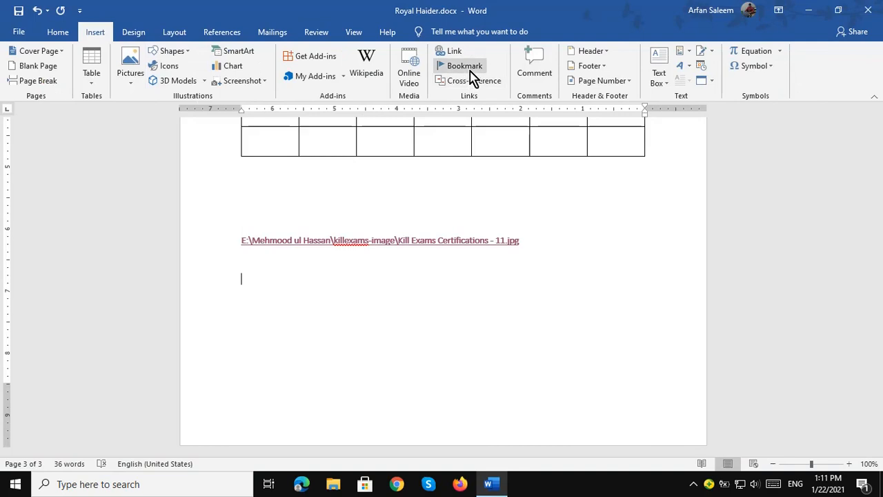
left_click(539, 70)
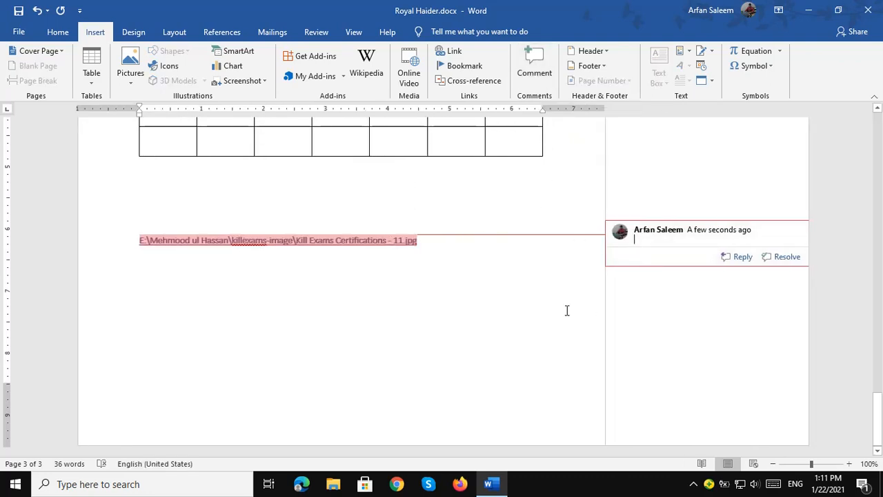
type("This is an image link for clients")
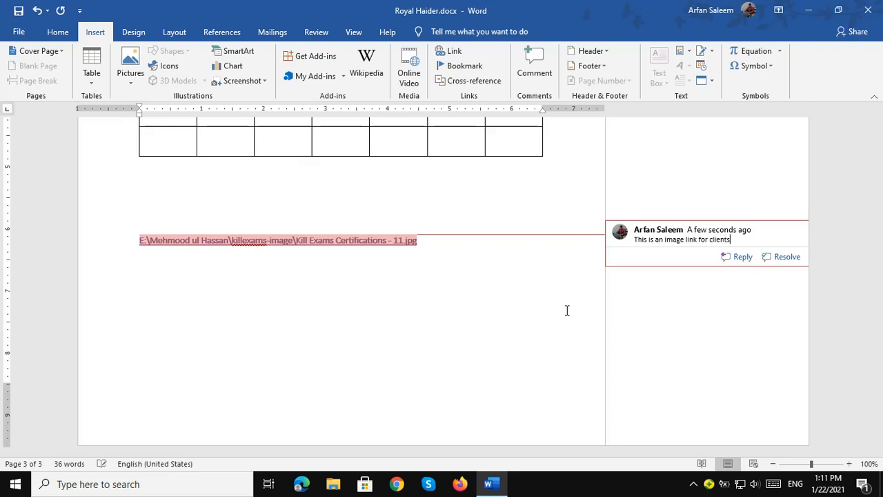
Start a reply to the comment, then mark the comment thread as resolved.
left_click(739, 257)
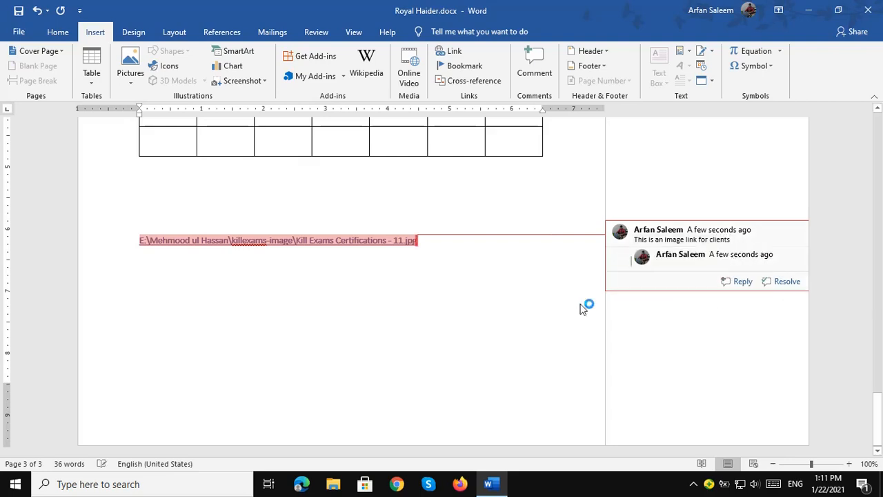
left_click(464, 301)
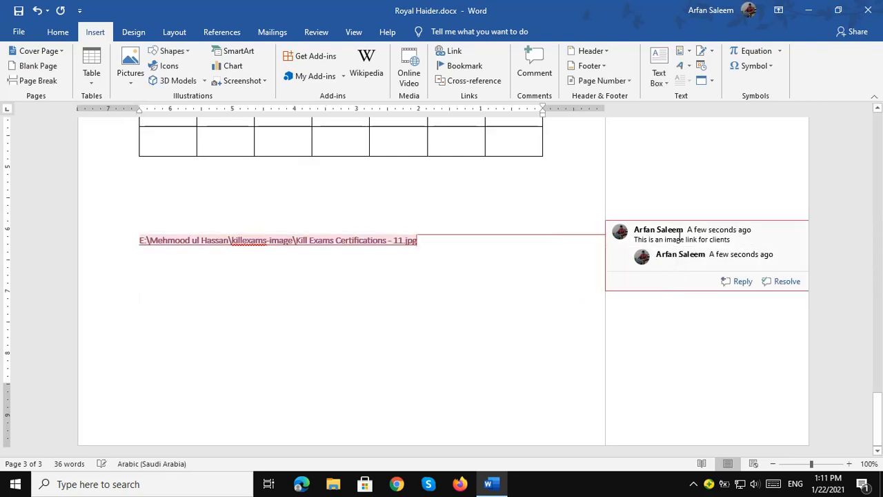
left_click(780, 290)
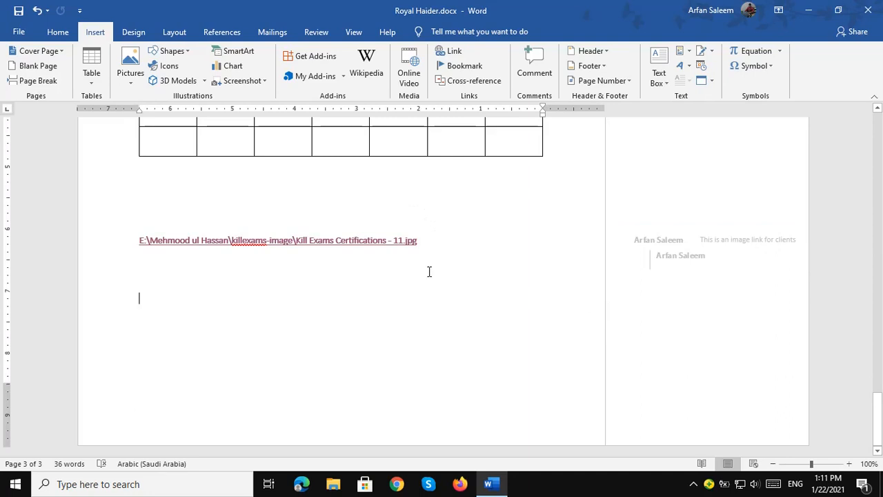
Insert a Blank header with a Plain Number 2 page number at the top, then close it.
left_click(604, 55)
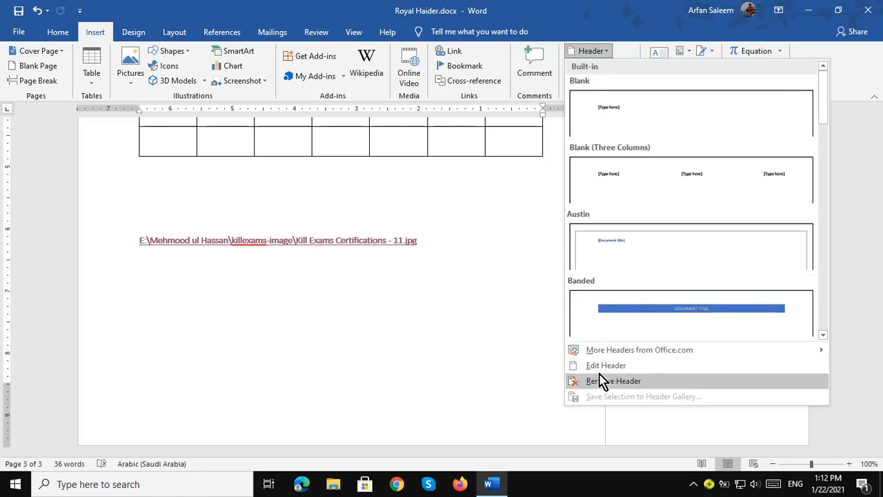
scroll(387, 276, "up", 10)
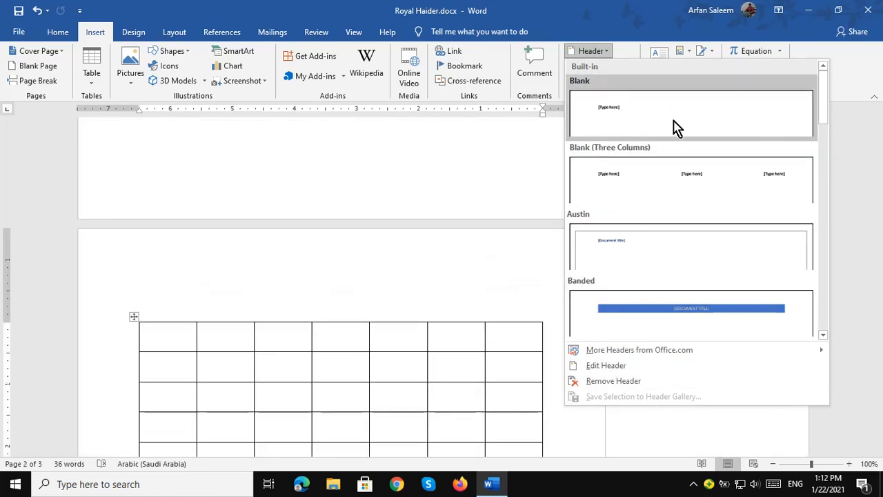
left_click(604, 114)
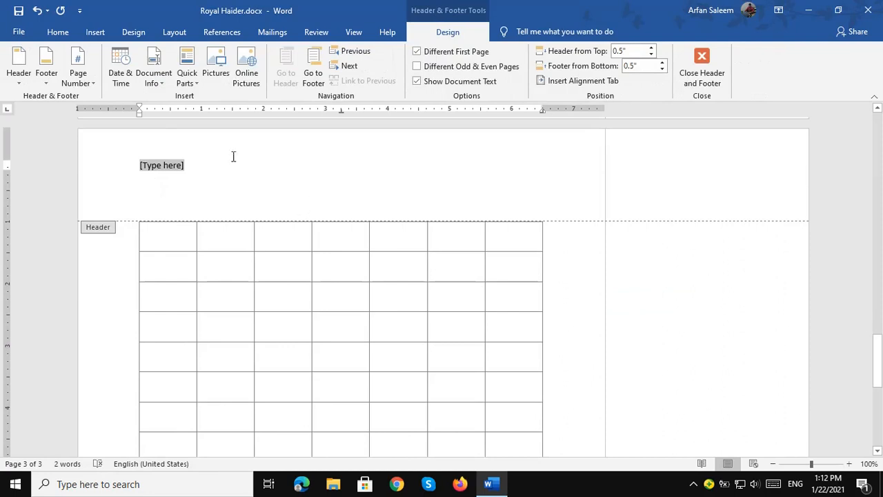
left_click(19, 89)
left_click(78, 86)
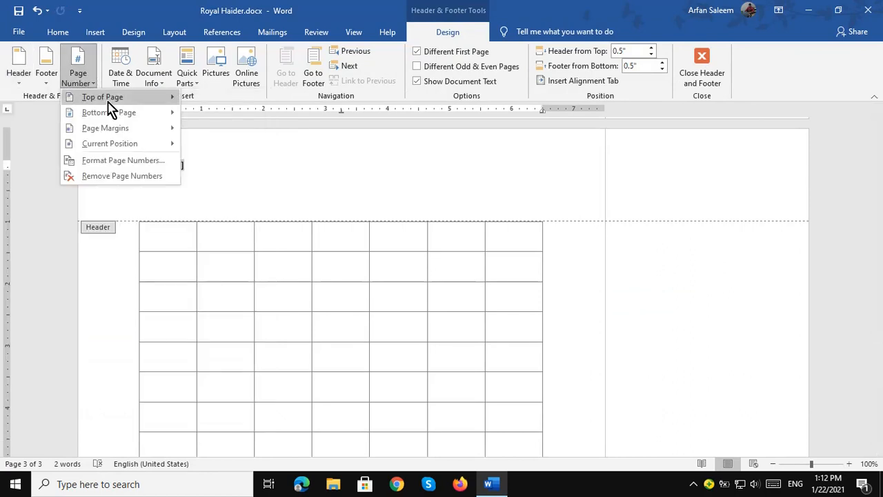
mouse_move(108, 103)
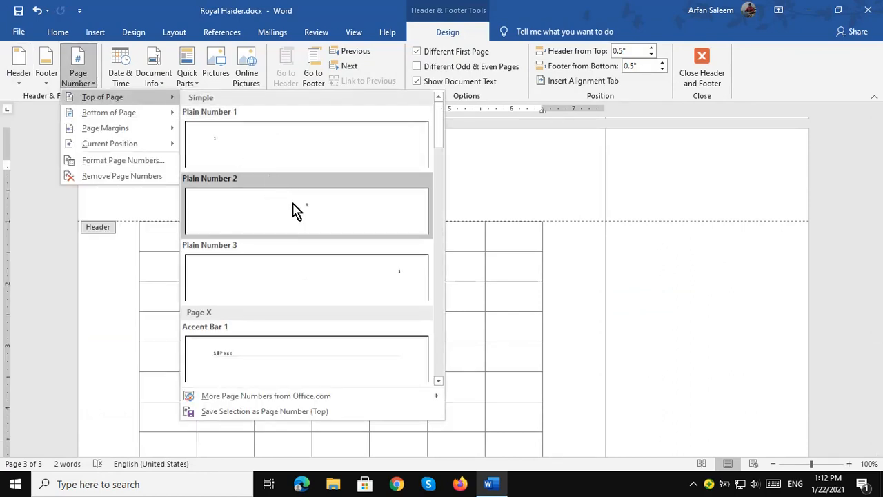
left_click(307, 214)
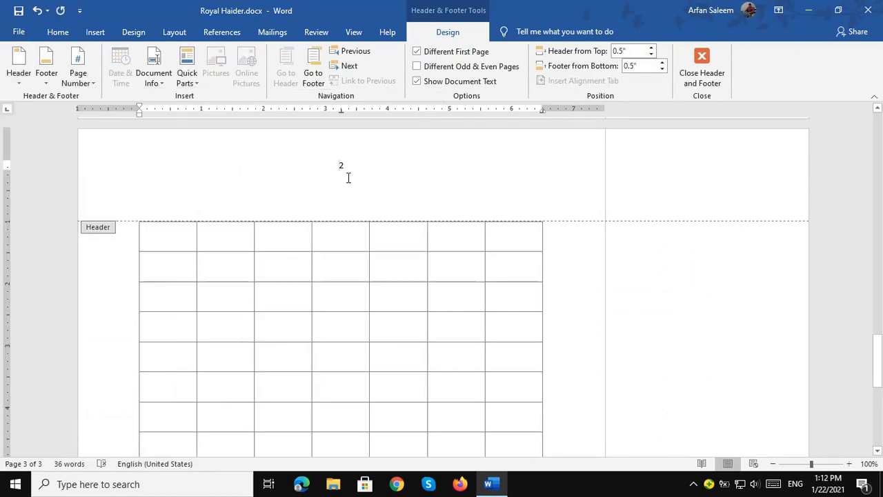
left_click(701, 69)
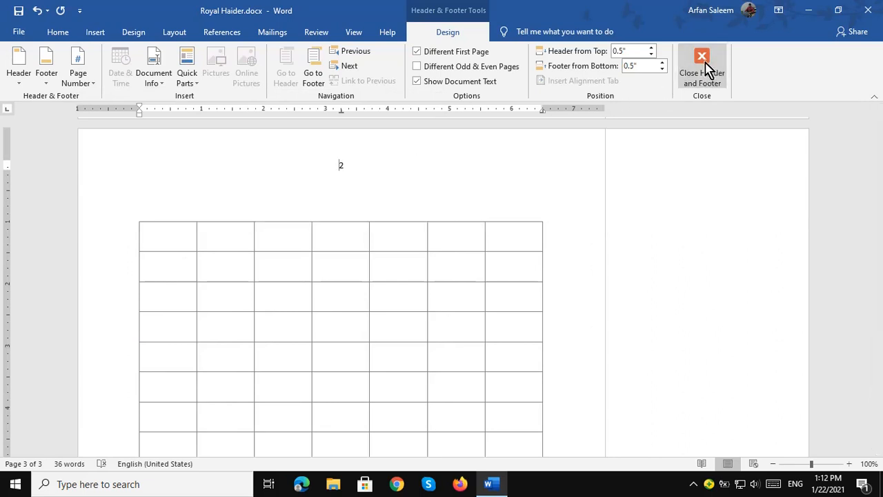
Scroll back through the document to the empty line below the image link.
scroll(441, 247, "up", 15)
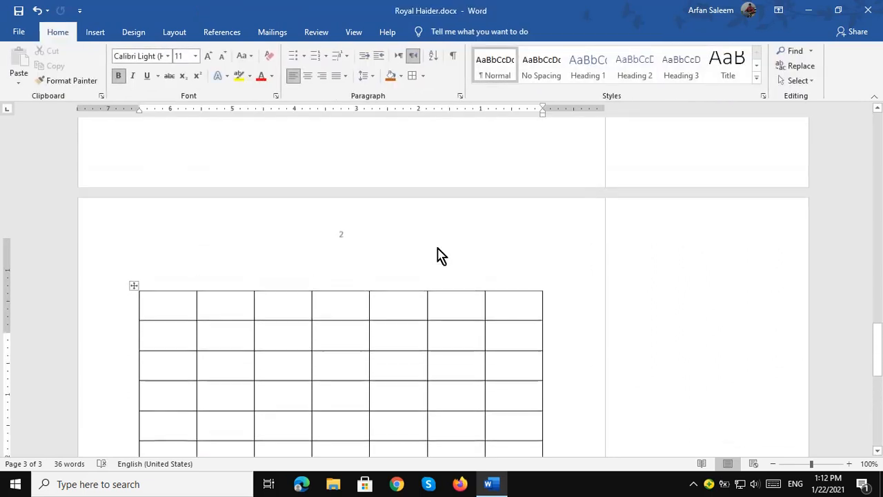
scroll(437, 247, "up", 10)
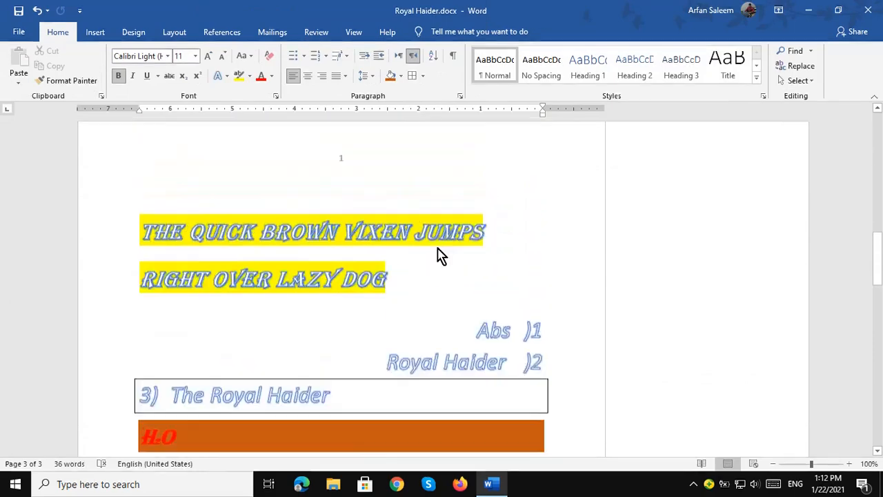
left_click_drag(366, 352, 350, 355)
scroll(475, 260, "up", 12)
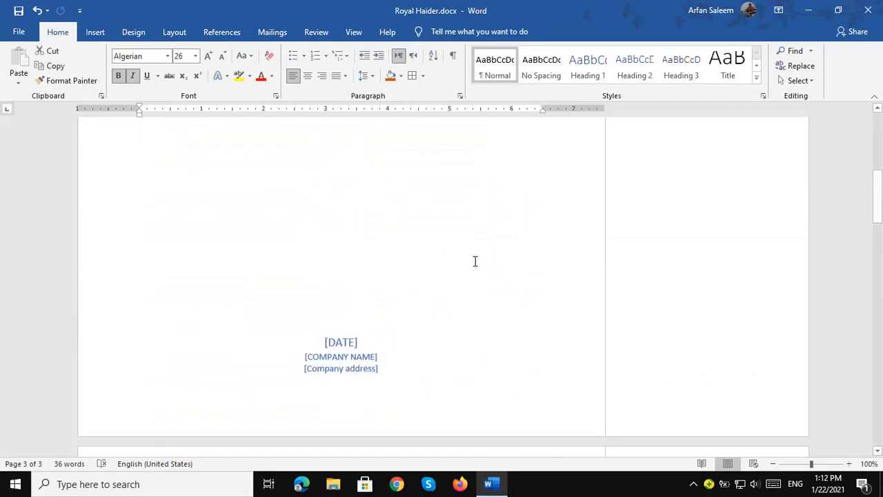
scroll(462, 258, "down", 15)
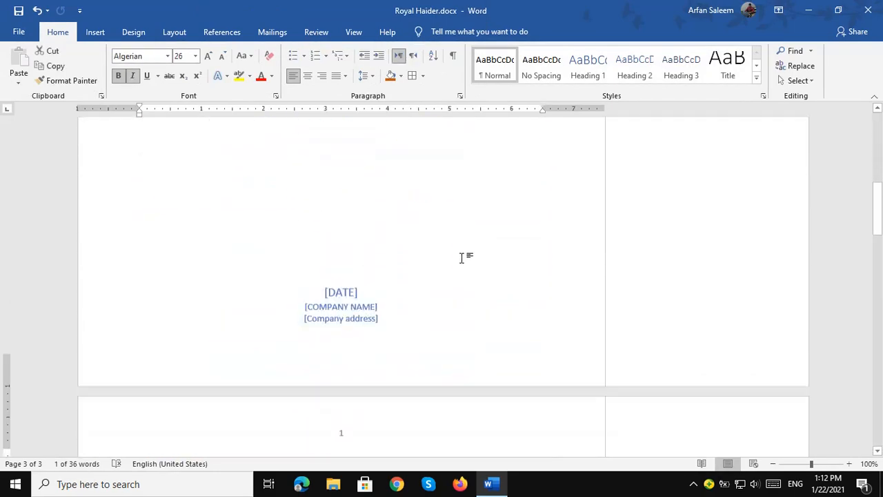
scroll(458, 259, "down", 9)
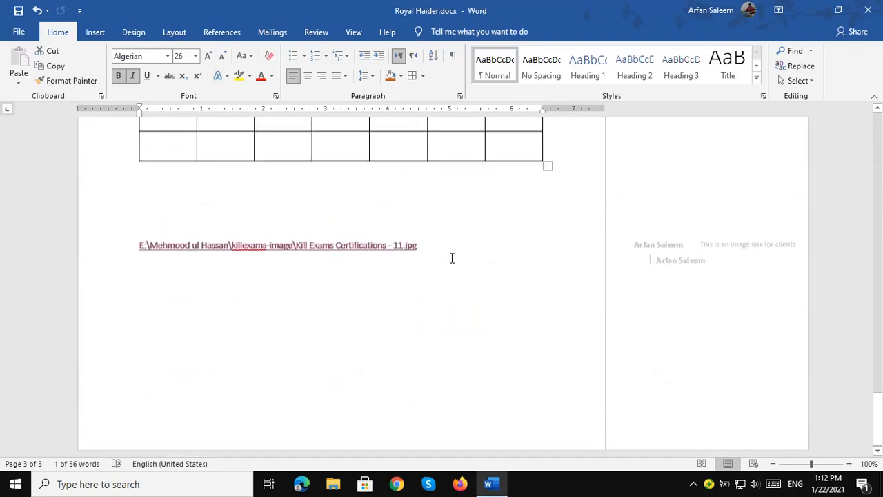
left_click(427, 270)
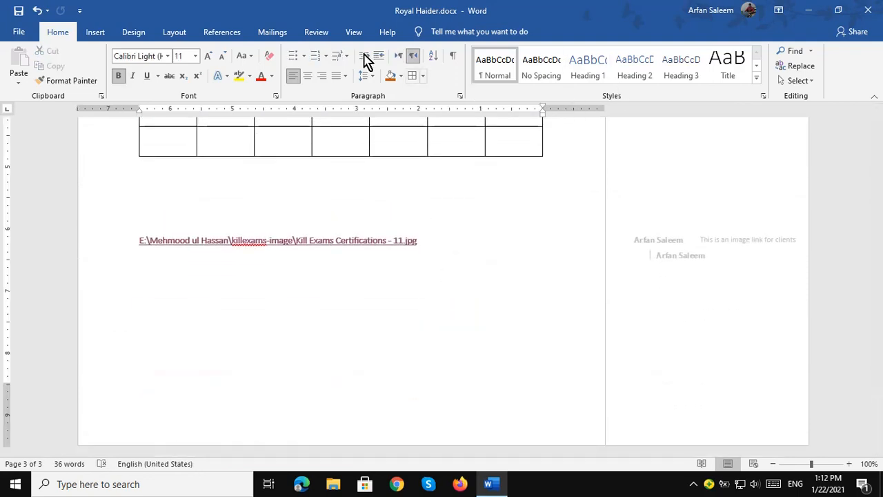
left_click(95, 32)
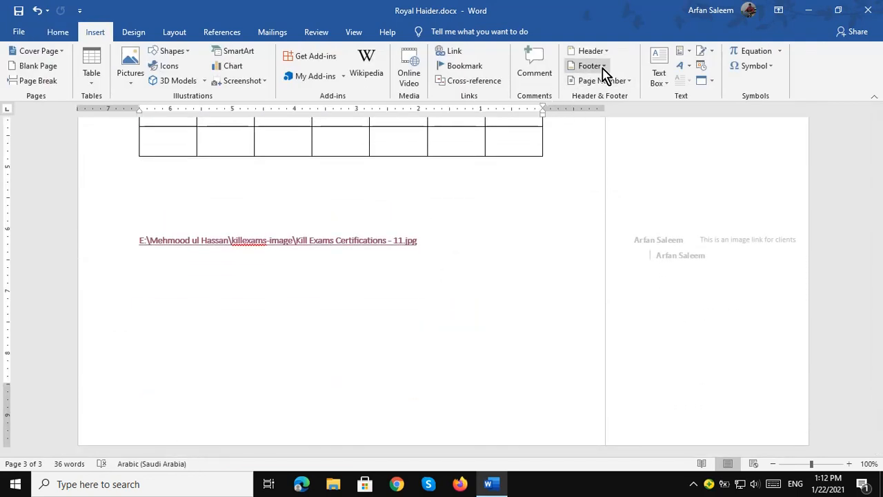
left_click(602, 68)
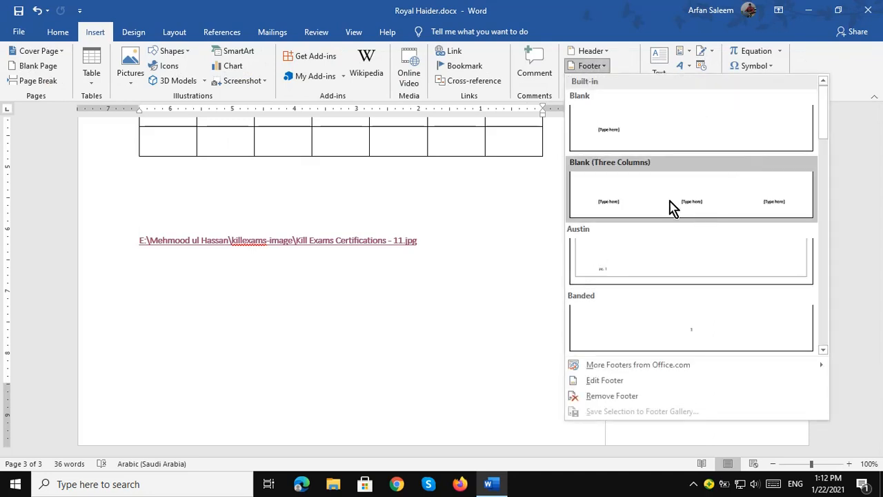
left_click(672, 333)
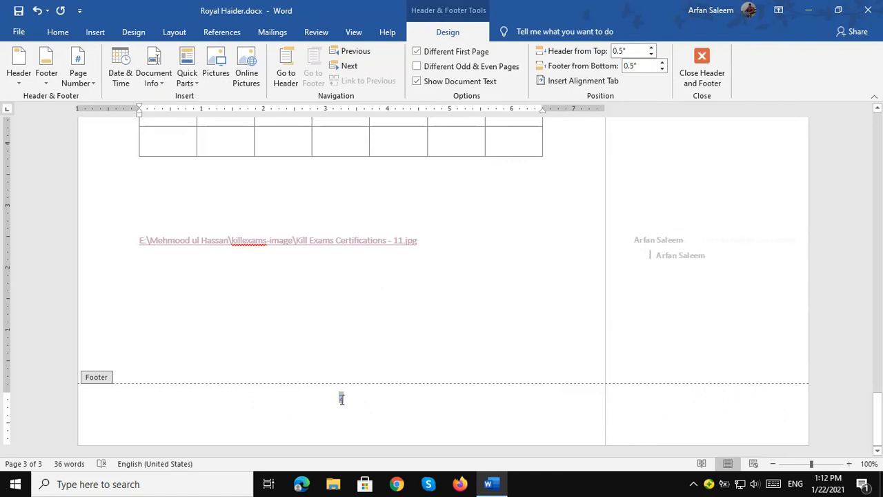
left_click(693, 68)
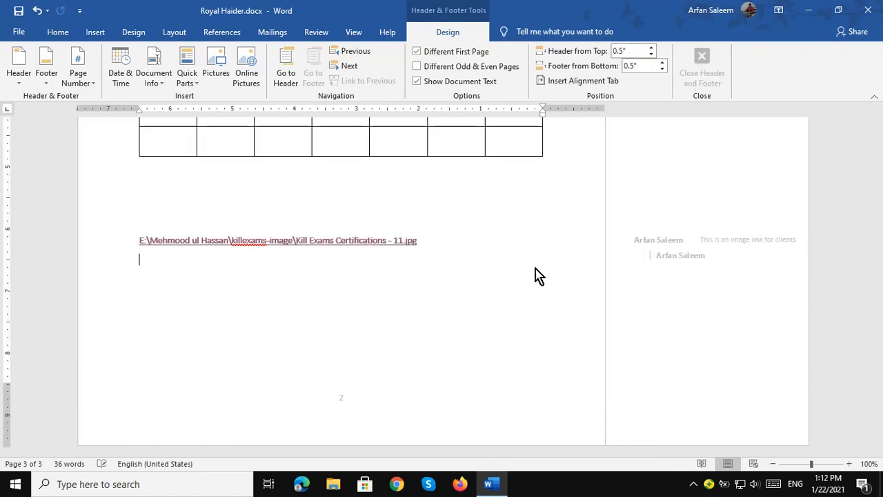
scroll(467, 273, "up", 10)
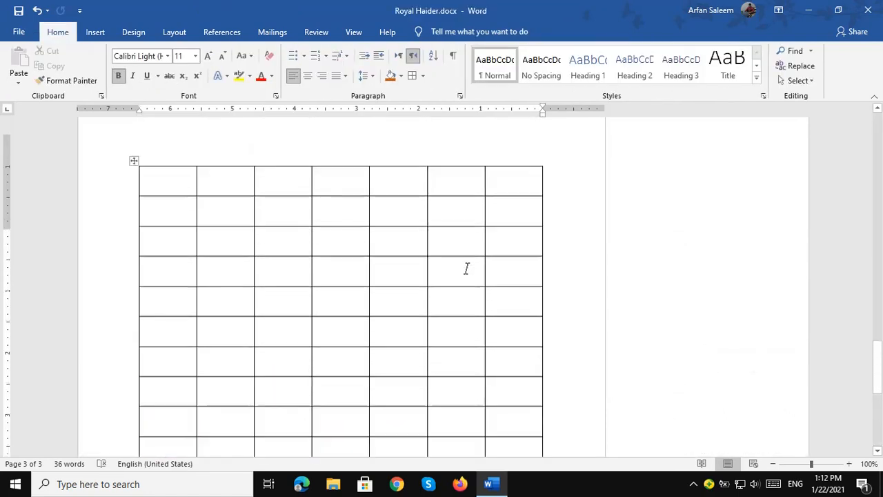
scroll(402, 311, "down", 10)
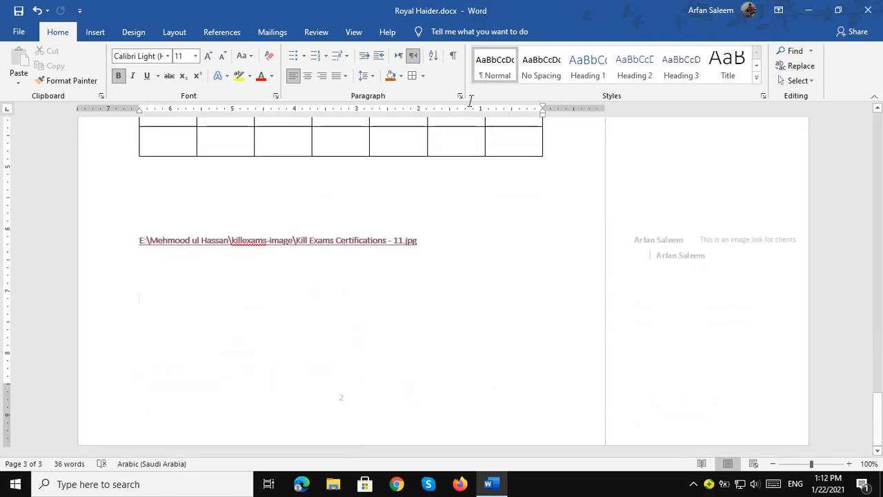
left_click(95, 32)
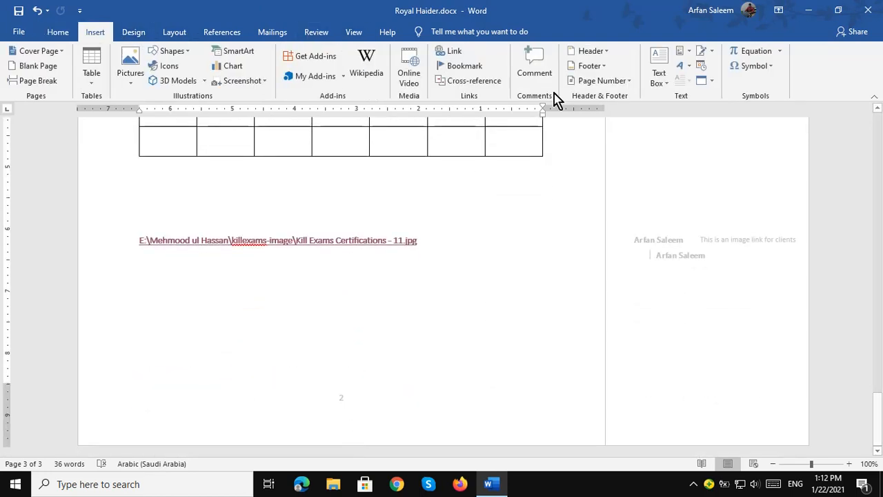
left_click(628, 80)
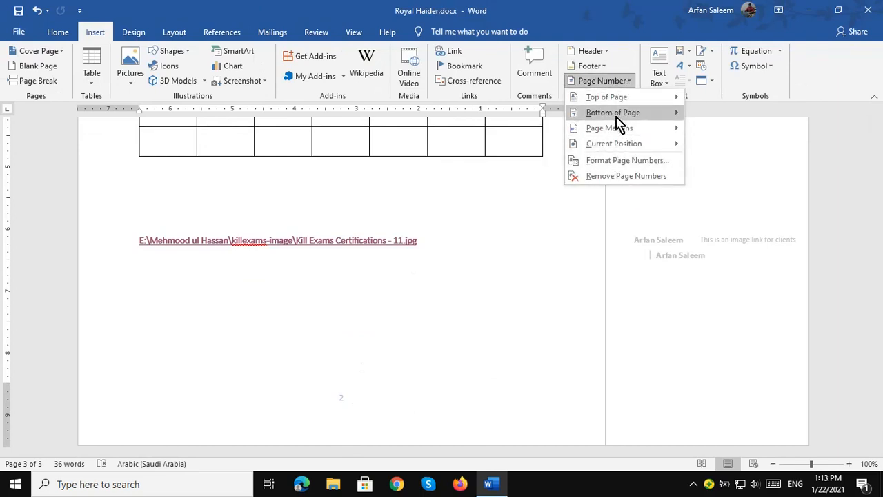
mouse_move(617, 101)
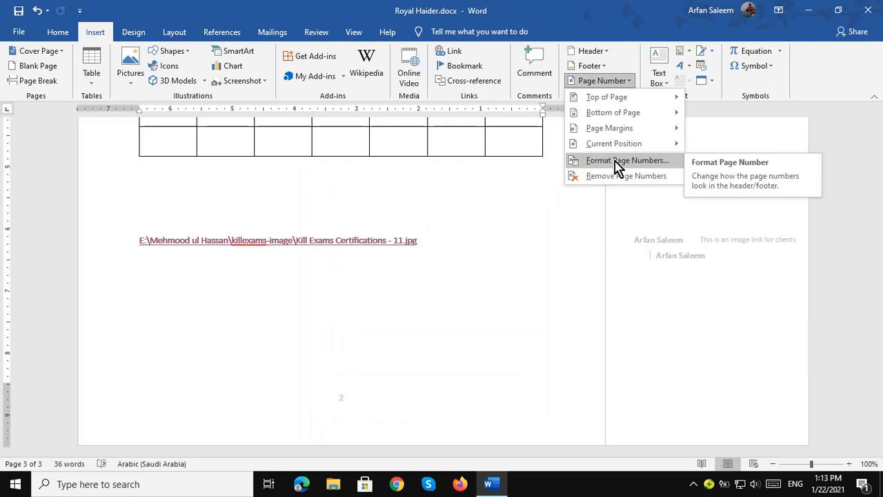
left_click(666, 29)
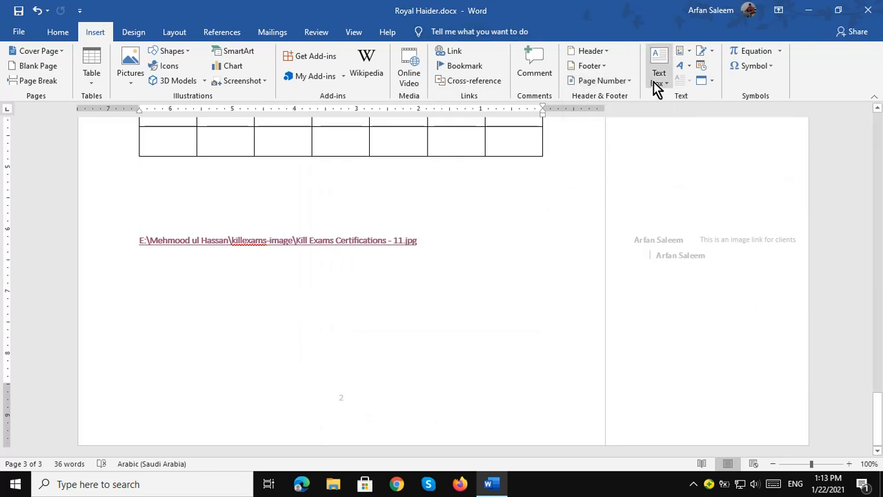
Draw a wide text box below the image link path and apply a light gold shape style.
left_click(662, 85)
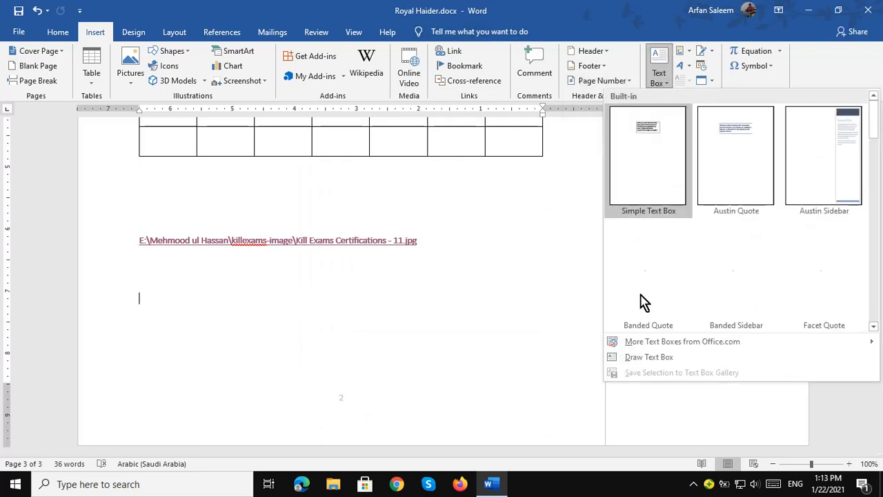
left_click(638, 359)
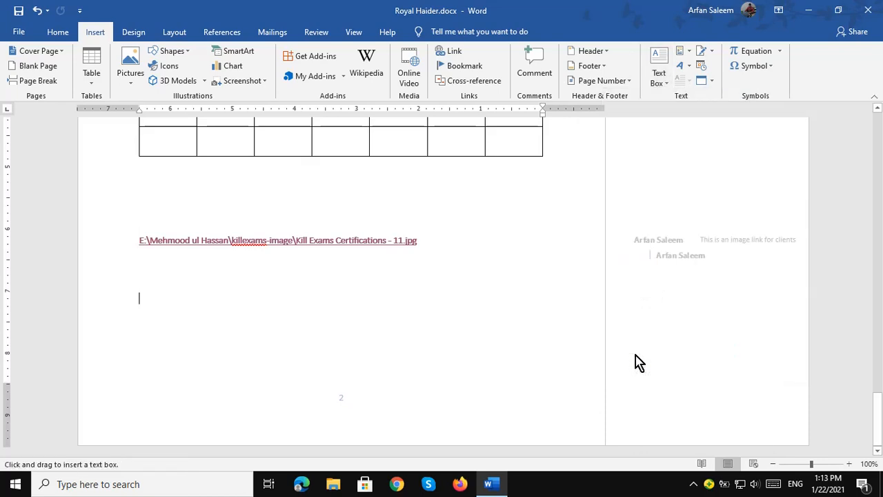
mouse_move(144, 262)
left_mouse_down()
mouse_move(340, 317)
mouse_move(540, 318)
left_mouse_up()
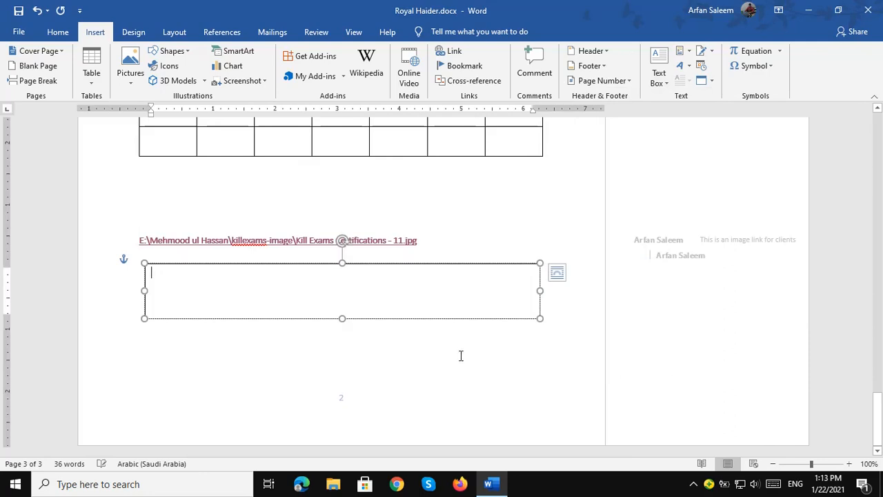
left_click(440, 318)
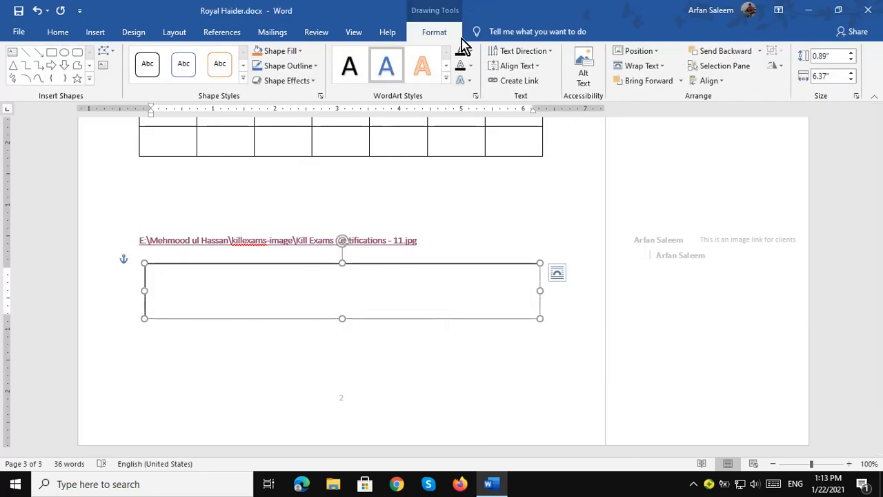
left_click(242, 81)
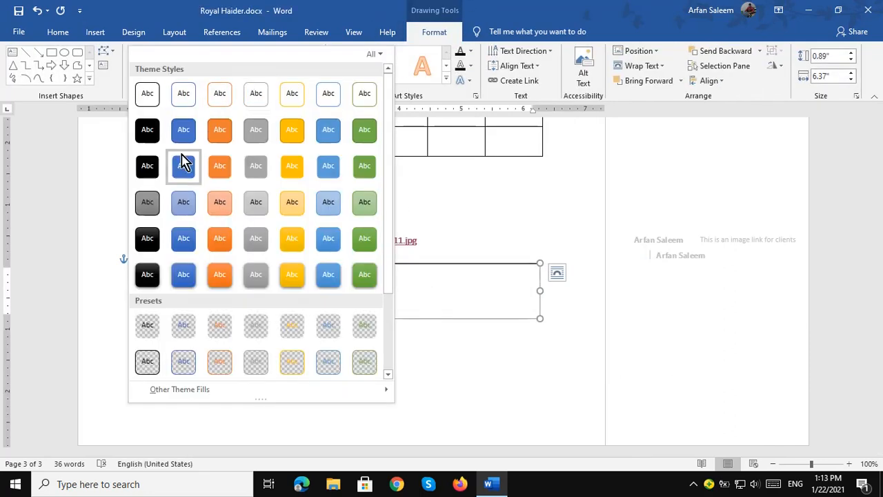
left_click(292, 203)
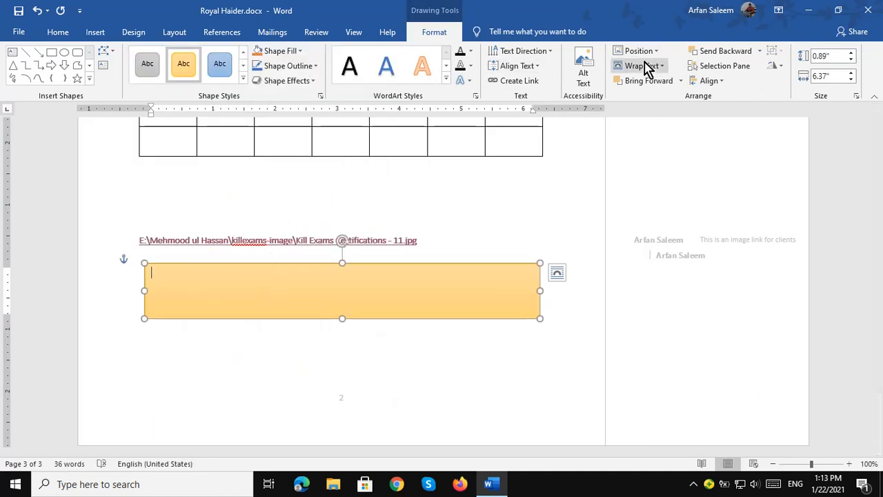
left_click(97, 32)
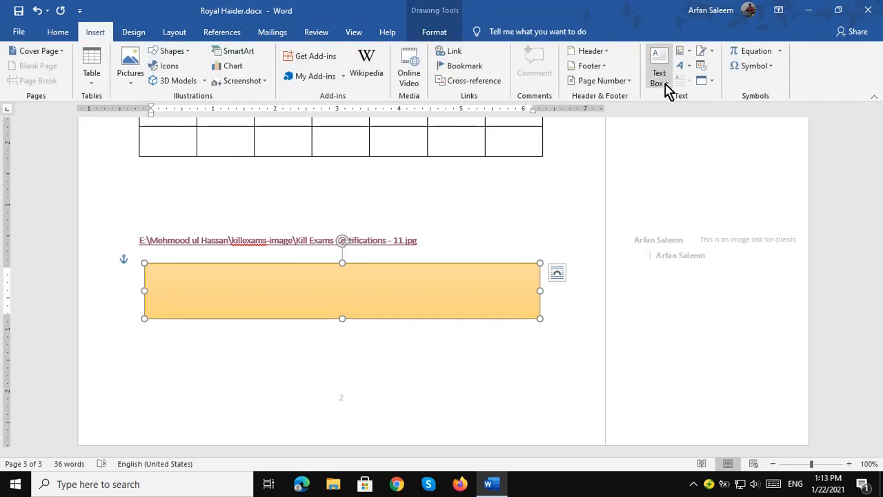
Insert outlined-style WordArt reading 'Royal Haider' over the gold text box.
left_click(688, 67)
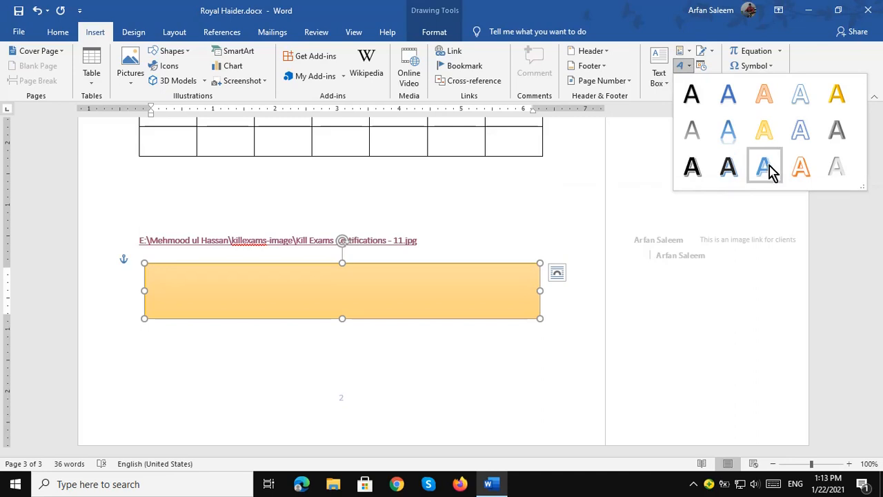
left_click(798, 133)
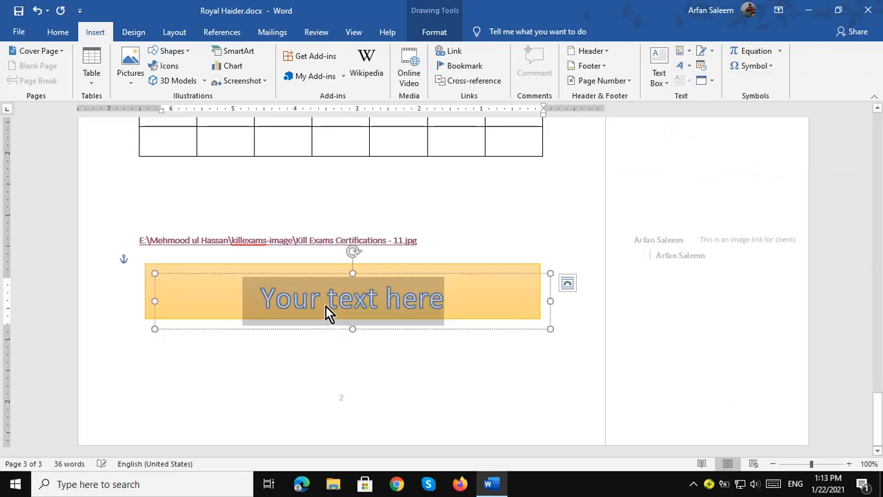
key("BackSpace")
type("a")
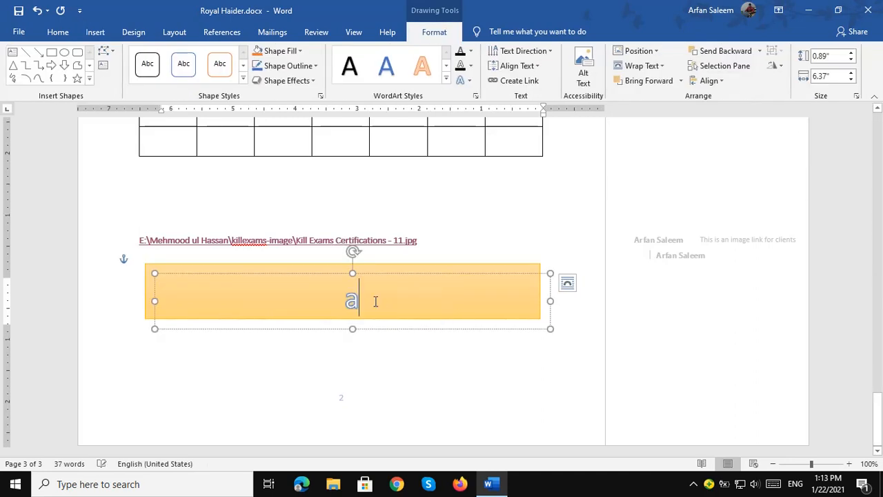
key("BackSpace")
type("Royal ")
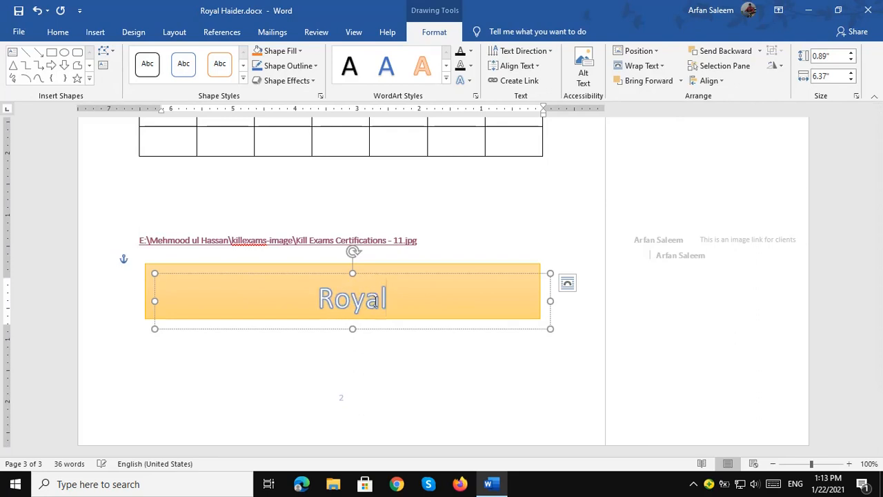
type("Haider")
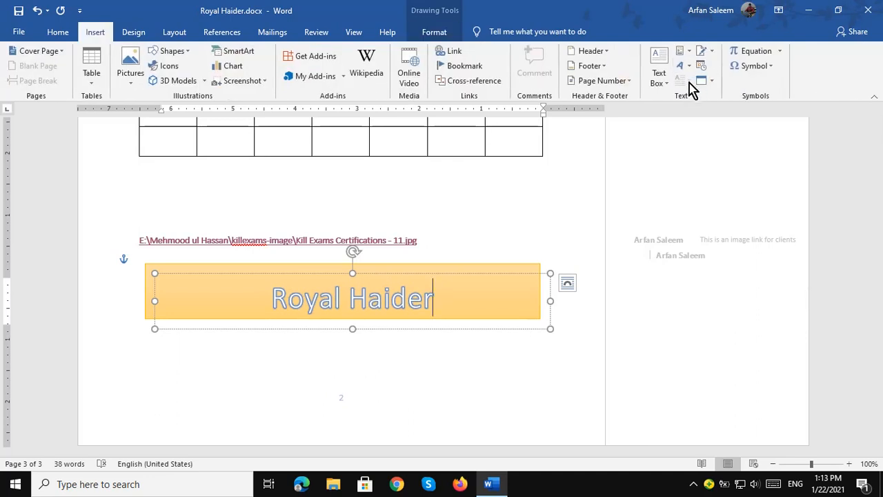
Look through the Object and Signature Line dropdowns without inserting anything.
left_click(712, 81)
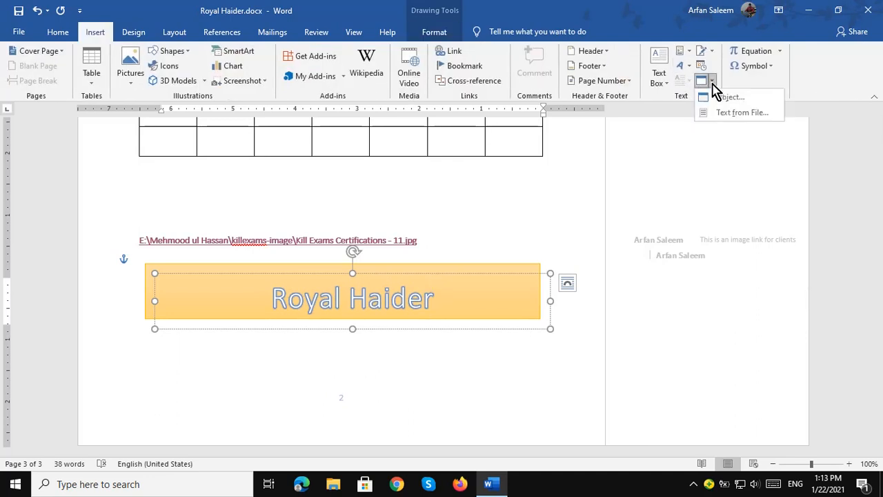
left_click(711, 51)
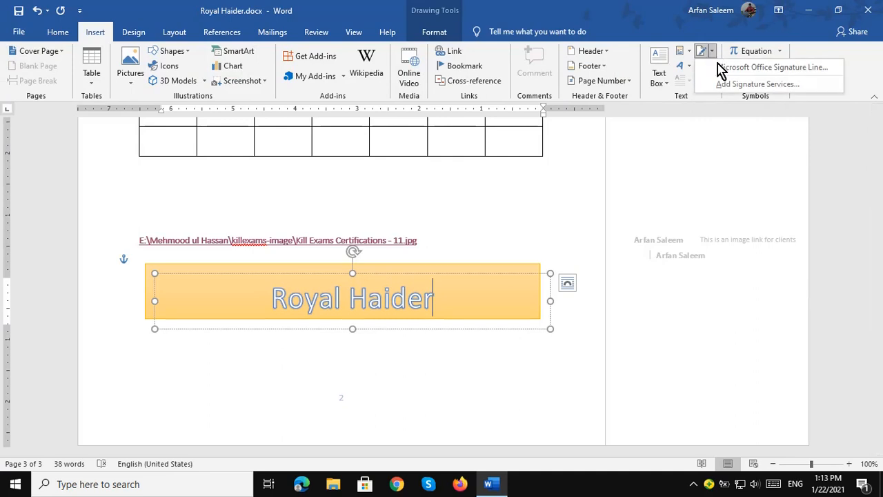
left_click(700, 95)
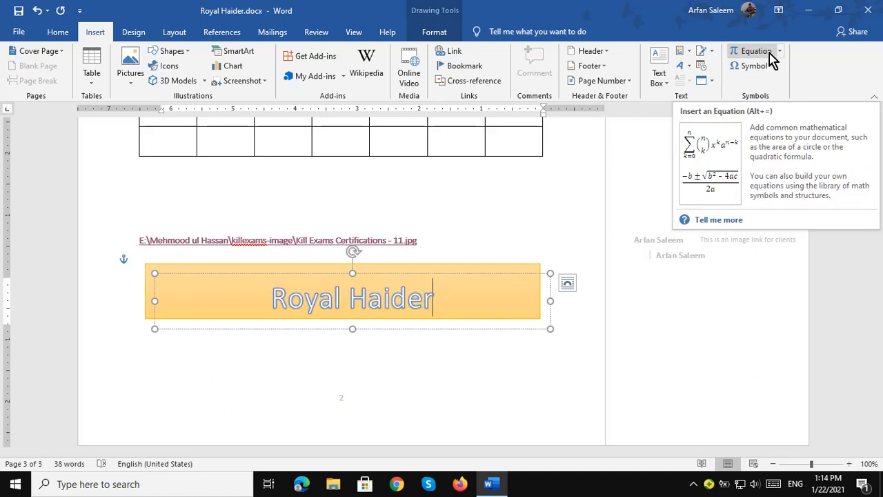
Insert an empty equation and browse the fraction, script, radical, integral and large-operator structures.
left_click(751, 58)
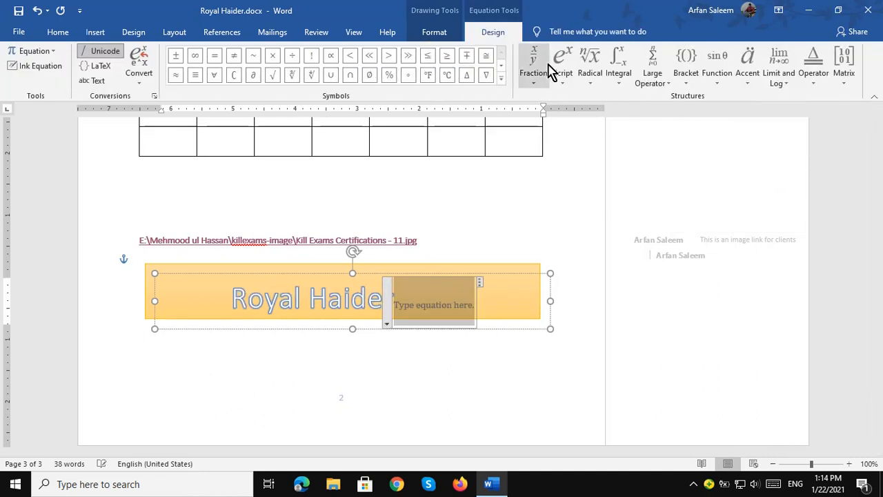
left_click(540, 85)
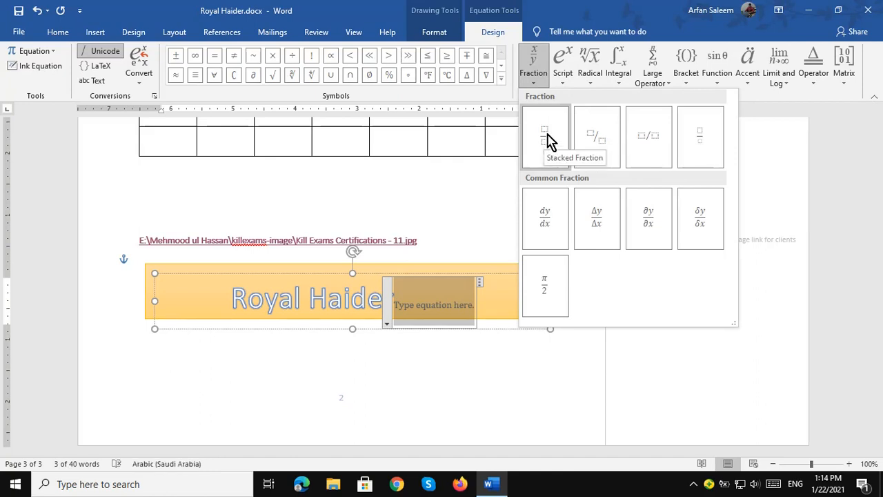
left_click(564, 77)
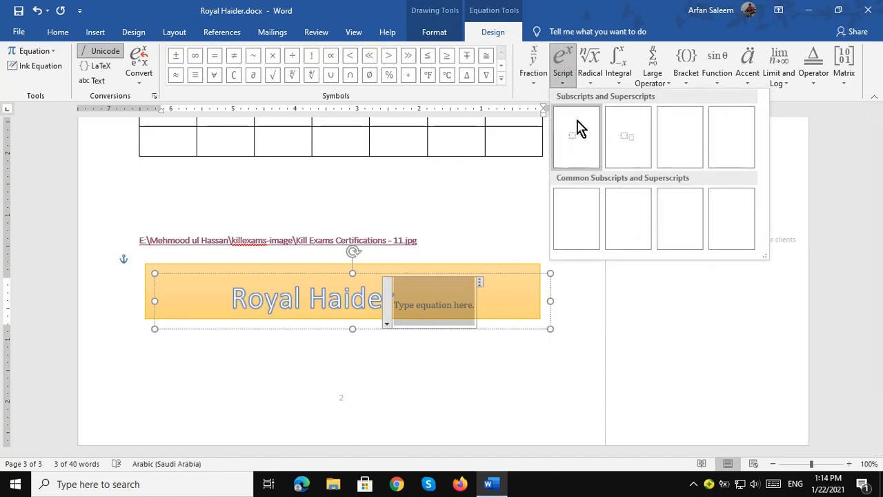
left_click(593, 74)
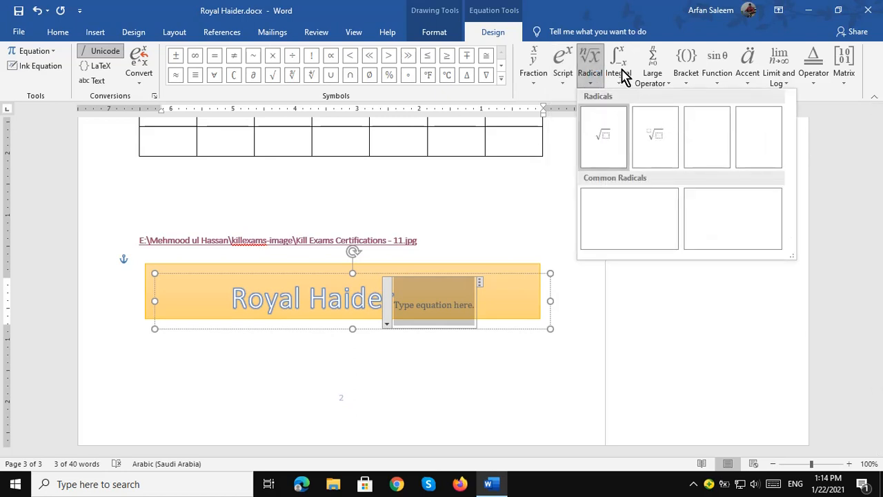
left_click(620, 75)
left_click(658, 66)
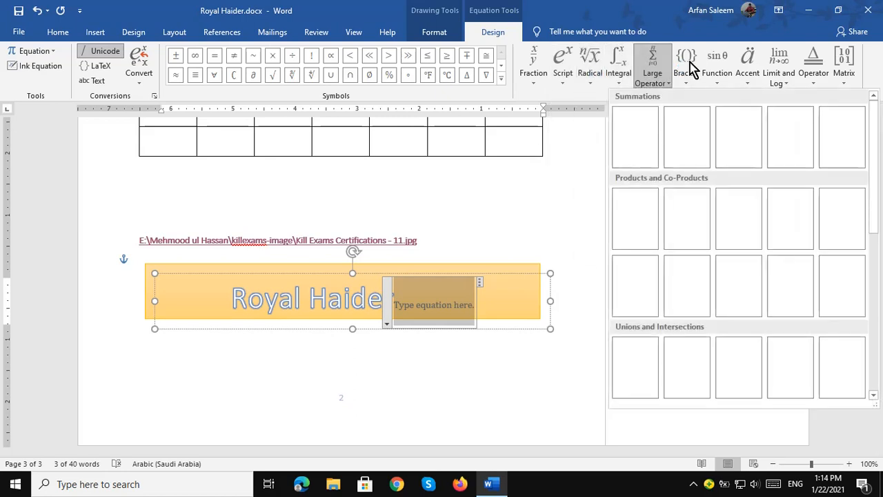
Browse the bracket, accent, function, operator and matrix structures, then revisit the fraction layouts.
left_click(687, 69)
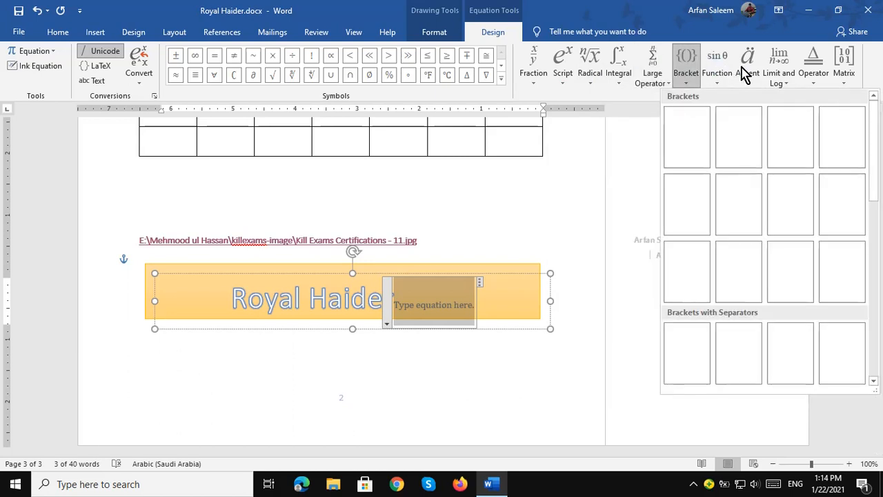
left_click(748, 67)
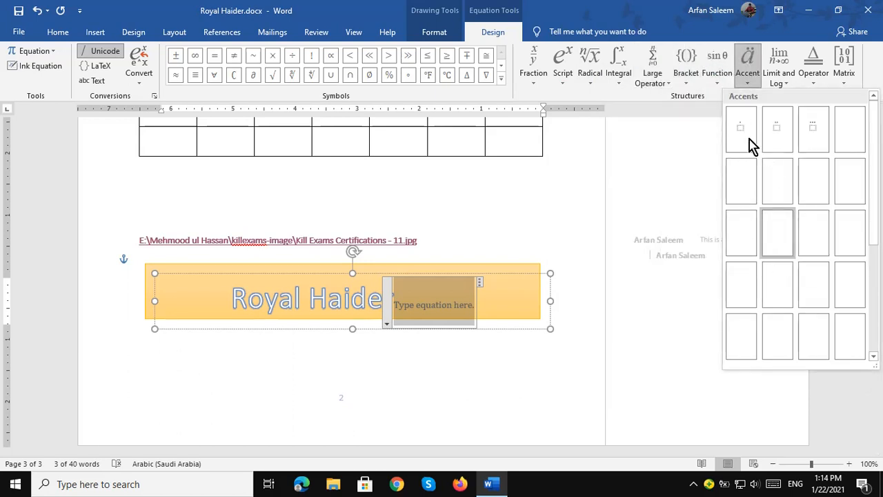
left_click(778, 78)
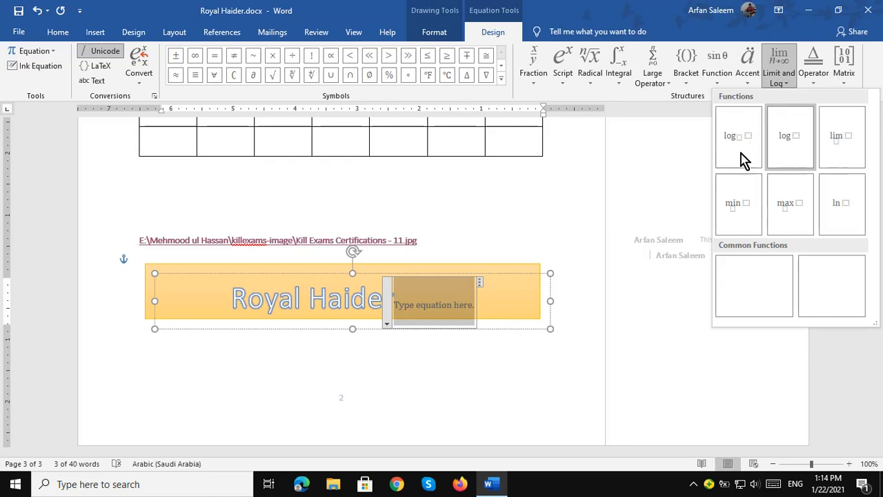
left_click(815, 77)
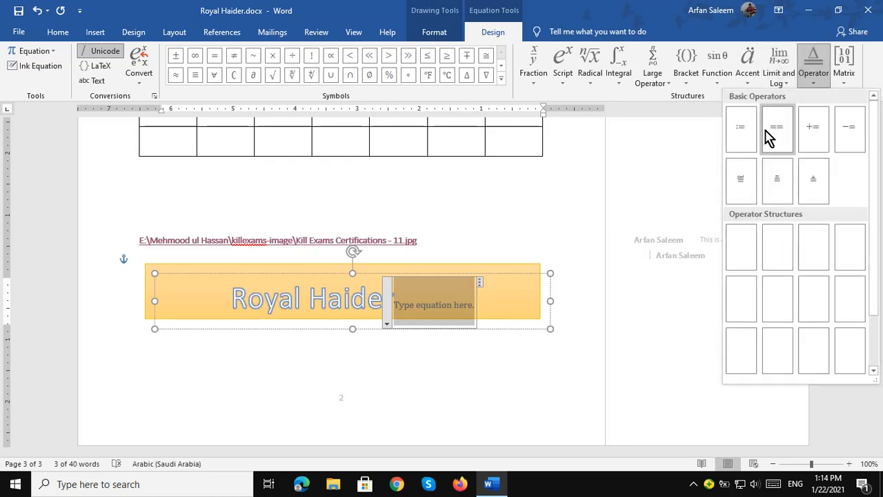
left_click(842, 72)
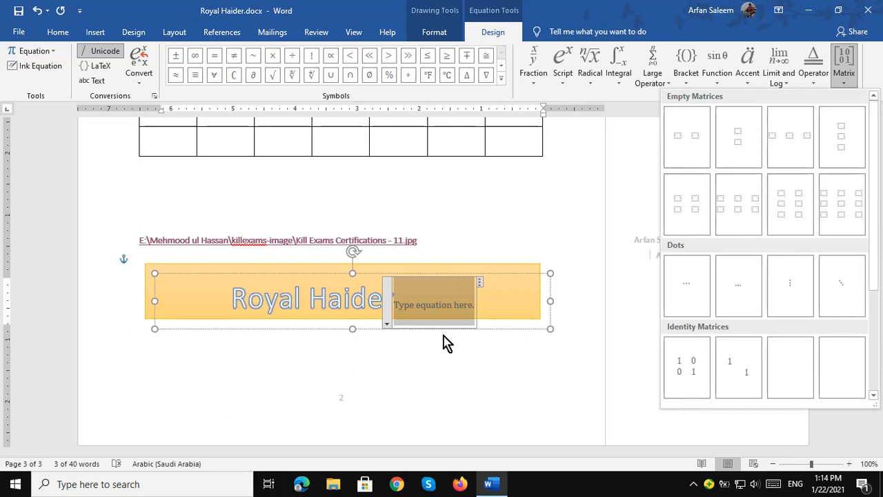
left_click(536, 62)
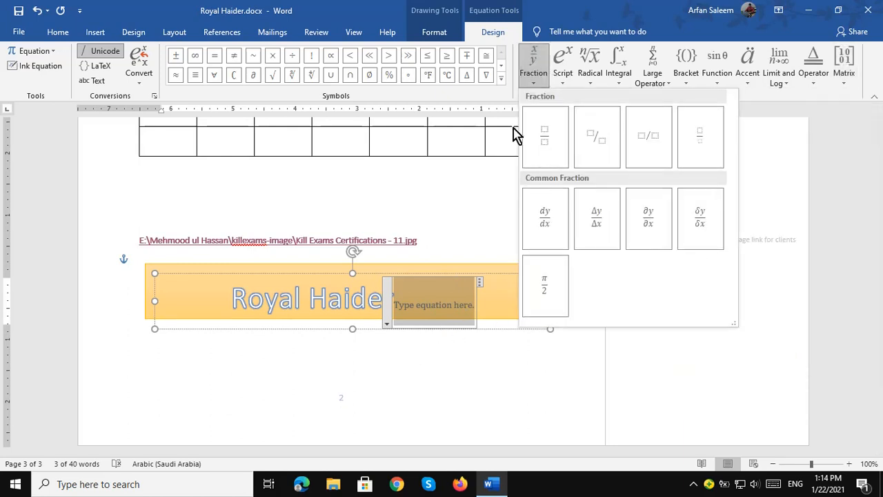
left_click(420, 352)
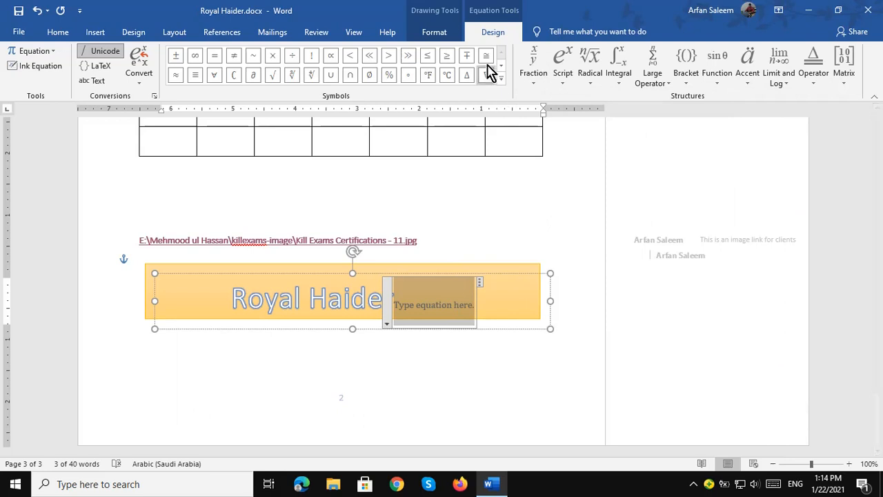
left_click(91, 35)
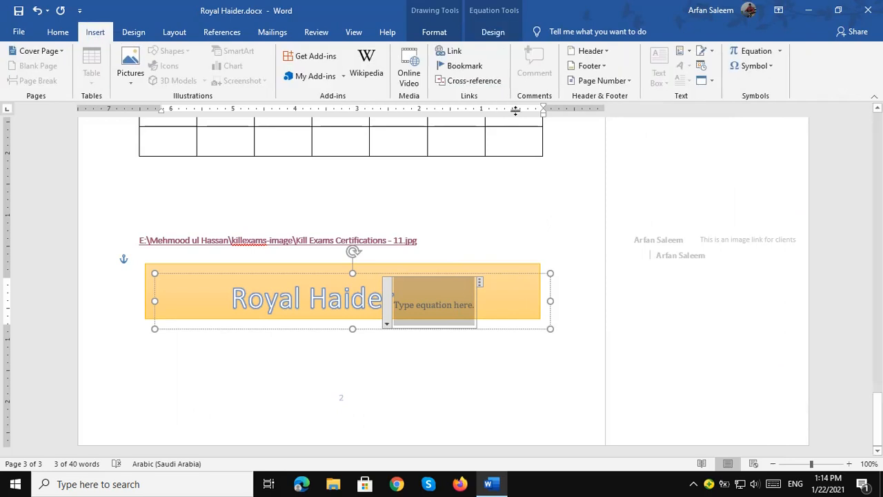
Look over the common symbols list and dismiss it without inserting any symbol.
left_click(762, 68)
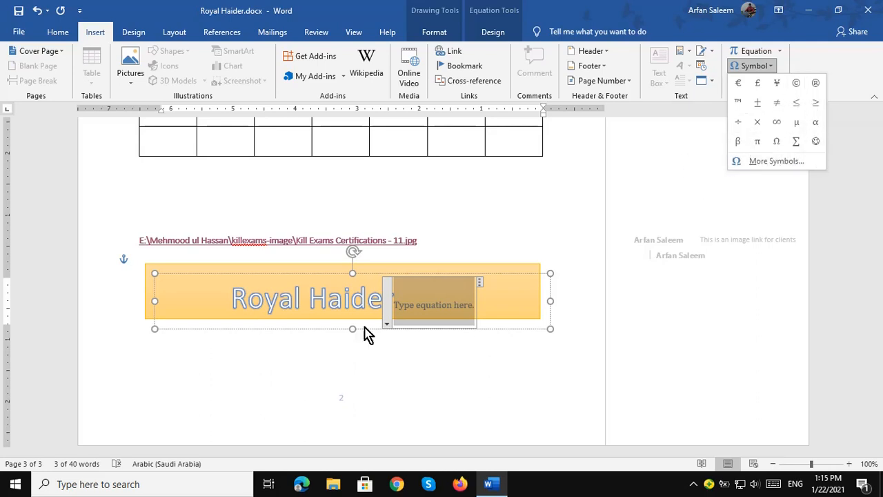
key("Escape")
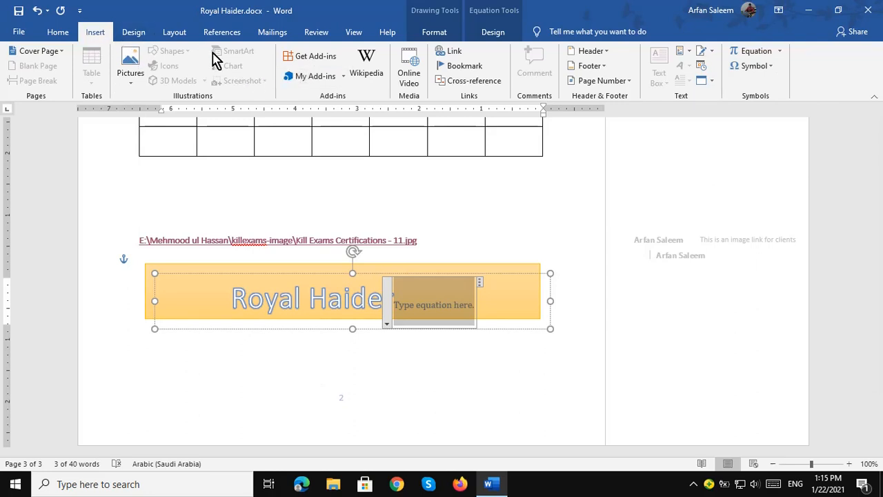
left_click(132, 32)
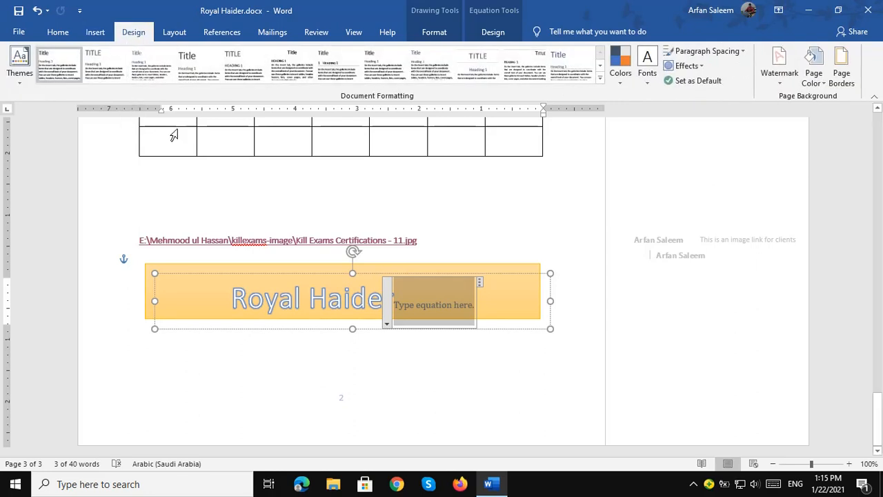
Return to the body text and preview the Design tab's theme colour schemes.
left_click(166, 200)
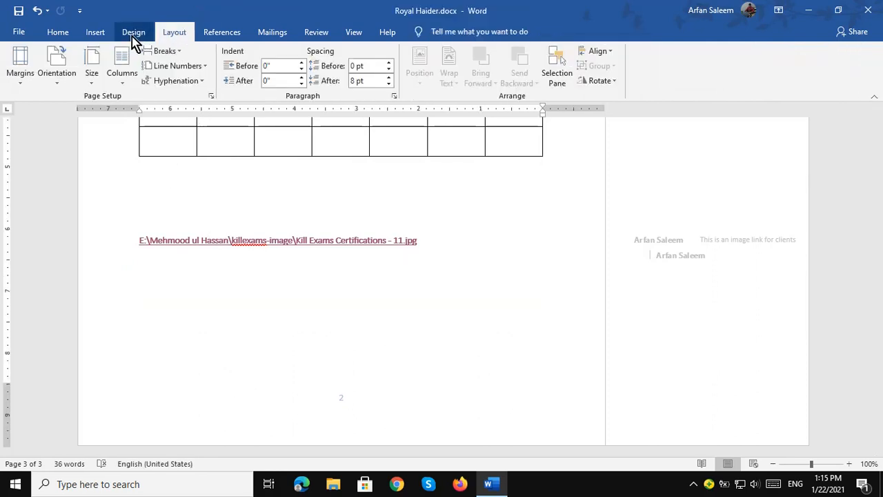
left_click(131, 33)
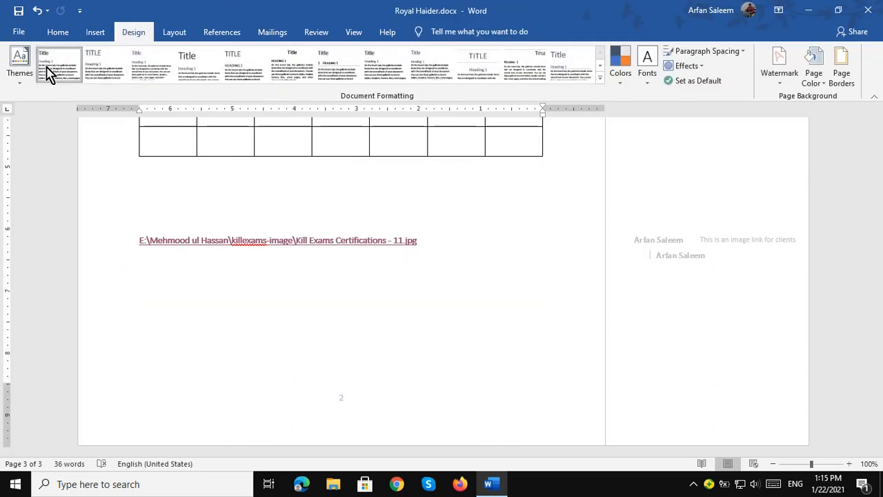
left_click(620, 75)
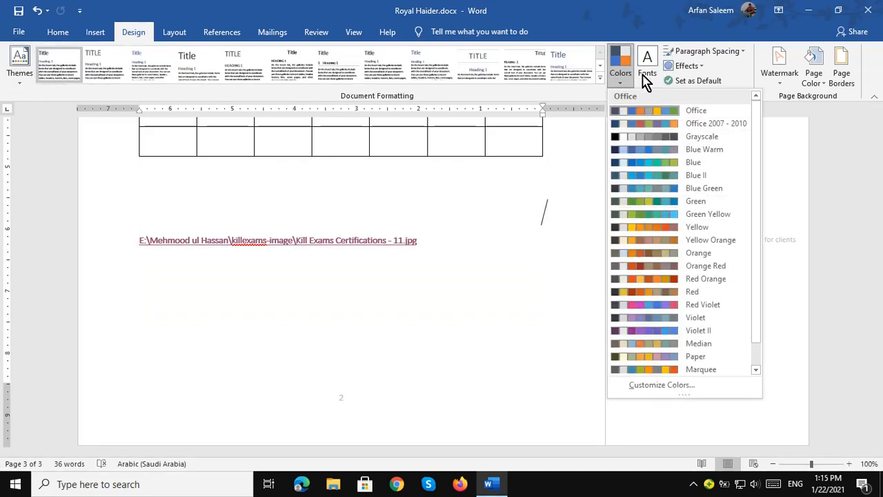
left_click(782, 84)
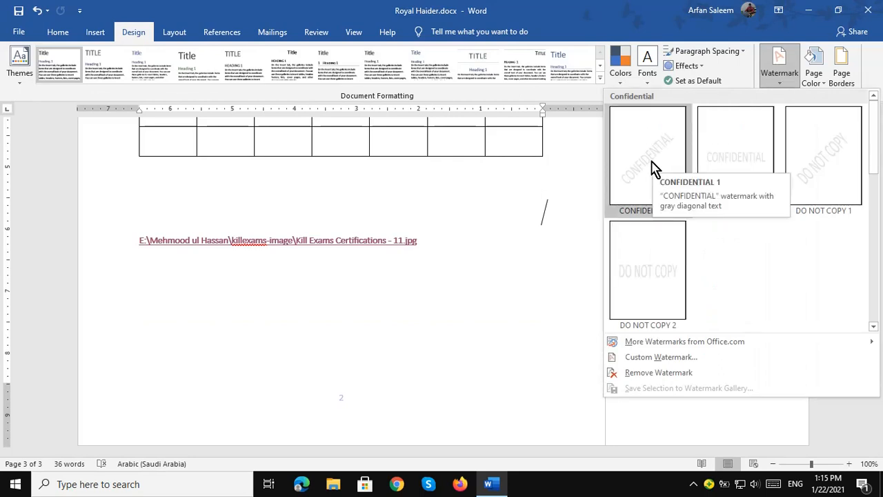
Apply DO NOT COPY 1, then replace it with a washed-out kelogonew.png picture watermark.
left_click(849, 173)
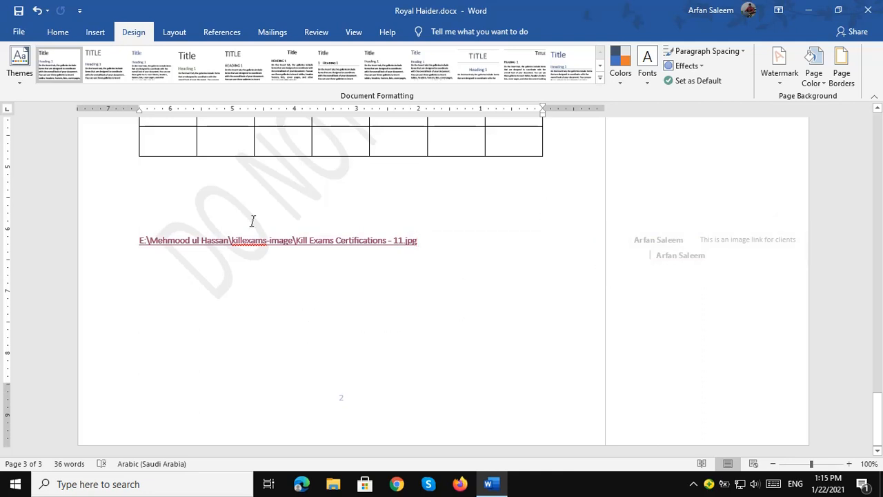
scroll(253, 221, "up", 8)
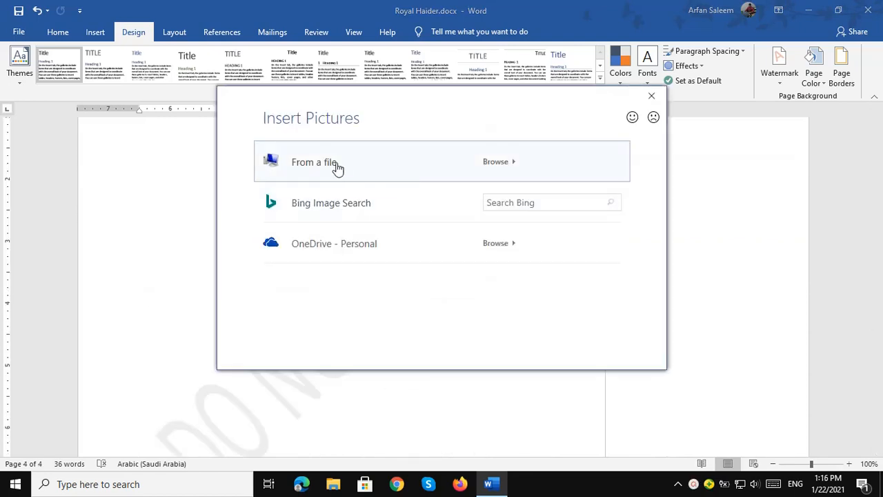
left_click(337, 167)
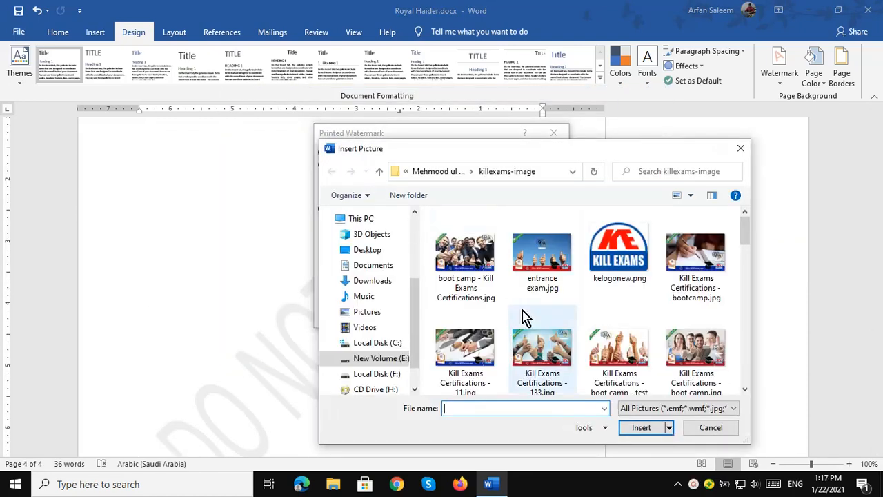
left_click(629, 427)
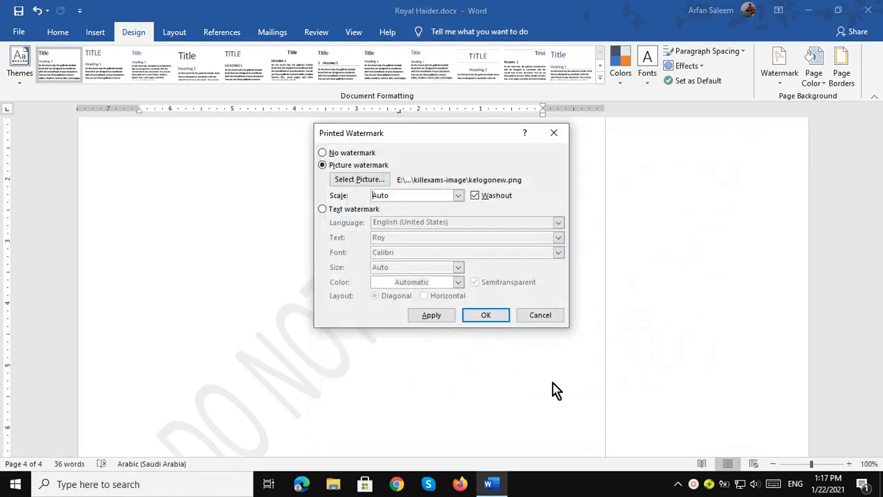
left_click(486, 316)
scroll(431, 320, "down", 5)
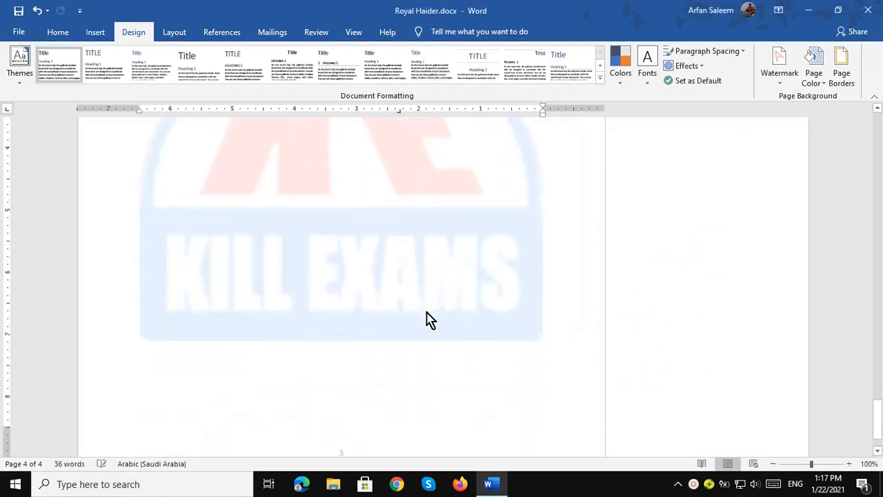
scroll(318, 269, "up", 5)
scroll(335, 276, "up", 5)
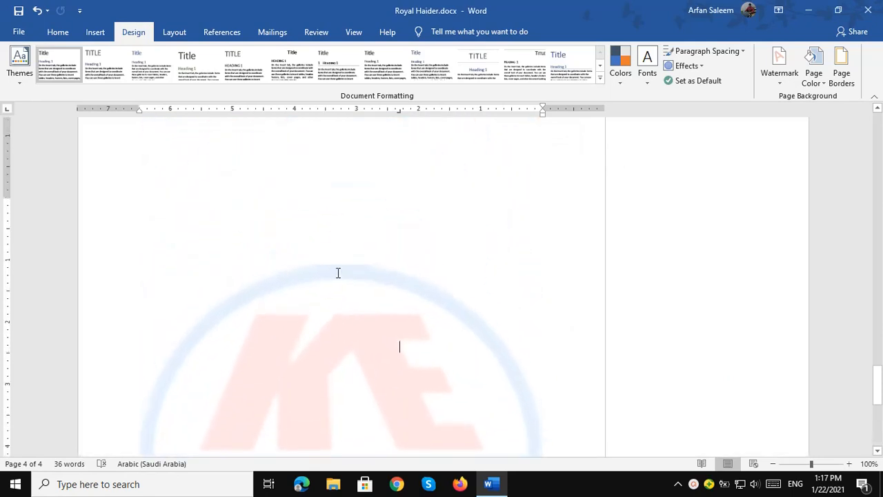
scroll(342, 283, "down", 5)
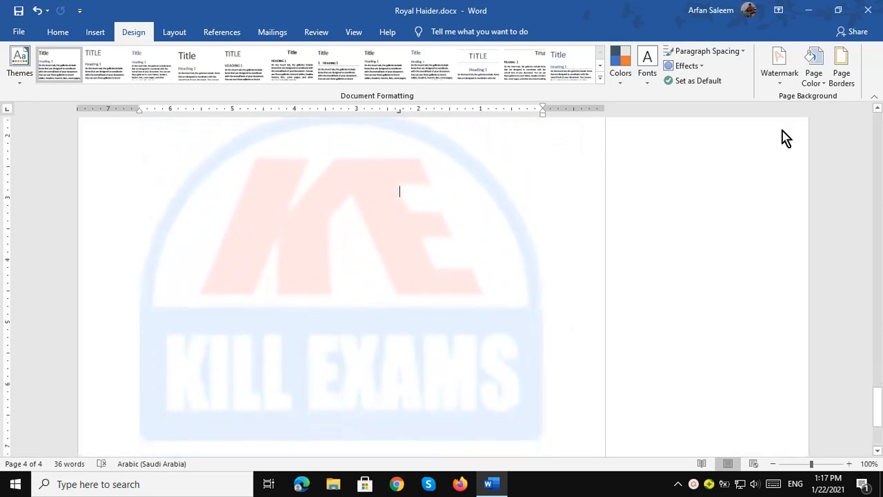
left_click(819, 85)
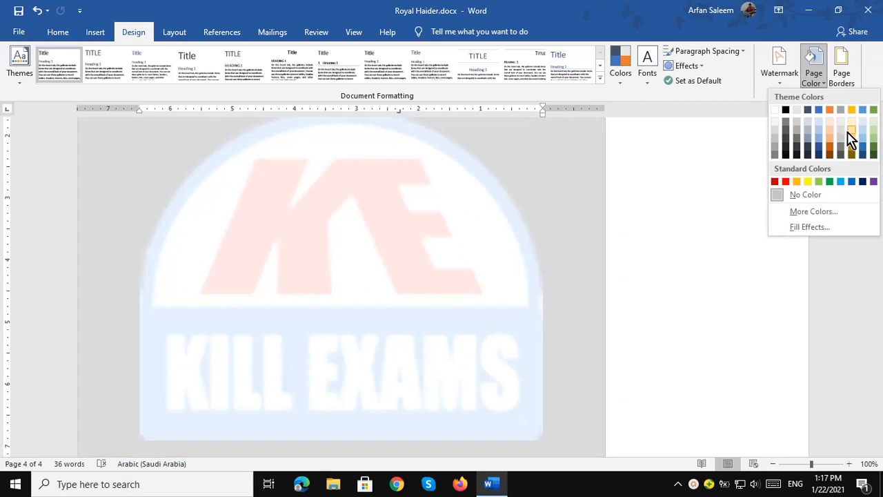
Set the page colour to Gold, Accent 4, Lighter 60%.
left_click(851, 132)
scroll(331, 269, "down", 3)
scroll(331, 278, "up", 3)
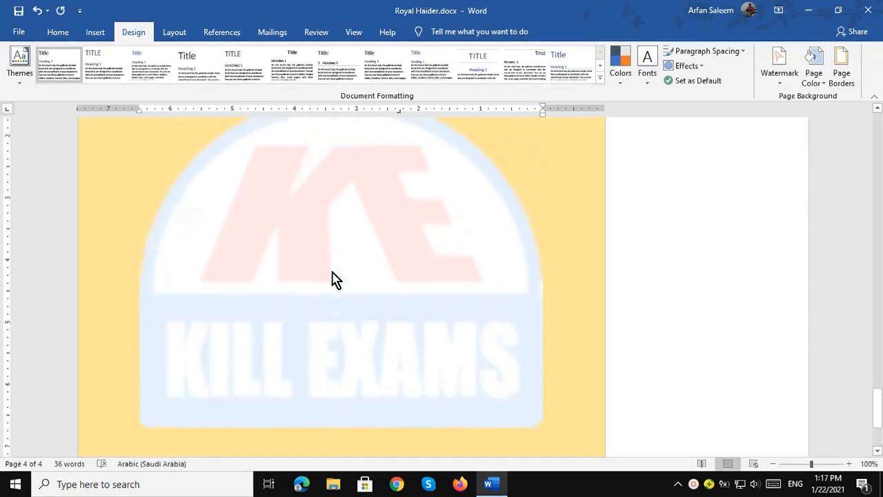
scroll(331, 278, "down", 4)
scroll(335, 285, "up", 5)
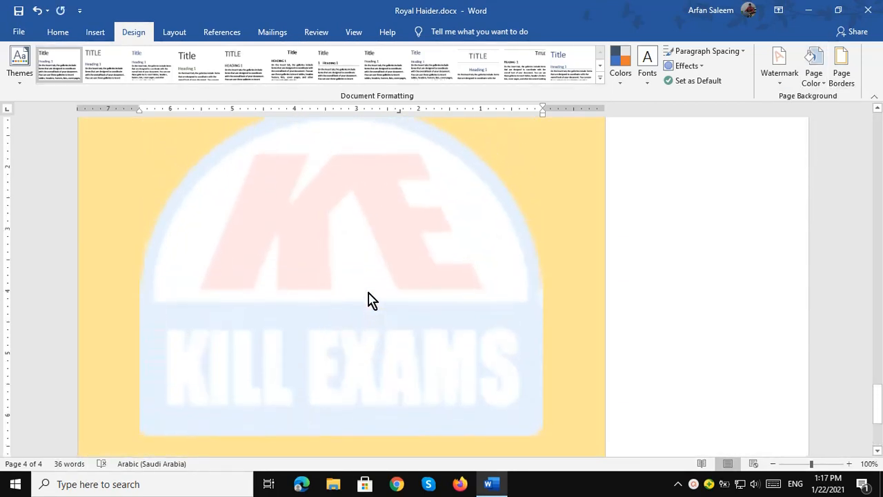
Remove the KILL EXAMS picture watermark from the document.
left_click(782, 88)
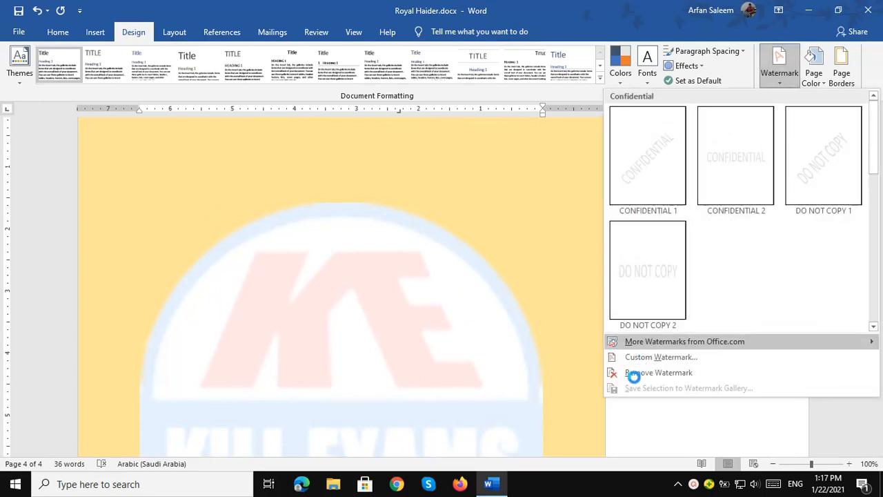
left_click(633, 373)
scroll(435, 283, "up", 4)
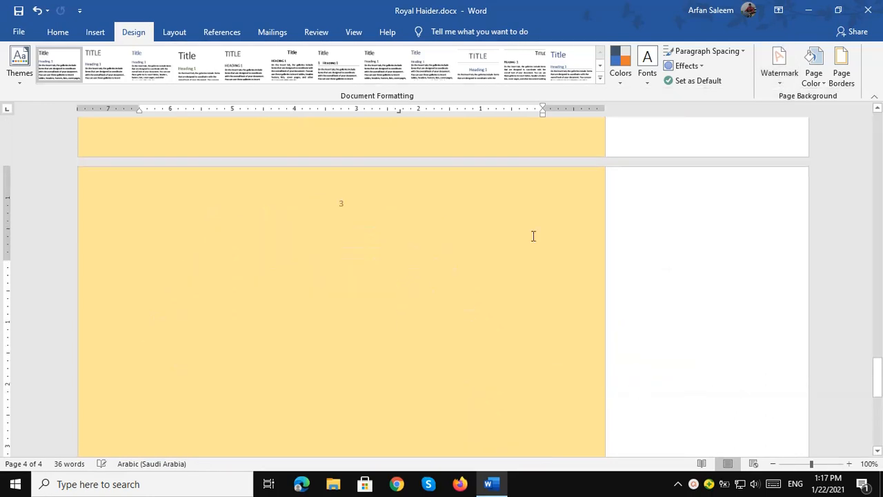
Apply a red, thick-thin 3 pt shadowed box page border to the whole document.
left_click(843, 89)
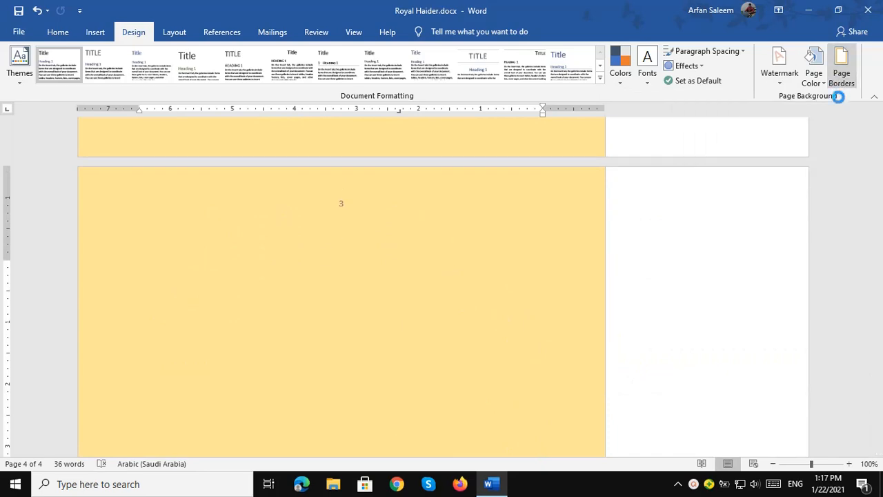
left_click(578, 348)
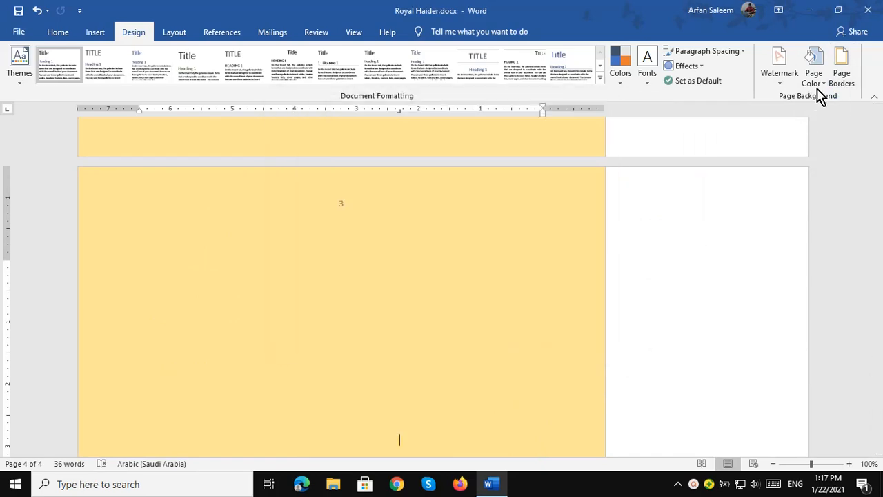
left_click(834, 83)
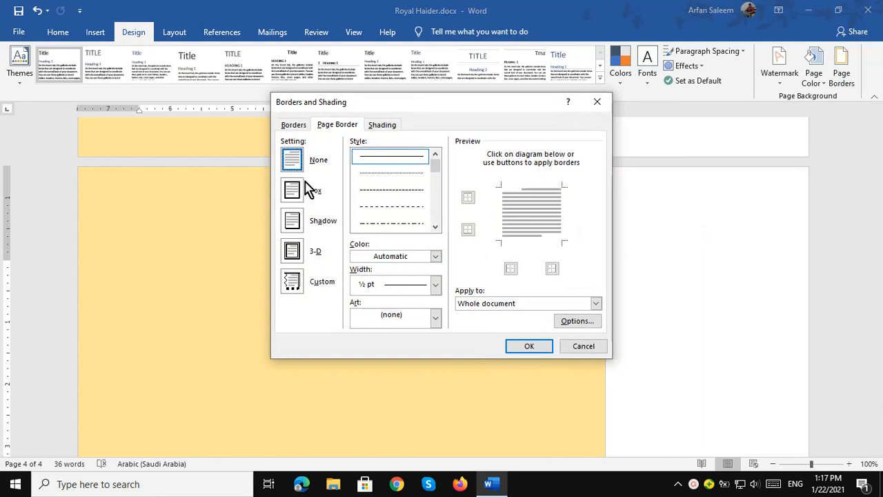
left_click(384, 173)
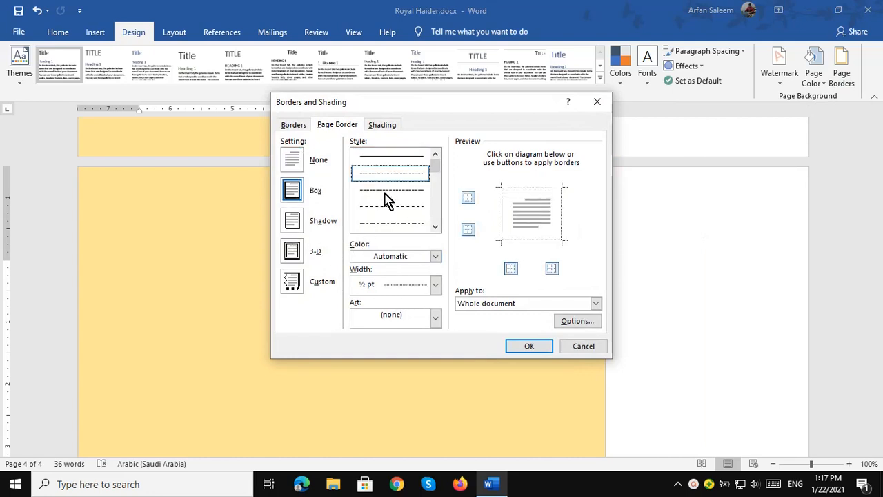
left_click(317, 228)
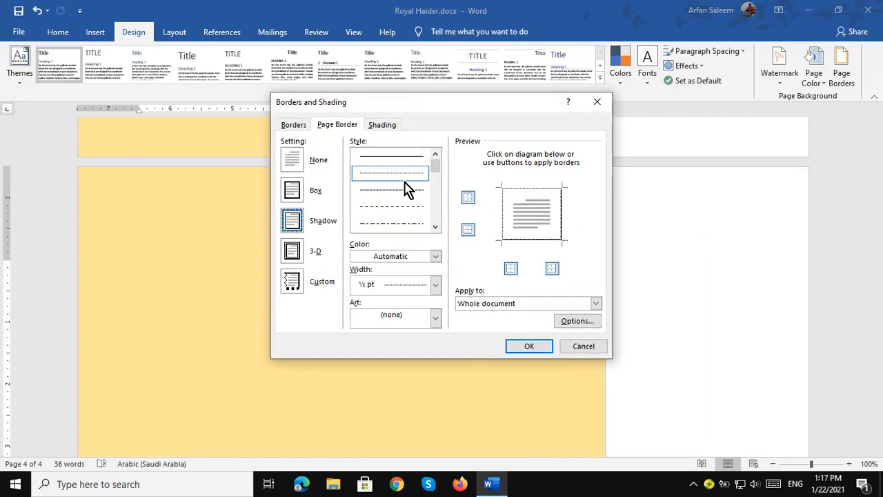
left_click(435, 228)
left_click(392, 191)
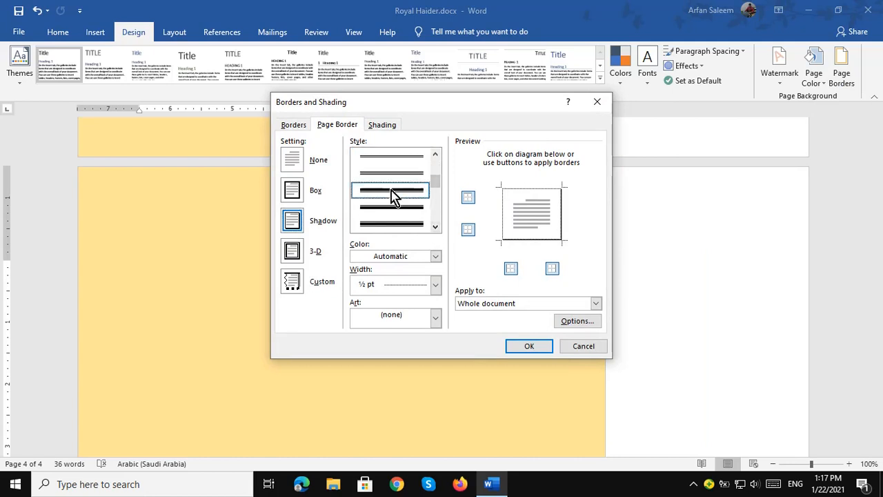
left_click(435, 256)
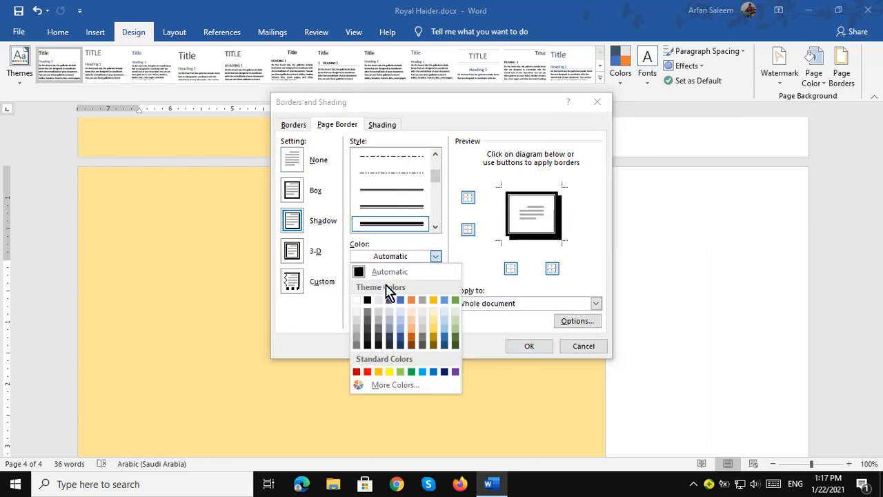
left_click(368, 372)
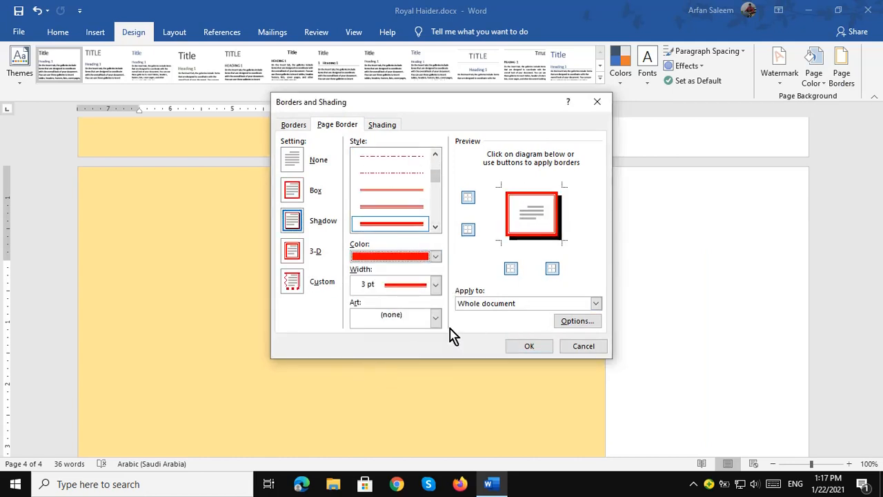
left_click(521, 347)
scroll(519, 331, "up", 8)
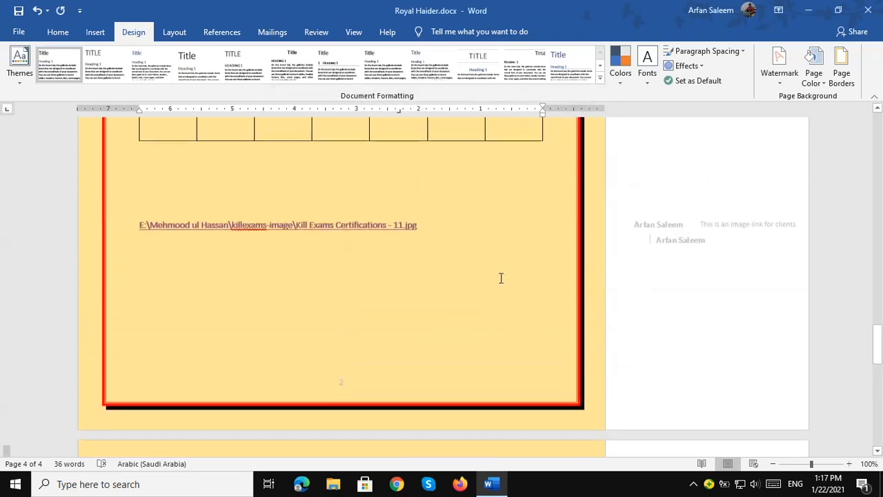
scroll(498, 276, "up", 2)
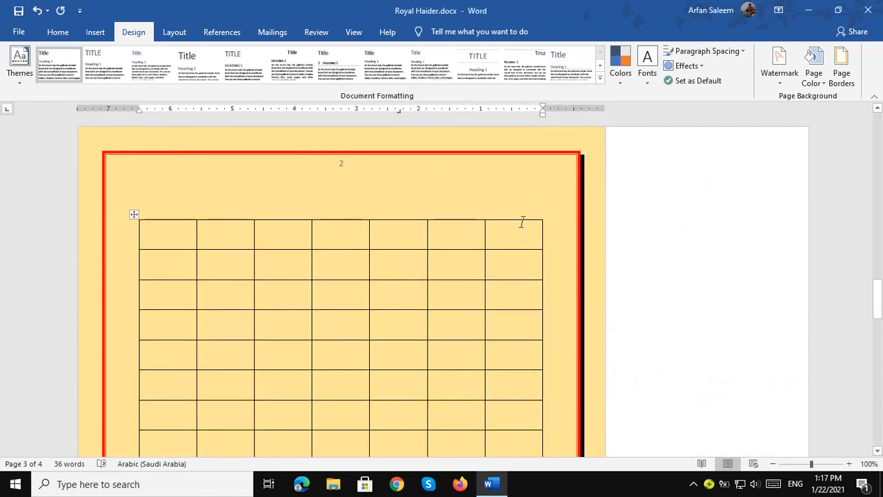
scroll(522, 221, "down", 8)
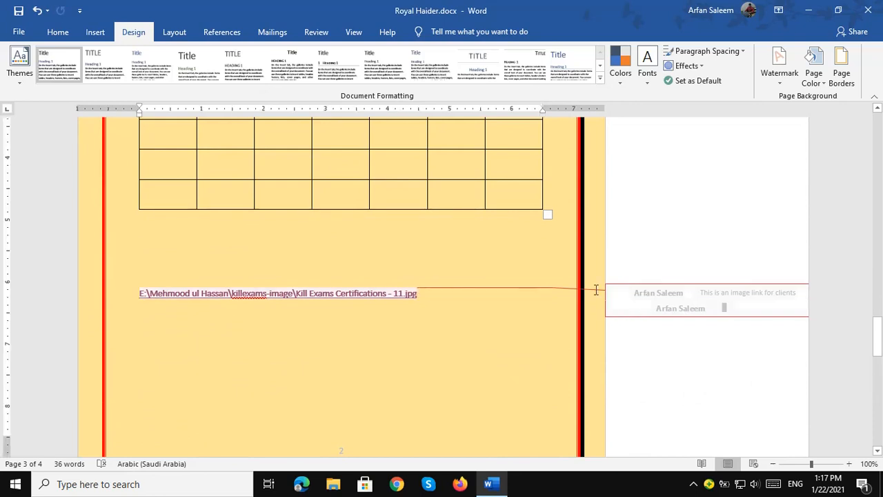
Delete the image file-path link text under the table along with its comment.
left_click_drag(420, 292, 140, 293)
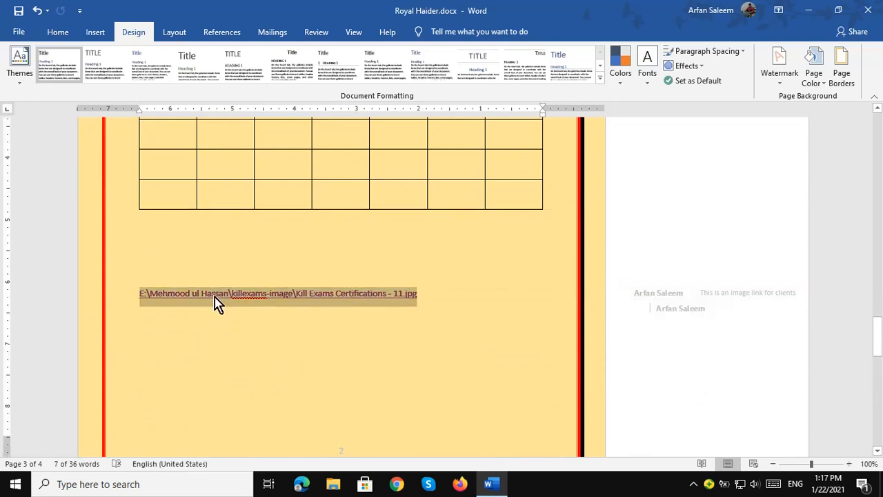
key("Delete")
scroll(479, 256, "down", 10)
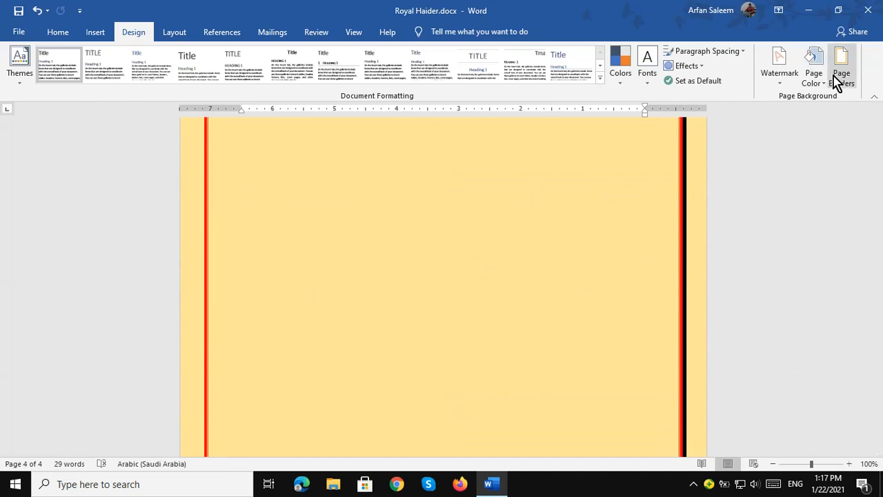
Change the page border to green pine-tree art at 14 pt width using Alt+O+B.
scroll(491, 249, "up", 5)
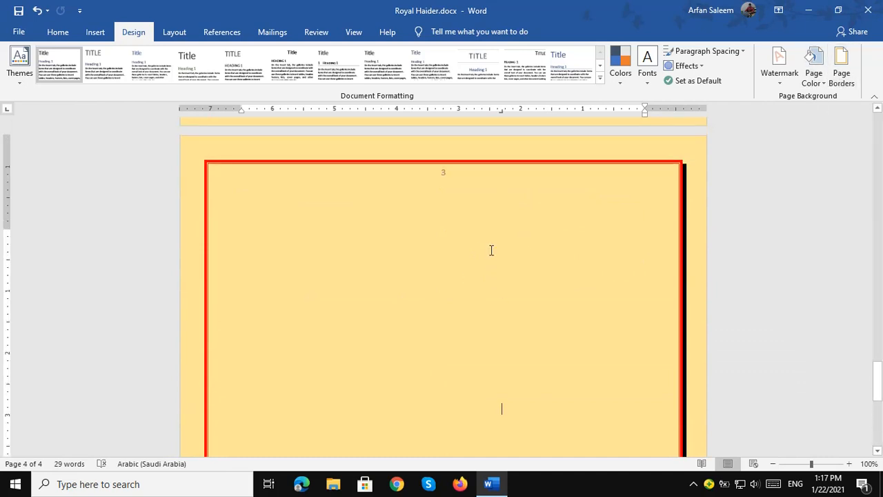
key("alt")
key("o")
key("b")
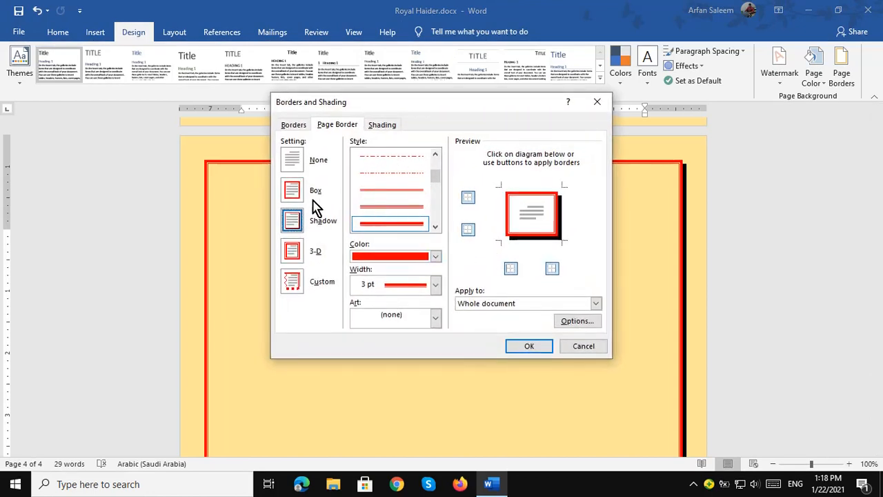
left_click(414, 319)
scroll(397, 366, "down", 5)
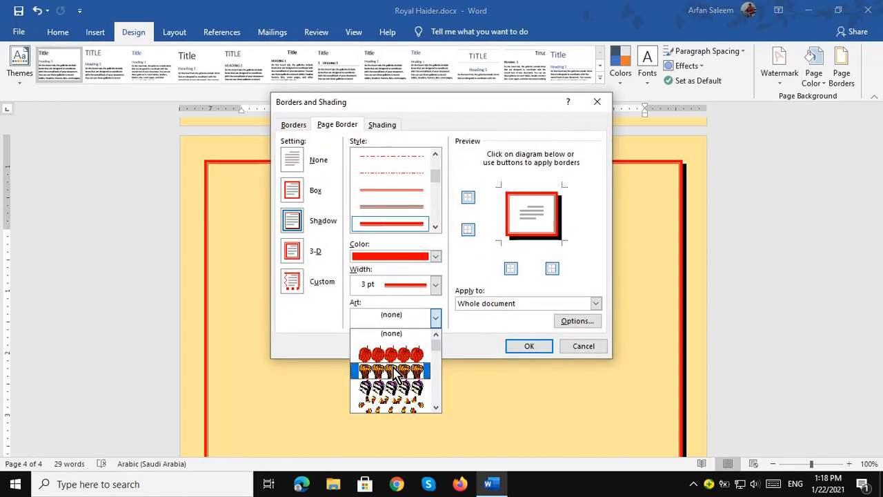
scroll(397, 376, "down", 3)
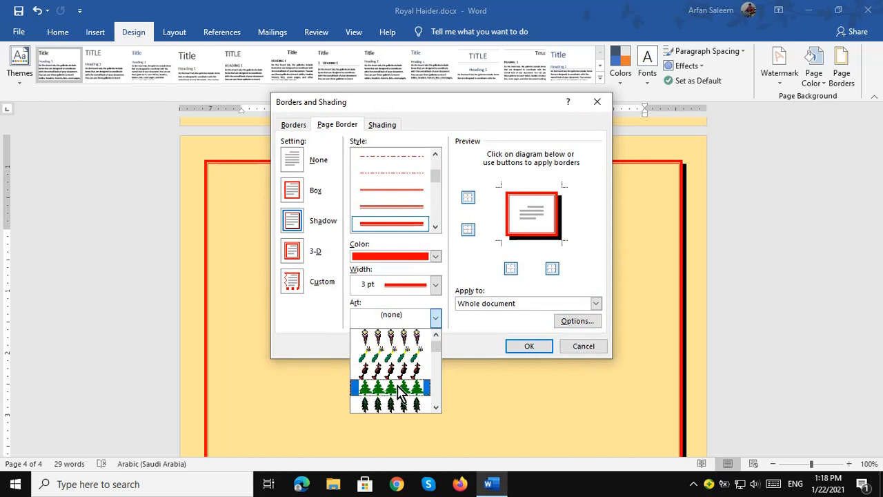
left_click(398, 390)
left_click(385, 284)
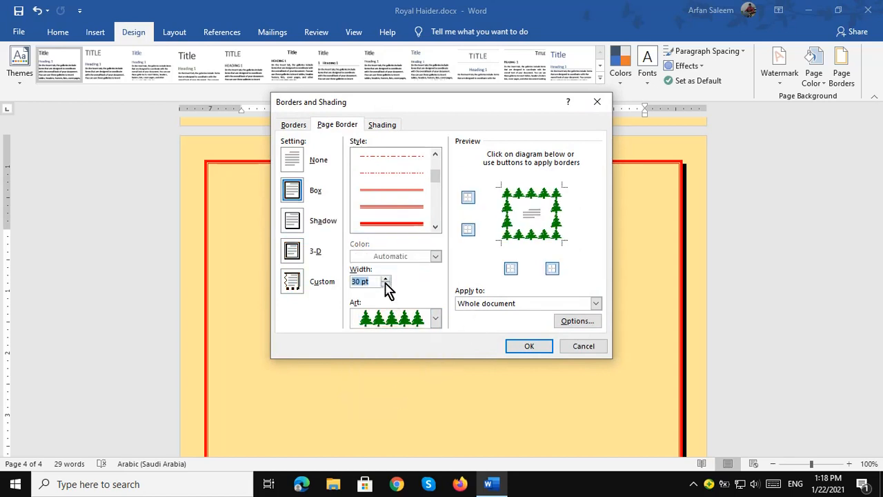
left_click(385, 284)
left_click(386, 284)
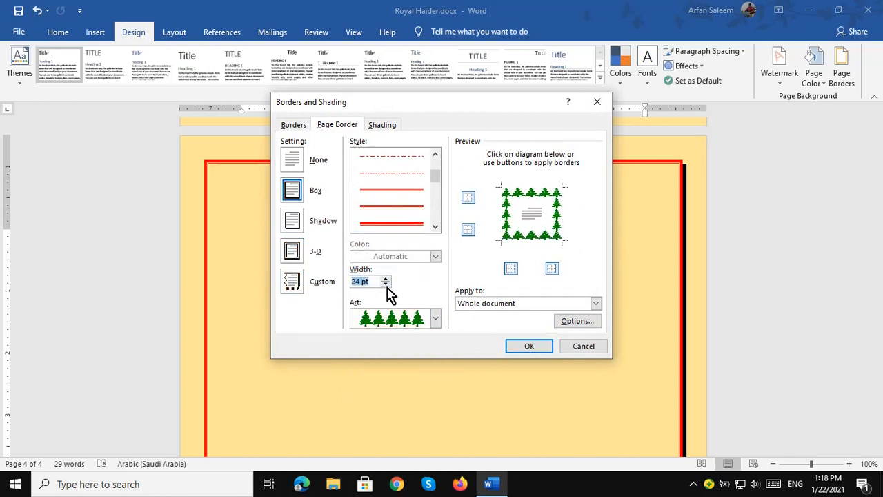
left_click(385, 284)
left_click(385, 284)
left_click(385, 284)
left_click(386, 285)
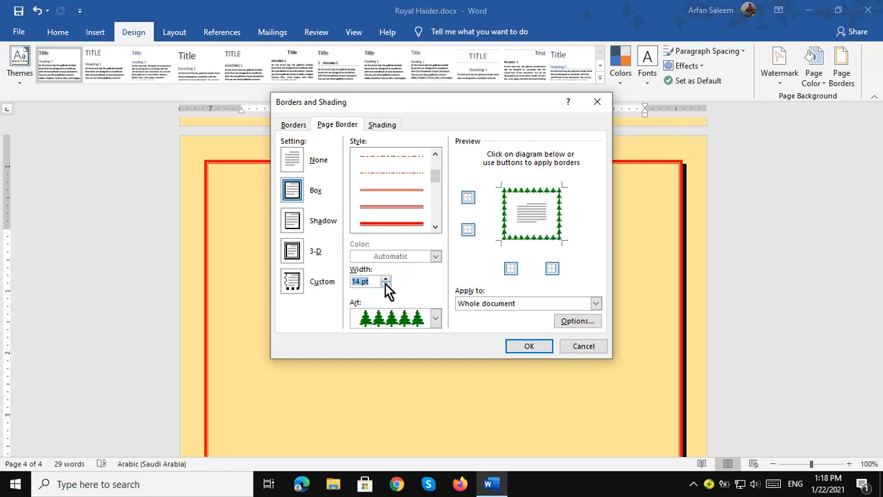
left_click(545, 348)
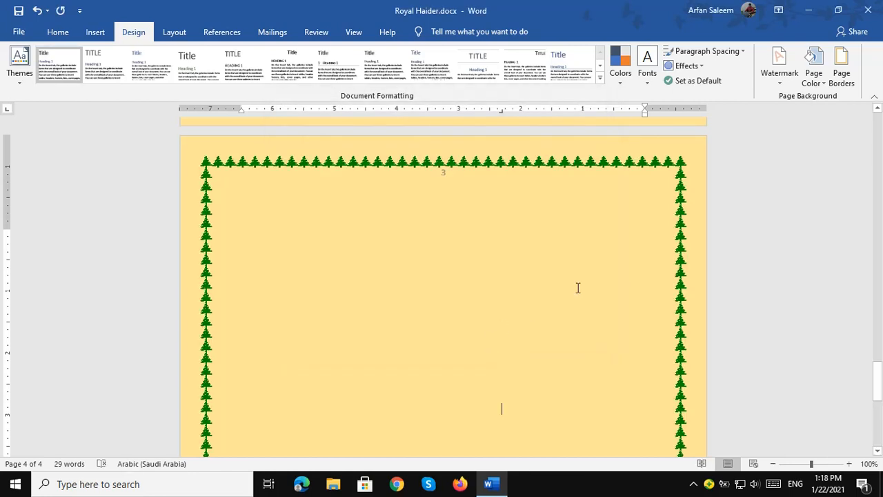
scroll(620, 260, "down", 3)
scroll(614, 280, "down", 4)
scroll(557, 302, "up", 10)
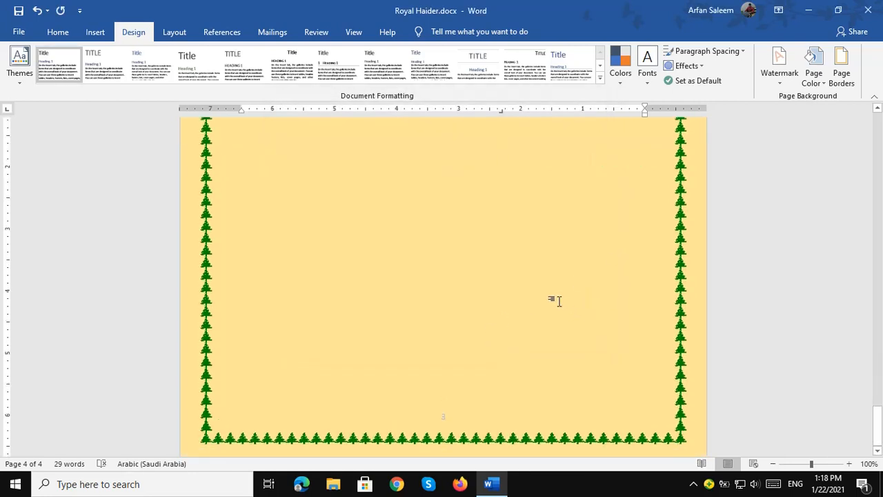
scroll(503, 242, "up", 5)
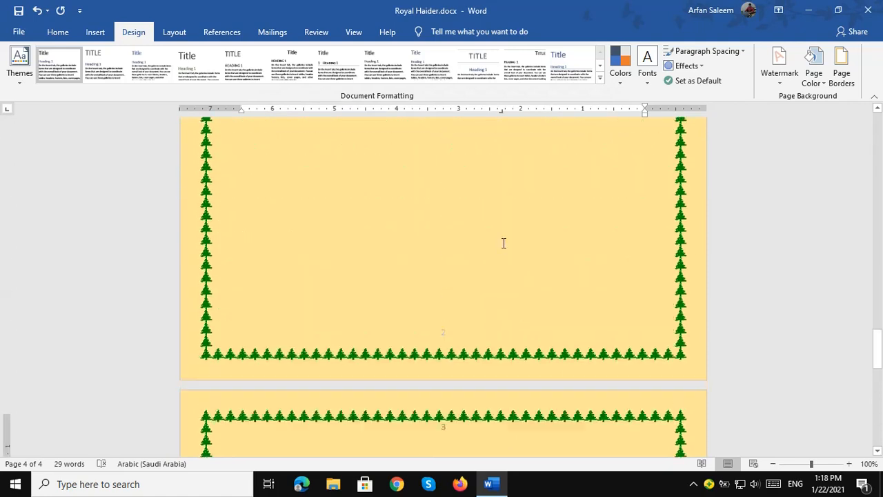
In Page Setup, set the paper size to A4 applied to the whole document.
left_click(174, 32)
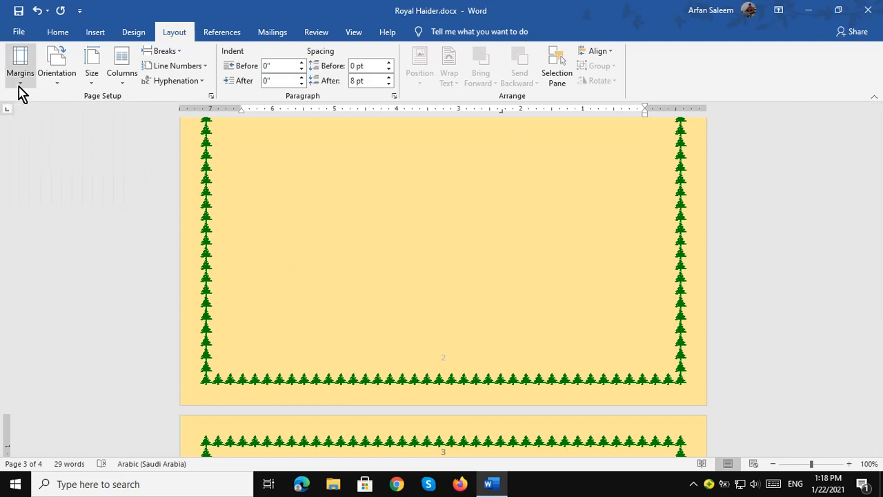
left_click(21, 72)
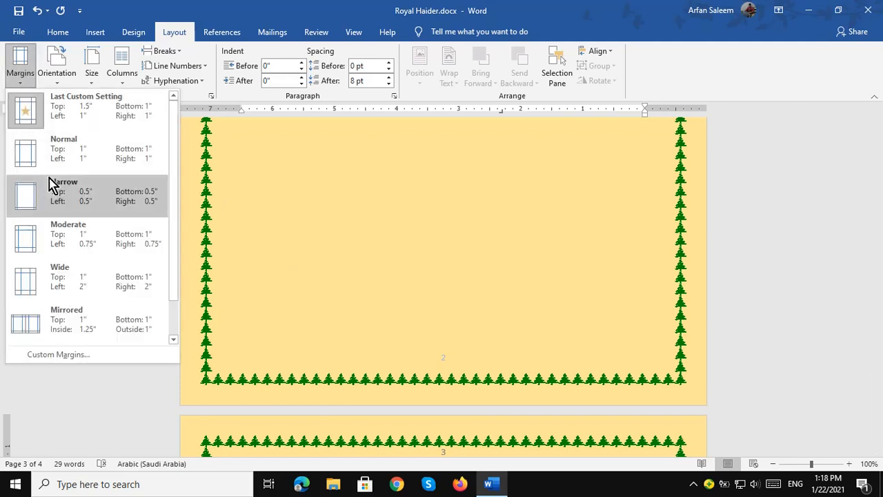
left_click(59, 356)
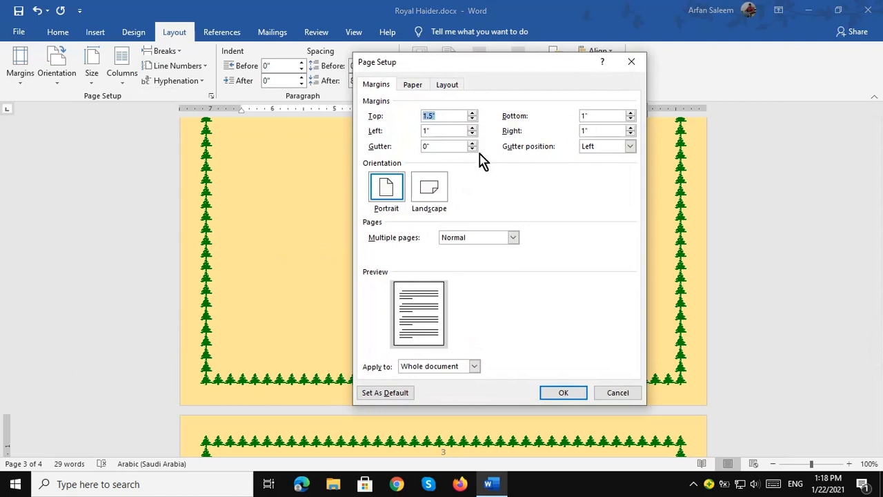
left_click(412, 86)
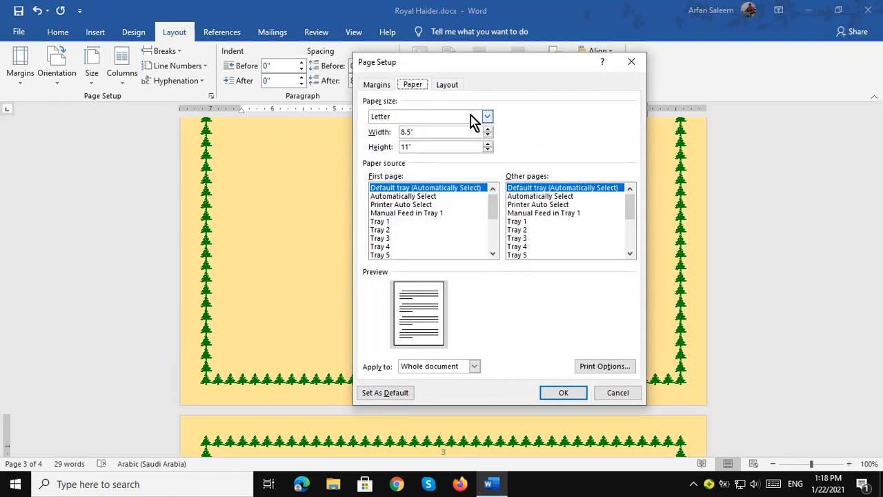
left_click(391, 123)
left_click(387, 143)
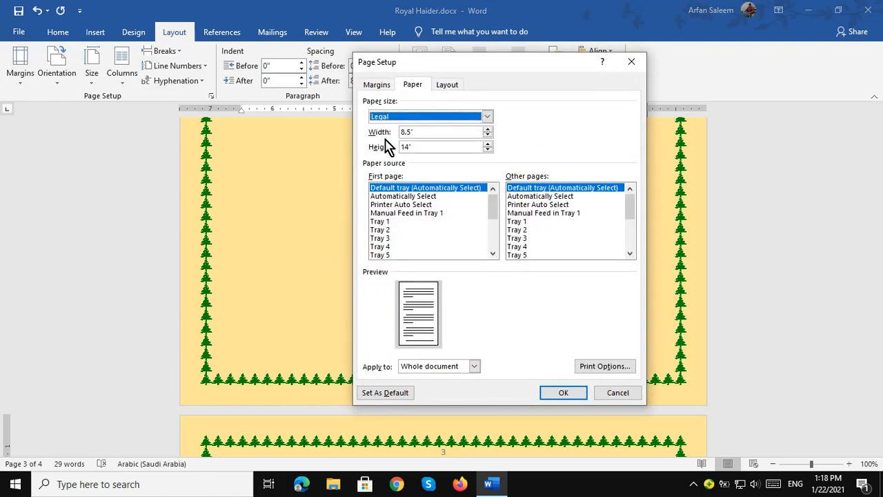
left_click(397, 118)
scroll(388, 149, "down", 4)
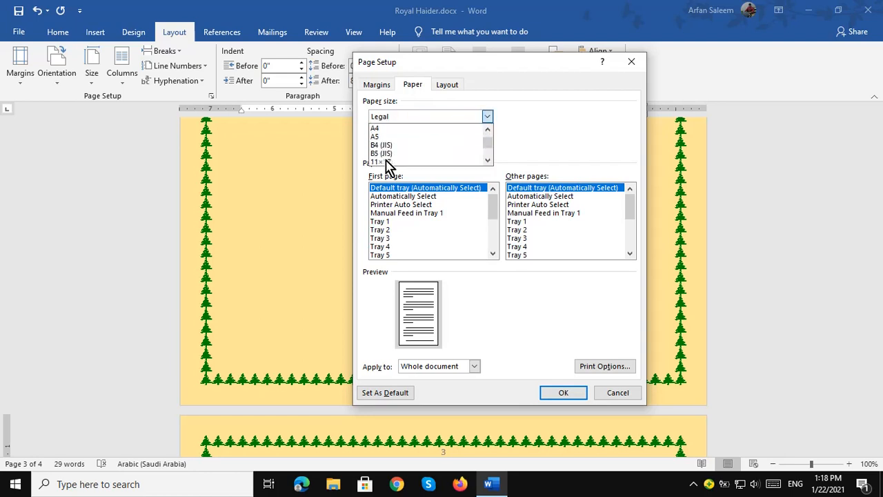
left_click(379, 137)
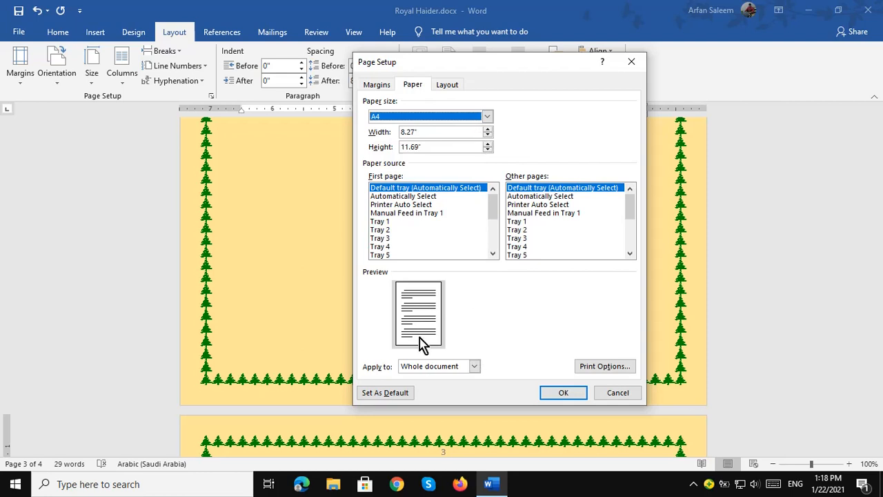
left_click(474, 366)
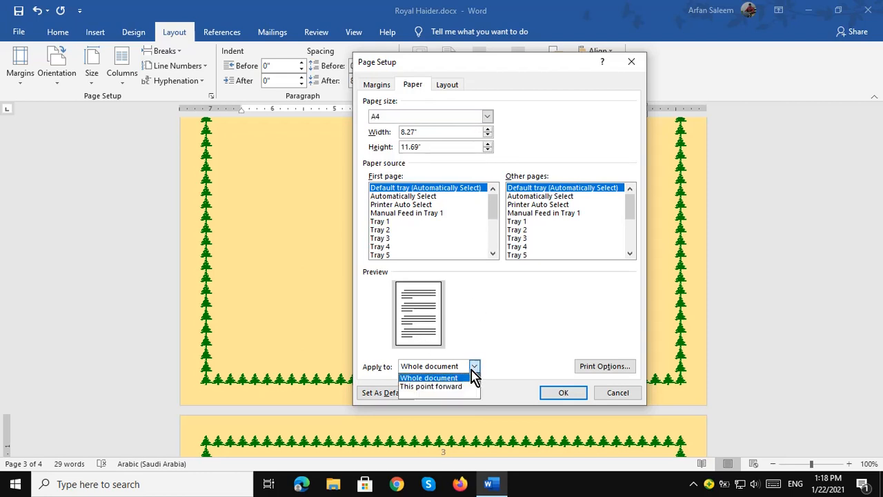
left_click(451, 375)
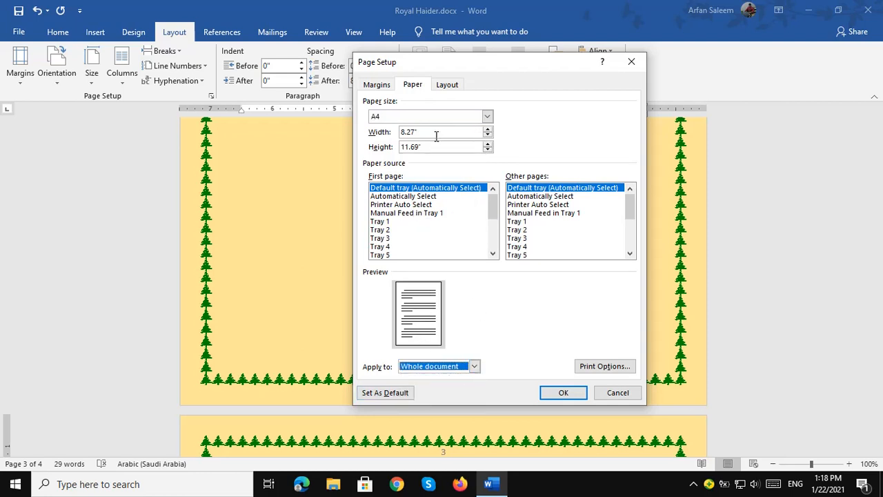
Keep the section start as New page for the whole document, then return to Margins.
left_click(447, 85)
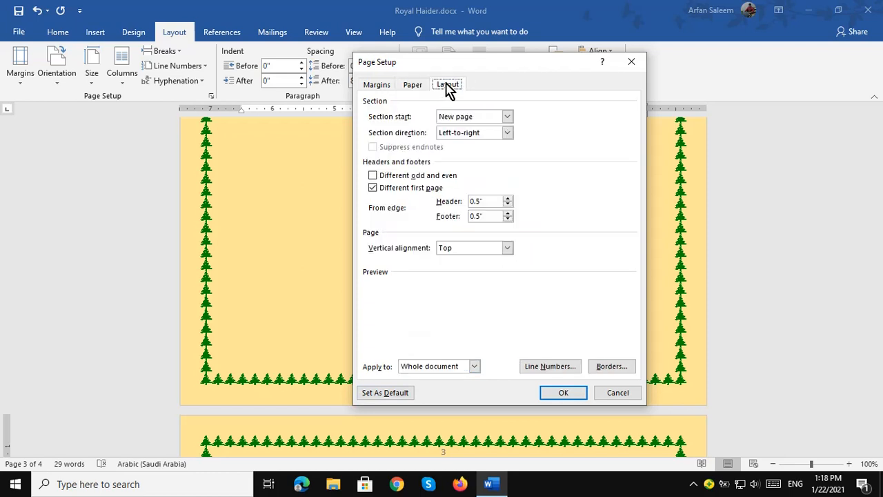
left_click(473, 119)
left_click(473, 120)
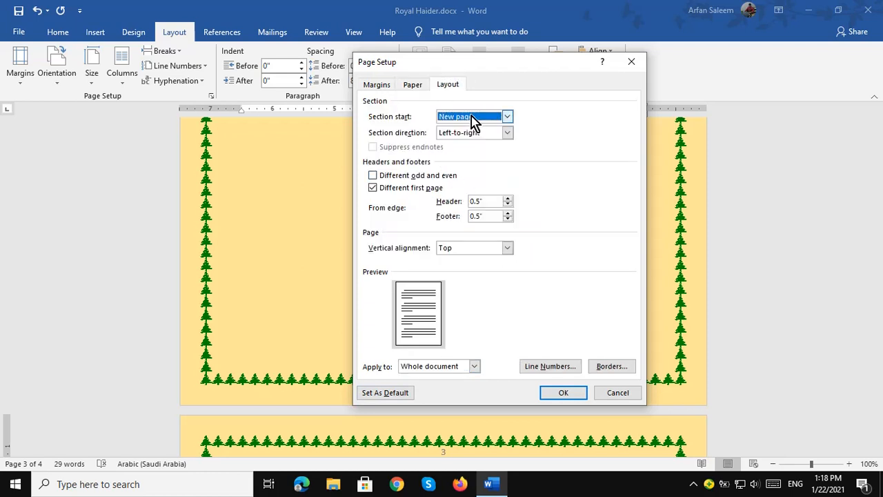
left_click(417, 370)
left_click(418, 377)
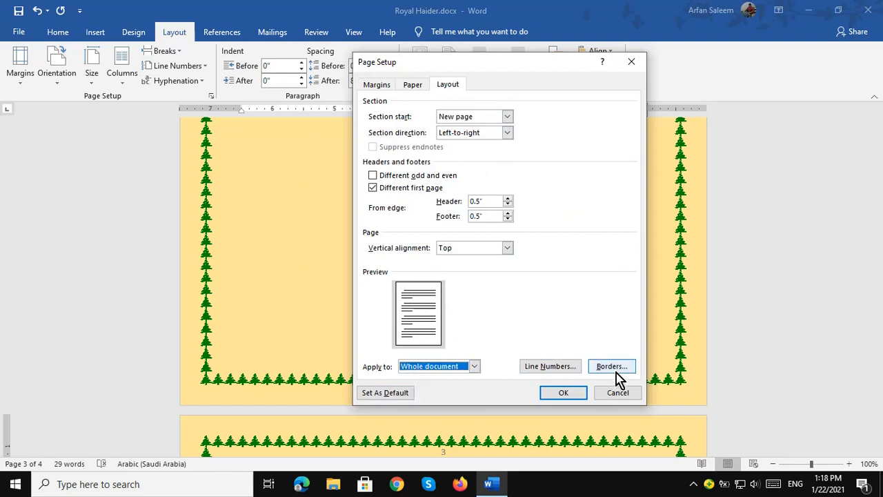
left_click(376, 89)
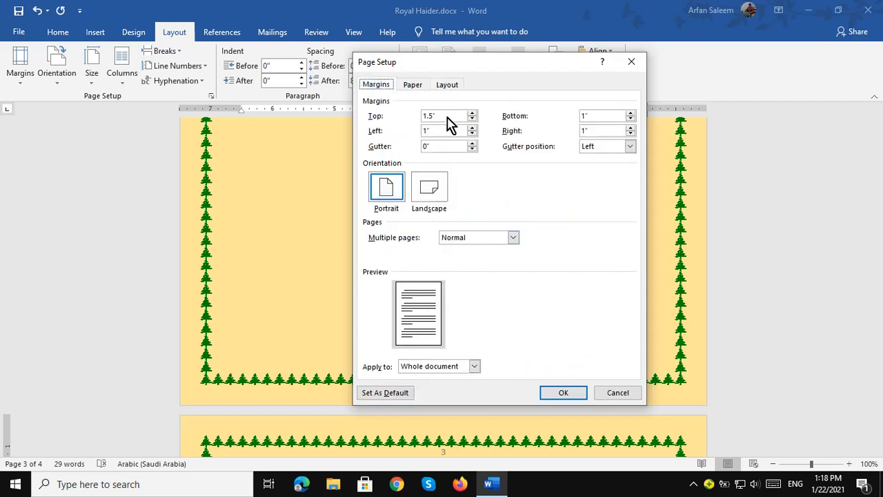
left_click(581, 400)
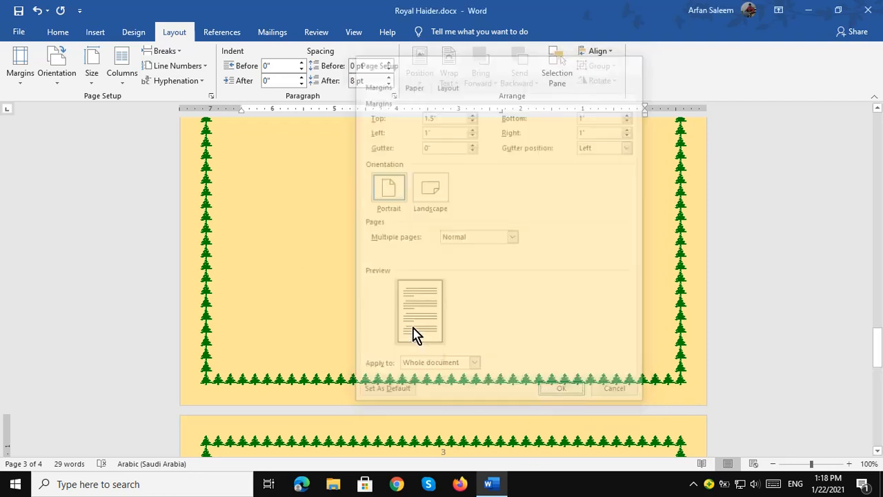
scroll(311, 158, "down", 5)
scroll(396, 269, "down", 3)
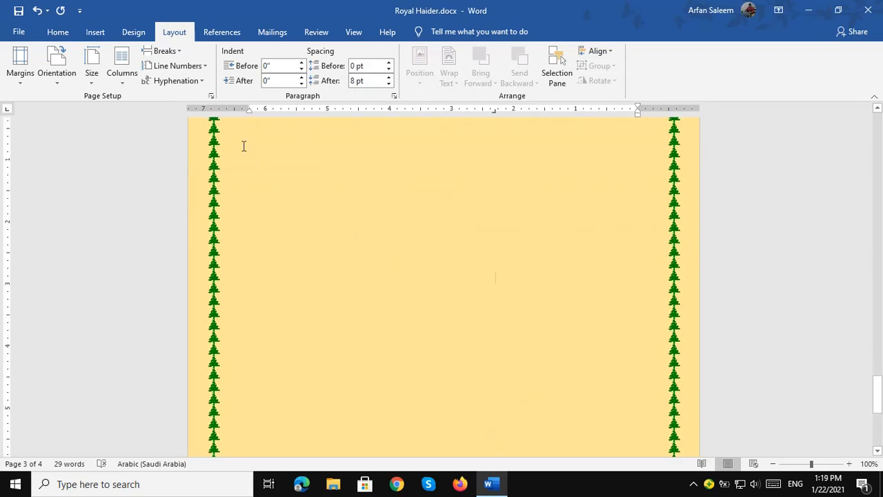
left_click(60, 84)
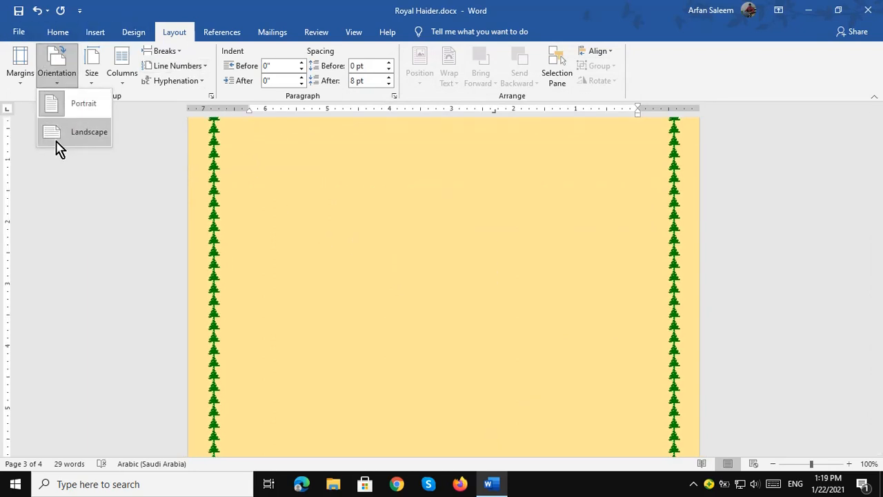
left_click(61, 135)
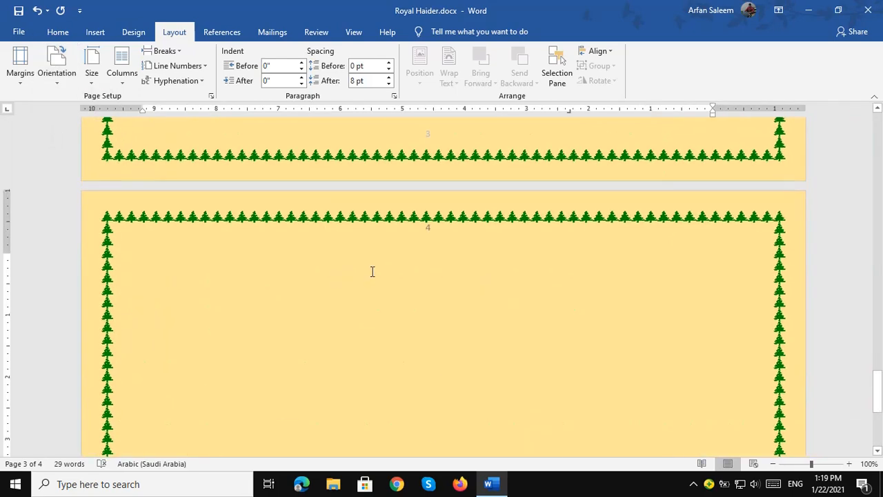
scroll(371, 272, "down", 4)
scroll(369, 269, "down", 5)
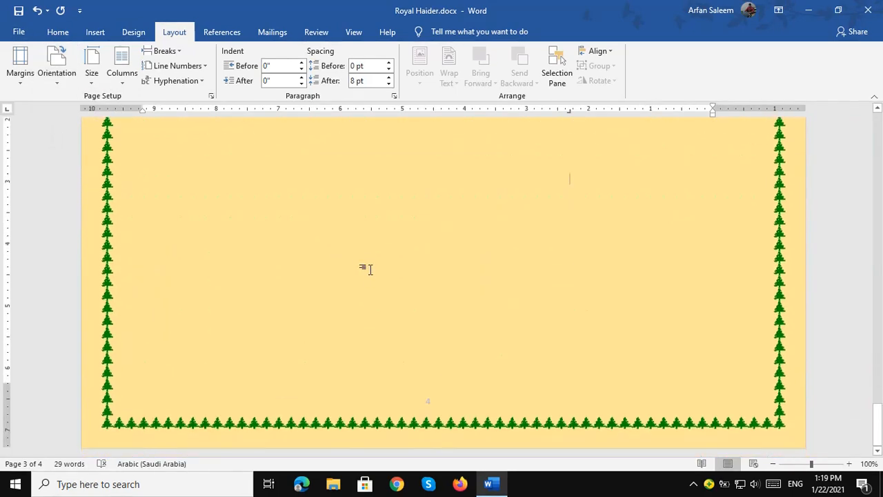
left_click(58, 82)
left_click(71, 110)
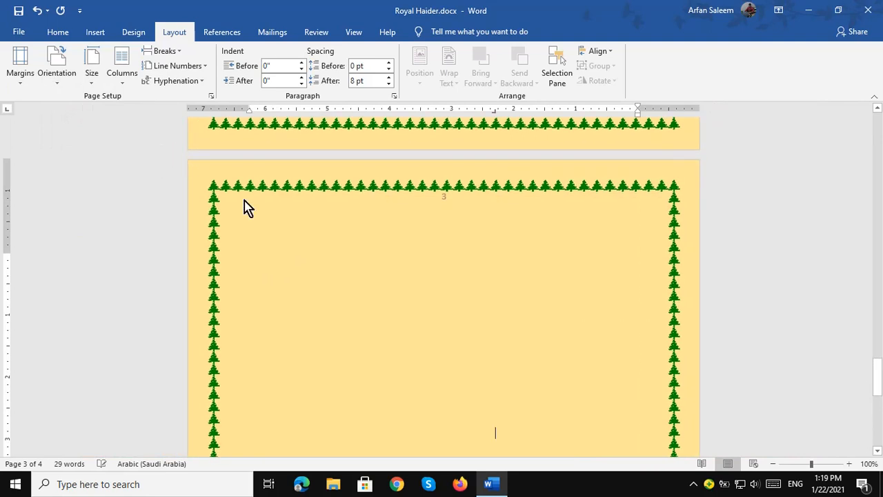
left_click(94, 81)
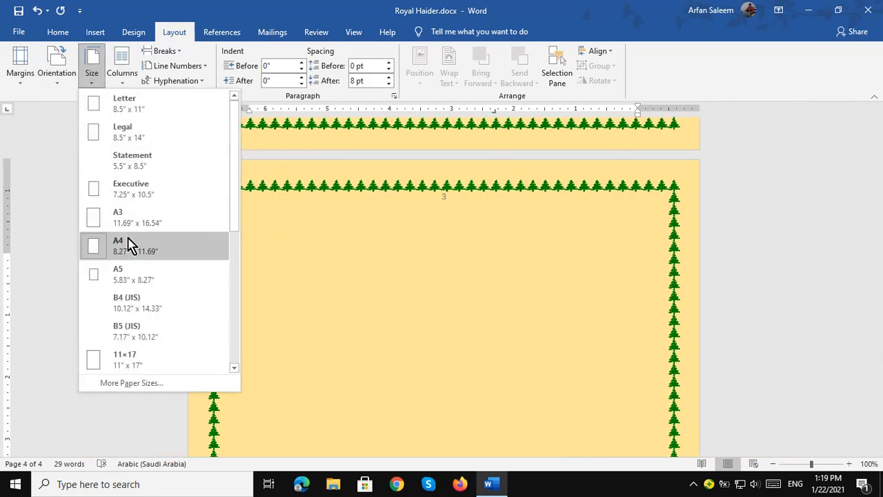
left_click(121, 81)
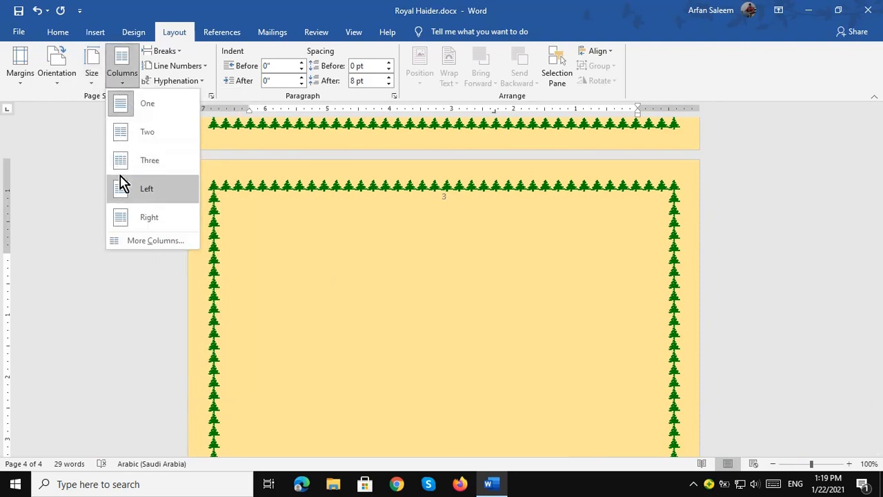
left_click(332, 247)
scroll(316, 245, "down", 2)
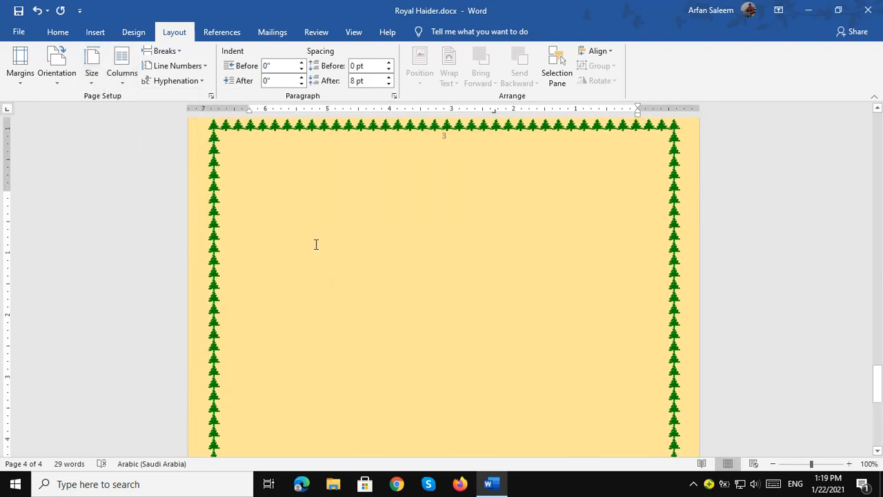
scroll(315, 238, "up", 4)
scroll(298, 283, "down", 3)
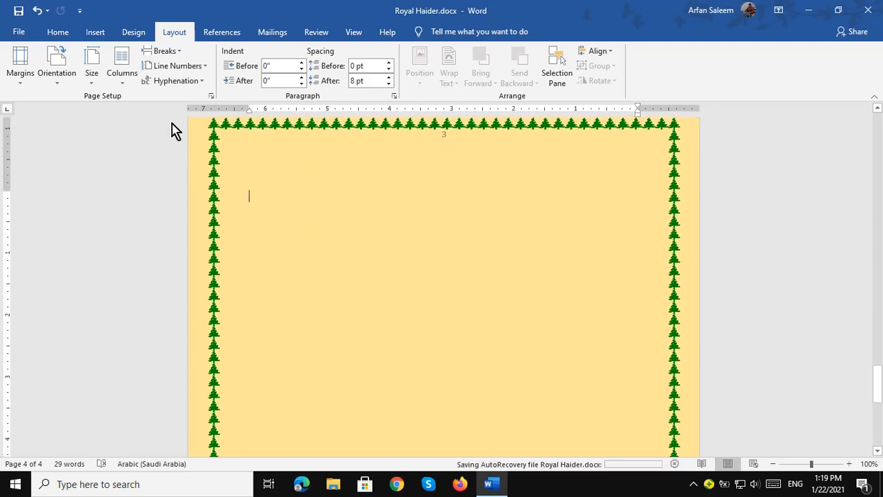
Set the page layout to two columns.
left_click(124, 76)
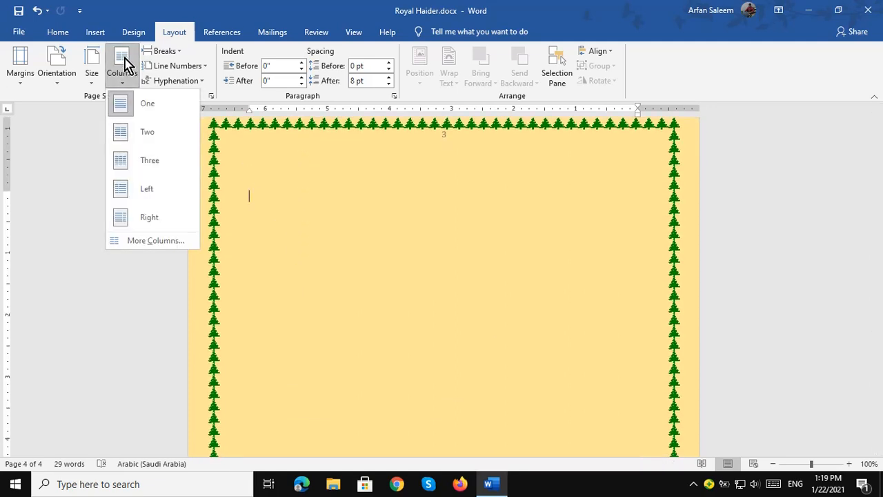
left_click(127, 136)
scroll(319, 207, "up", 1)
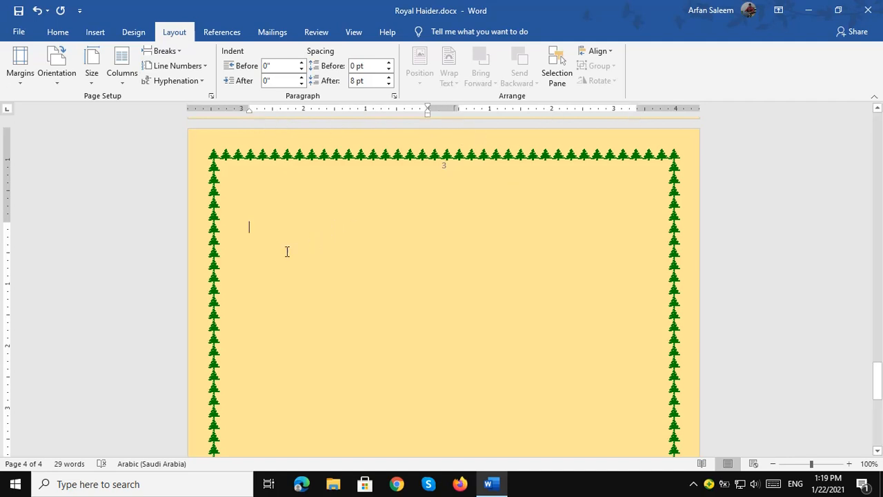
scroll(287, 251, "up", 15)
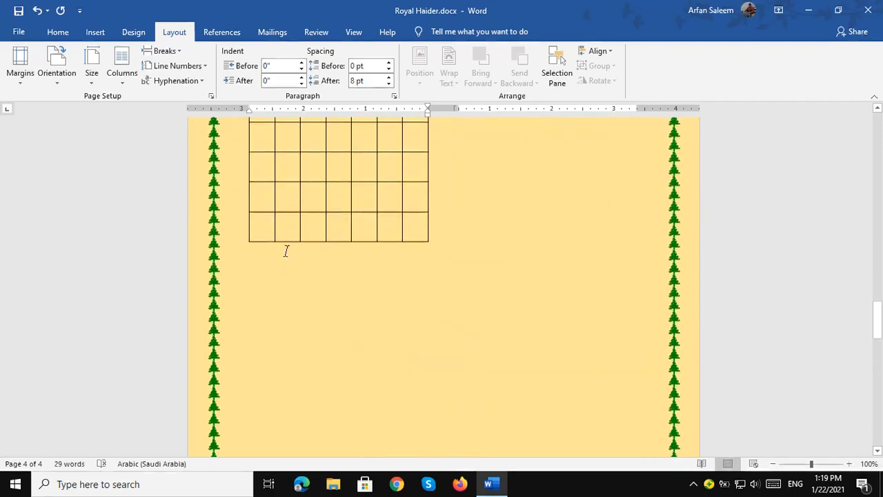
scroll(288, 258, "up", 20)
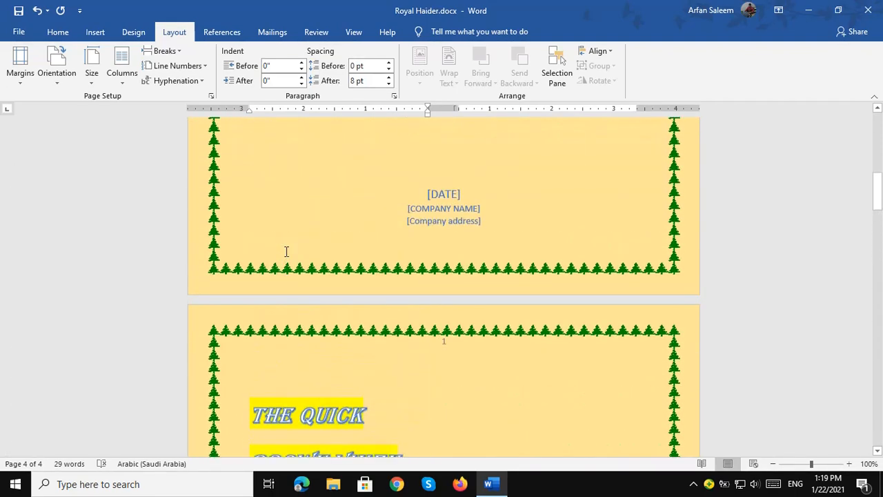
scroll(278, 227, "down", 2)
scroll(262, 248, "down", 2)
Copy page 1's four THE QUICK … LAZY DOG lines and paste them onto the last page.
left_click_drag(256, 233, 414, 363)
key("ctrl+c")
scroll(398, 357, "down", 20)
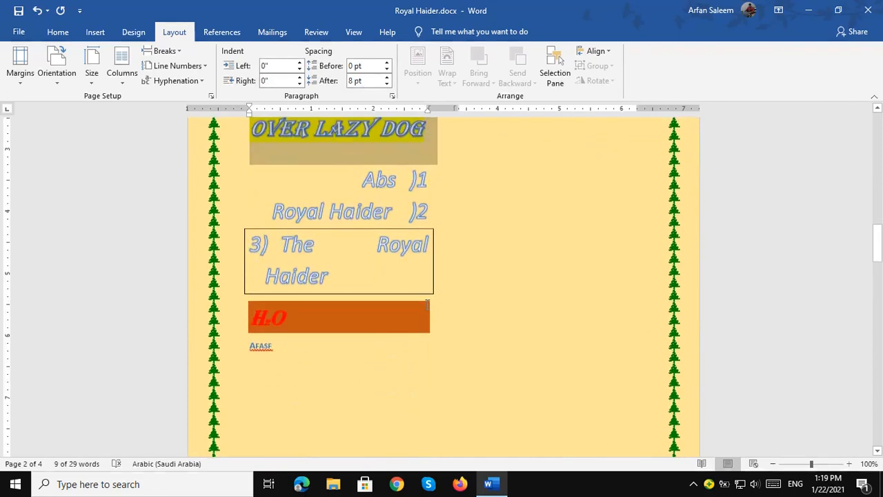
scroll(399, 294, "down", 5)
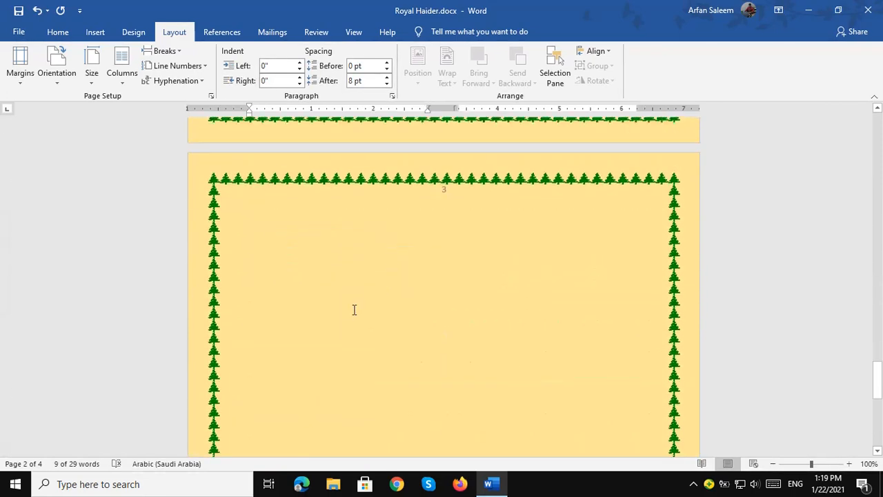
left_click(310, 225)
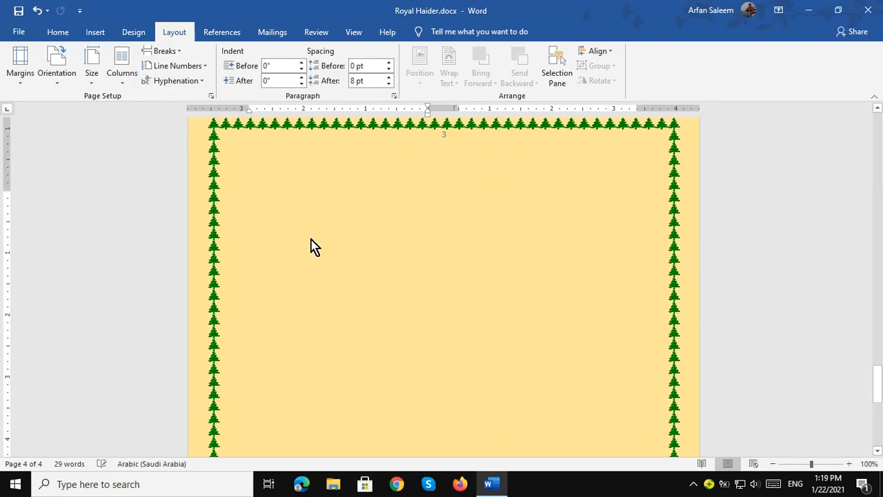
key("ctrl+v")
key("ctrl+a")
left_click(270, 199)
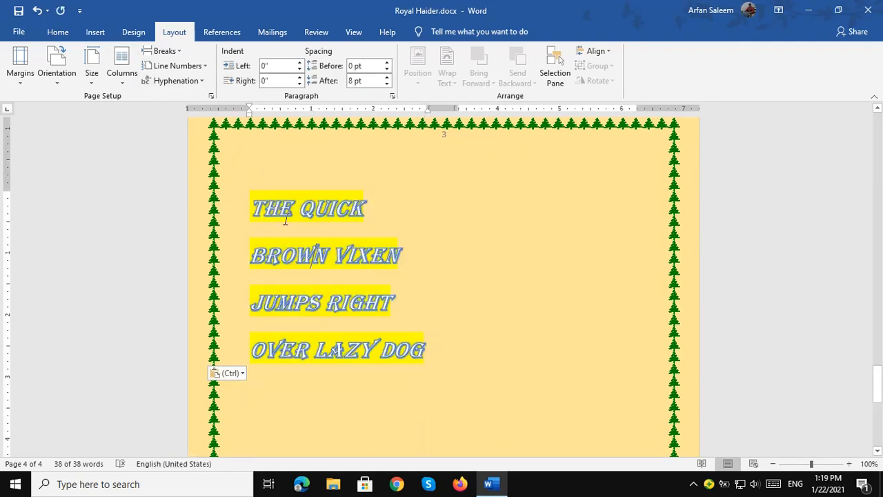
left_click_drag(270, 200, 410, 336)
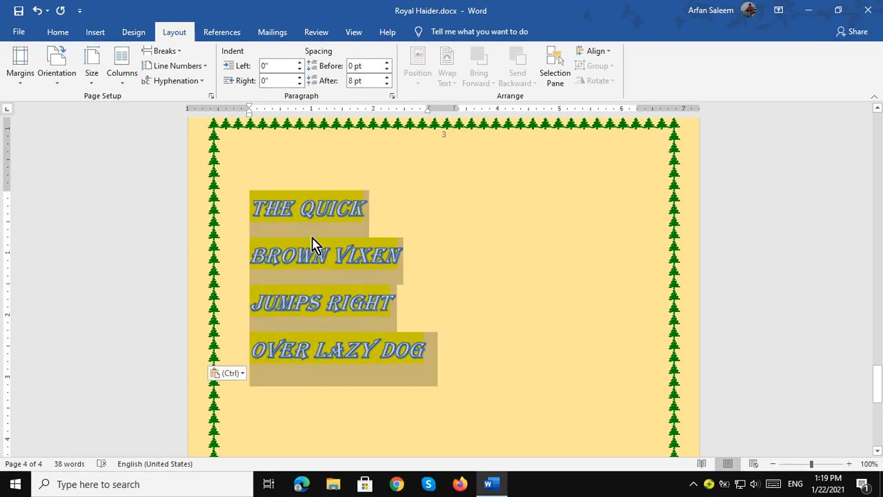
Shrink the pasted text to size 11, switch it to Calibri Light, and remove its yellow highlight.
left_click(55, 32)
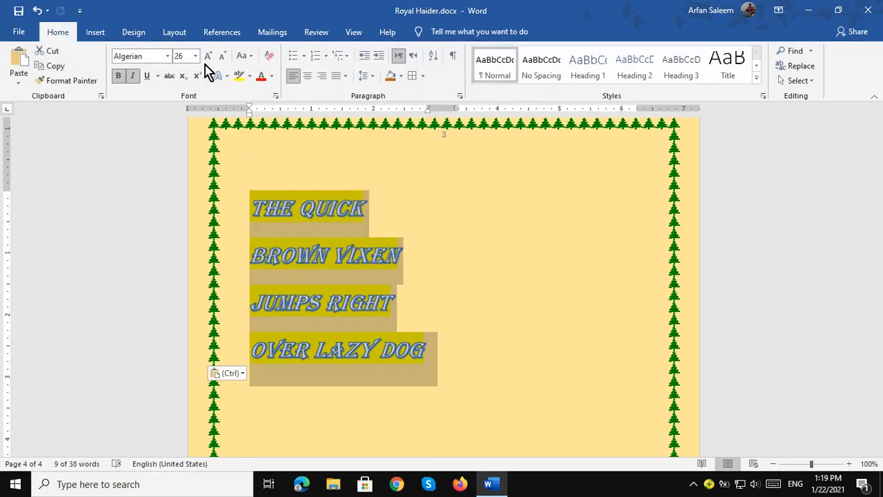
left_click(222, 55)
left_click(222, 55)
left_click(222, 55)
left_click(222, 55)
left_click(222, 55)
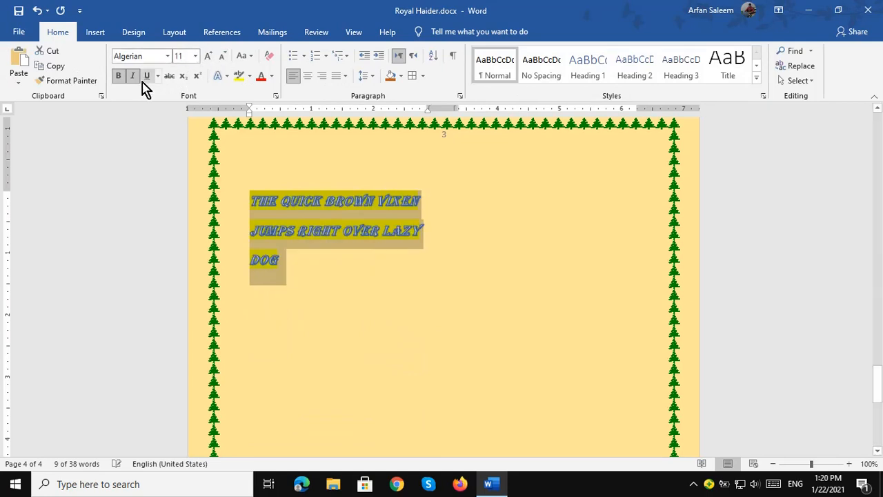
left_click(170, 58)
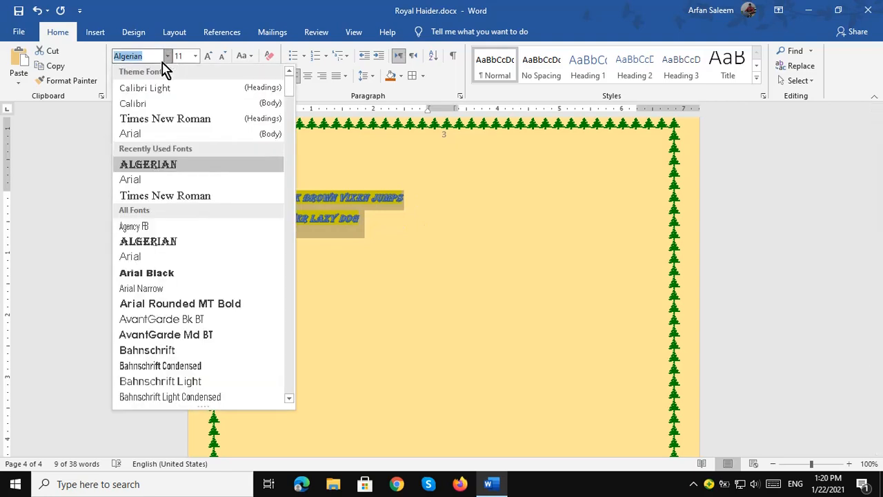
left_click(165, 89)
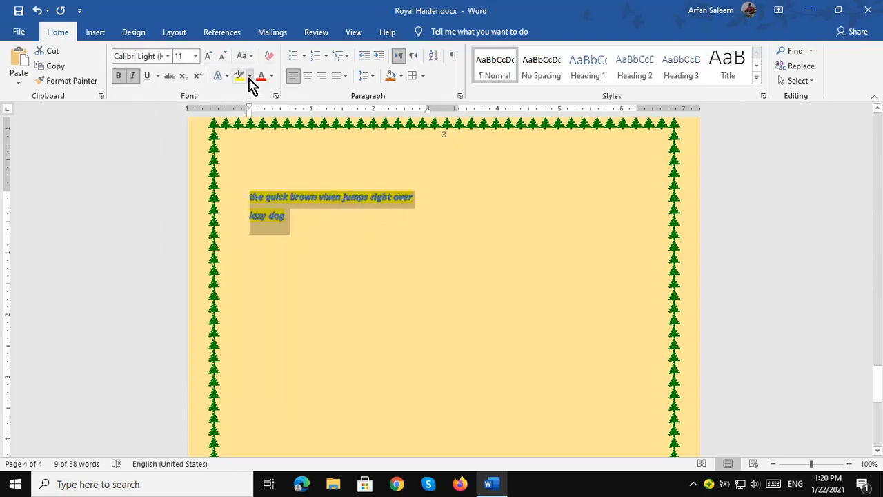
left_click(249, 76)
left_click(255, 150)
left_click(252, 172)
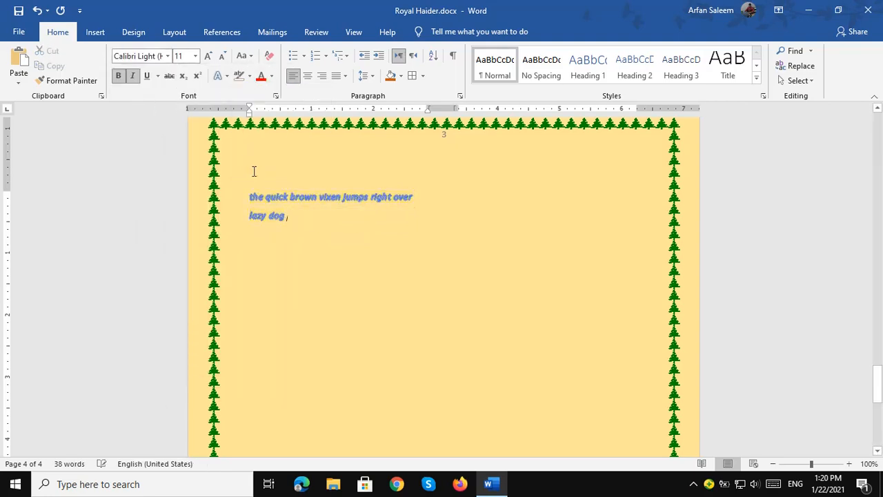
Open the text effects gallery, then undo a stray typed 'The' to restore the sentence.
left_click(220, 81)
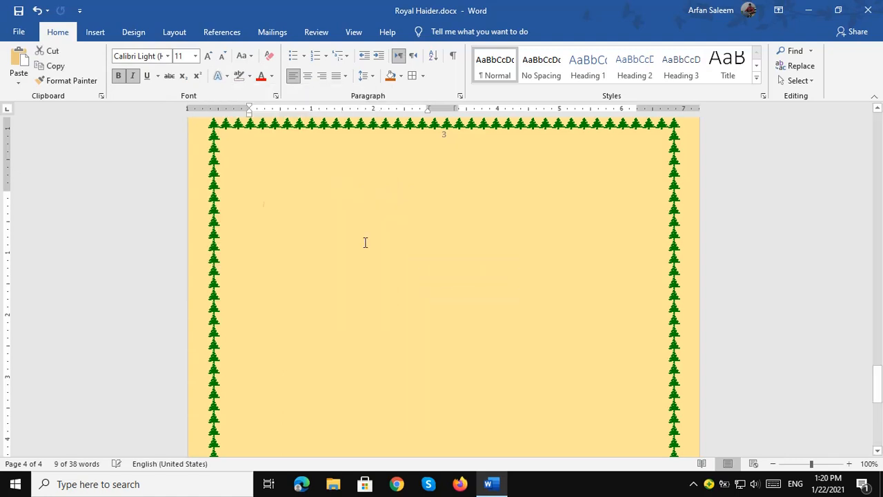
type("The")
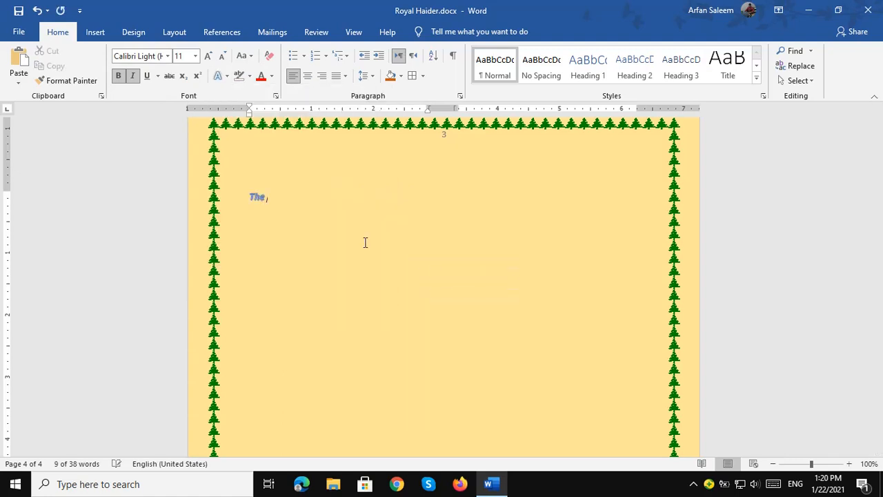
key("BackSpace")
key("BackSpace")
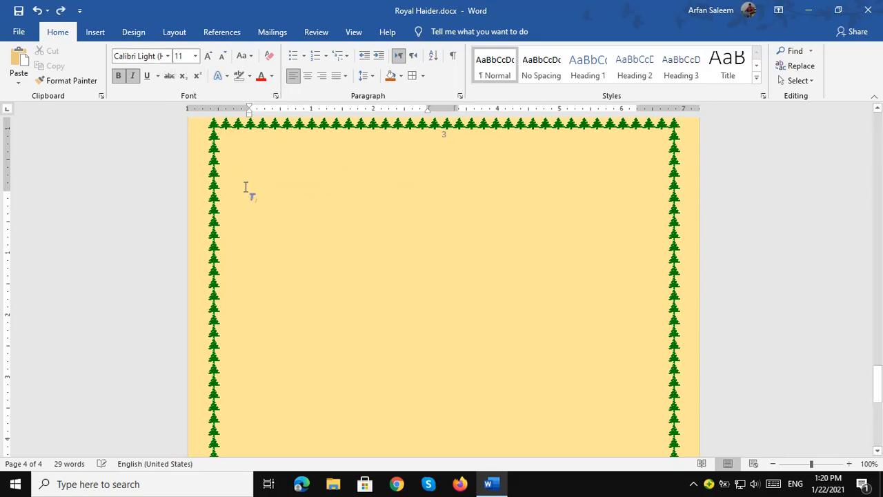
key("ctrl+z")
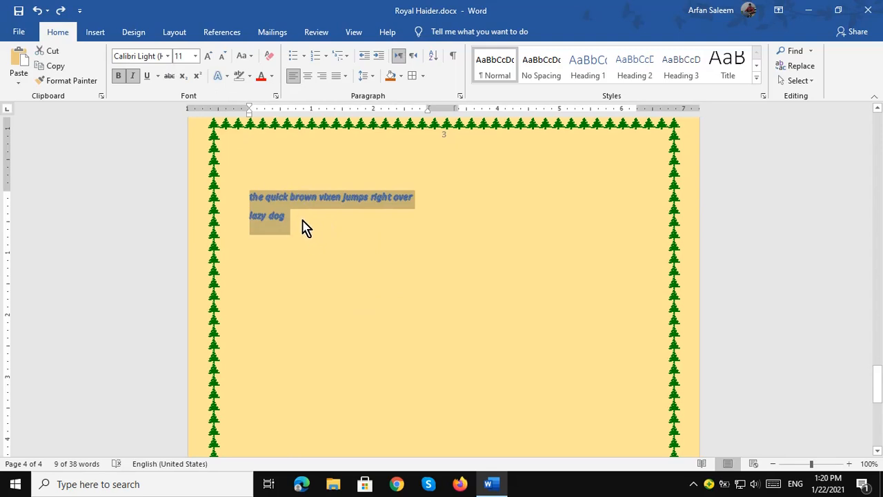
left_click(294, 228)
Paste another copy of the sentence and merge the left column's copies into one paragraph.
key("ctrl+v")
key("ctrl+v")
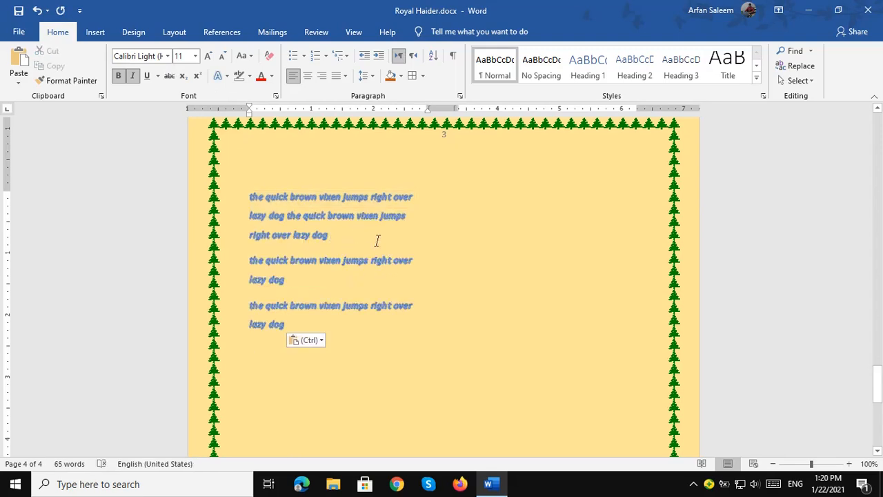
left_click(377, 240)
key("Delete")
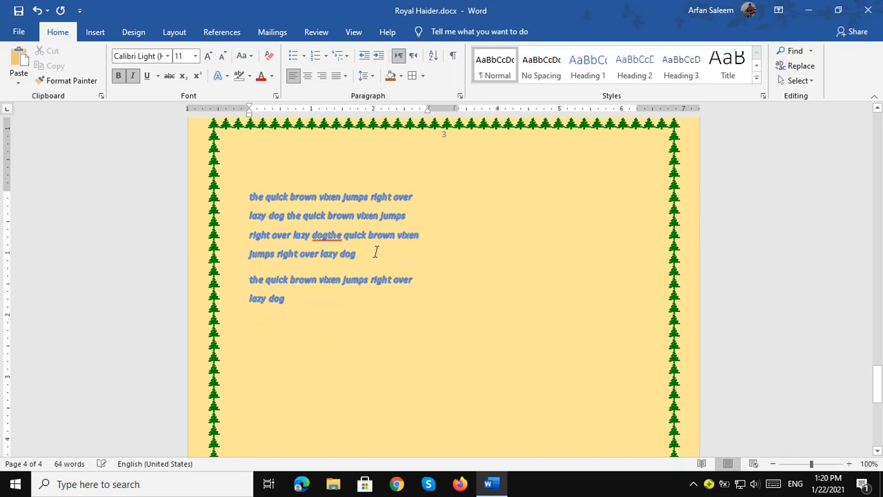
left_click(376, 251)
key("Delete")
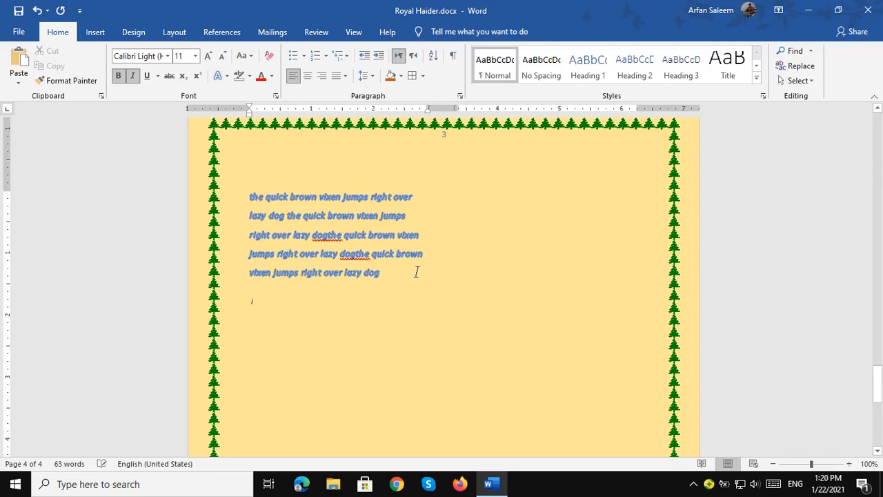
Insert a column break so text continues in the second column.
key("alt")
key("i")
key("b")
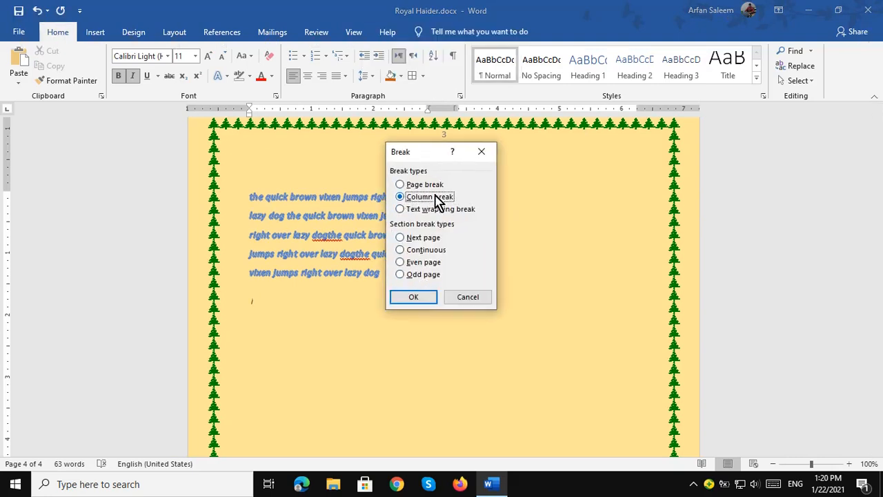
left_click(420, 299)
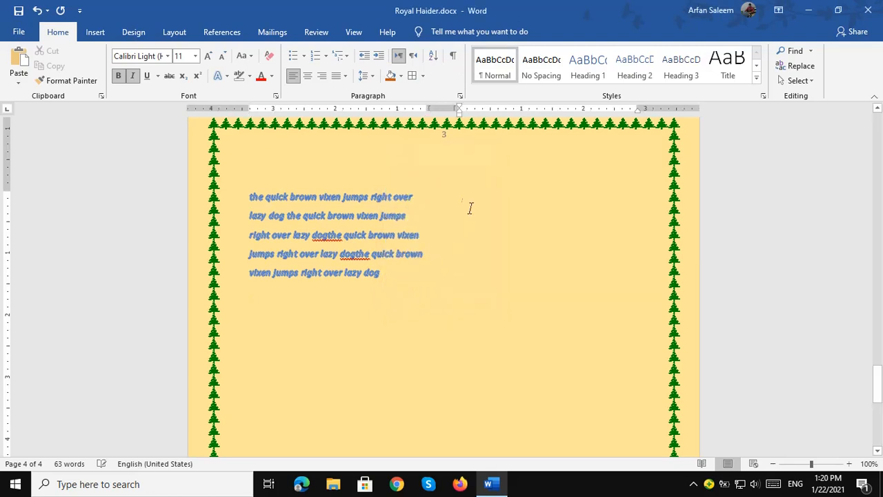
Paste the sentence copies into the second column and join them into one paragraph.
type("the quick brown vixen jumps right over lazy dog")
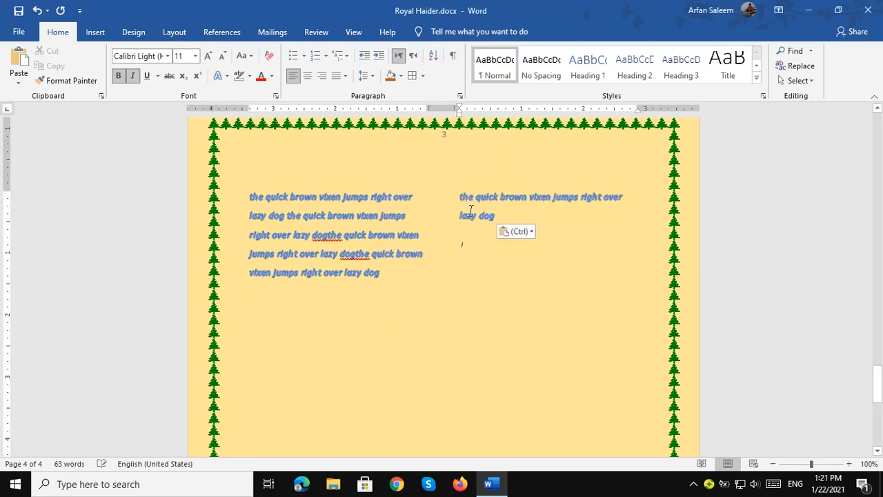
key("ctrl+v")
key("ctrl+v")
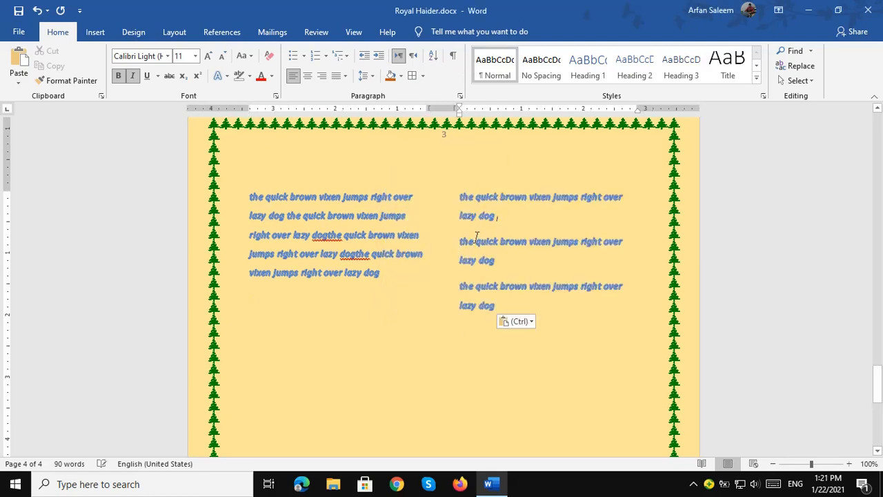
key("BackSpace")
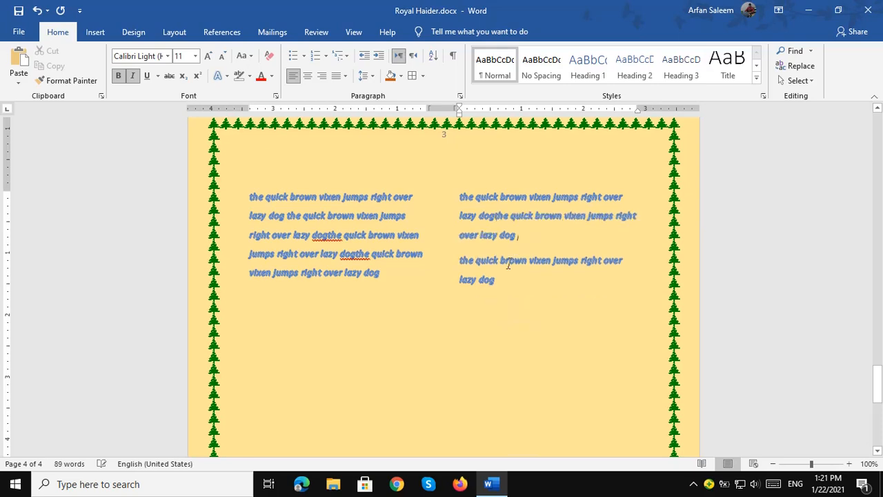
key("Delete")
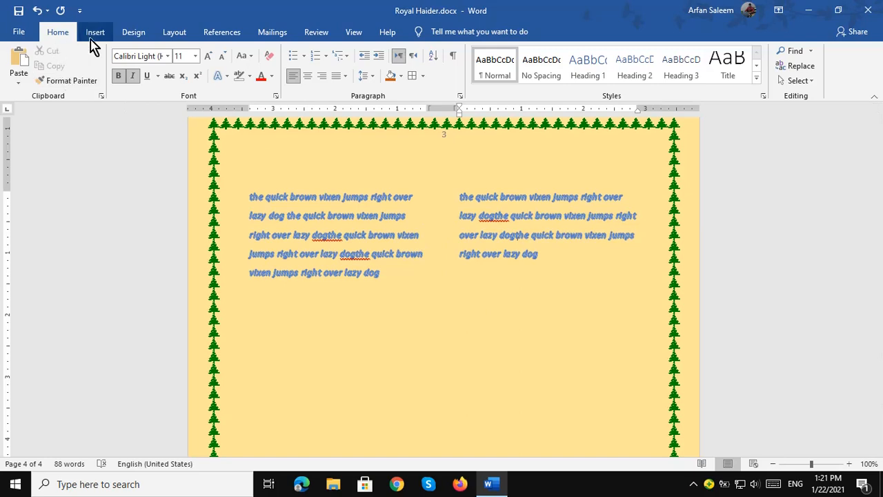
Open the Layout tab's More Columns dialog and cancel it without changes.
left_click(146, 38)
left_click(174, 34)
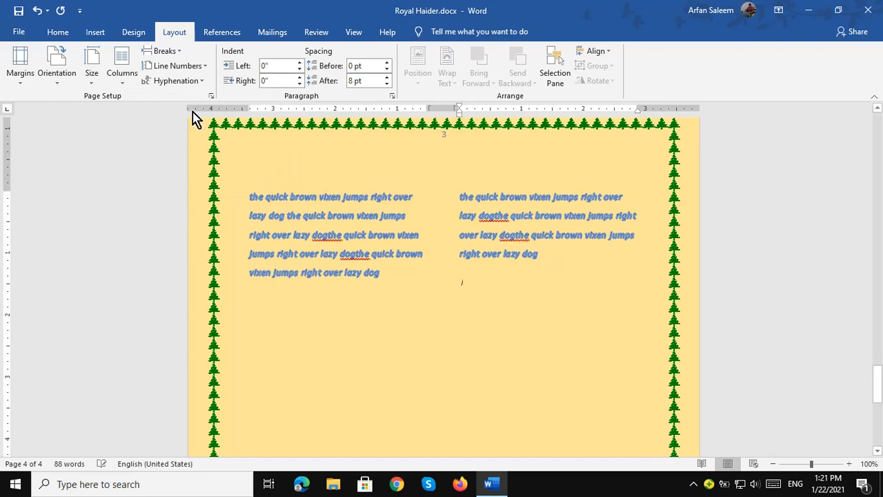
left_click(123, 80)
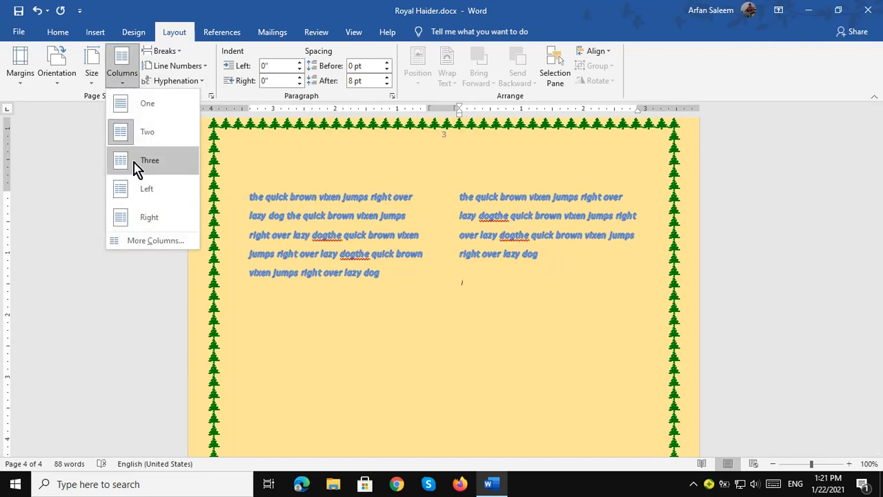
left_click(145, 240)
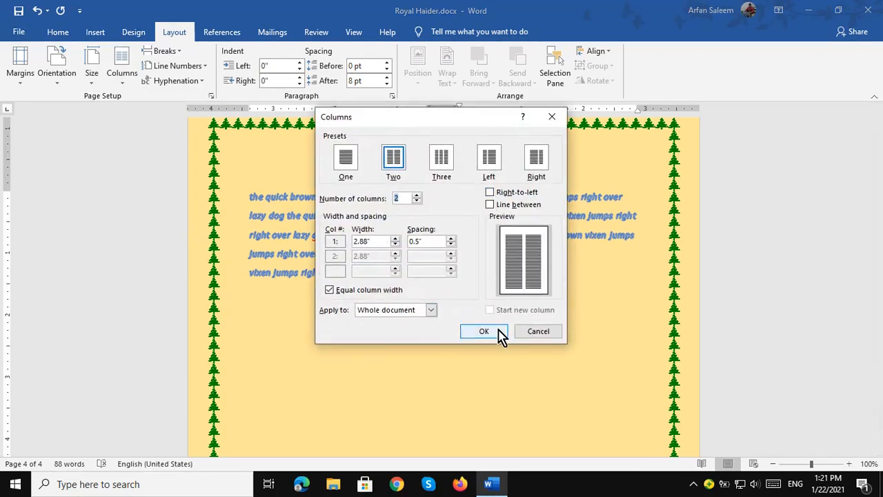
left_click(544, 334)
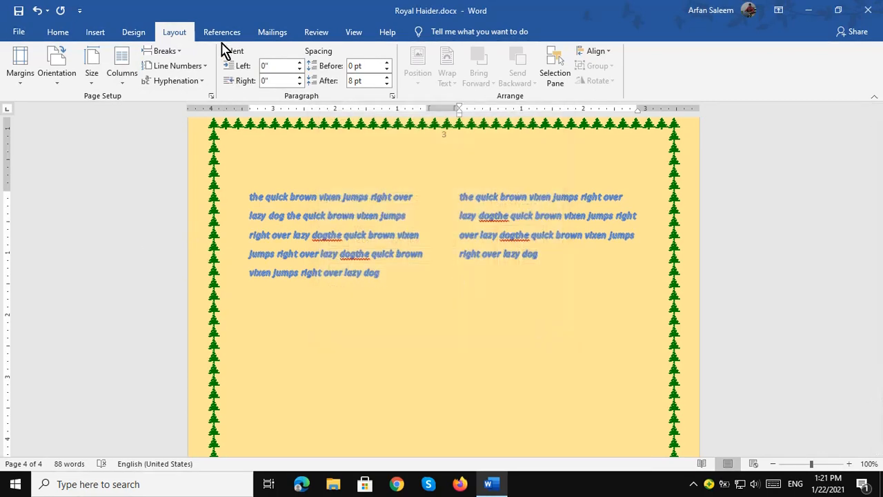
Look over the Breaks list without inserting a break, then go to References.
left_click(167, 53)
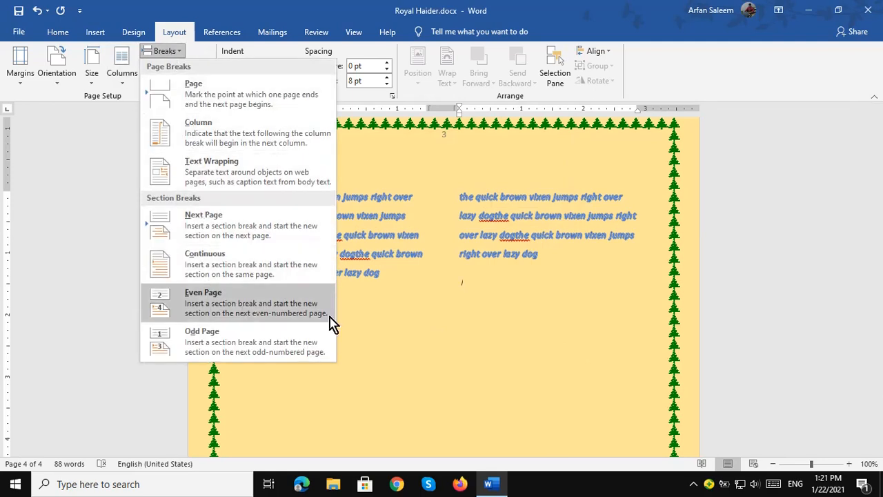
left_click(552, 272)
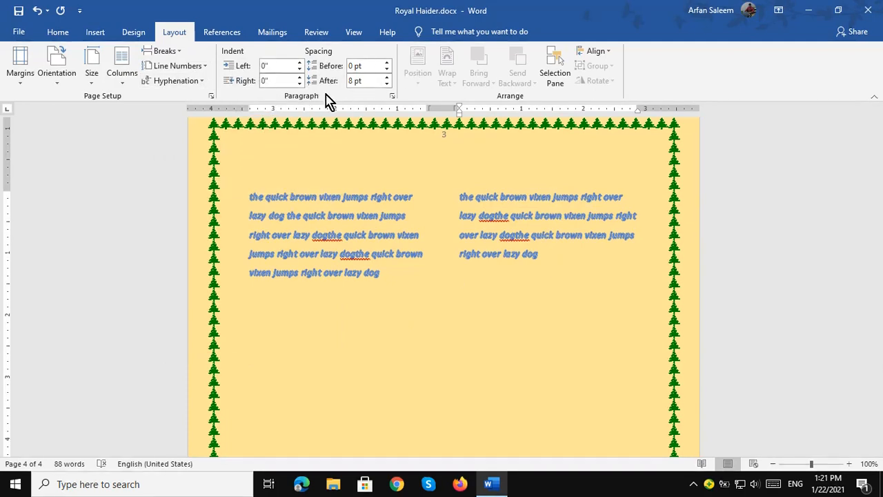
left_click(224, 34)
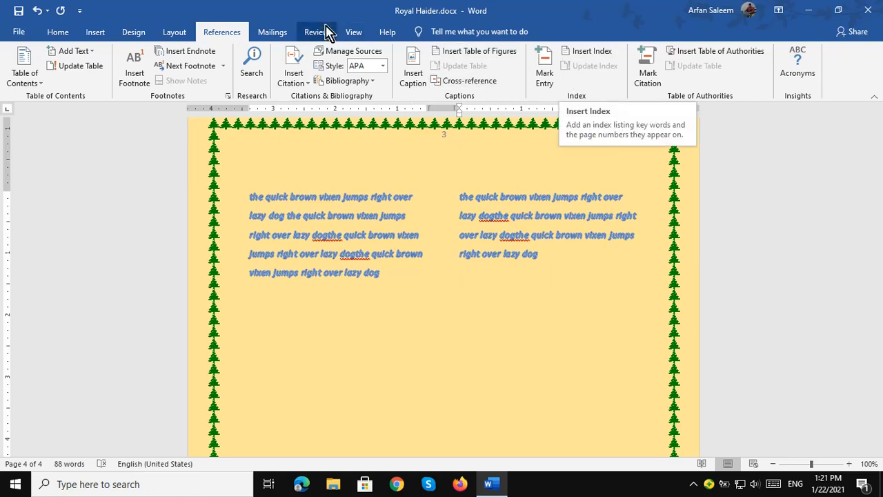
Open Envelopes and Labels from Mailings, move the dialog aside, and cancel it.
left_click(275, 32)
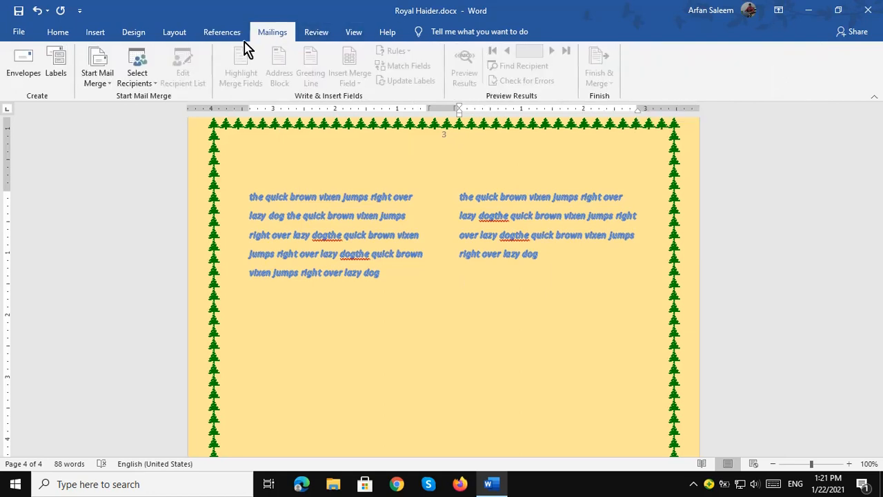
left_click(23, 77)
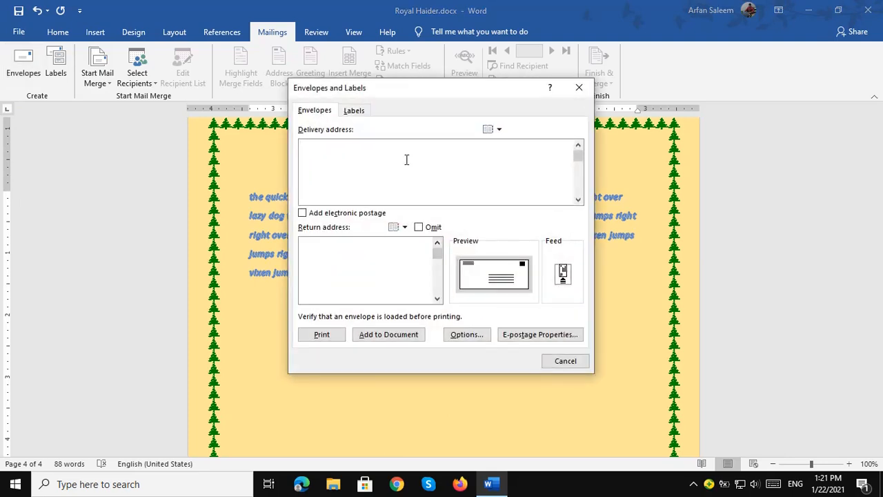
left_click_drag(449, 95, 600, 115)
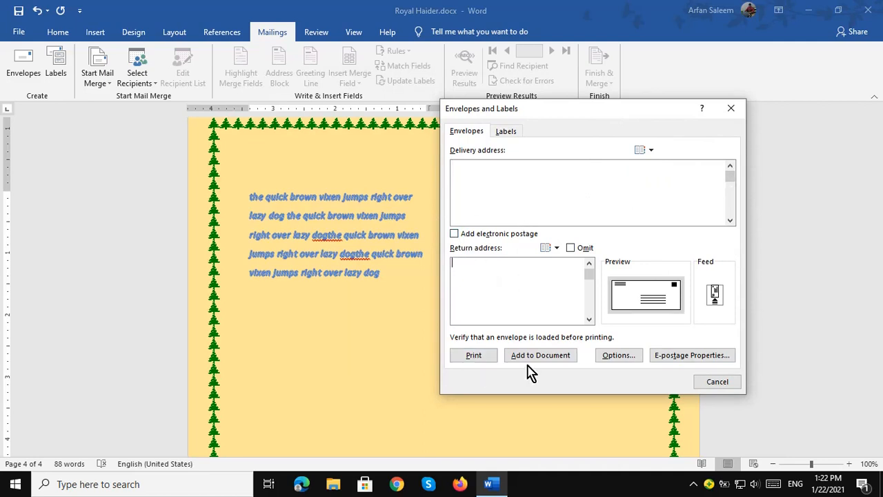
left_click(716, 385)
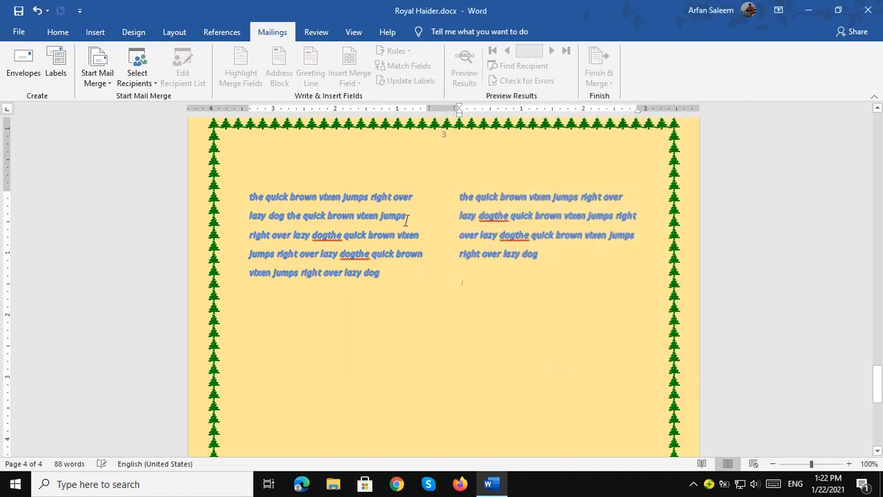
Spell-check the selected right-column text, which flags 'dogthe', dismiss it unfixed, then go to View.
left_click(314, 34)
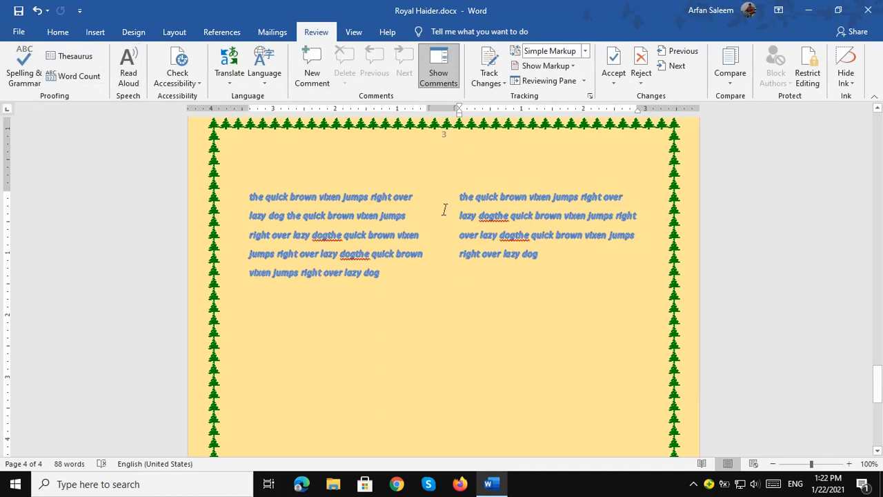
left_click_drag(458, 195, 522, 252)
left_click(26, 81)
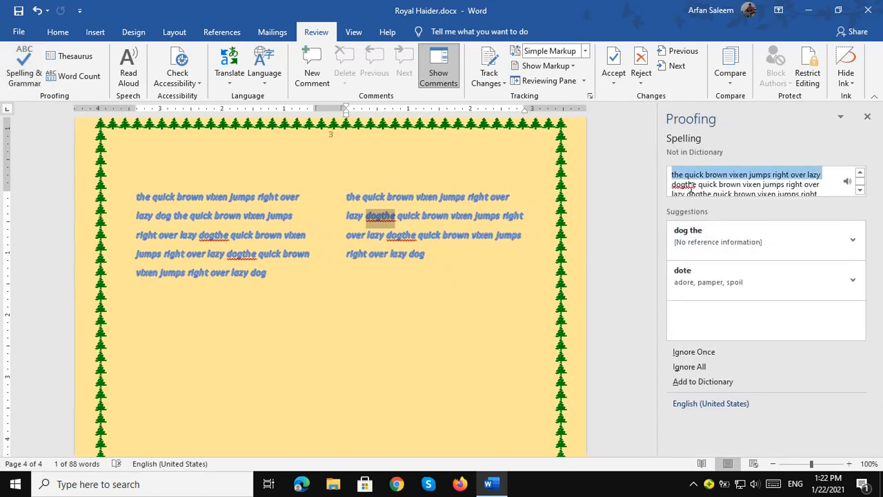
left_click(684, 183)
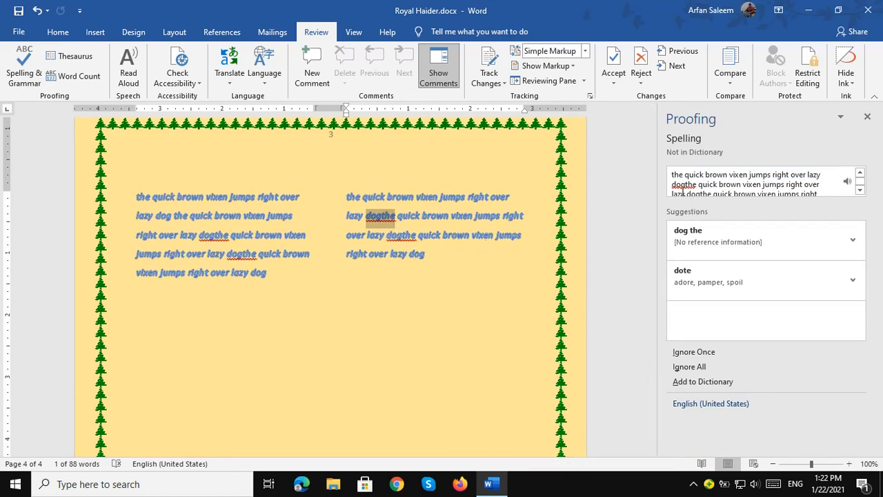
key("Escape")
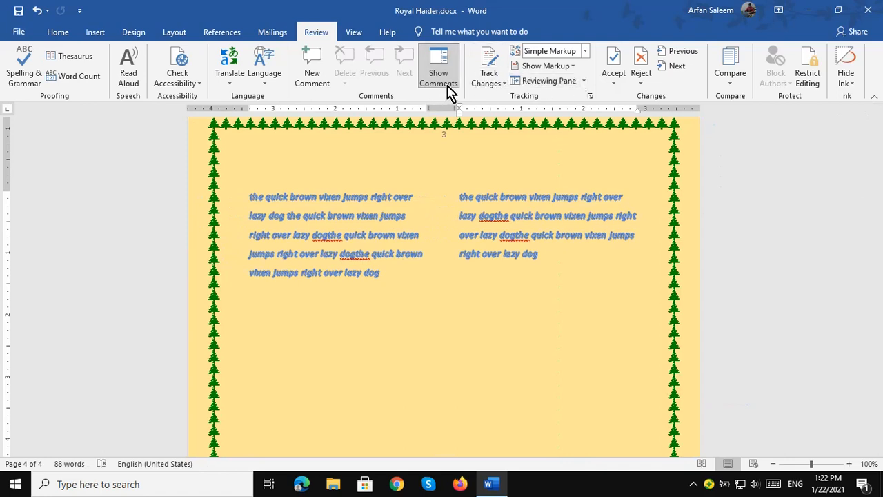
left_click(398, 276)
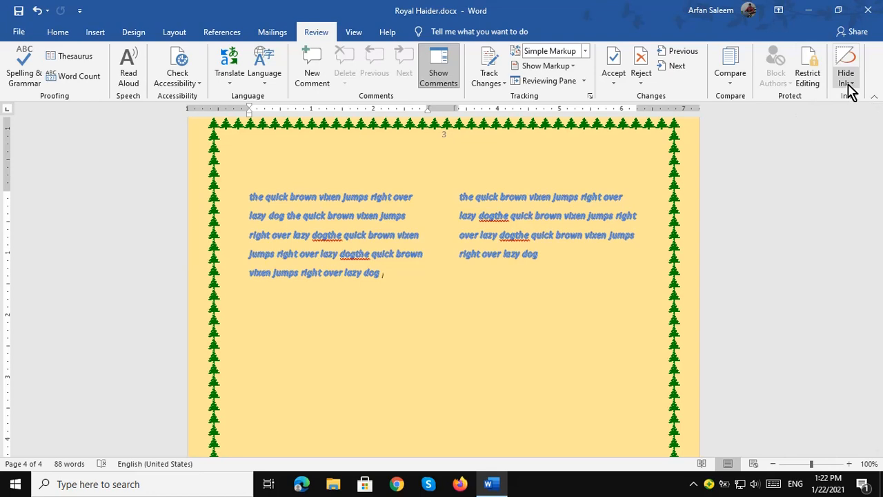
left_click(353, 36)
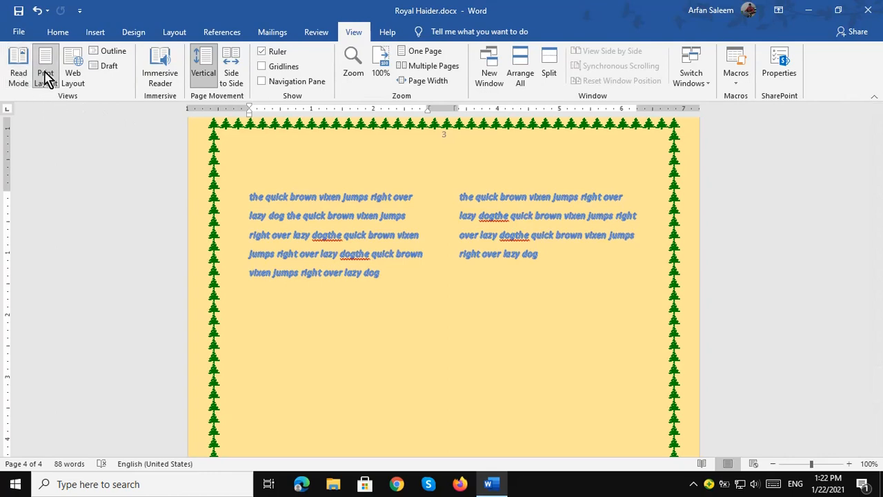
Try the Web Layout, Print Layout, Draft and Outline views.
left_click(72, 67)
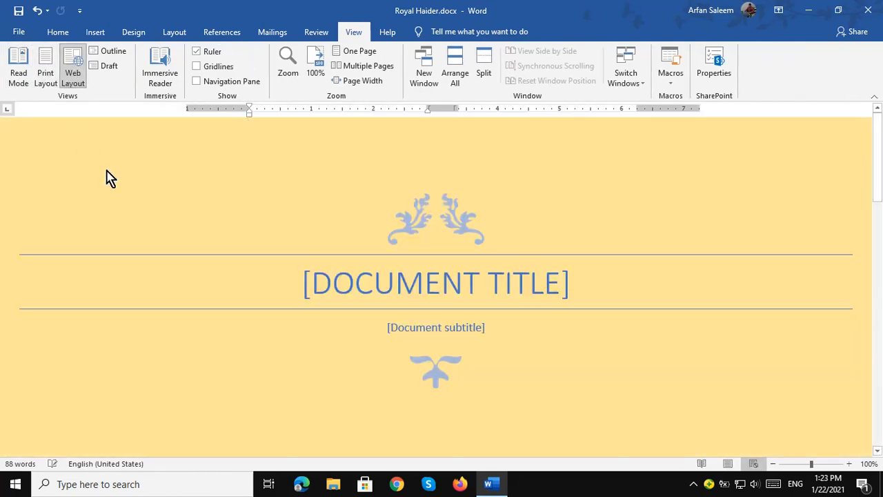
scroll(345, 261, "down", 3)
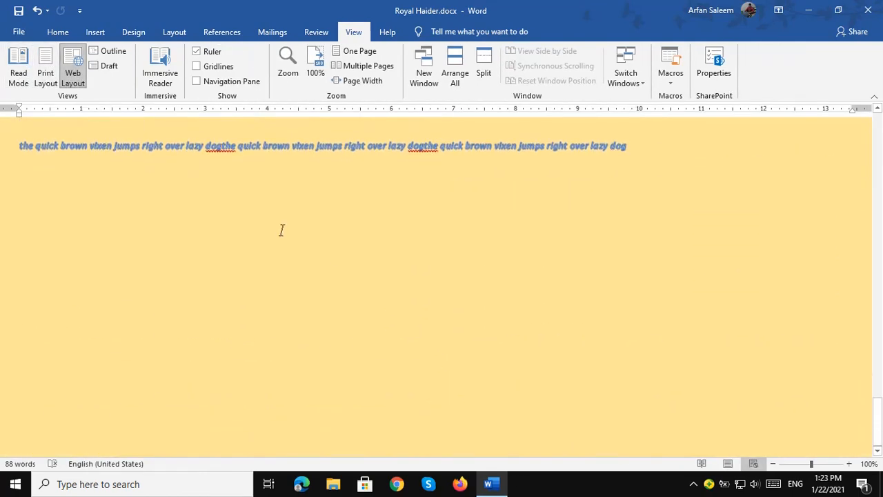
left_click(43, 62)
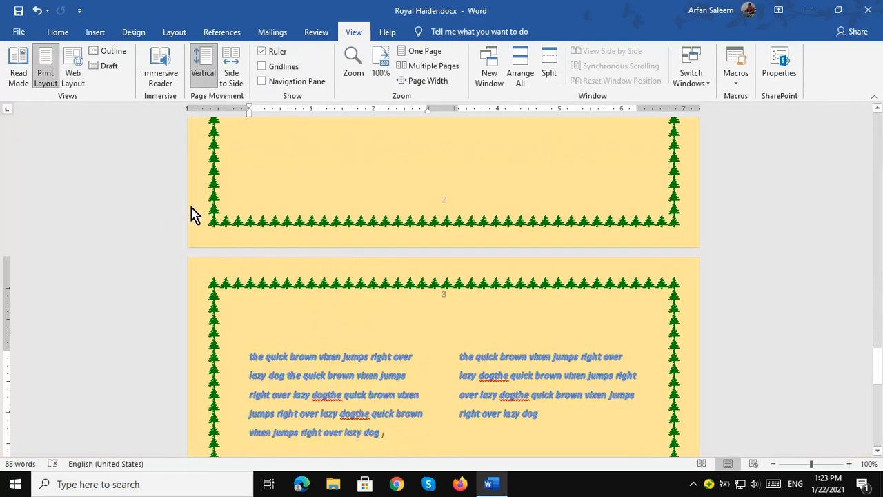
left_click(108, 65)
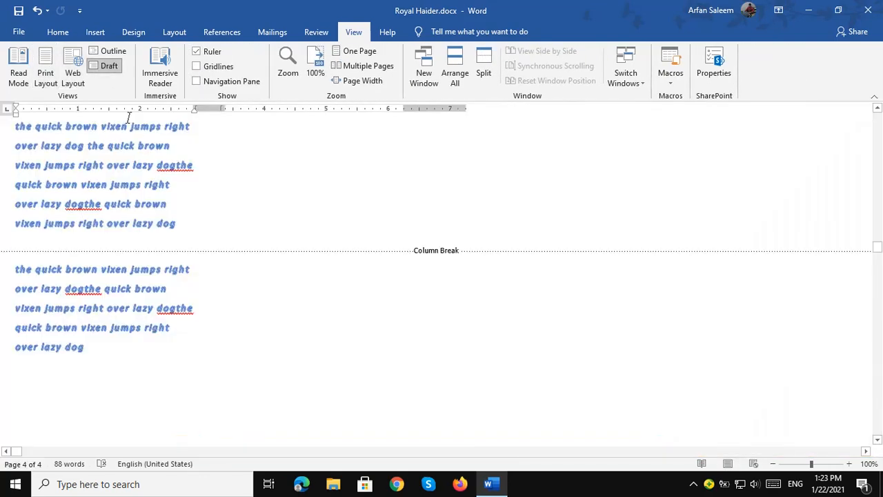
left_click(111, 51)
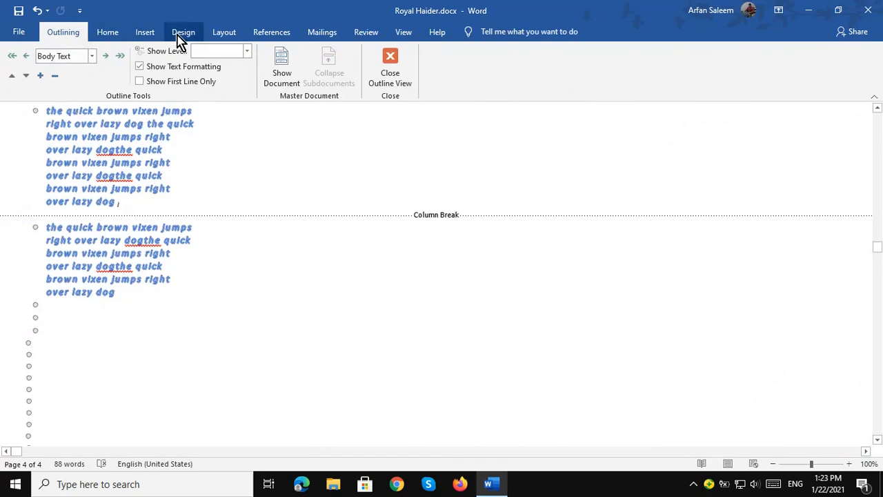
Browse the Layout, References, Mailings and Review tabs, then return to Print Layout view.
left_click(225, 38)
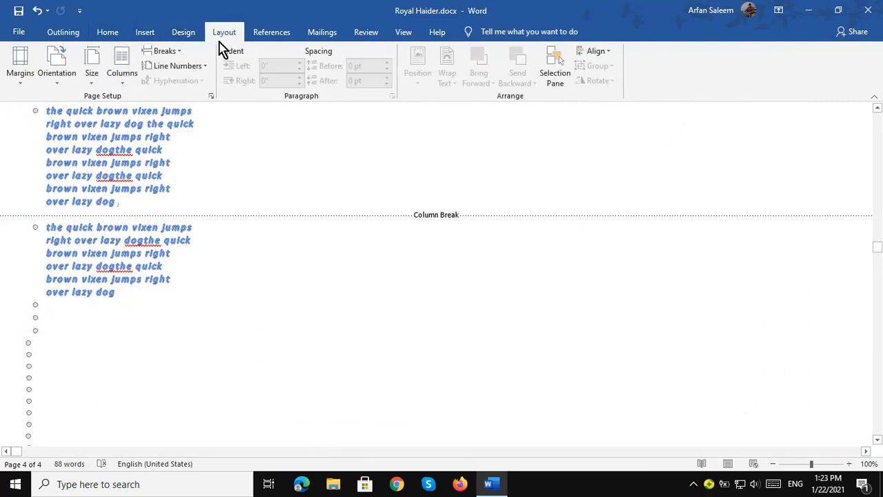
left_click(270, 37)
left_click(328, 38)
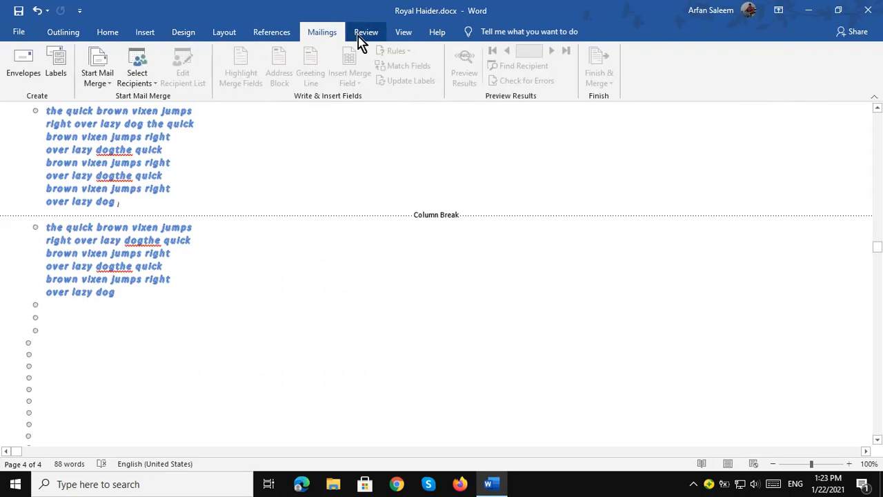
left_click(363, 38)
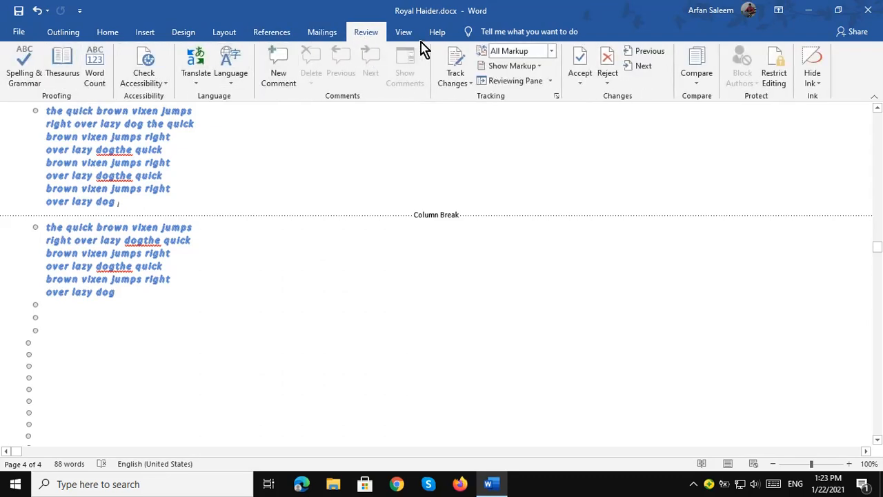
left_click(328, 39)
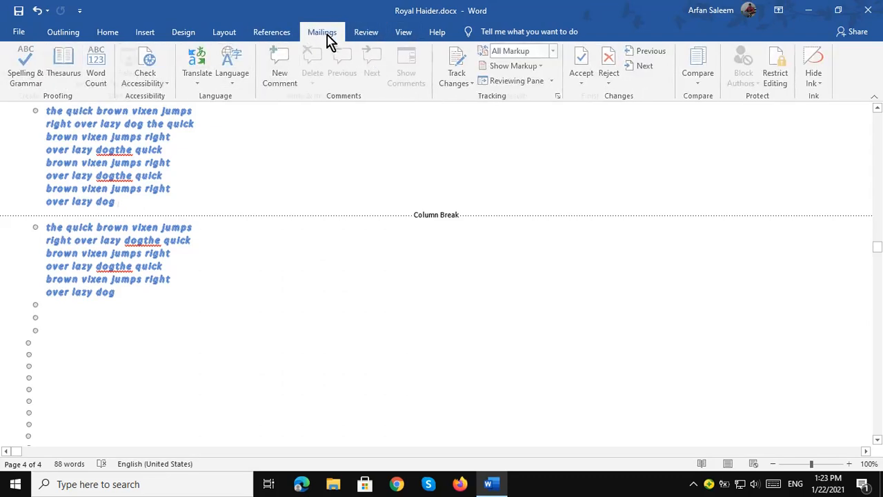
left_click(375, 38)
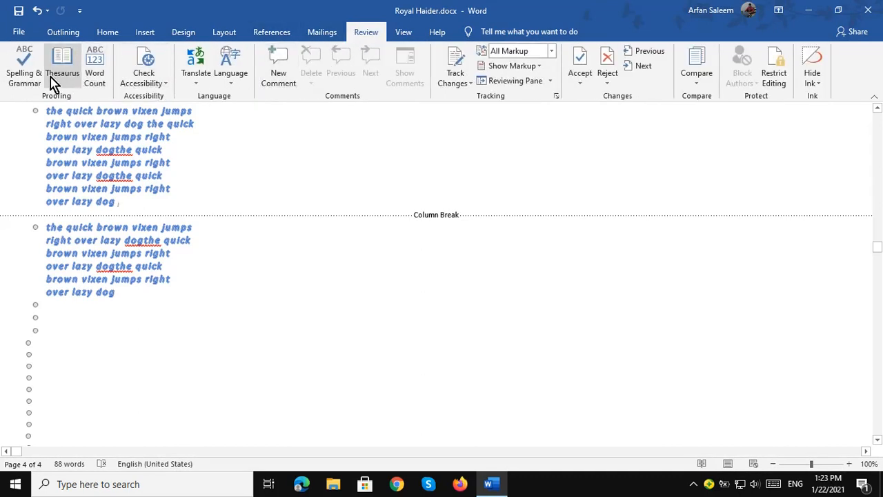
left_click(729, 466)
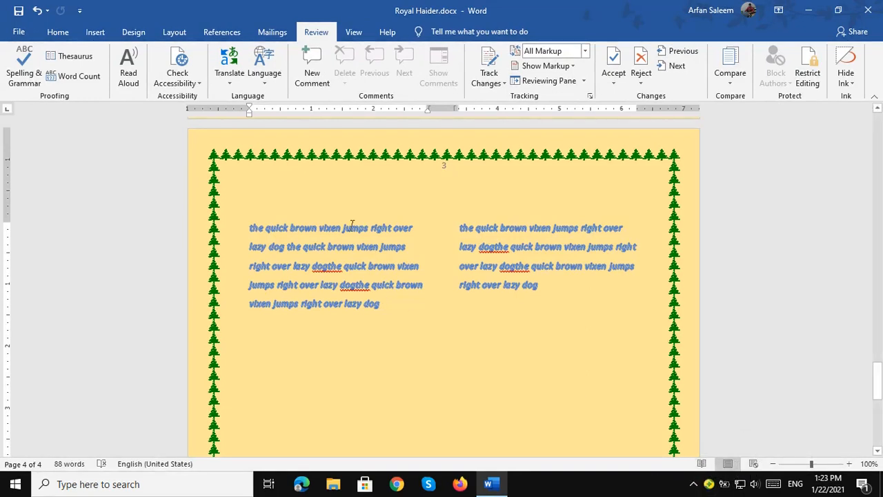
On the View tab, hide and reshow the ruler.
left_click(353, 35)
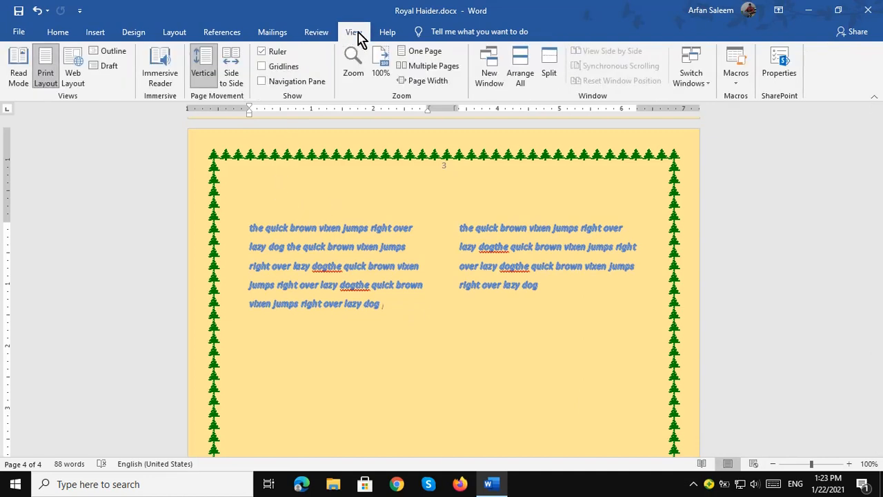
left_click(262, 51)
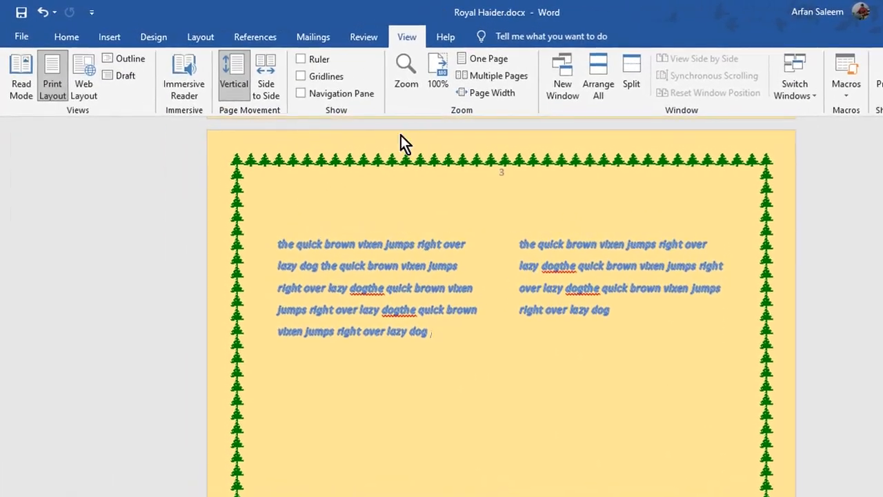
left_click(301, 60)
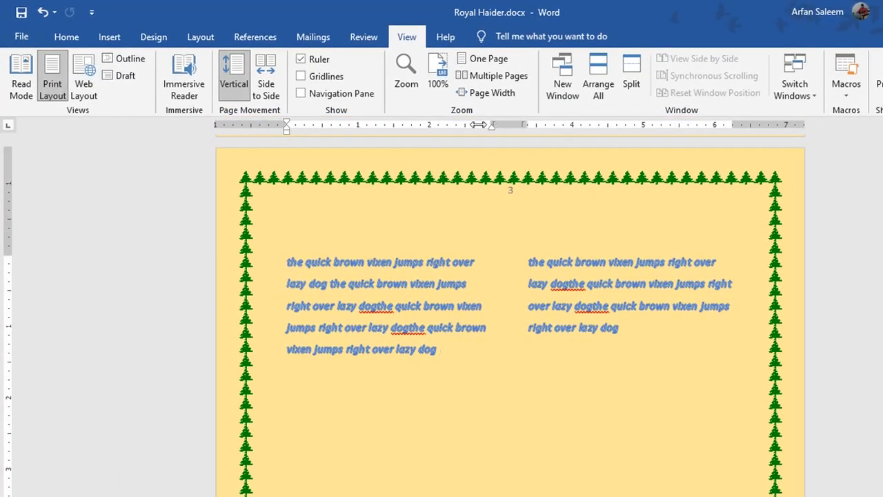
left_click(301, 59)
left_click(300, 59)
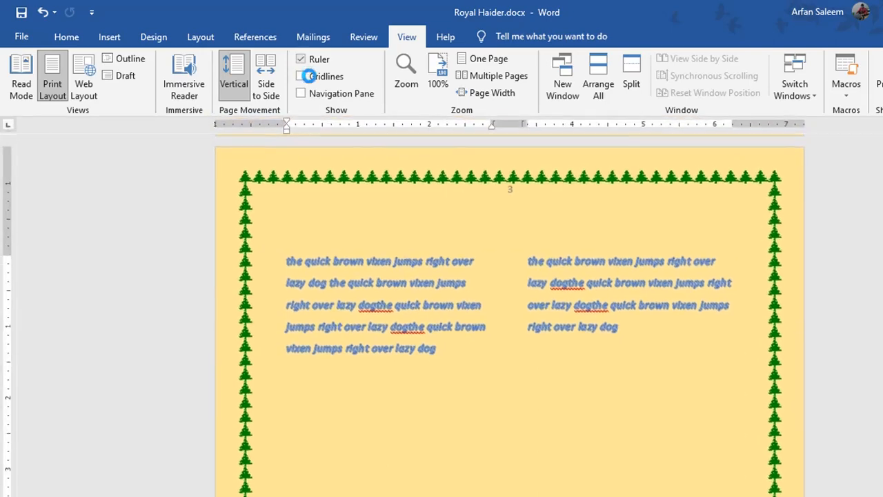
Toggle gridlines on and off, then open and close the Navigation Pane.
left_click(302, 77)
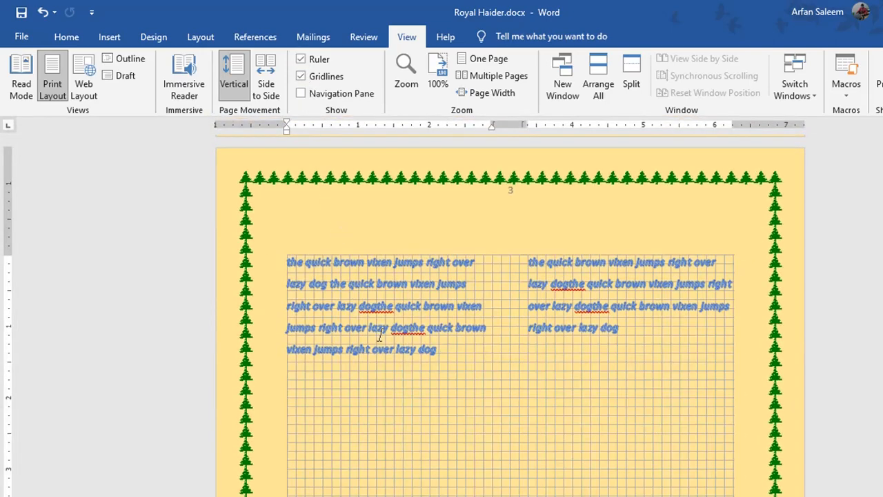
scroll(470, 331, "down", 5)
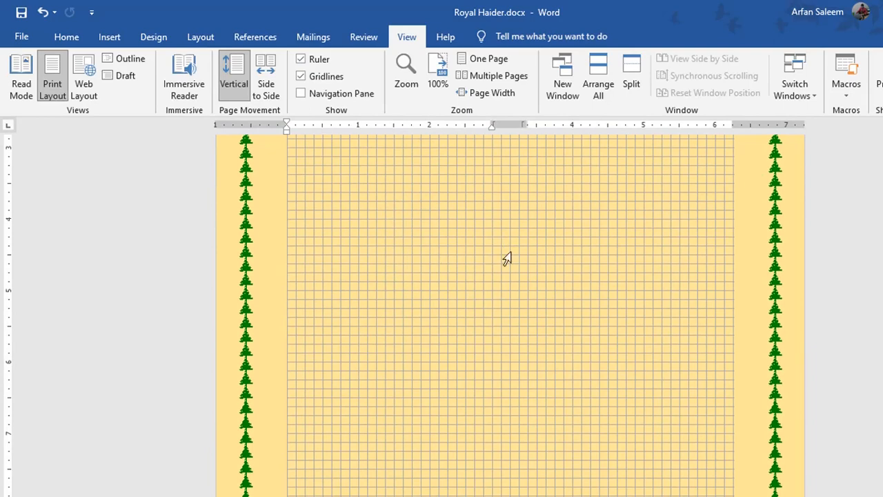
left_click(302, 76)
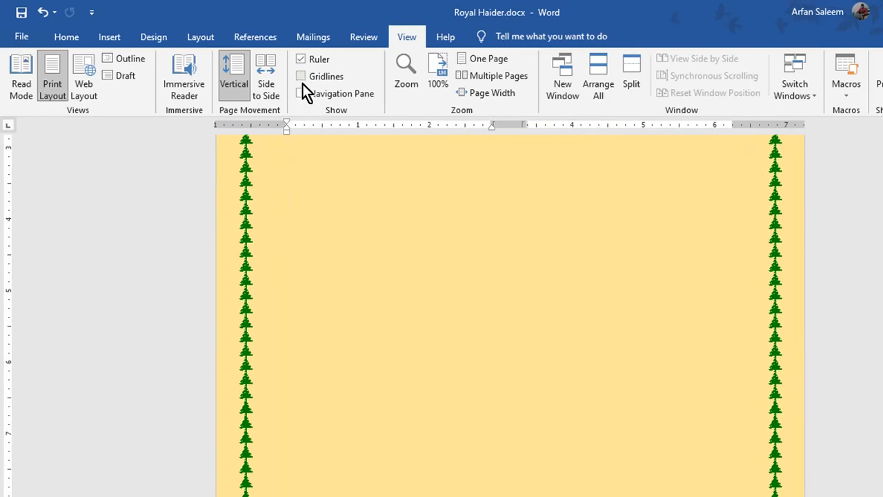
left_click(301, 77)
left_click(301, 76)
left_click(300, 94)
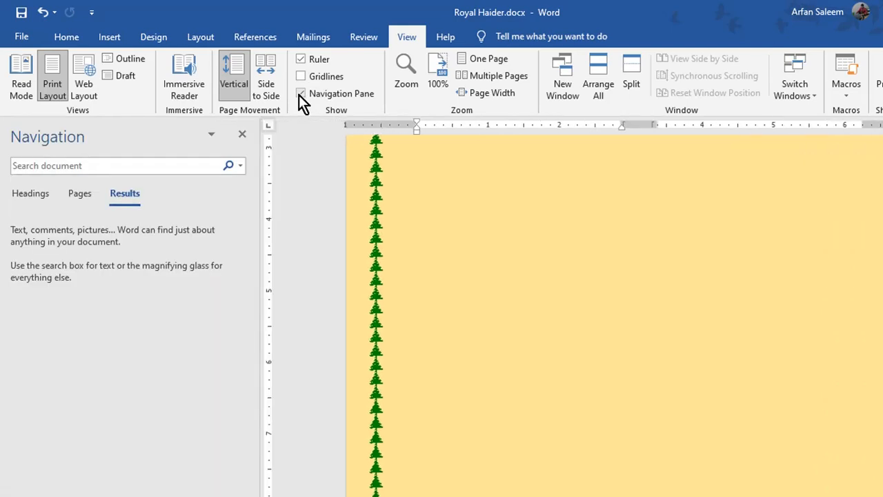
left_click(300, 94)
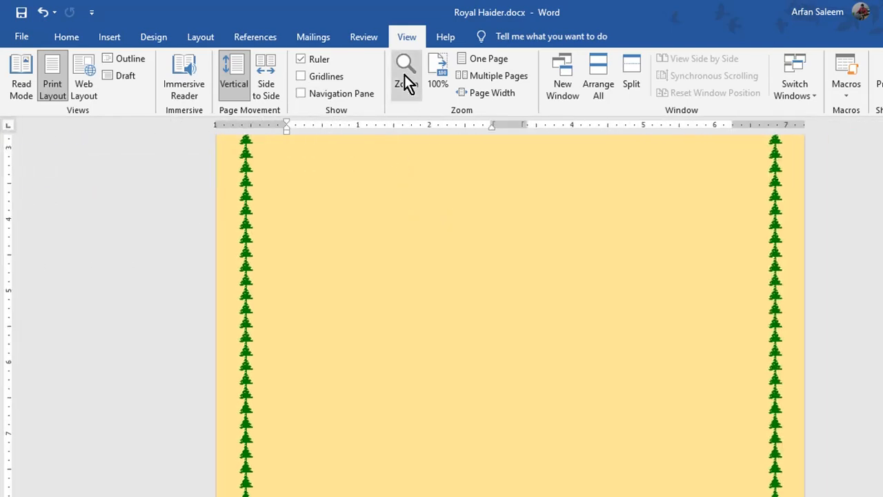
Zoom the document to 200%, then set it back to 100%.
scroll(404, 74, "up", 3)
scroll(435, 69, "down", 3)
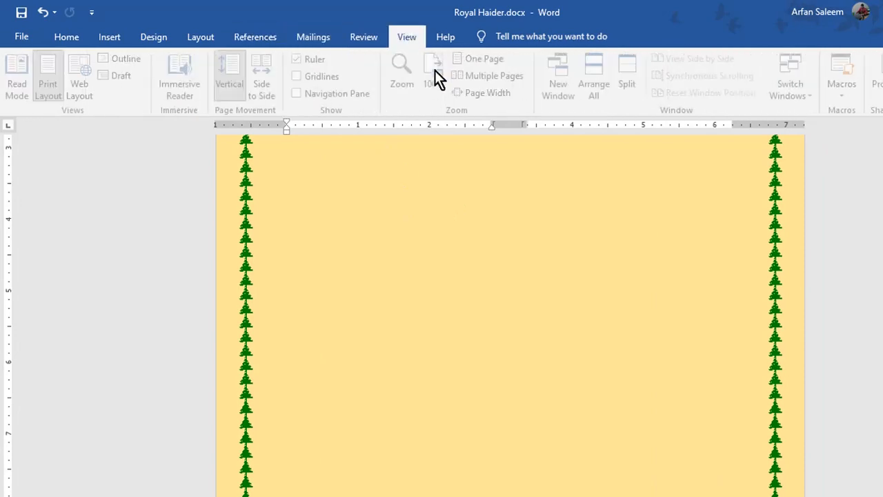
scroll(445, 214, "up", 4)
scroll(449, 207, "up", 4)
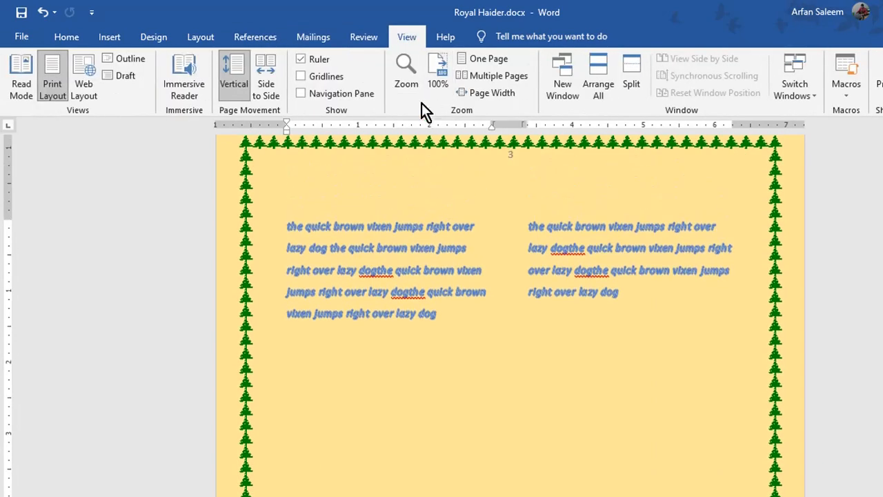
left_click(405, 74)
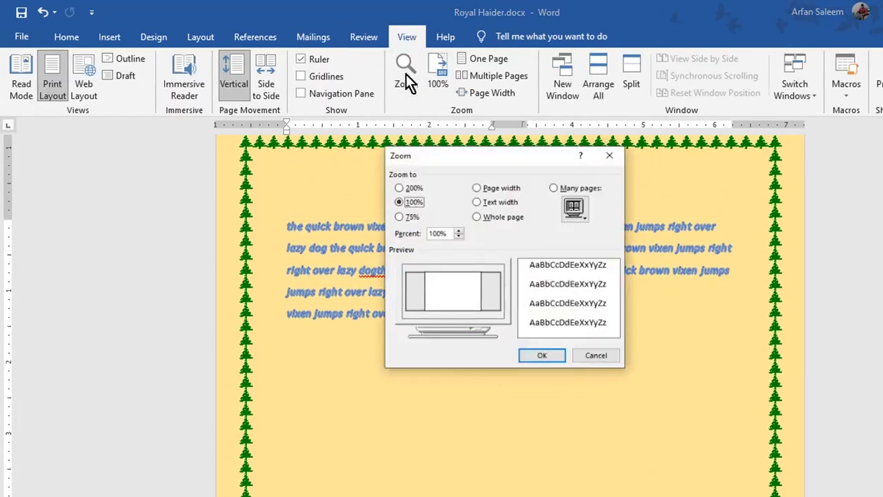
left_click(391, 181)
left_click(534, 375)
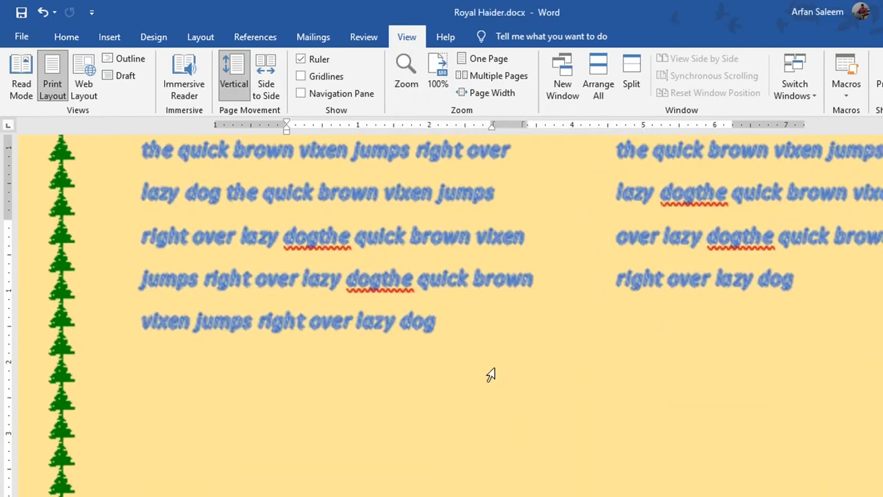
left_click(413, 72)
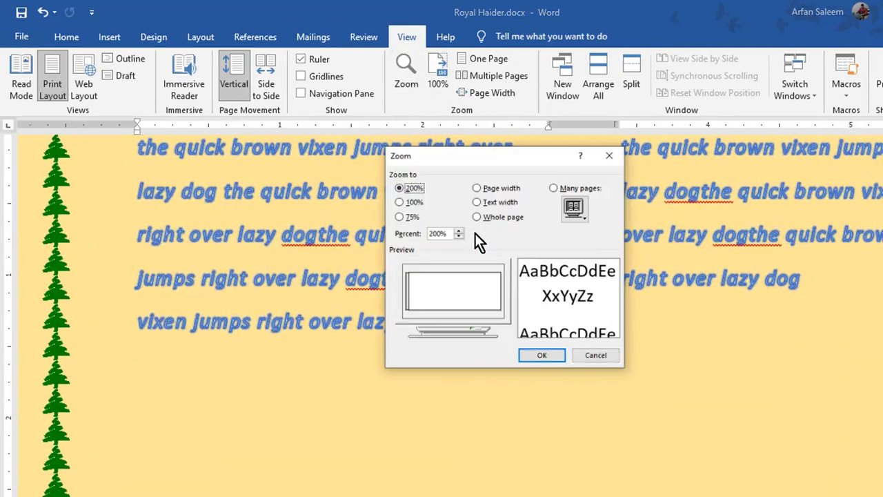
left_click(391, 197)
left_click(530, 375)
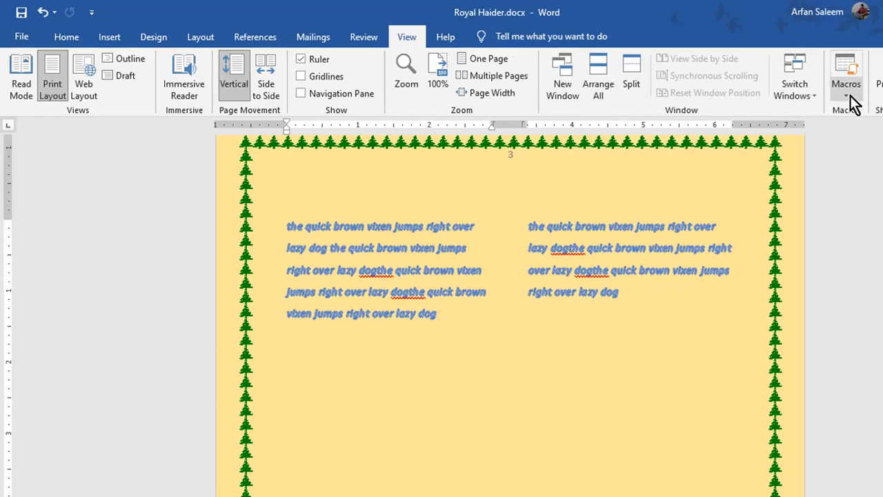
Look at File > Info, then open and close the Help pane.
left_click(879, 86)
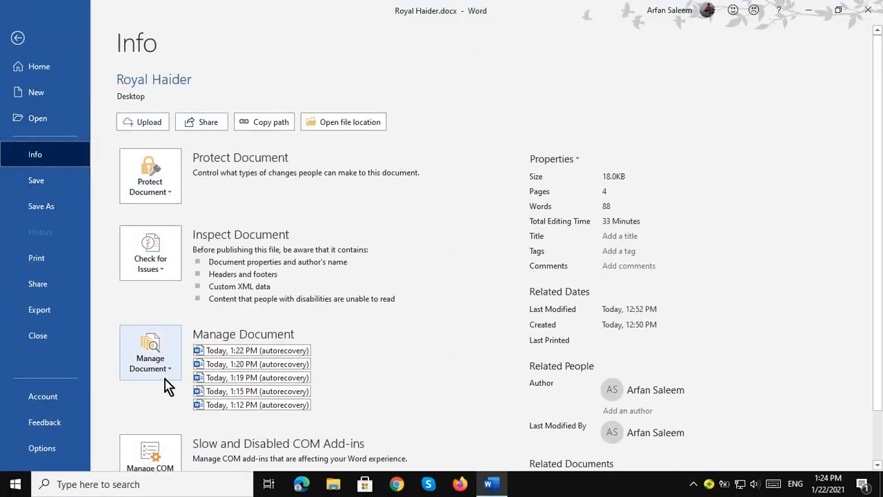
left_click(18, 37)
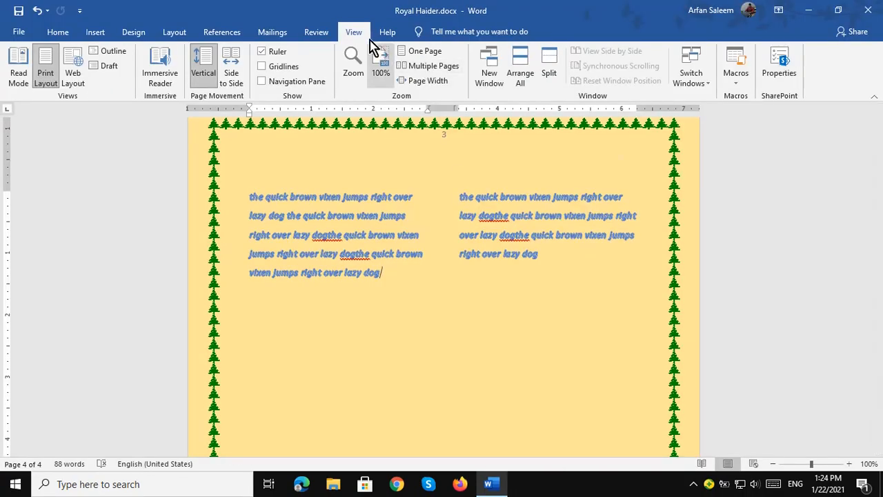
left_click(389, 30)
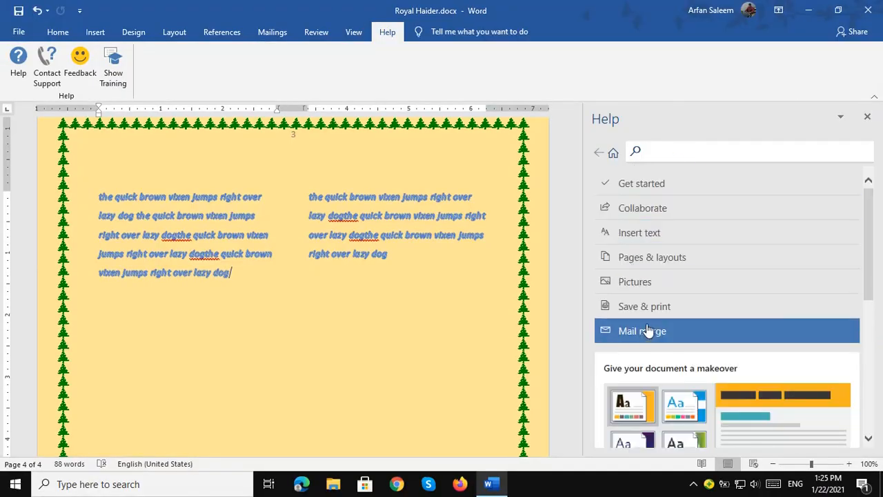
left_click(866, 117)
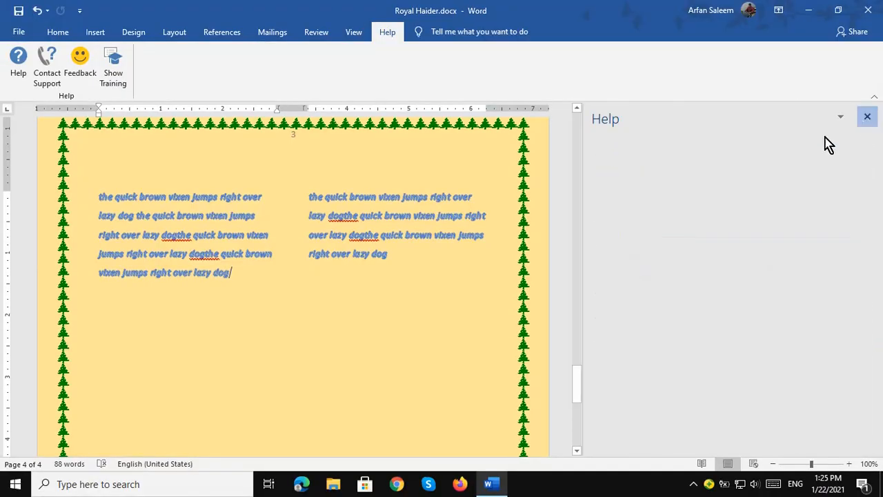
Close Word and choose Don't Save to discard the changes.
left_click(18, 33)
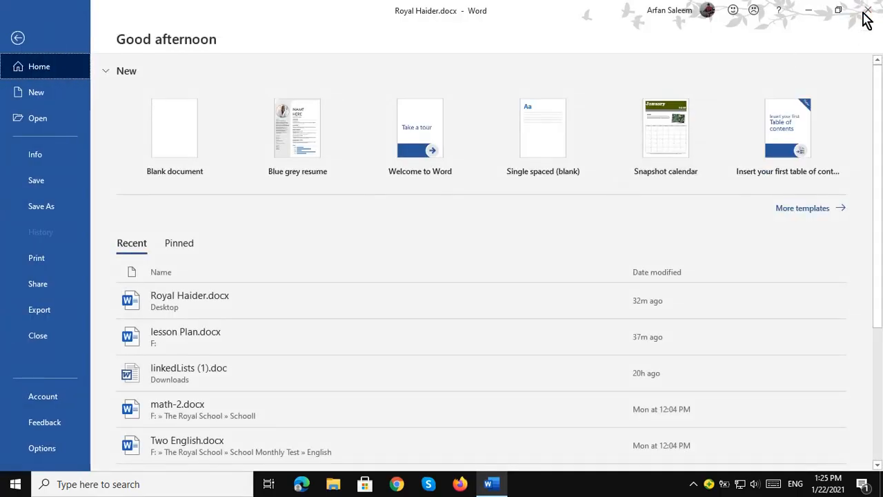
left_click(862, 13)
left_click(441, 266)
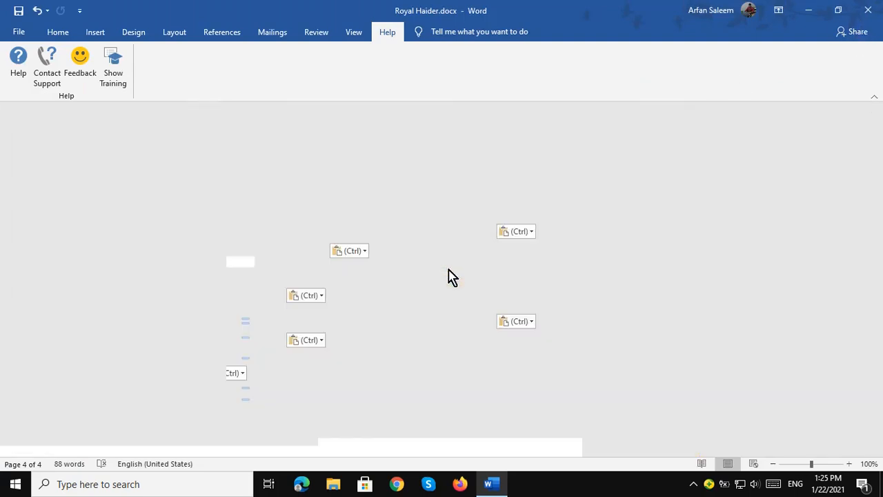